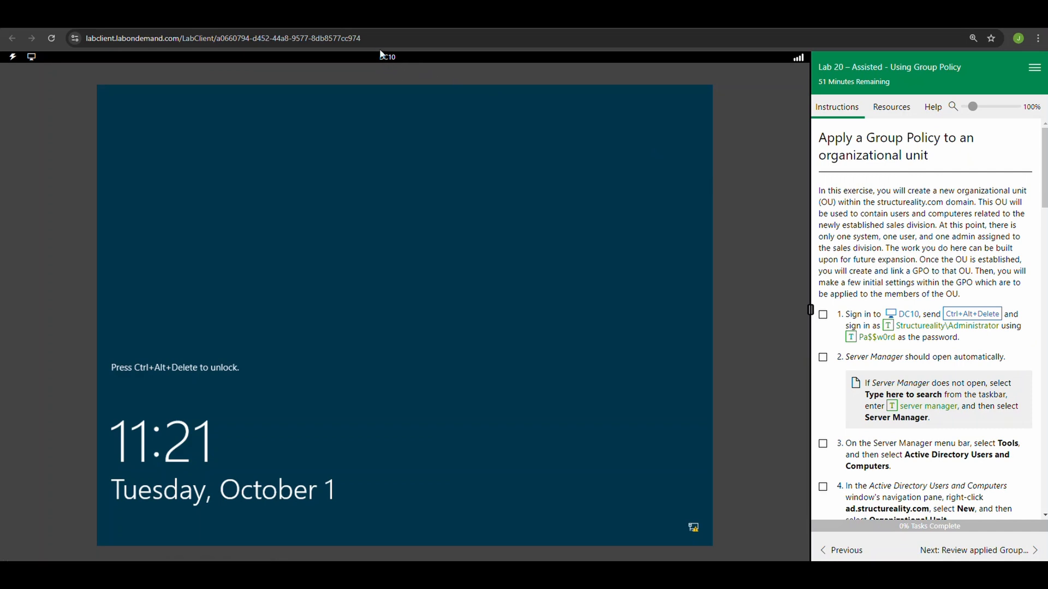
Unlock DC10, sign in as structureality\Administrator with the account password, and mark lab task 1 complete.
{"action": "left_click", "coordinate": [971, 315]}
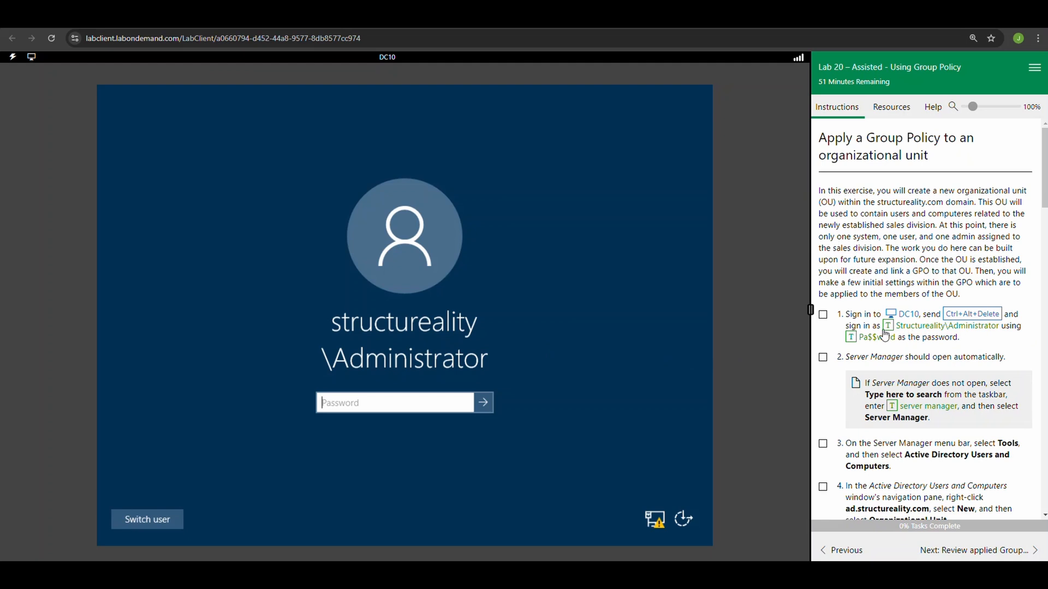
{"action": "left_click", "coordinate": [851, 337]}
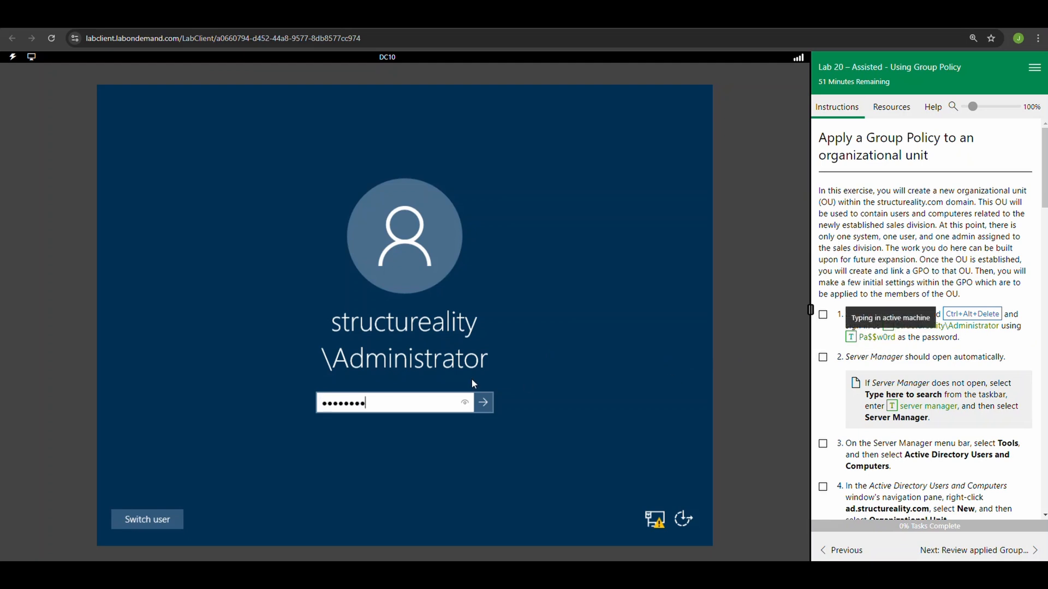
{"action": "left_click", "coordinate": [483, 404]}
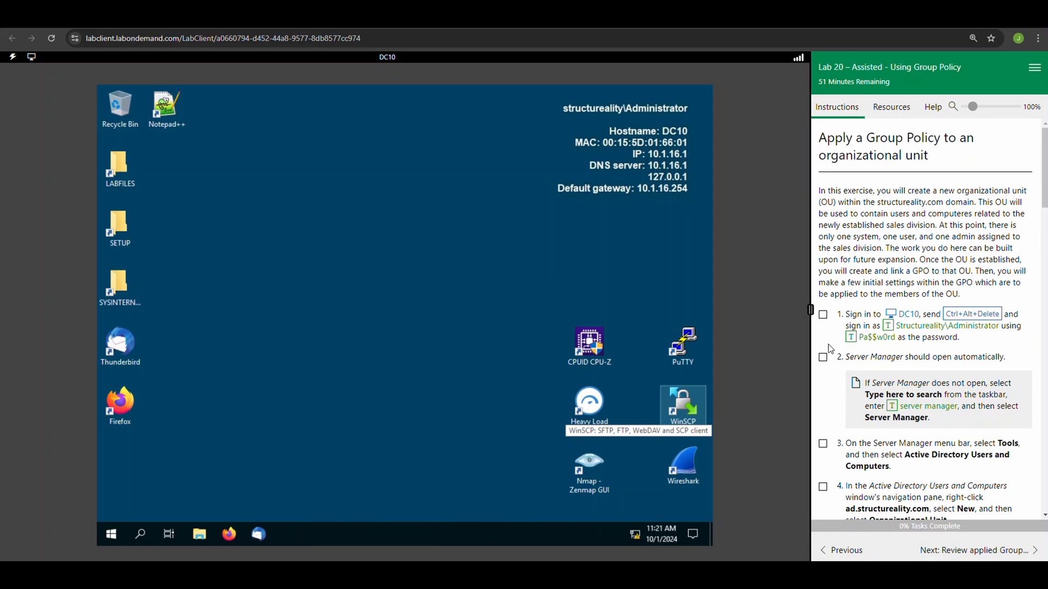
{"action": "left_click", "coordinate": [823, 315]}
{"action": "left_click", "coordinate": [145, 532]}
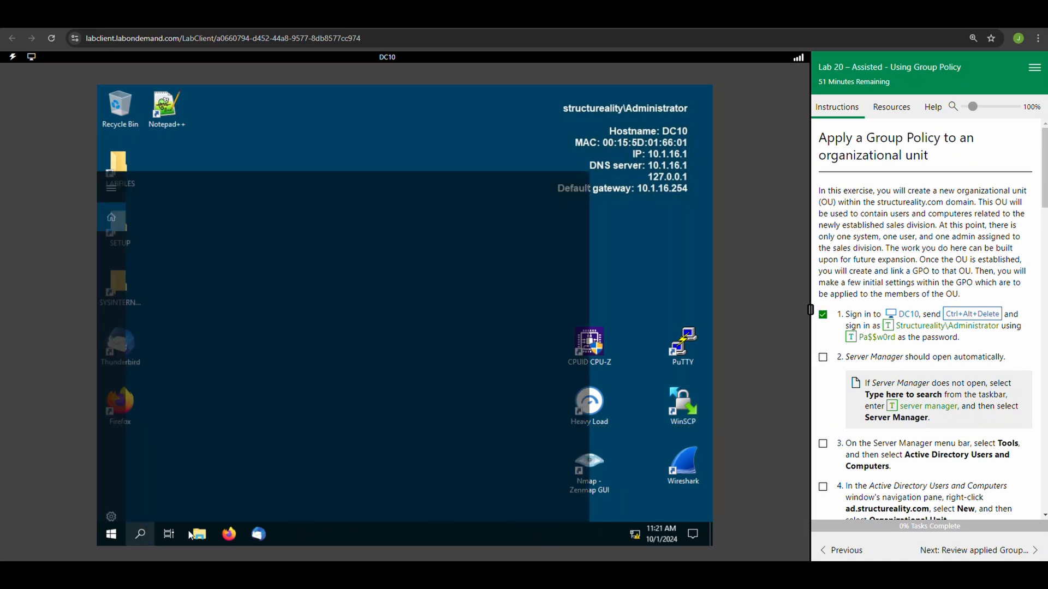
{"action": "left_click", "coordinate": [891, 406]}
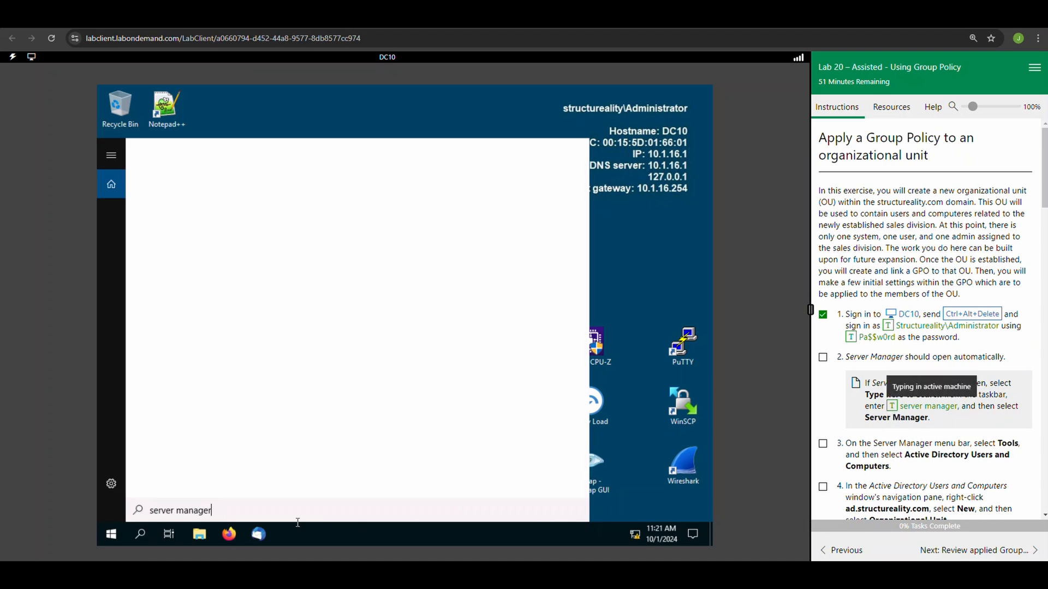
{"action": "left_click", "coordinate": [632, 254]}
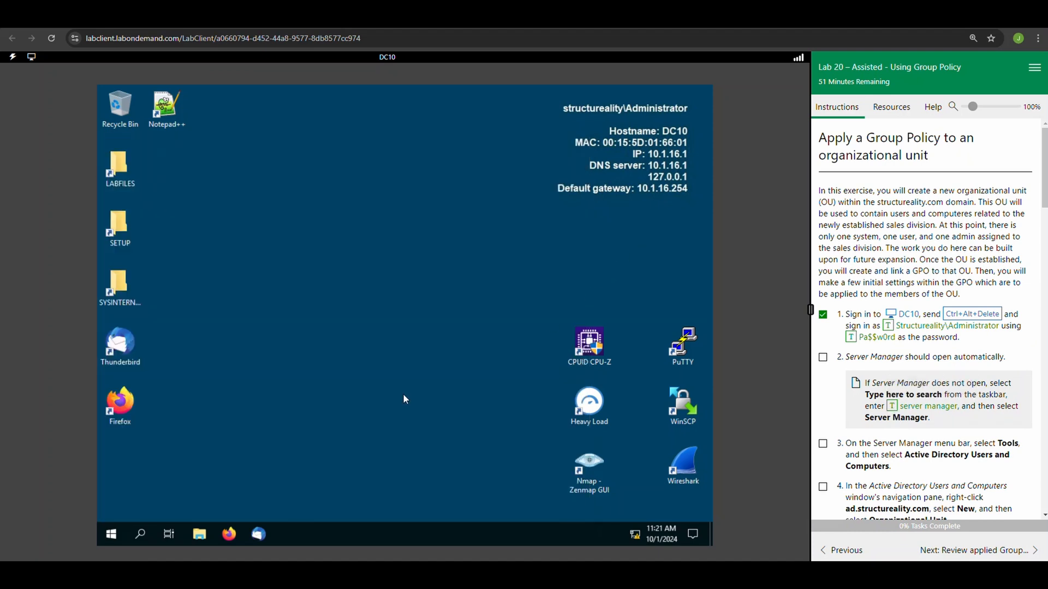
Open Server Manager on DC10 and mark lab task 2 complete.
{"action": "left_click", "coordinate": [104, 536]}
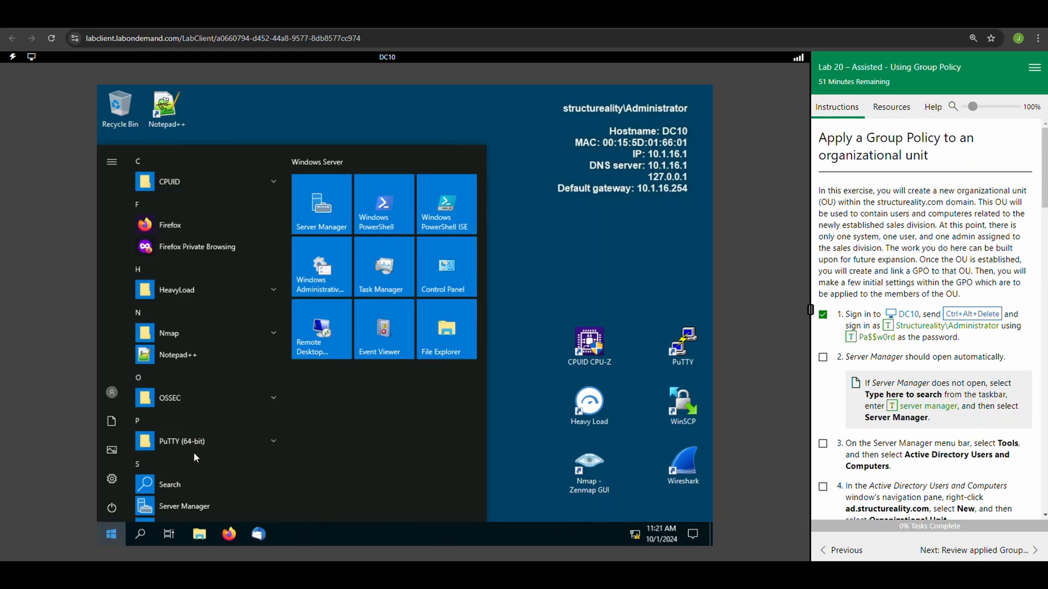
{"action": "left_click", "coordinate": [322, 224]}
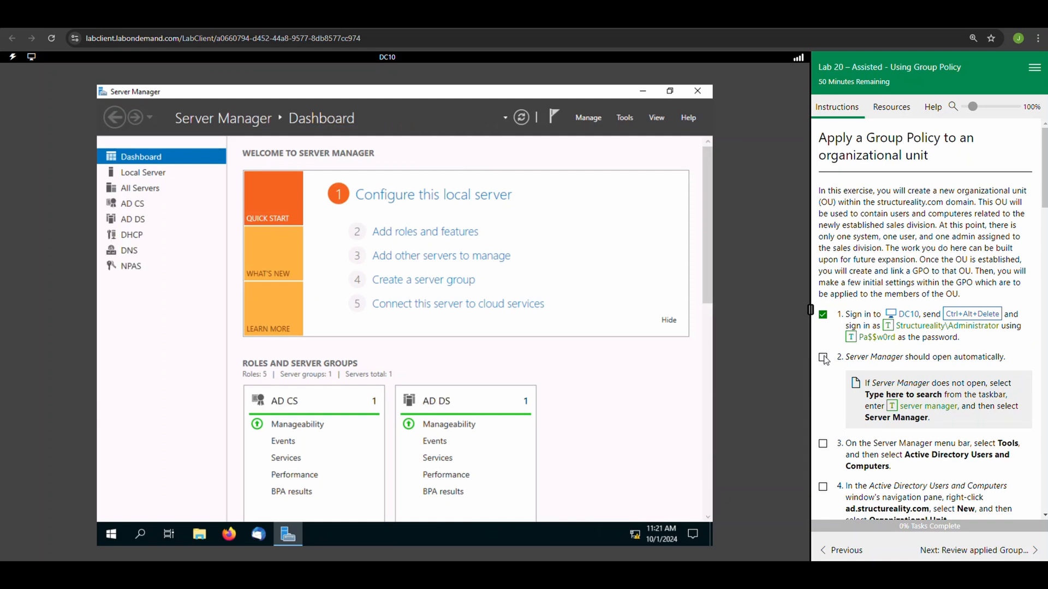
{"action": "left_click", "coordinate": [823, 359]}
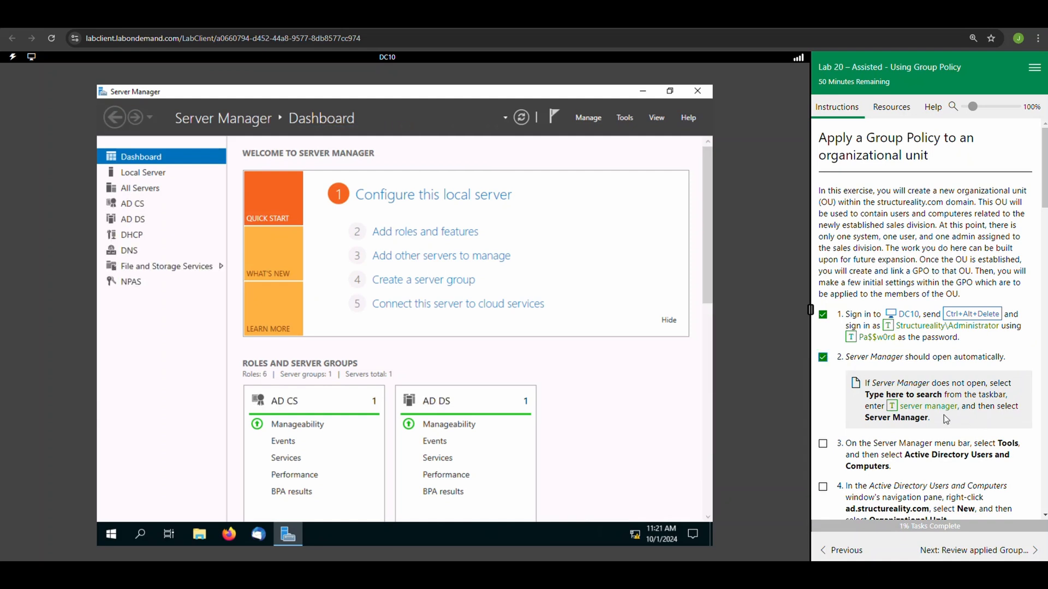
Open Active Directory Users and Computers from Server Manager and mark lab task 3 complete.
{"action": "left_click", "coordinate": [618, 117]}
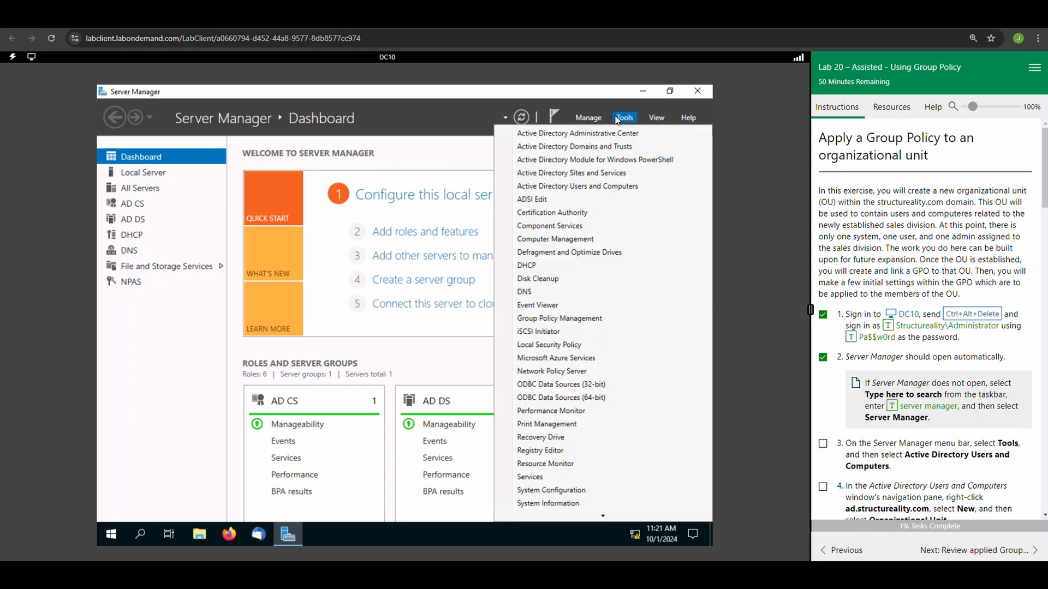
{"action": "left_click", "coordinate": [581, 186]}
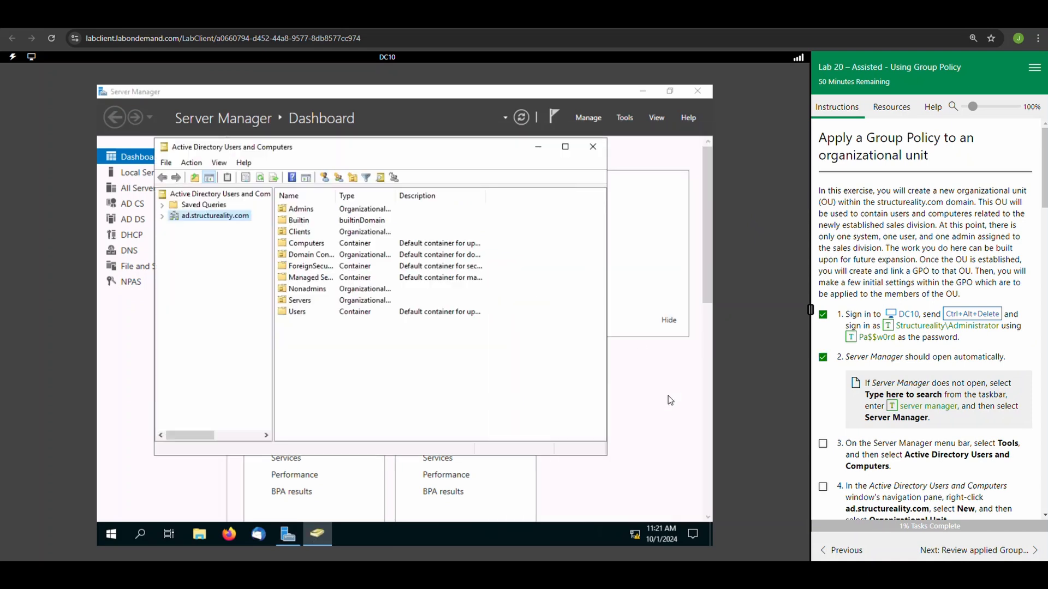
{"action": "left_click", "coordinate": [824, 445]}
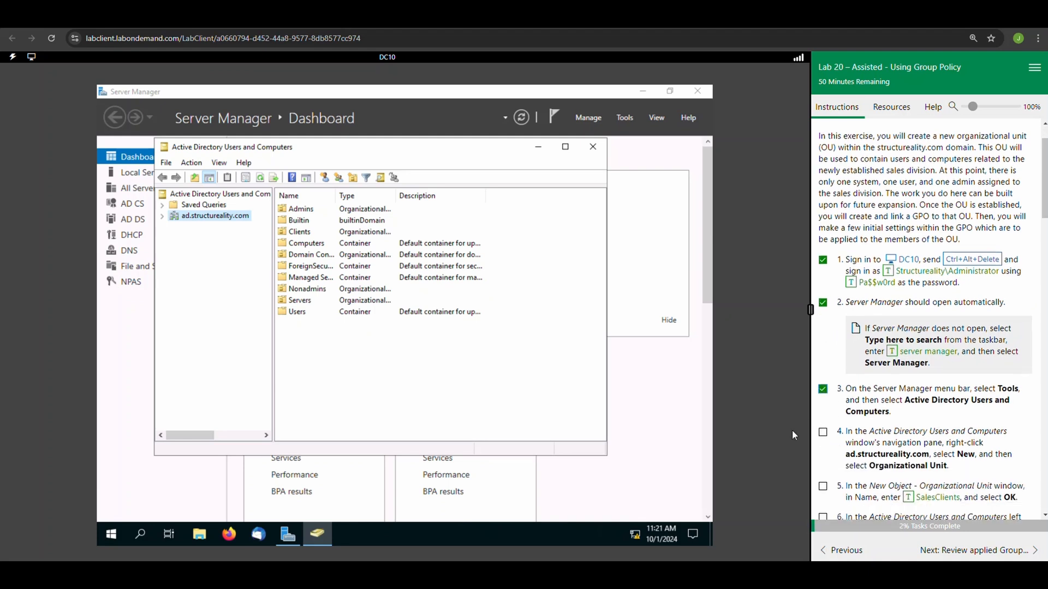
Create an organizational unit named SalesClients under ad.structureality.com and mark lab tasks 4 and 5 complete.
{"action": "right_click", "coordinate": [199, 218]}
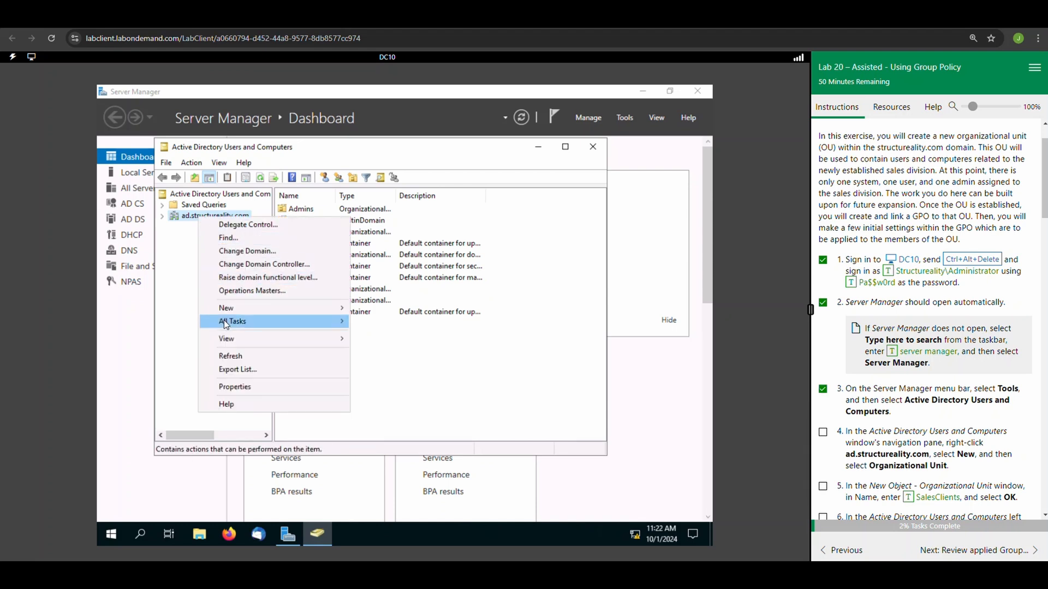
{"action": "mouse_move", "coordinate": [237, 311]}
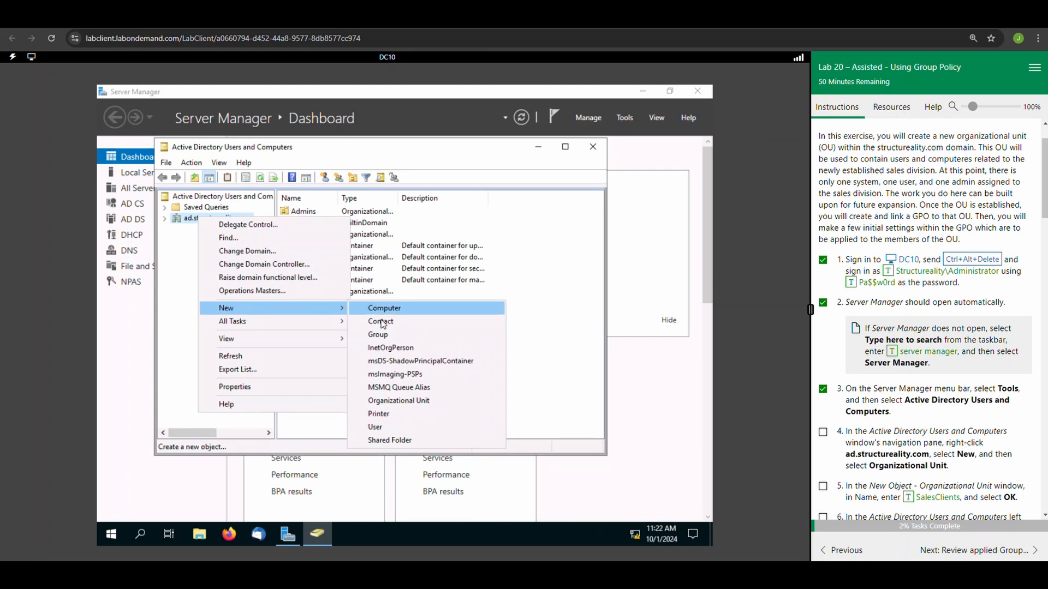
{"action": "left_click", "coordinate": [397, 403]}
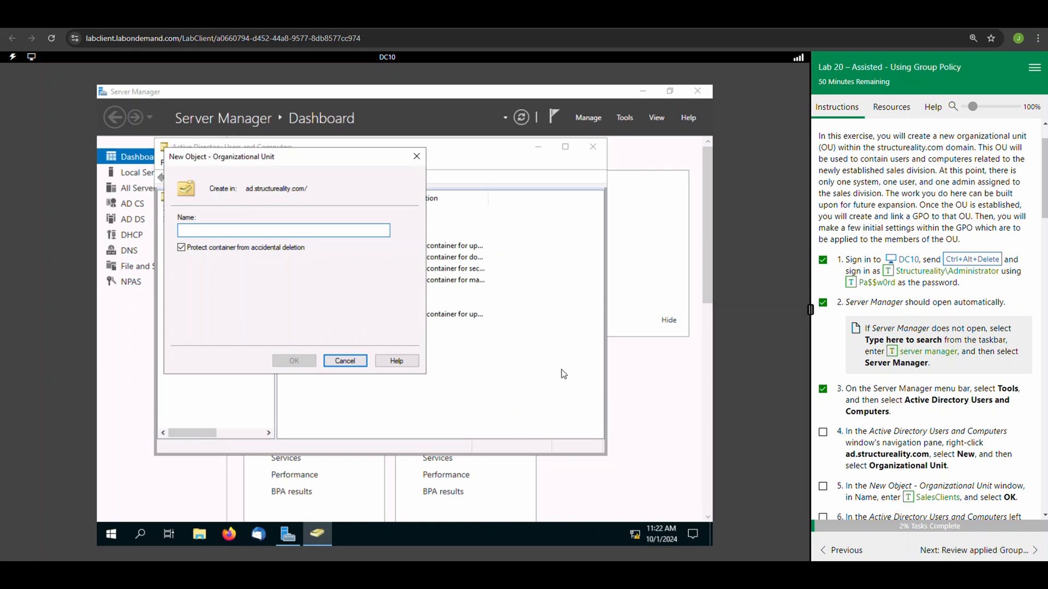
{"action": "left_click", "coordinate": [823, 432]}
{"action": "scroll", "coordinate": [904, 481], "scroll_direction": "down", "scroll_amount": 1}
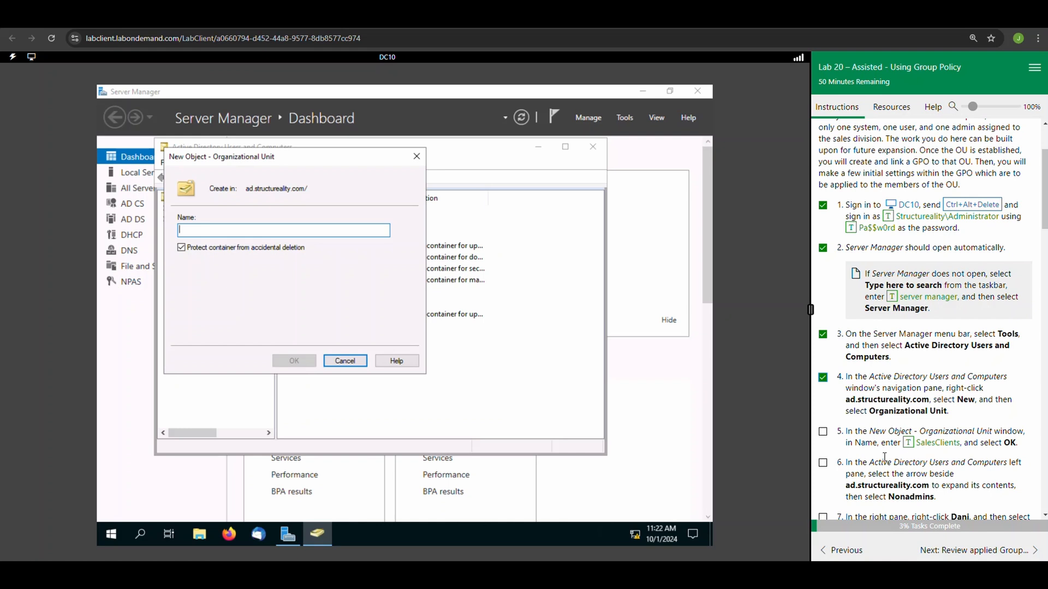
{"action": "left_click", "coordinate": [909, 447]}
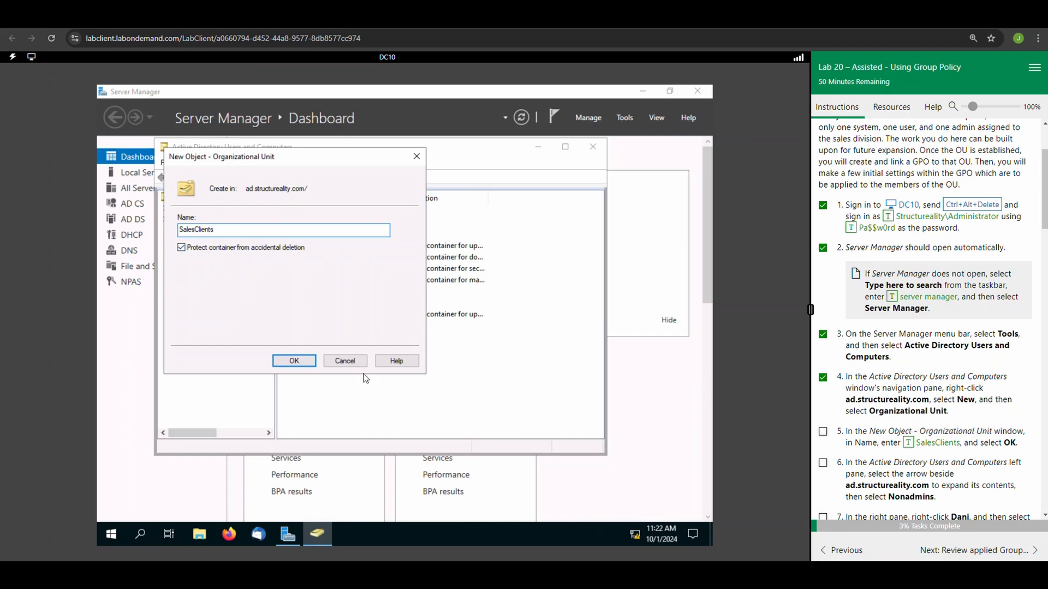
{"action": "left_click", "coordinate": [826, 436]}
{"action": "left_click", "coordinate": [293, 361]}
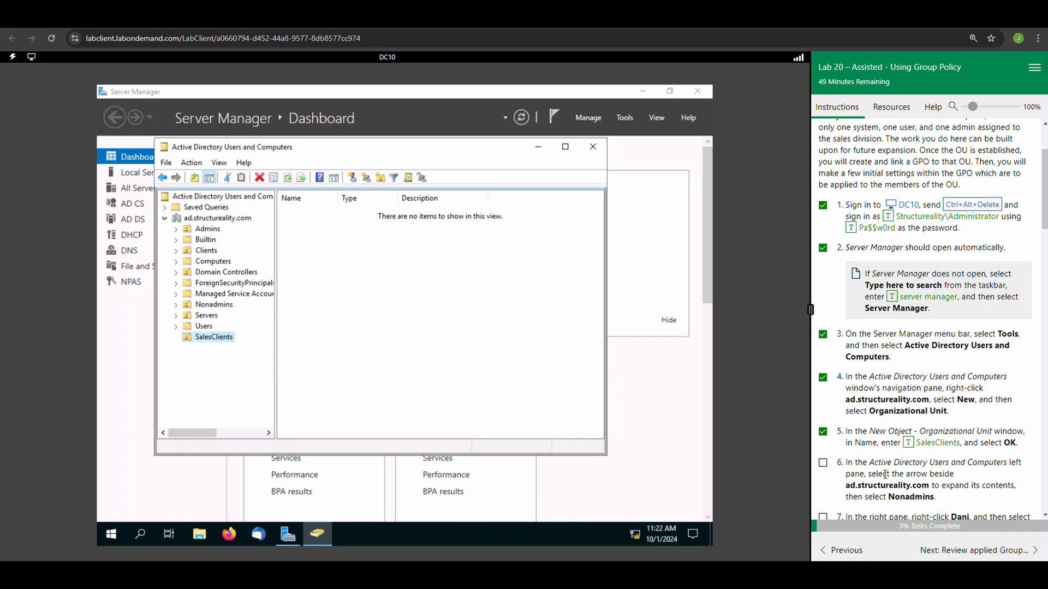
Move the user account named in lab task 7 from Nonadmins to SalesClients, check it there, and mark tasks 6 to 8 complete.
{"action": "scroll", "coordinate": [889, 468], "scroll_direction": "down", "scroll_amount": 2}
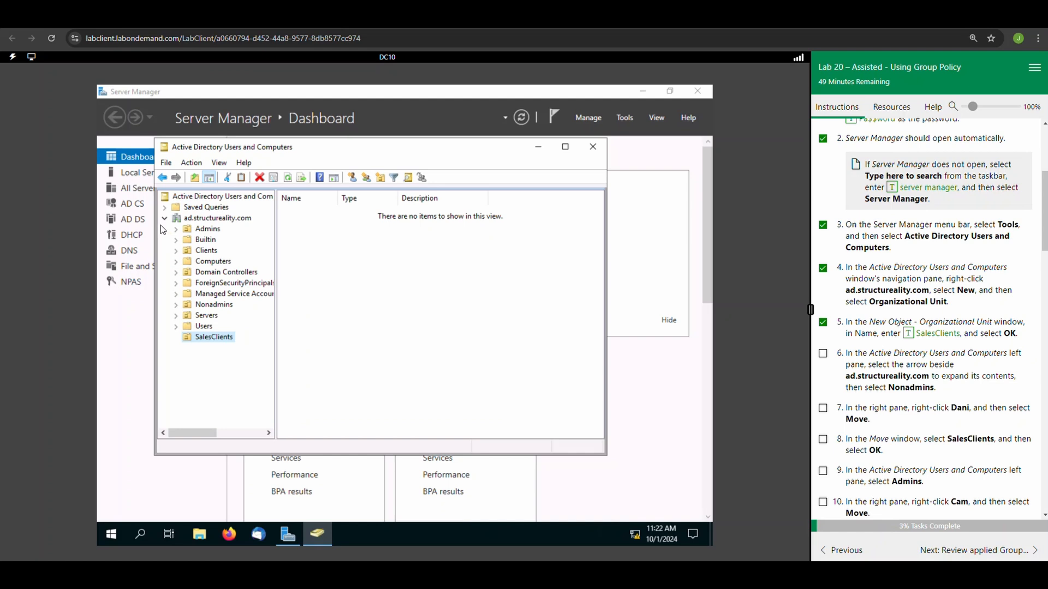
{"action": "left_click", "coordinate": [214, 306]}
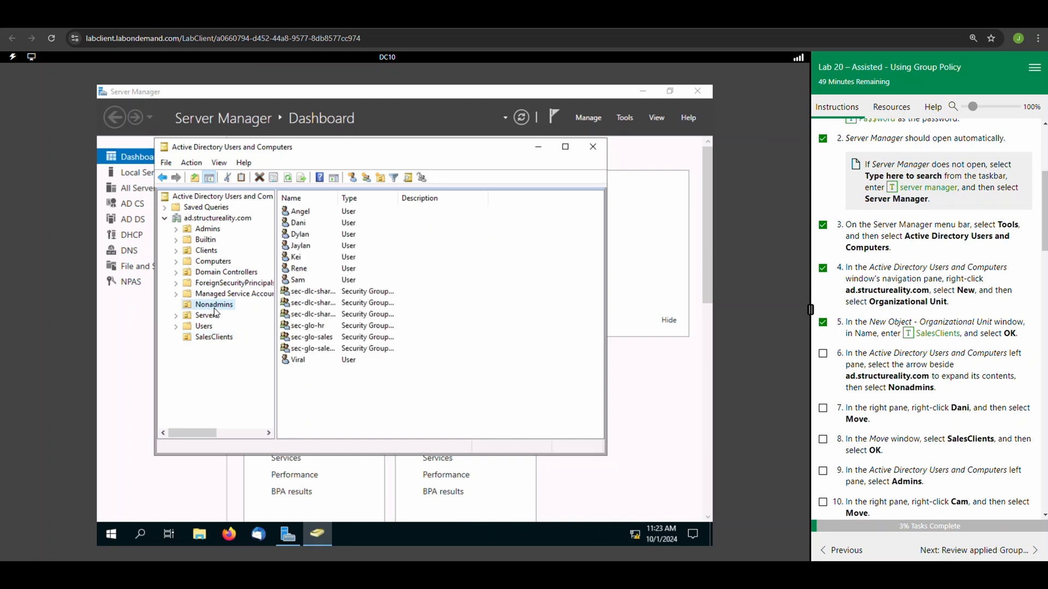
{"action": "left_click", "coordinate": [822, 354]}
{"action": "left_click", "coordinate": [306, 226]}
{"action": "right_click", "coordinate": [308, 230]}
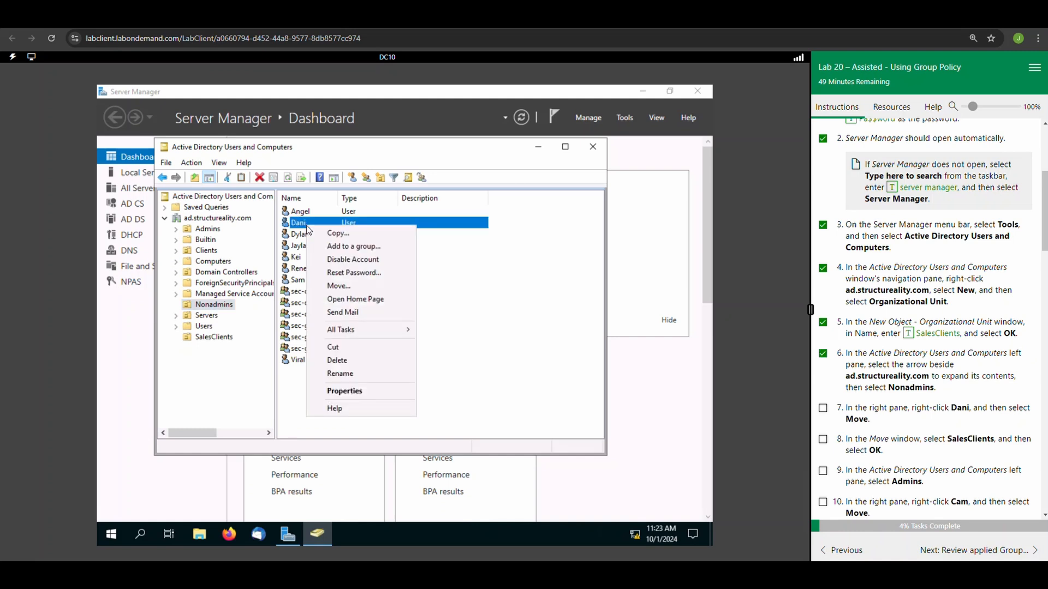
{"action": "left_click", "coordinate": [325, 286]}
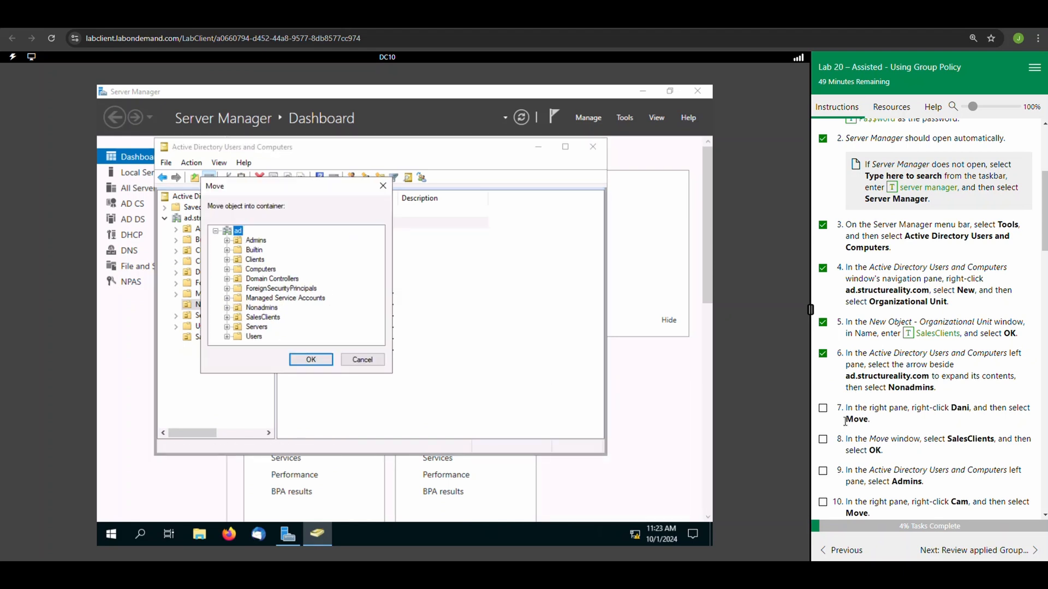
{"action": "left_click", "coordinate": [823, 408]}
{"action": "left_click", "coordinate": [256, 318]}
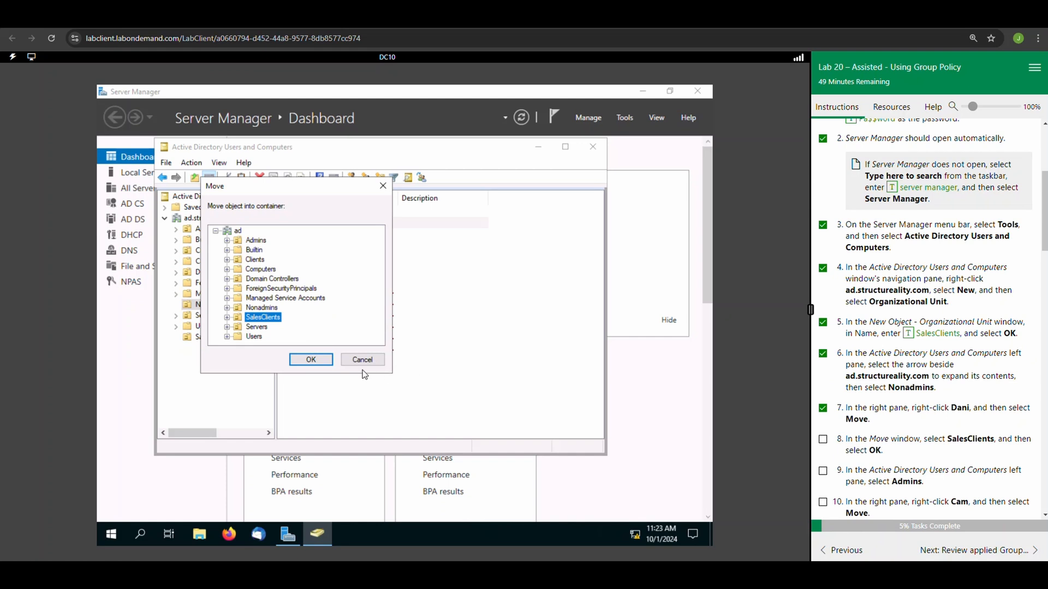
{"action": "left_click", "coordinate": [312, 360]}
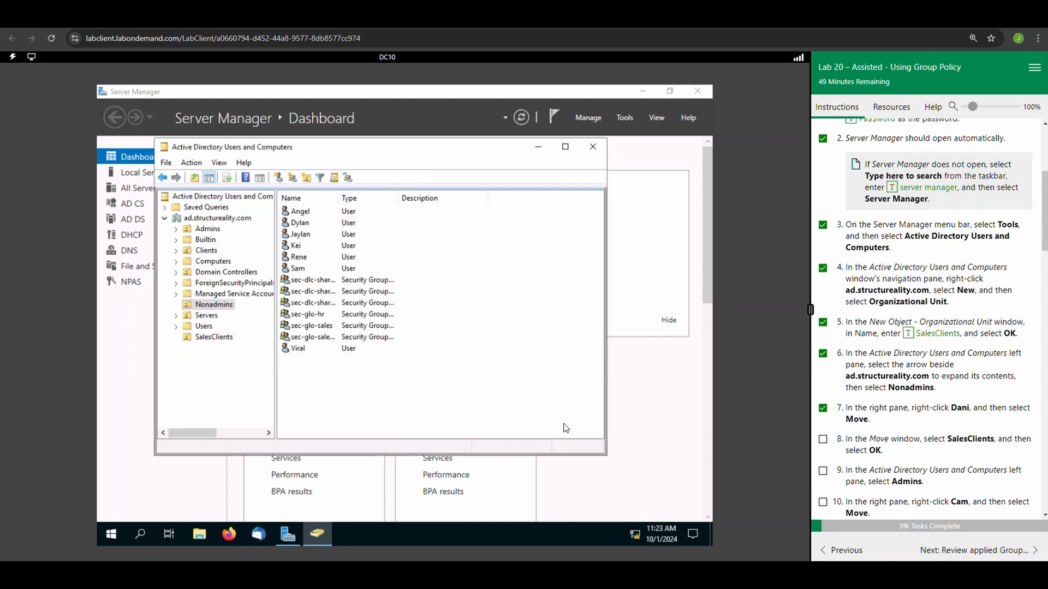
{"action": "left_click", "coordinate": [211, 338]}
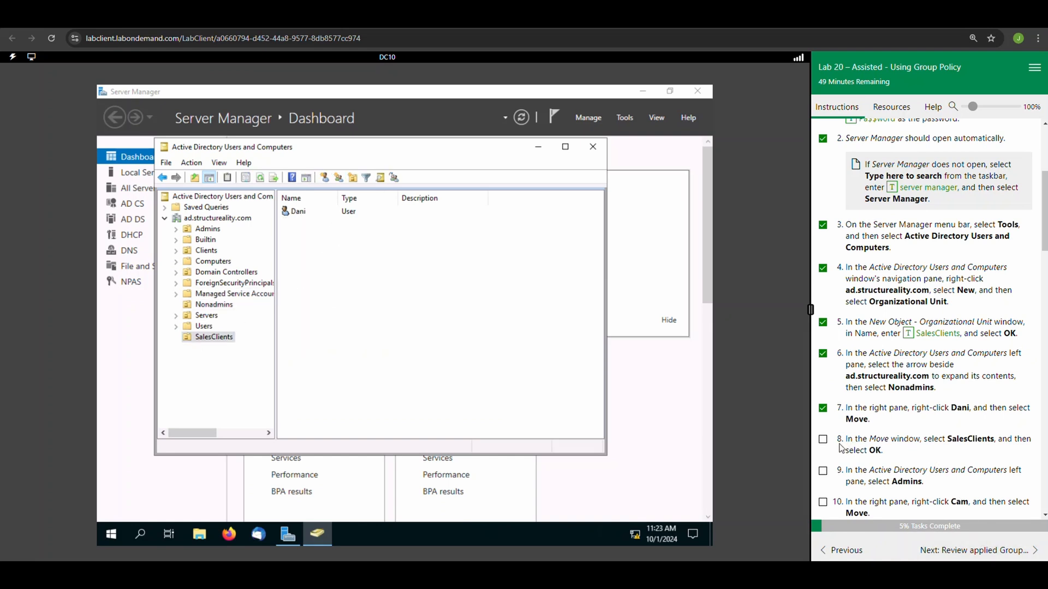
{"action": "left_click", "coordinate": [822, 440]}
Move the user account named in lab task 10 from Admins to SalesClients, mark tasks 9 to 11 complete, and check the unit's contents.
{"action": "scroll", "coordinate": [909, 465], "scroll_direction": "down", "scroll_amount": 2}
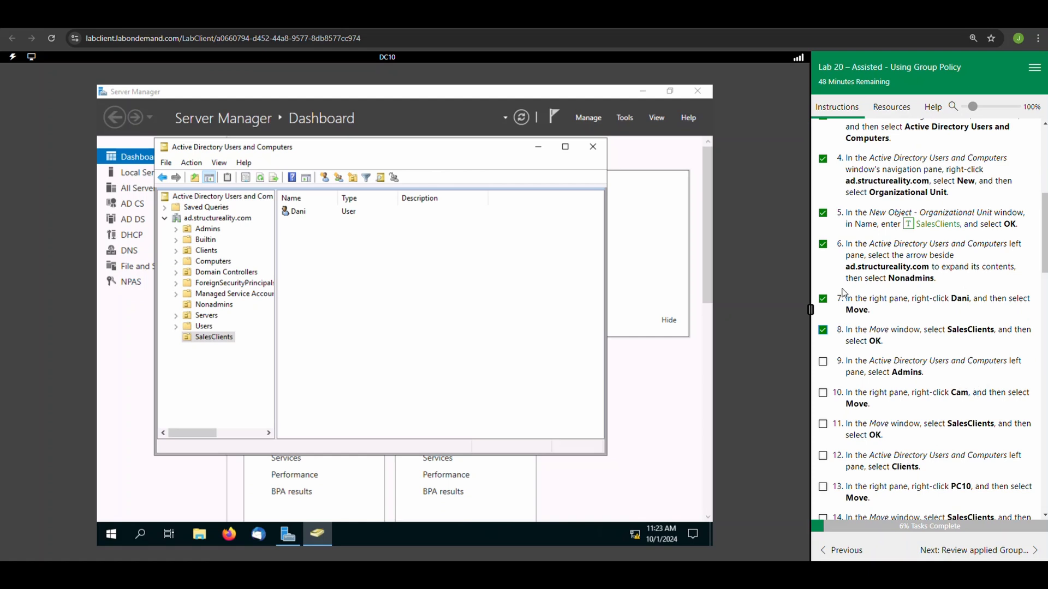
{"action": "left_click", "coordinate": [213, 233]}
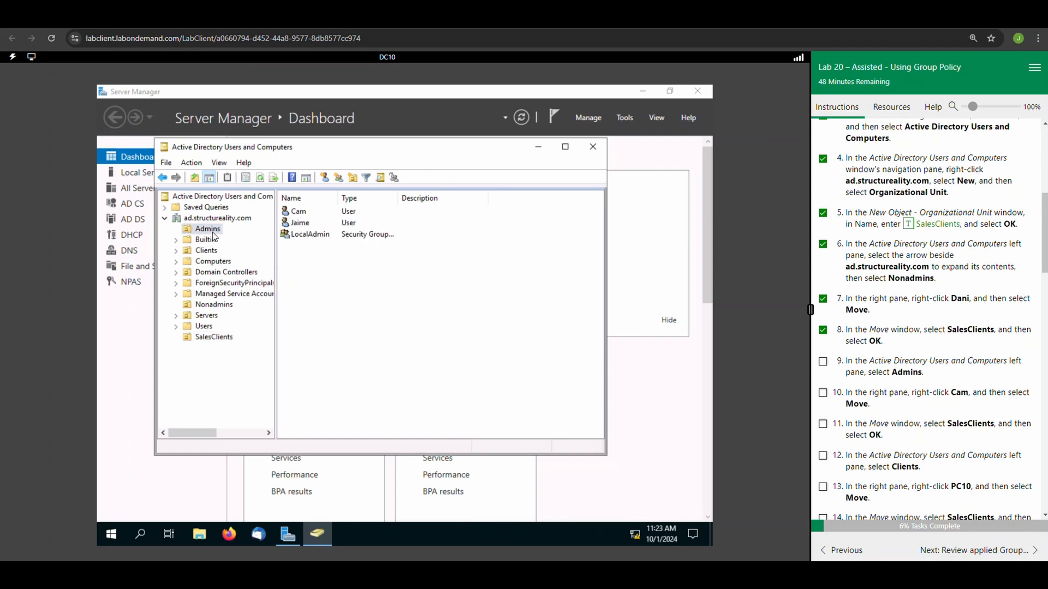
{"action": "right_click", "coordinate": [307, 217]}
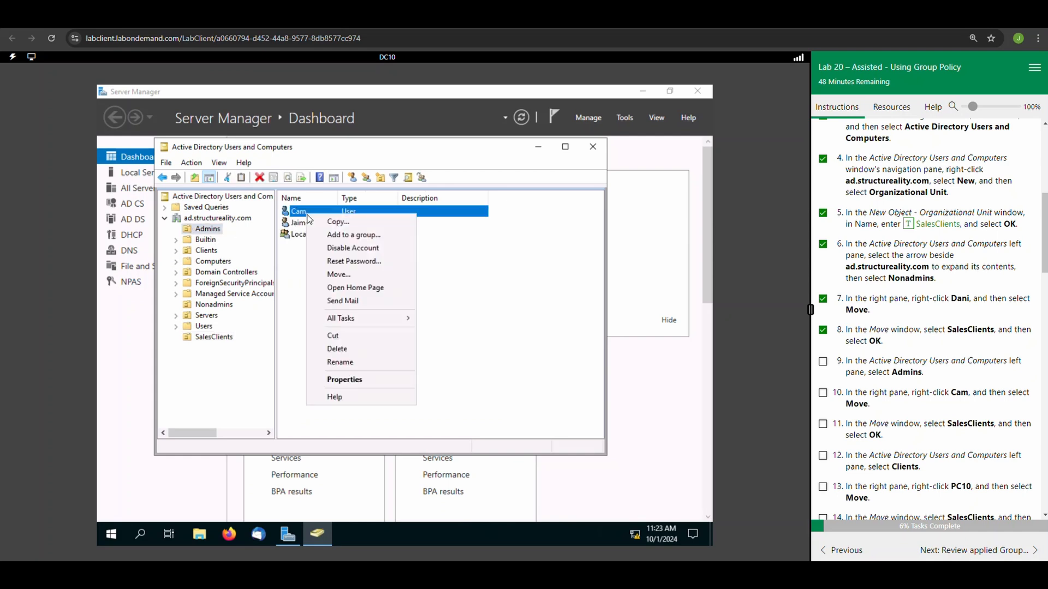
{"action": "left_click", "coordinate": [321, 276]}
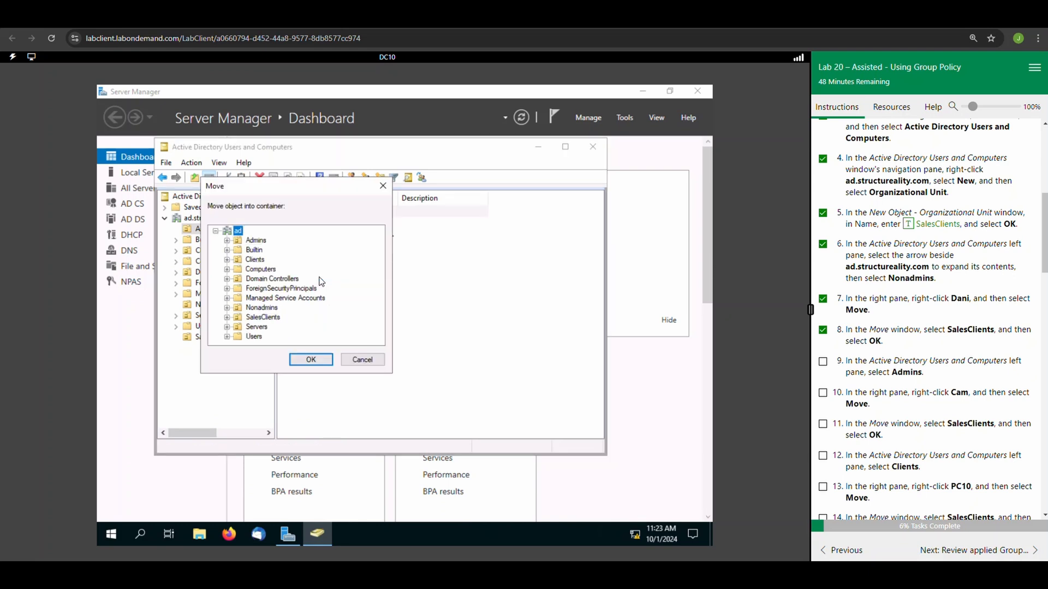
{"action": "left_click", "coordinate": [270, 320]}
{"action": "left_click", "coordinate": [823, 363]}
{"action": "left_click", "coordinate": [823, 393]}
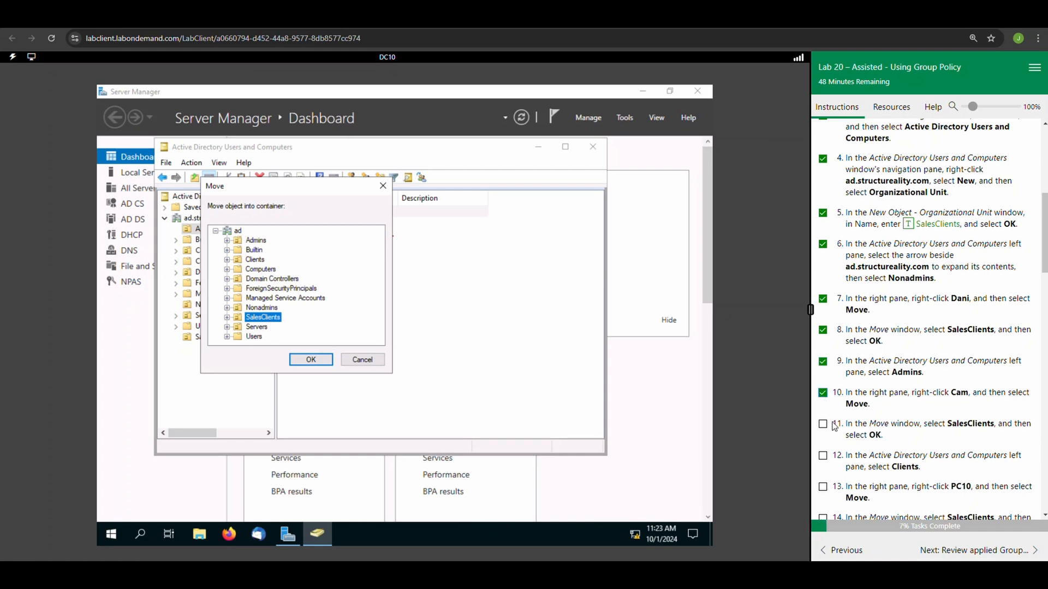
{"action": "left_click", "coordinate": [310, 360]}
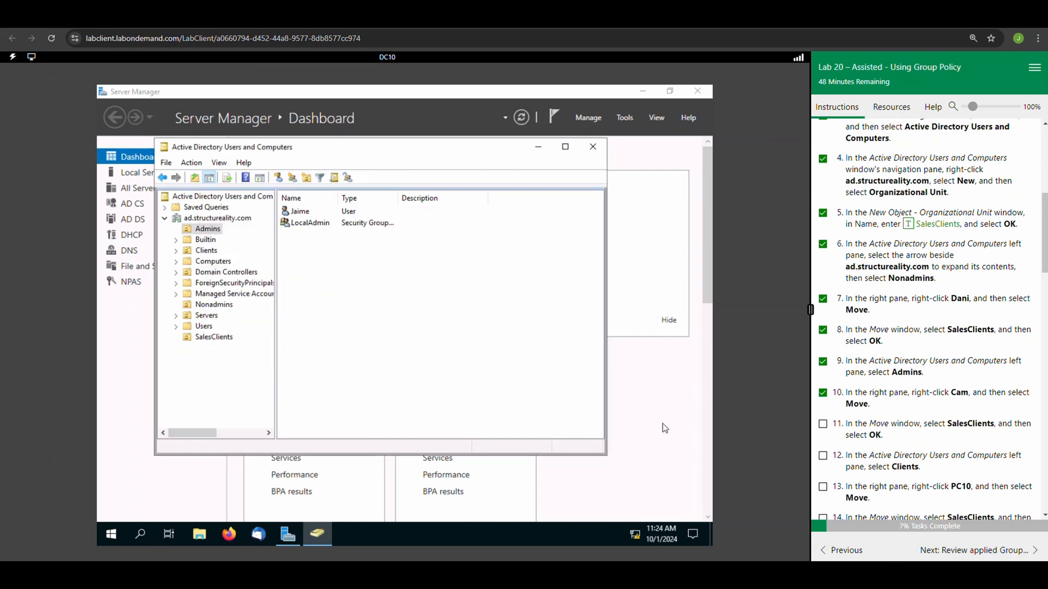
{"action": "left_click", "coordinate": [823, 426]}
{"action": "left_click", "coordinate": [202, 339]}
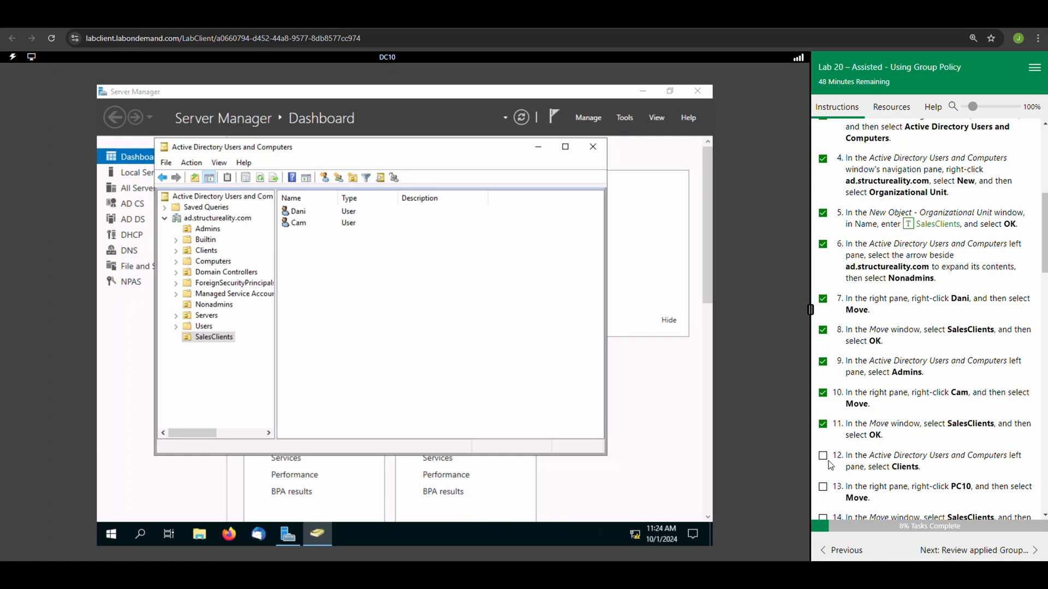
Move the computer PC10 from Clients to the SalesClients organizational unit and mark lab tasks 12 to 14 complete.
{"action": "scroll", "coordinate": [831, 465], "scroll_direction": "down", "scroll_amount": 1}
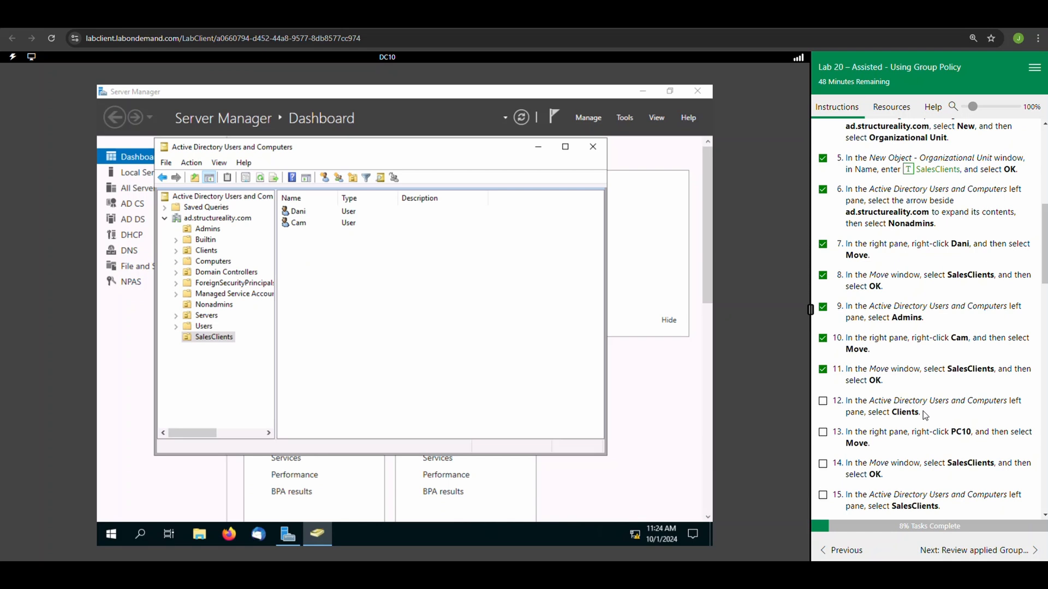
{"action": "left_click", "coordinate": [203, 249]}
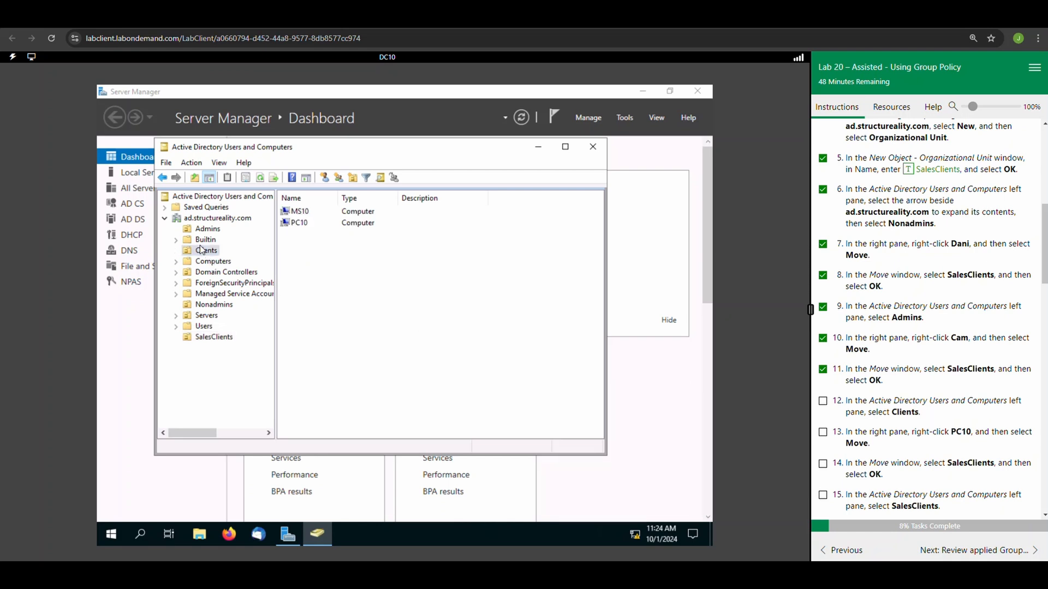
{"action": "left_click", "coordinate": [298, 224]}
{"action": "right_click", "coordinate": [297, 224]}
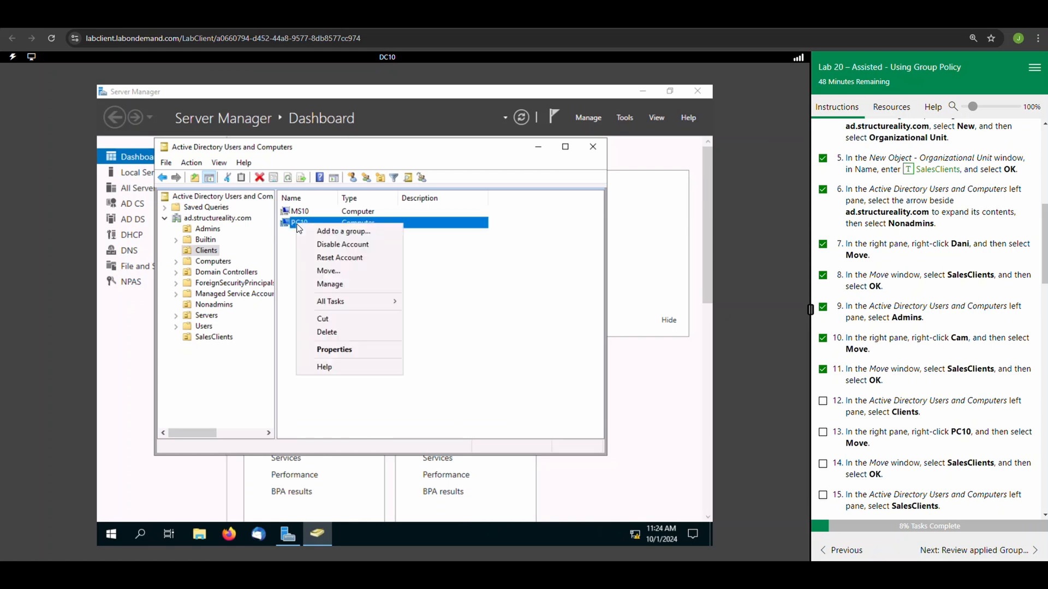
{"action": "left_click", "coordinate": [336, 274]}
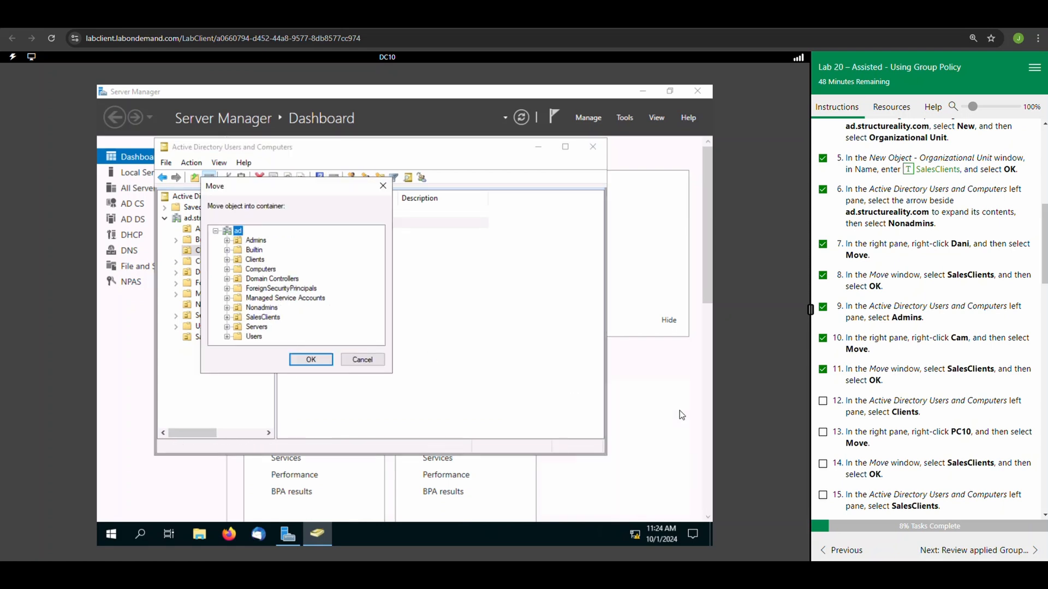
{"action": "left_click", "coordinate": [257, 318]}
{"action": "left_click", "coordinate": [311, 359]}
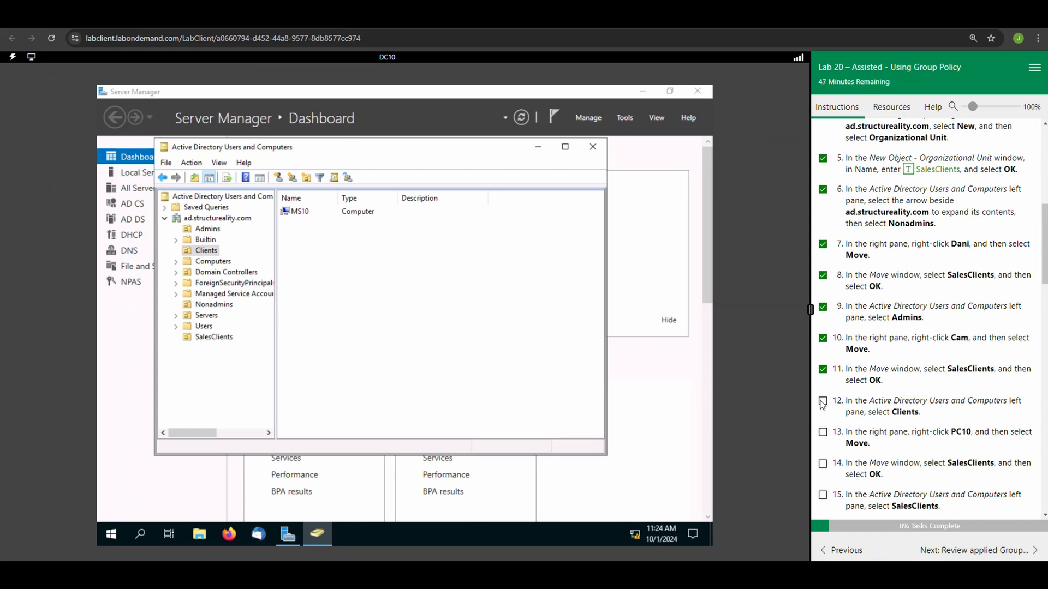
{"action": "left_click", "coordinate": [823, 401]}
{"action": "left_click", "coordinate": [822, 433]}
{"action": "left_click", "coordinate": [823, 464]}
Display the contents of SalesClients, score the membership task, and mark lab task 15 complete.
{"action": "scroll", "coordinate": [835, 343], "scroll_direction": "down", "scroll_amount": 3}
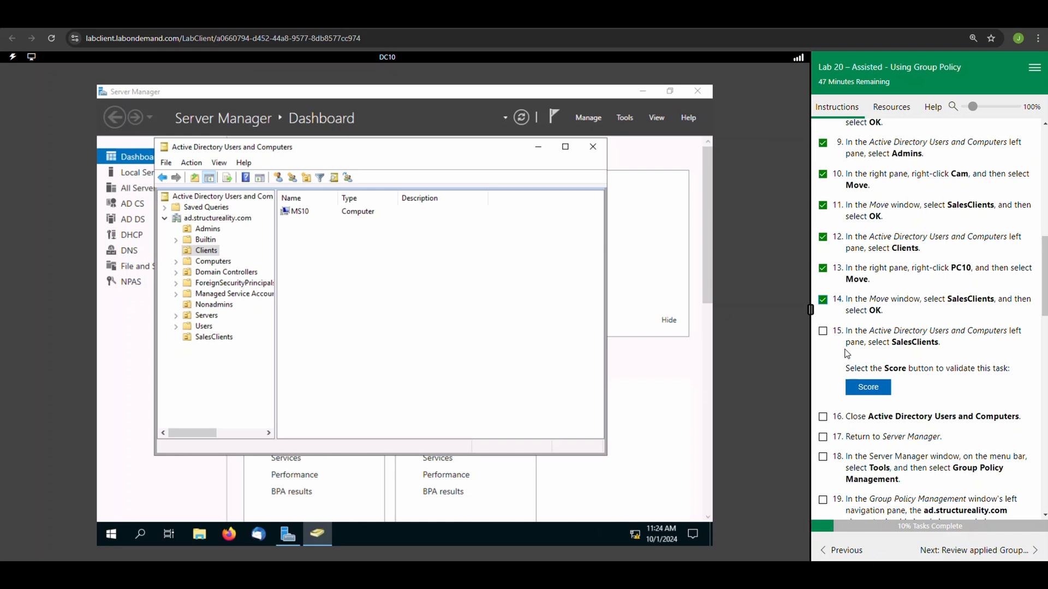
{"action": "left_click", "coordinate": [213, 338]}
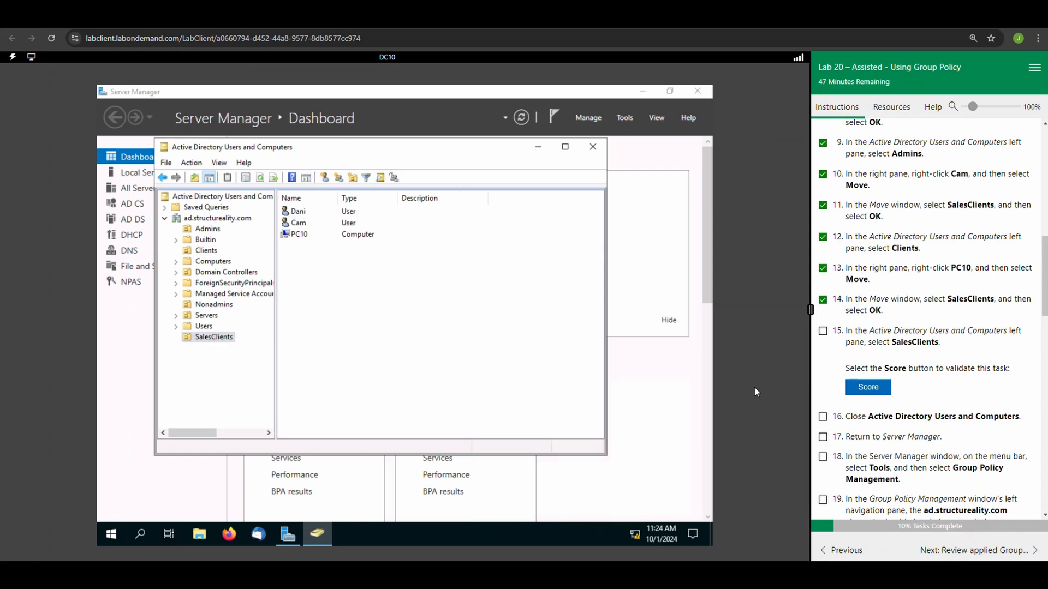
{"action": "left_click", "coordinate": [876, 388]}
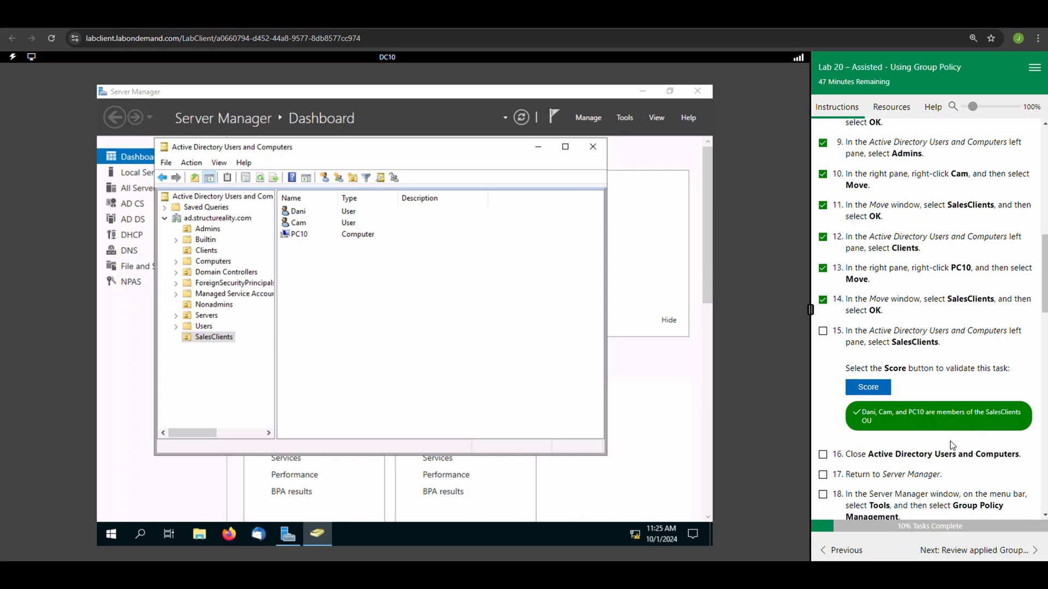
{"action": "left_click", "coordinate": [823, 332]}
Close Active Directory Users and Computers to return to Server Manager, and mark lab tasks 16 and 17 complete.
{"action": "scroll", "coordinate": [846, 437], "scroll_direction": "down", "scroll_amount": 1}
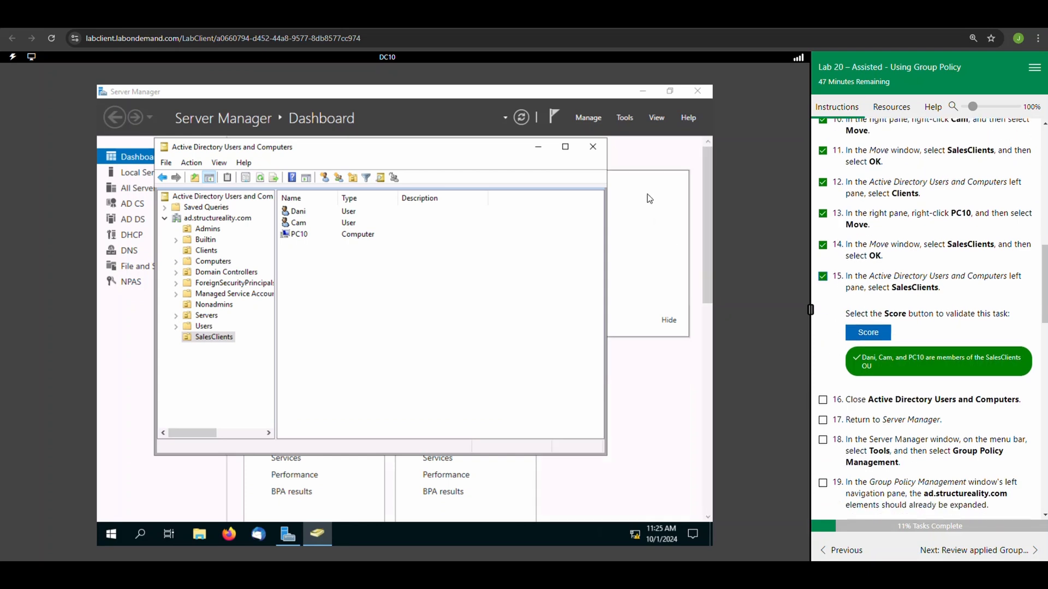
{"action": "left_click", "coordinate": [593, 147]}
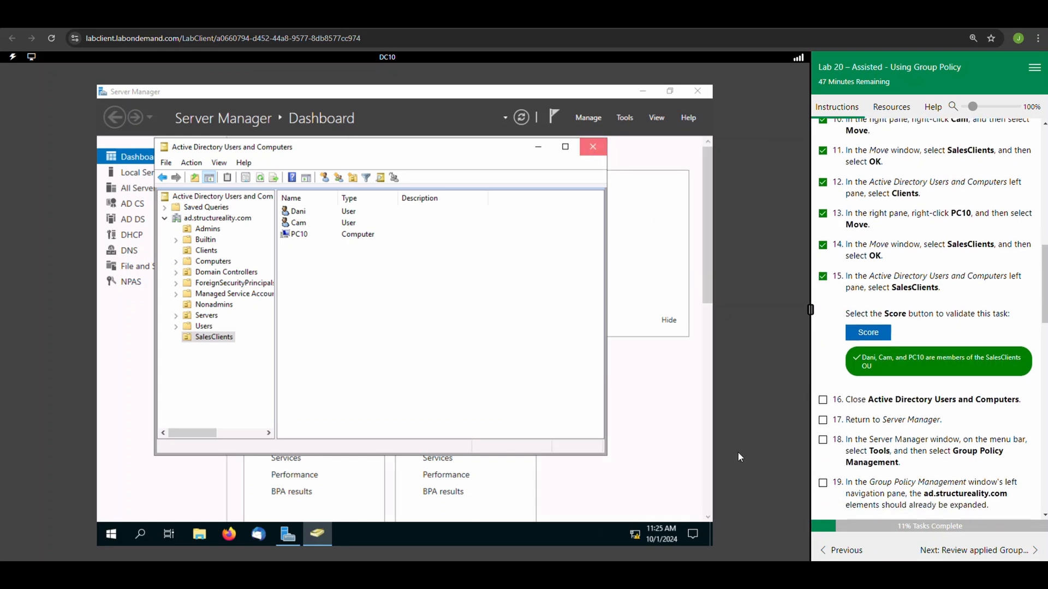
{"action": "left_click", "coordinate": [824, 401]}
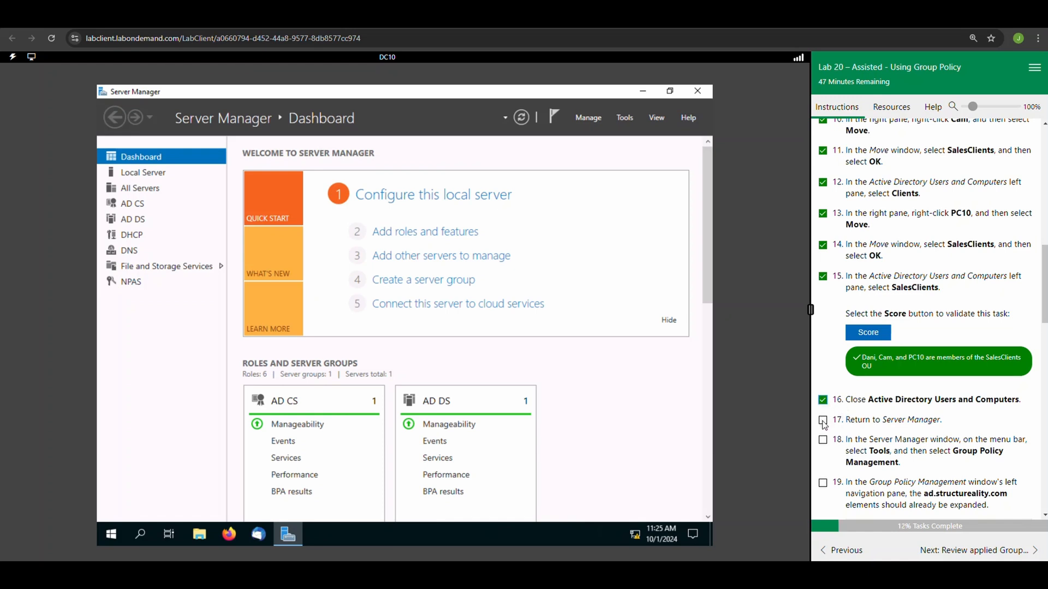
{"action": "left_click", "coordinate": [823, 421]}
Open Group Policy Management from Server Manager, select the ad.structureality.com domain, and mark lab tasks 18 and 19 complete.
{"action": "scroll", "coordinate": [870, 445], "scroll_direction": "down", "scroll_amount": 2}
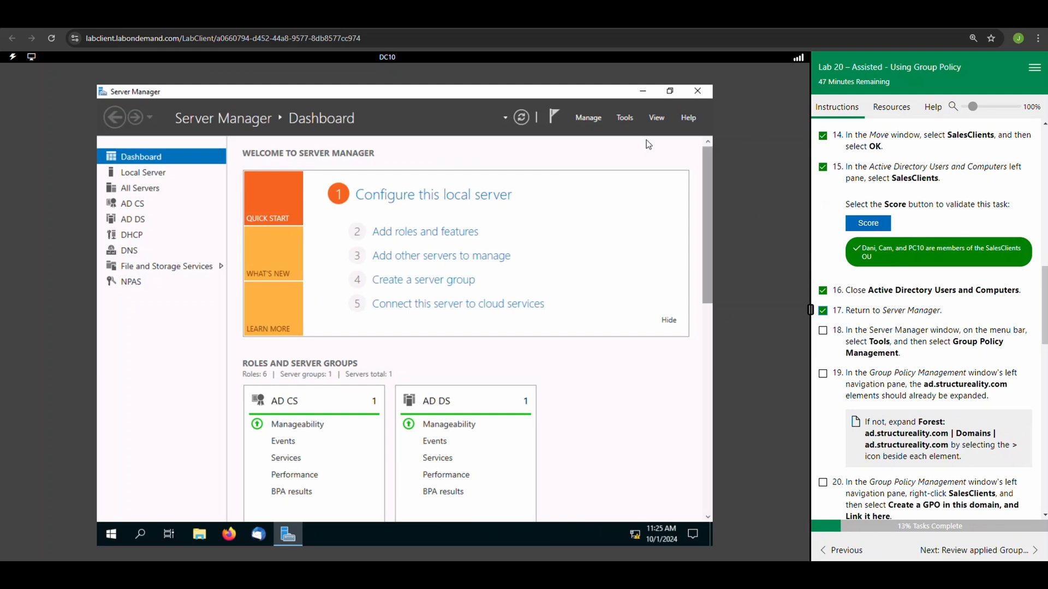
{"action": "left_click", "coordinate": [625, 118]}
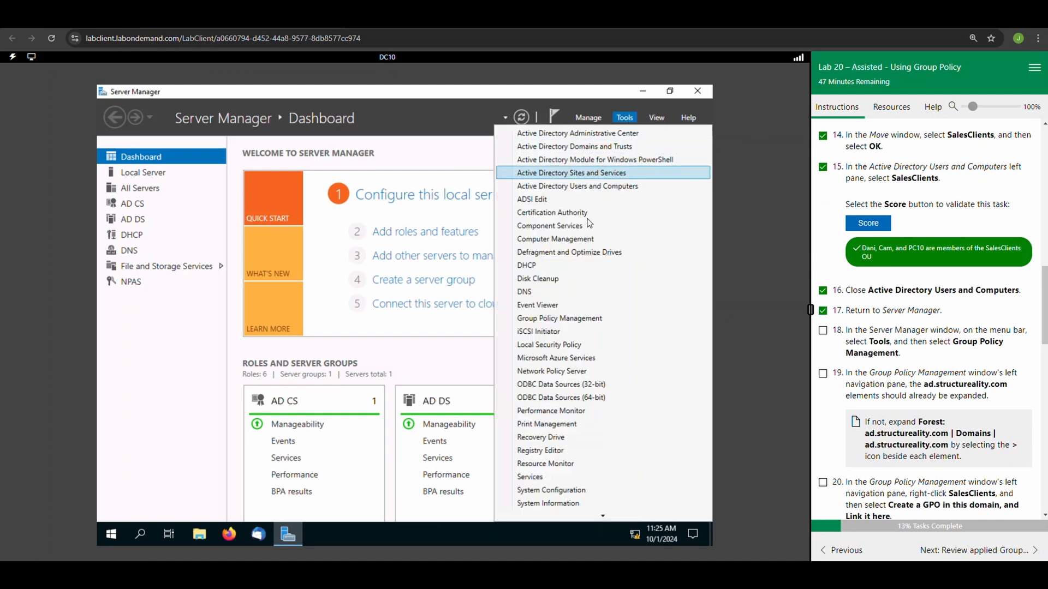
{"action": "left_click", "coordinate": [536, 320]}
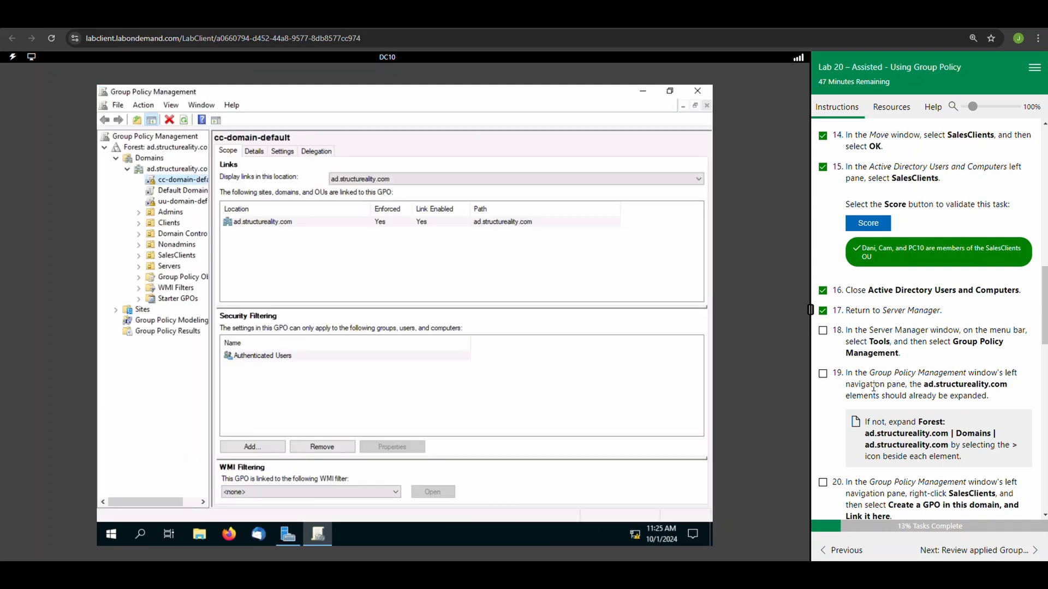
{"action": "left_click", "coordinate": [822, 331]}
{"action": "left_click", "coordinate": [172, 171]}
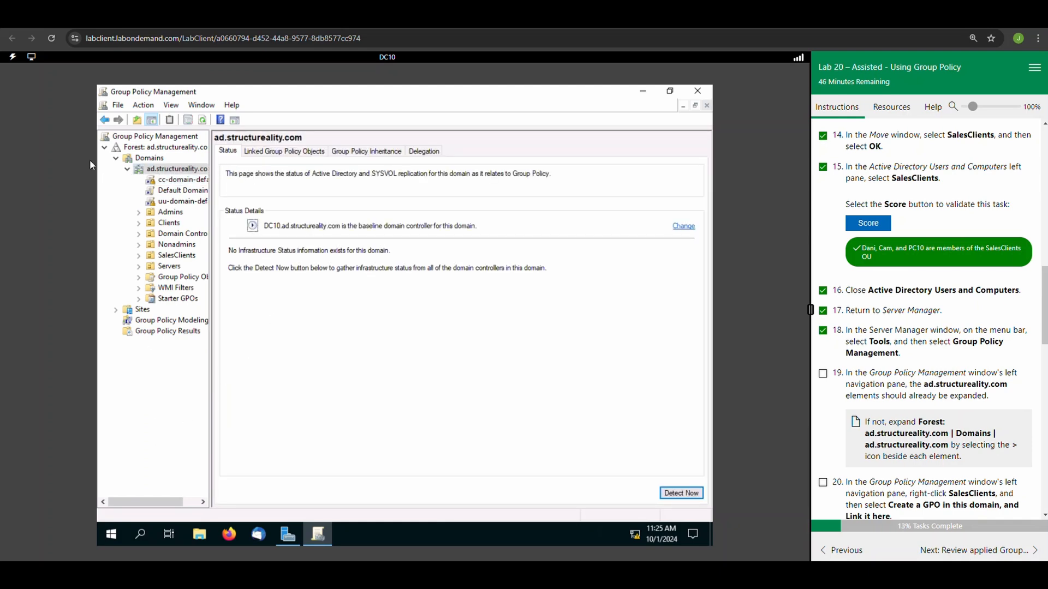
{"action": "left_click", "coordinate": [823, 374]}
Create a GPO named SalesPolicy linked to the SalesClients organizational unit and mark lab tasks 20 and 21 complete.
{"action": "scroll", "coordinate": [930, 439], "scroll_direction": "down", "scroll_amount": 1}
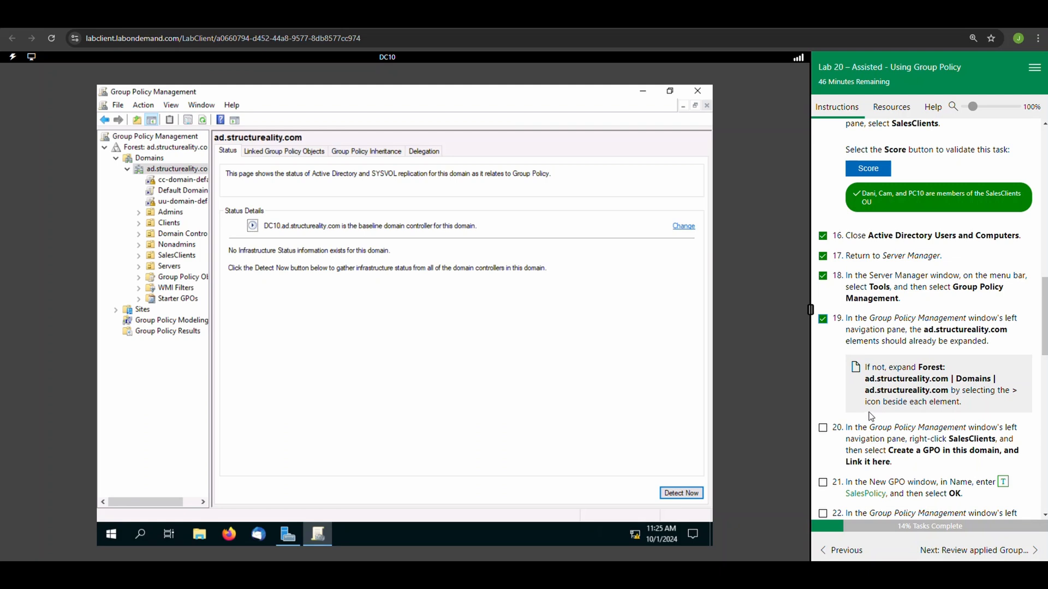
{"action": "scroll", "coordinate": [876, 418], "scroll_direction": "down", "scroll_amount": 2}
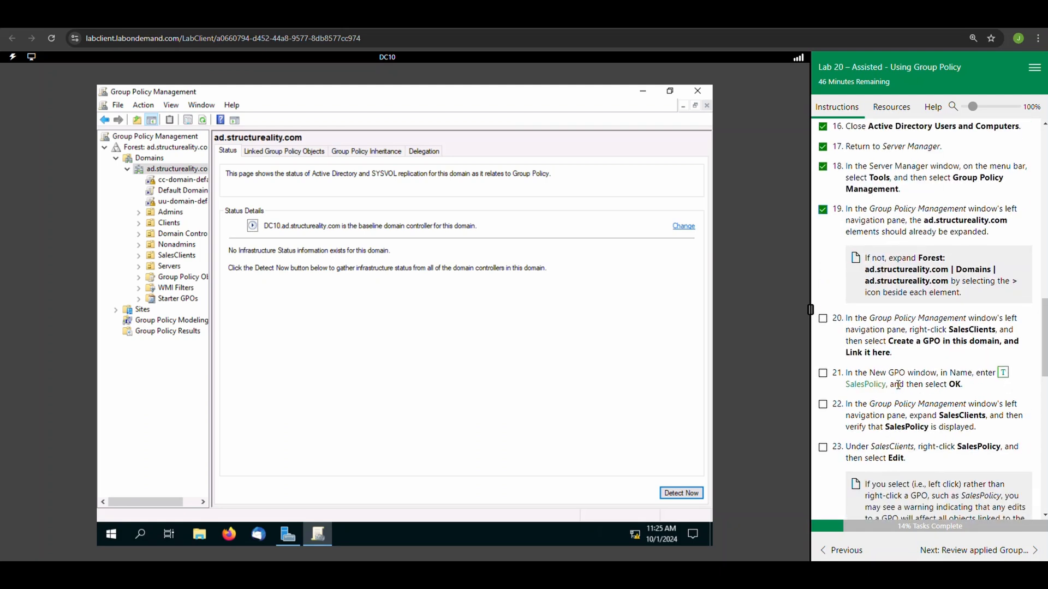
{"action": "right_click", "coordinate": [180, 256]}
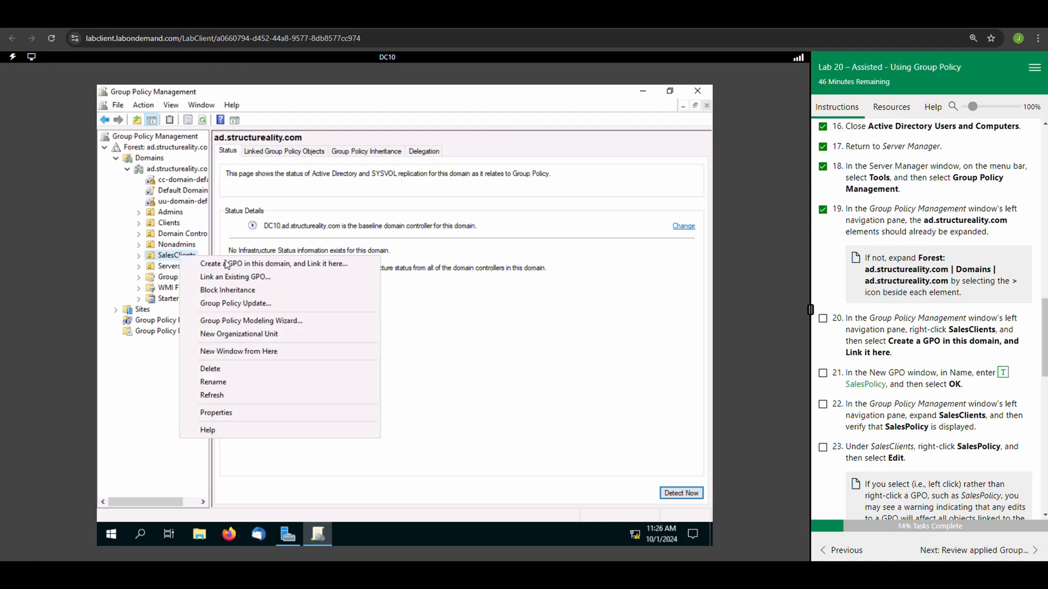
{"action": "left_click", "coordinate": [225, 265]}
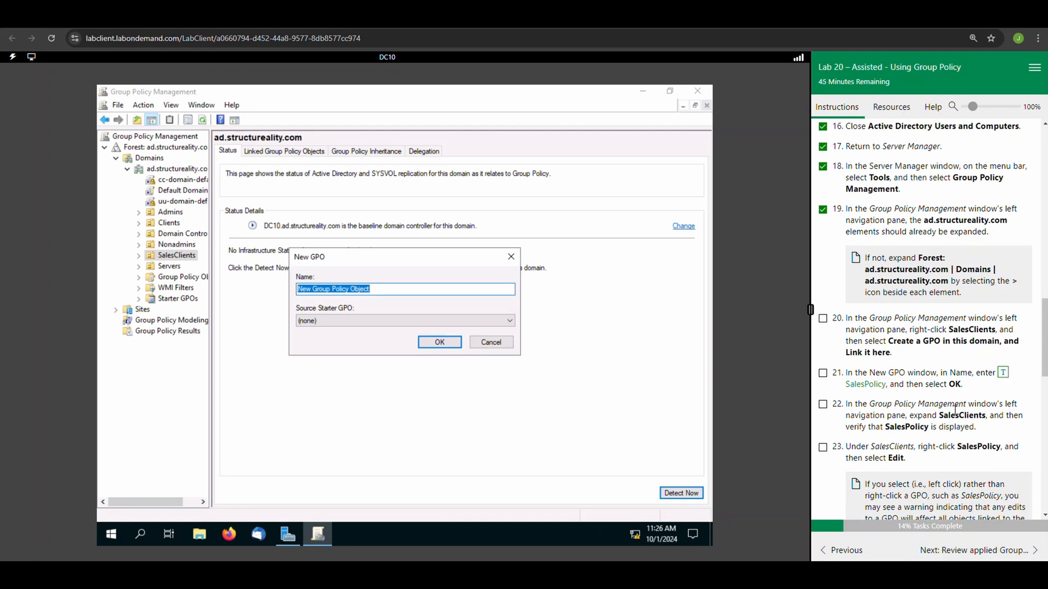
{"action": "left_click", "coordinate": [823, 319]}
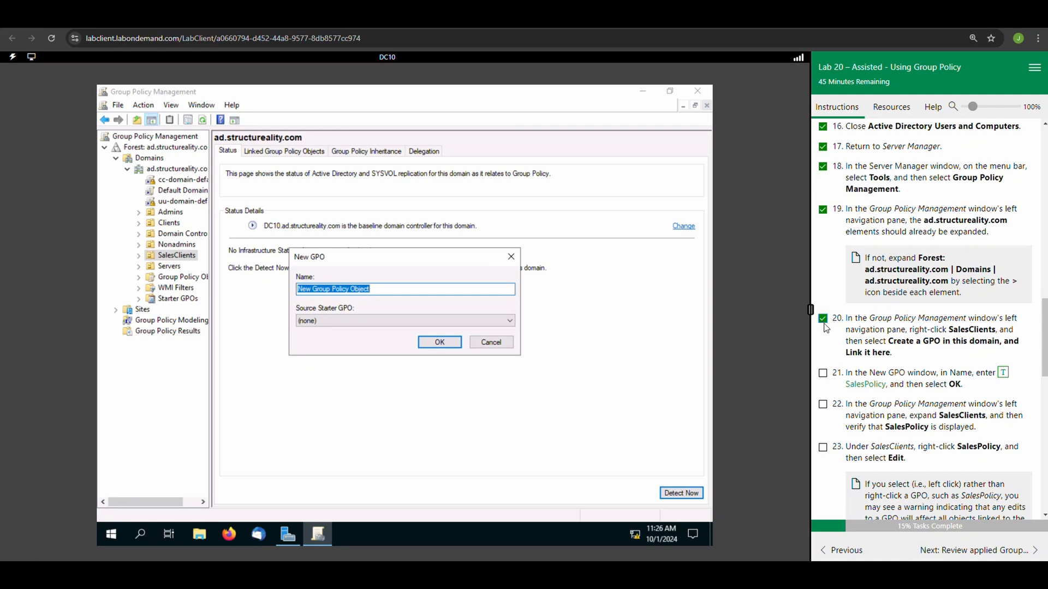
{"action": "left_click", "coordinate": [1006, 375]}
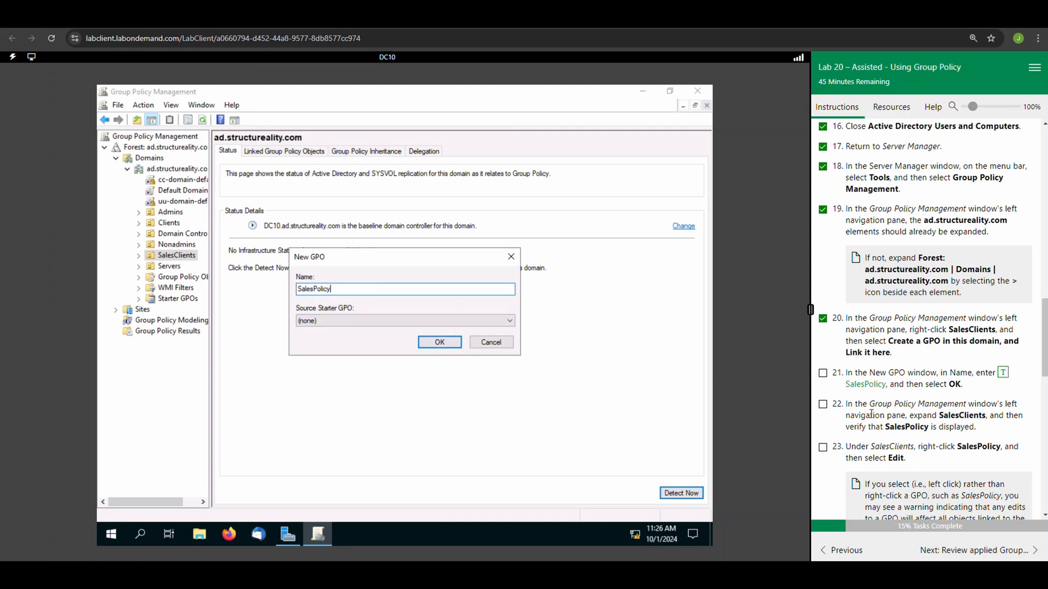
{"action": "left_click", "coordinate": [822, 373]}
{"action": "left_click", "coordinate": [436, 344]}
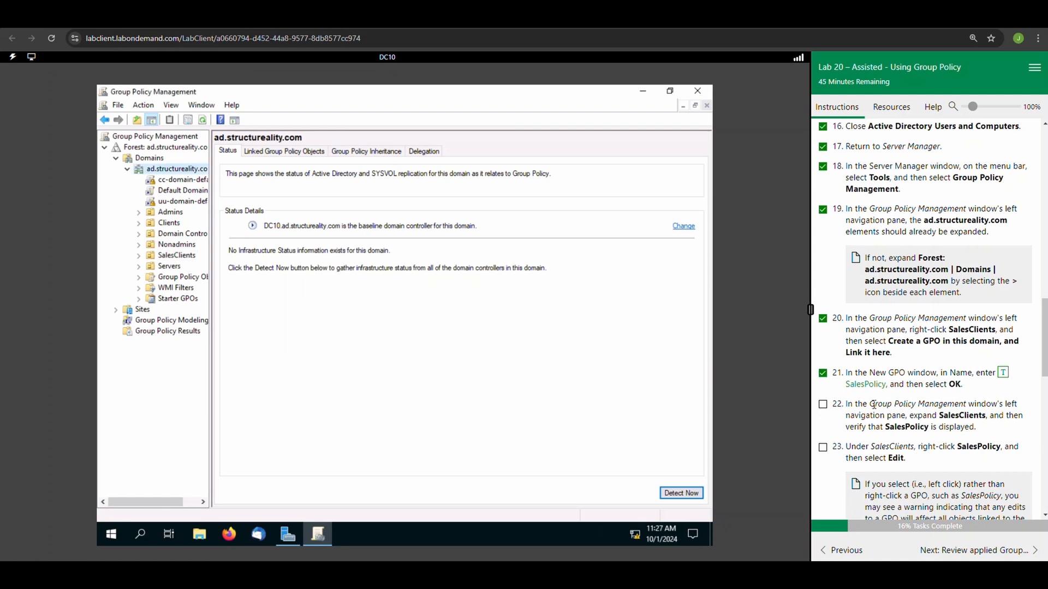
Expand SalesClients, open its SalesPolicy GPO for editing, and mark lab tasks 22 and 23 complete.
{"action": "left_click", "coordinate": [823, 405]}
{"action": "left_click", "coordinate": [140, 258]}
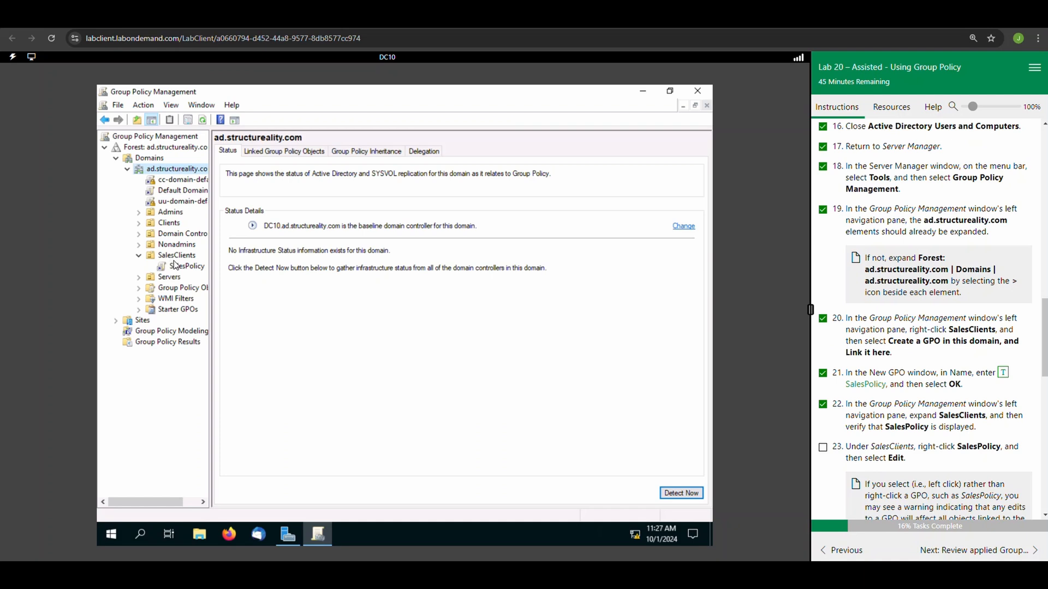
{"action": "left_click", "coordinate": [196, 267]}
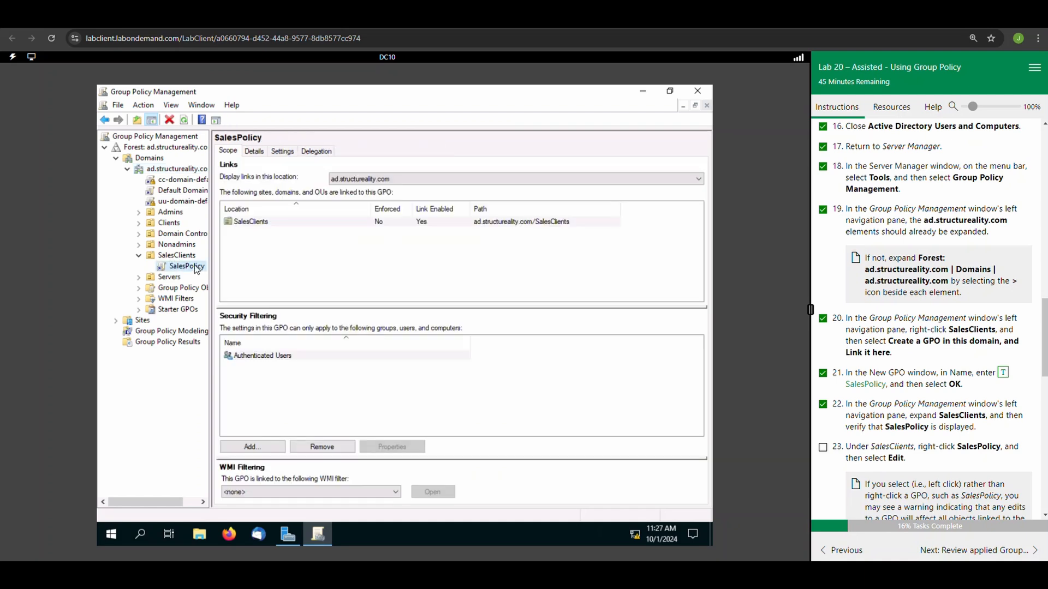
{"action": "right_click", "coordinate": [196, 269]}
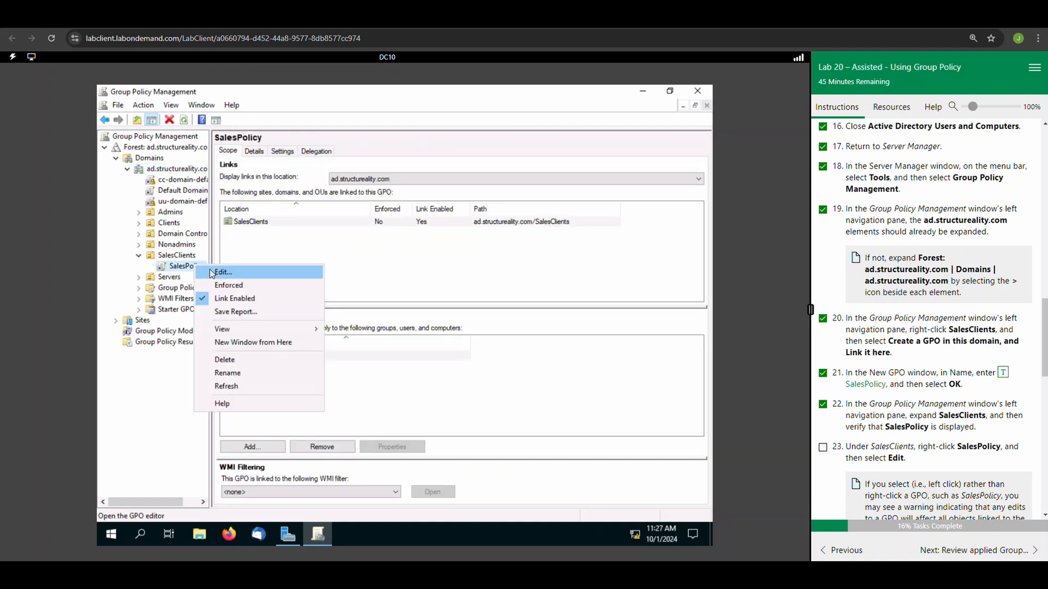
{"action": "left_click", "coordinate": [213, 273]}
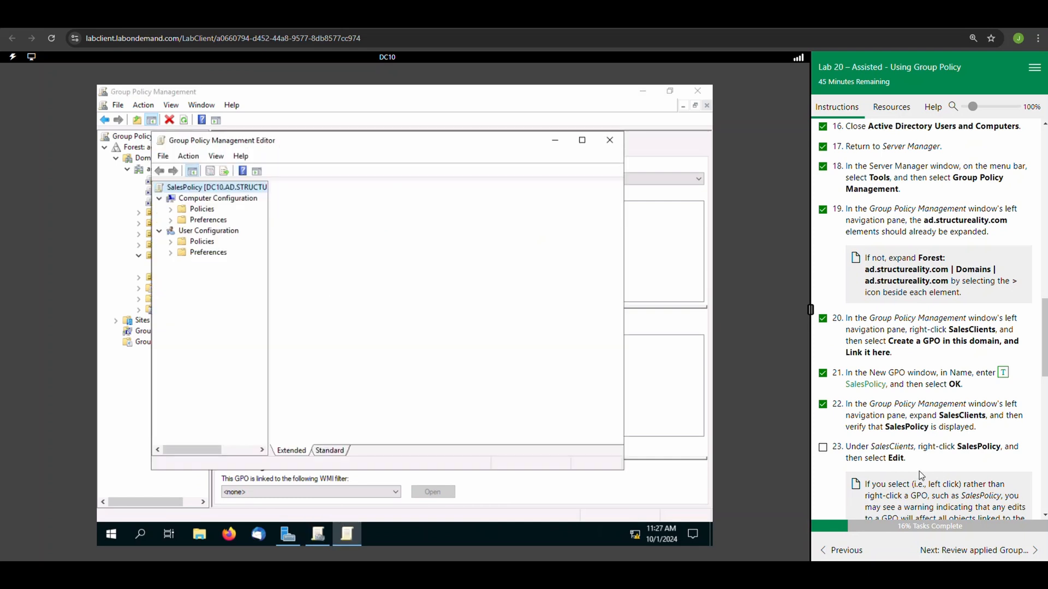
{"action": "left_click", "coordinate": [823, 447]}
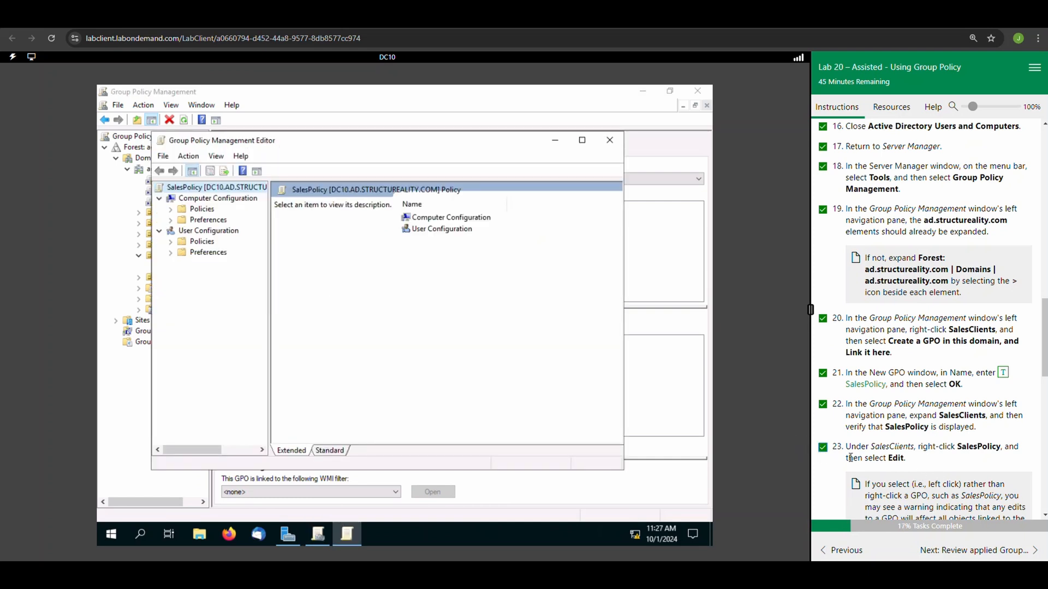
Open Account Lockout Policy under Computer Configuration > Policies > Windows Settings > Security Settings > Account Policies, widening the navigation tree for readability.
{"action": "scroll", "coordinate": [851, 457], "scroll_direction": "down", "scroll_amount": 4}
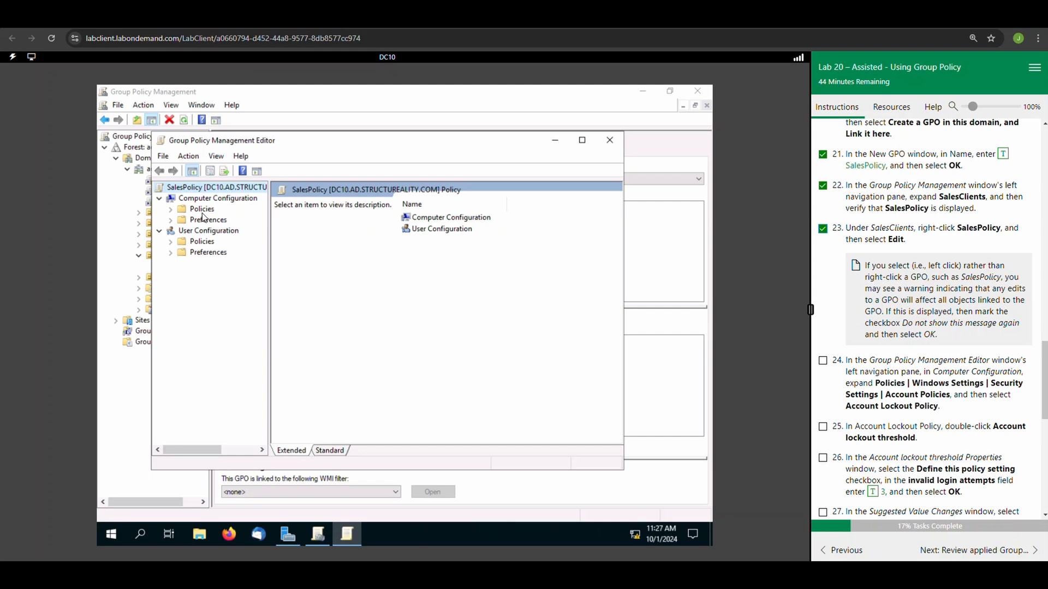
{"action": "left_click", "coordinate": [171, 210]}
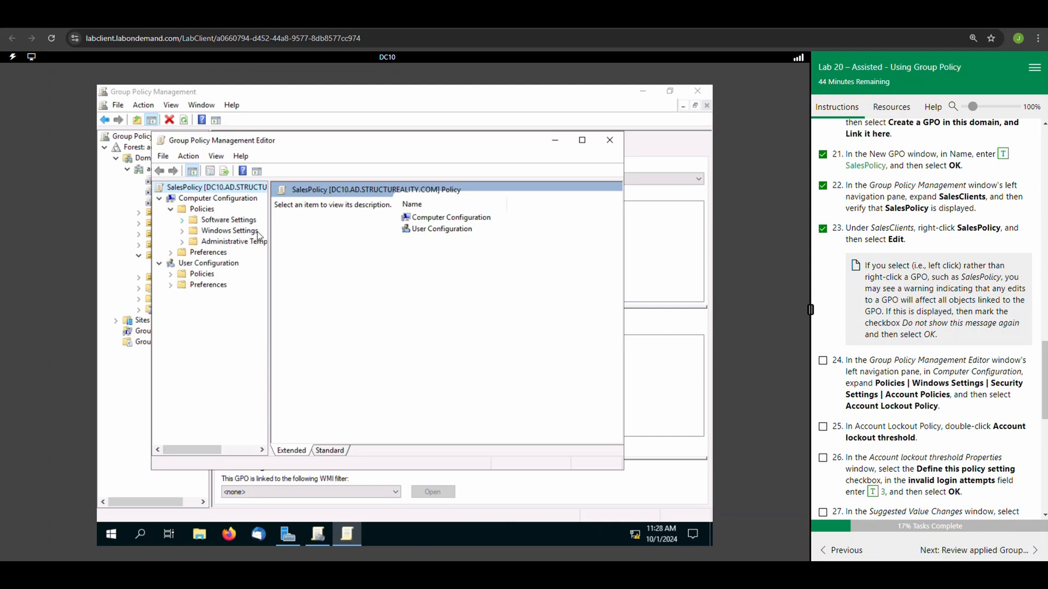
{"action": "left_click", "coordinate": [181, 231]}
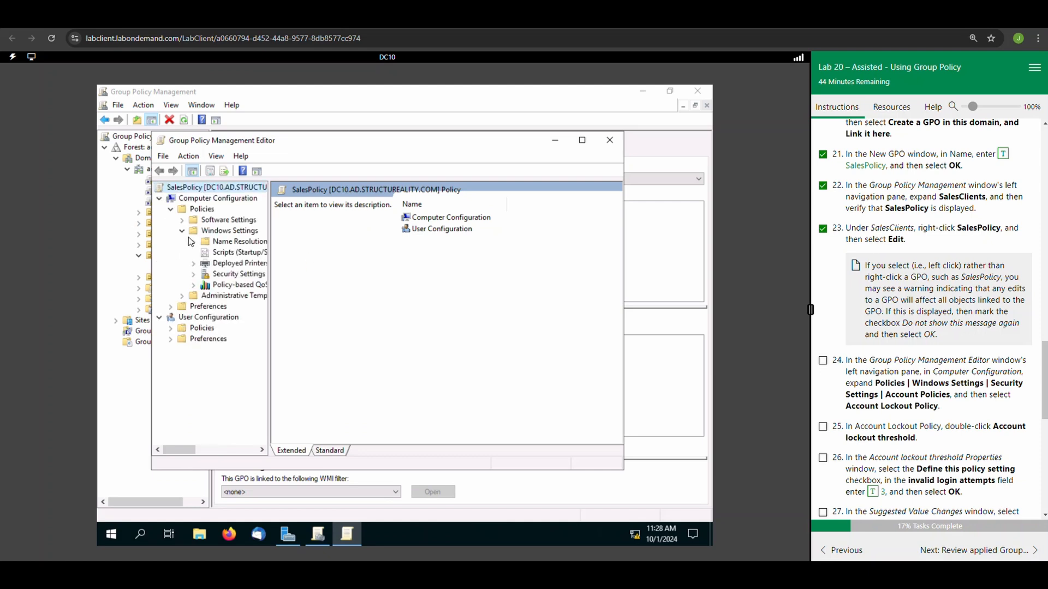
{"action": "left_click", "coordinate": [194, 275]}
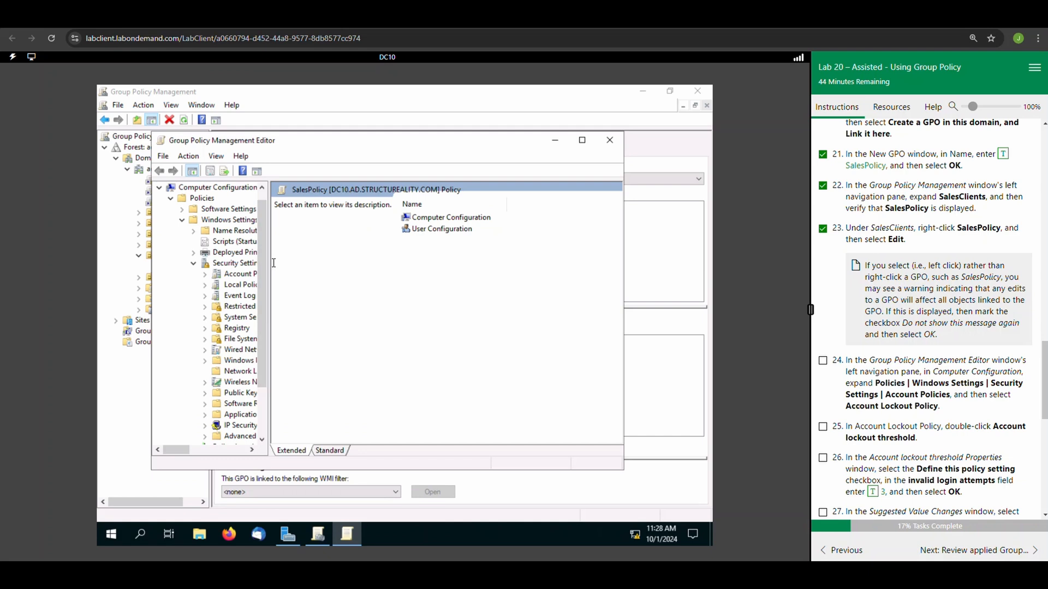
{"action": "left_click_drag", "start_coordinate": [274, 263], "coordinate": [330, 264]}
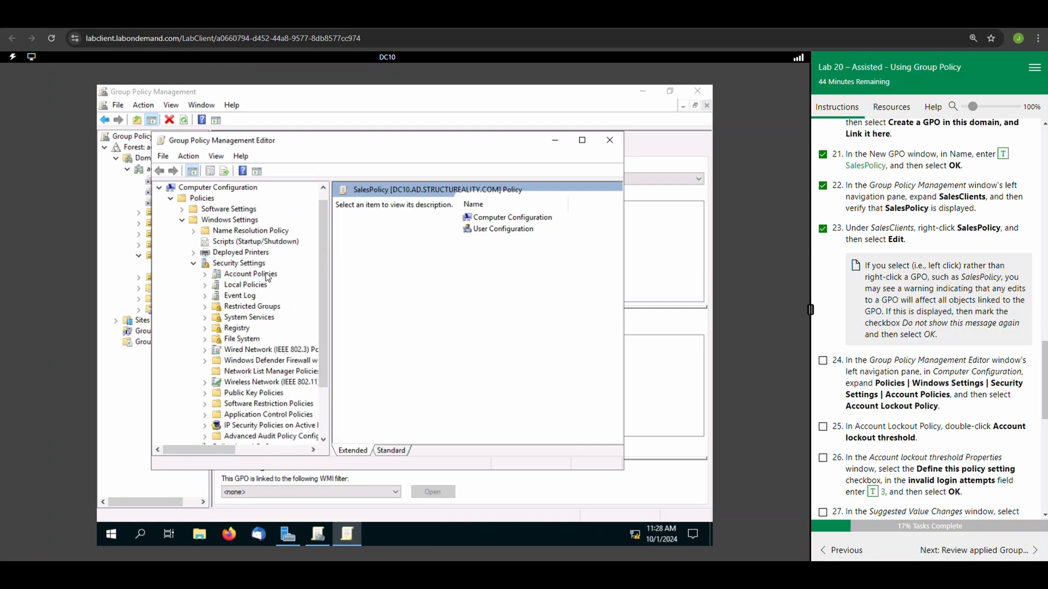
{"action": "left_click", "coordinate": [247, 275]}
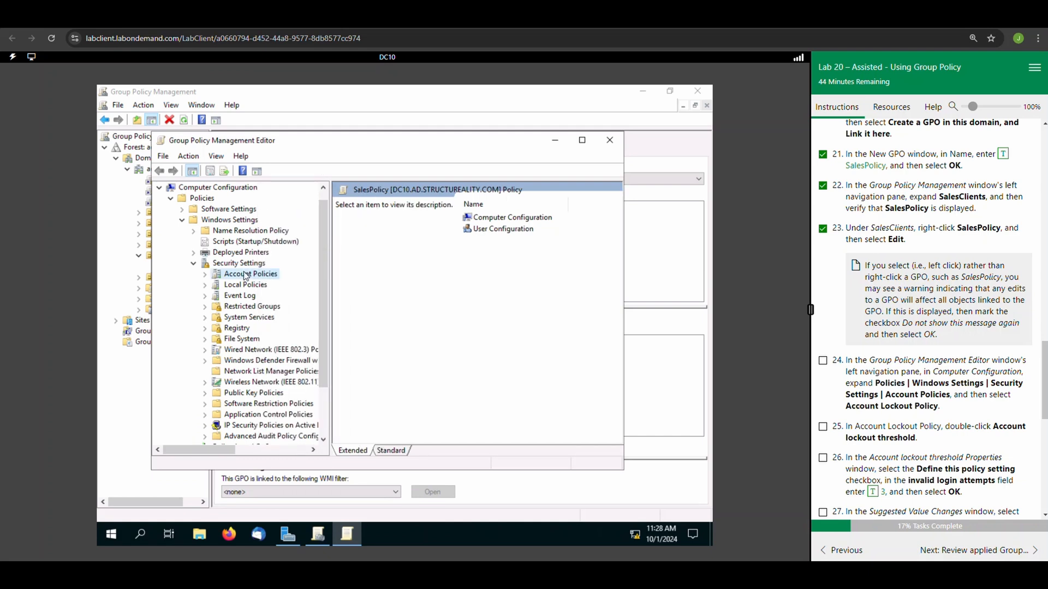
{"action": "left_click", "coordinate": [205, 274]}
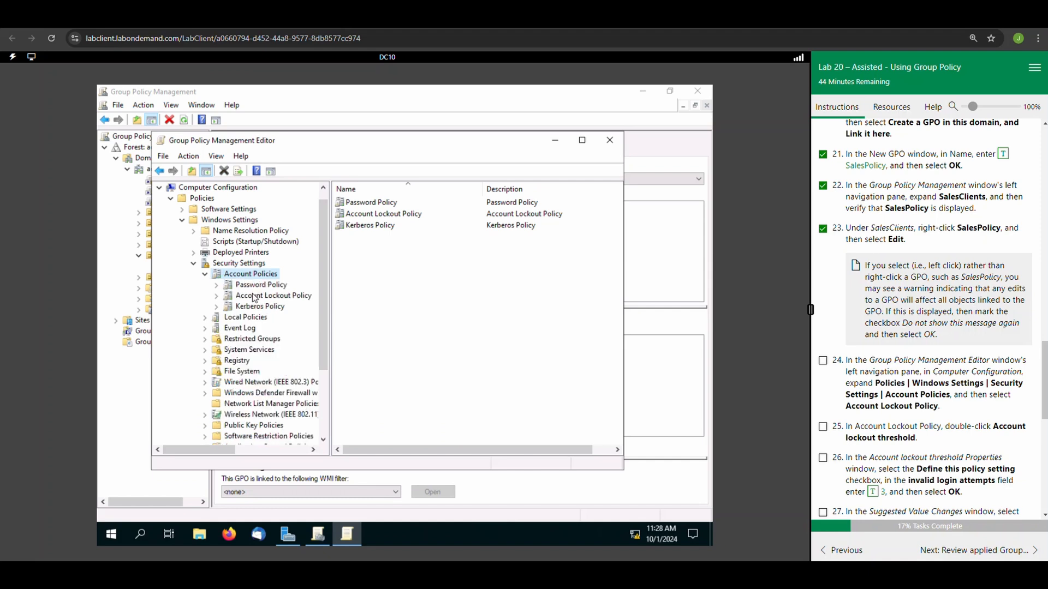
{"action": "left_click", "coordinate": [254, 296]}
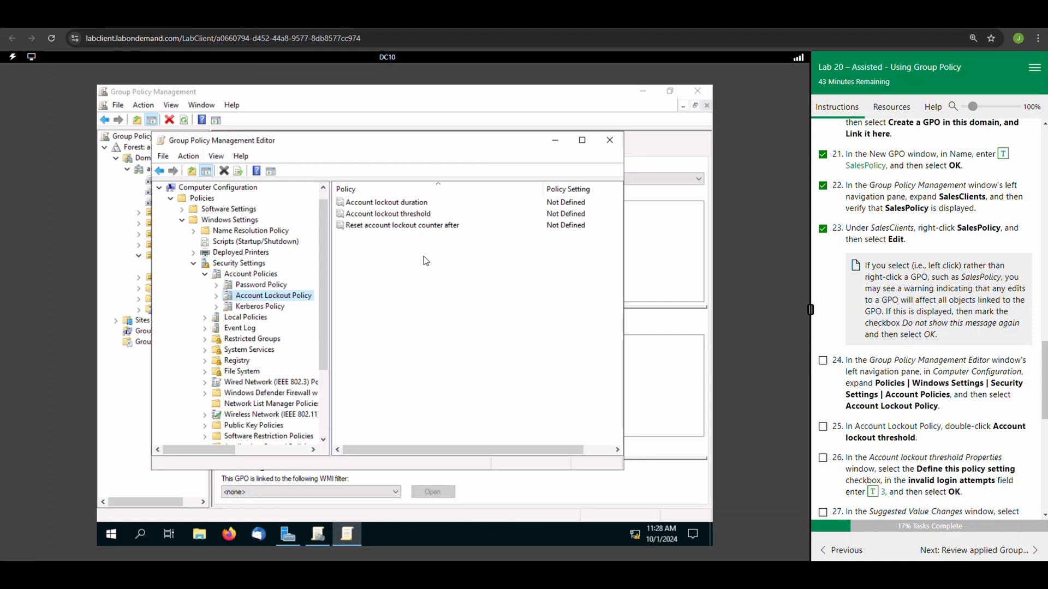
Open the Account lockout threshold properties, enable defining the policy setting, and mark lab tasks 24 and 25 complete.
{"action": "double_click", "coordinate": [398, 216]}
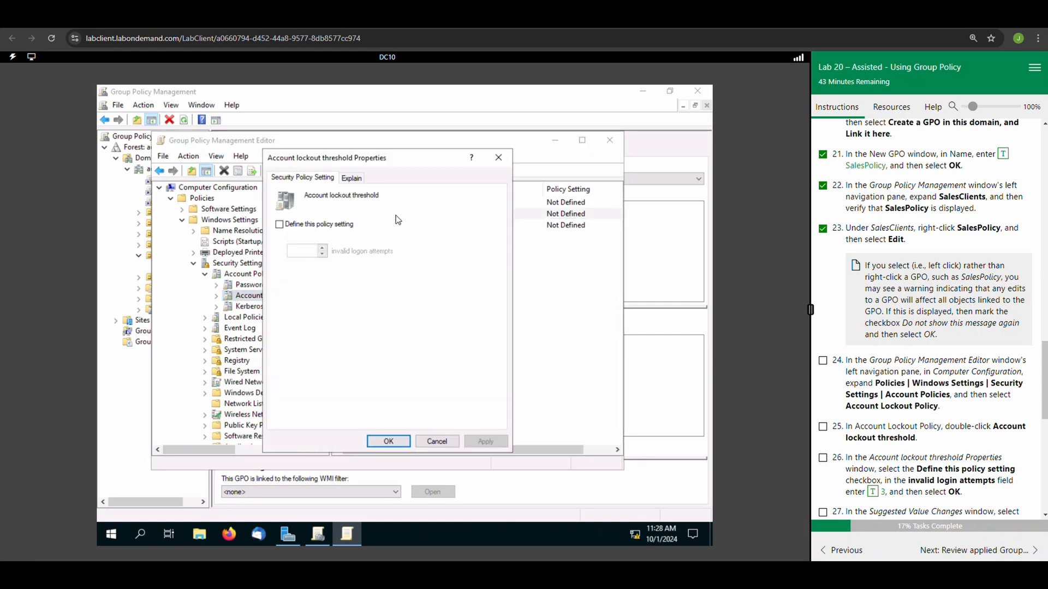
{"action": "left_click", "coordinate": [823, 361]}
{"action": "left_click", "coordinate": [823, 427]}
{"action": "left_click", "coordinate": [281, 225]}
{"action": "left_click", "coordinate": [280, 224]}
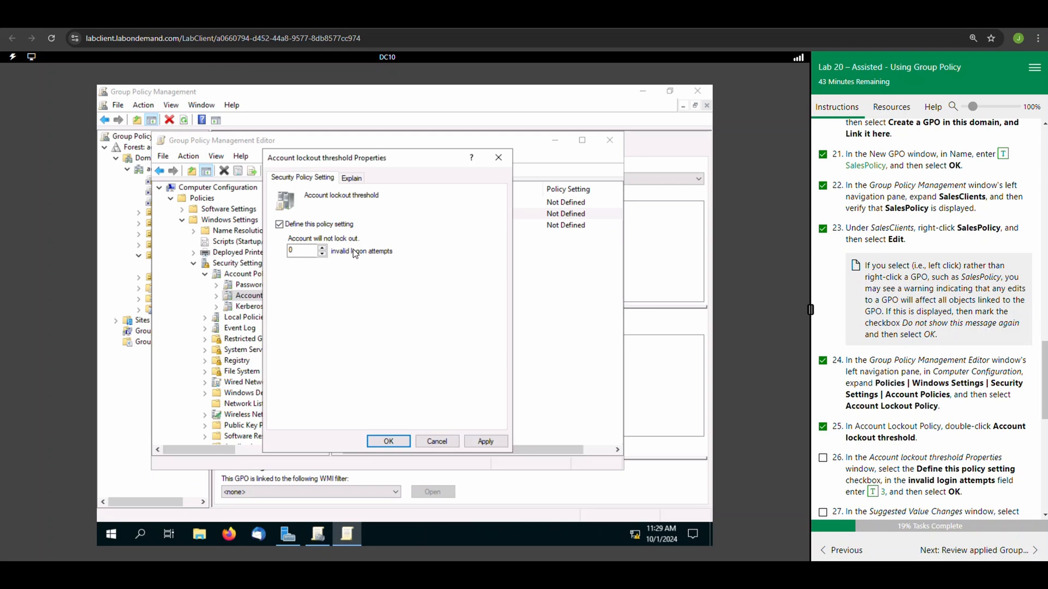
Set the account lockout threshold to 3 invalid logon attempts, accepting the suggested value changes, and mark lab tasks 26 and 27 complete.
{"action": "left_click", "coordinate": [309, 252]}
{"action": "key", "text": "BackSpace"}
{"action": "type", "text": "3"}
{"action": "left_click", "coordinate": [467, 443]}
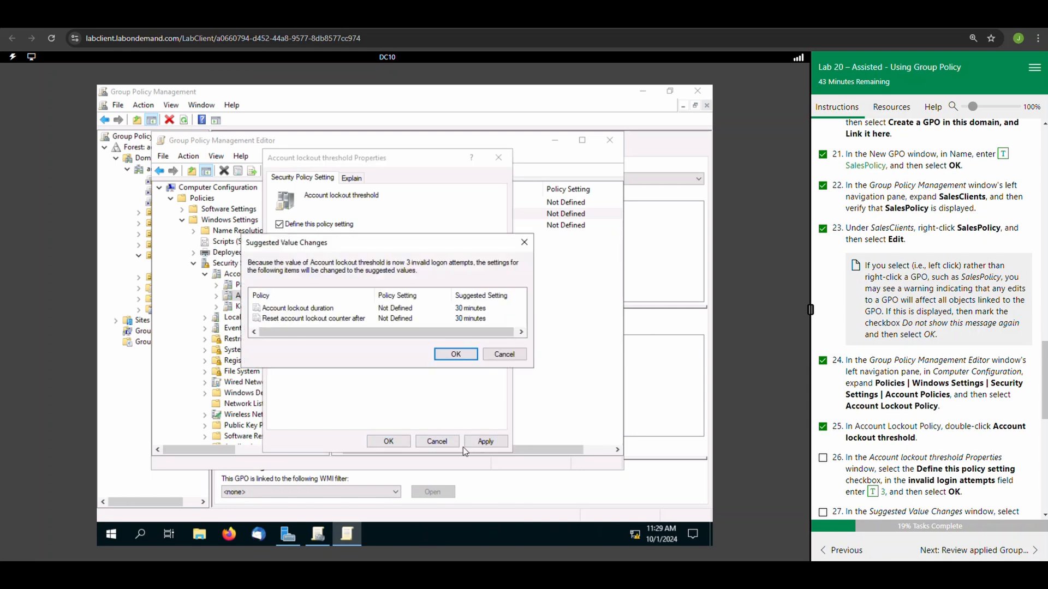
{"action": "left_click", "coordinate": [460, 360]}
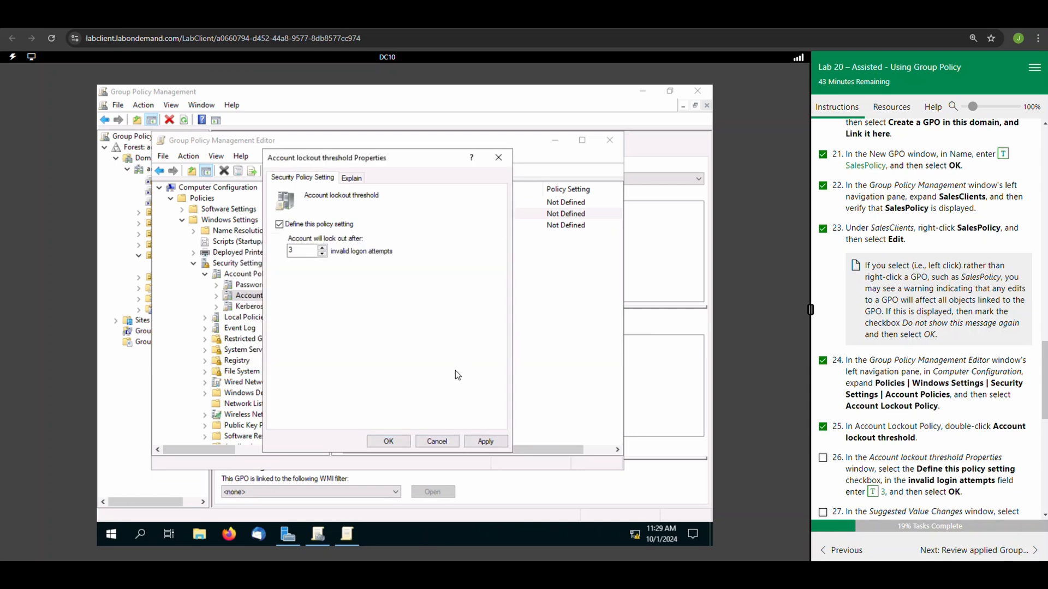
{"action": "left_click", "coordinate": [389, 441]}
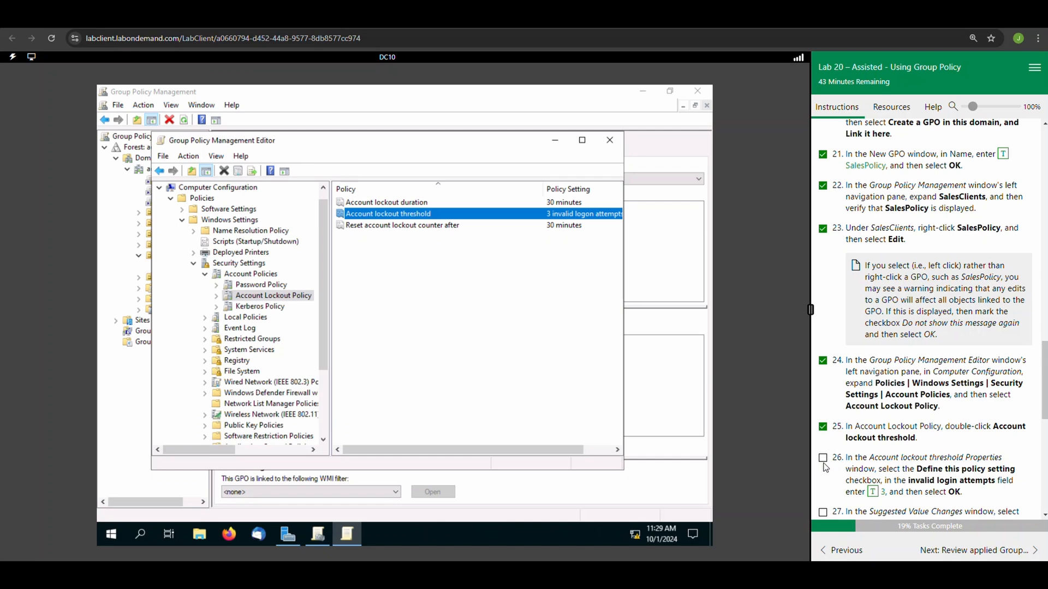
{"action": "scroll", "coordinate": [826, 467], "scroll_direction": "down", "scroll_amount": 2}
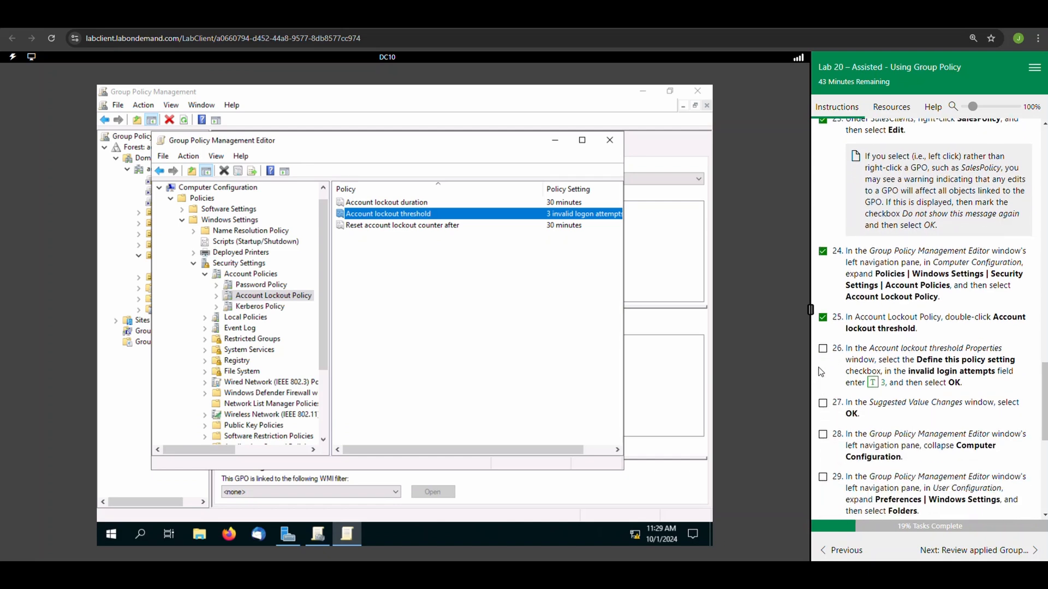
{"action": "left_click", "coordinate": [823, 350]}
{"action": "left_click", "coordinate": [822, 403]}
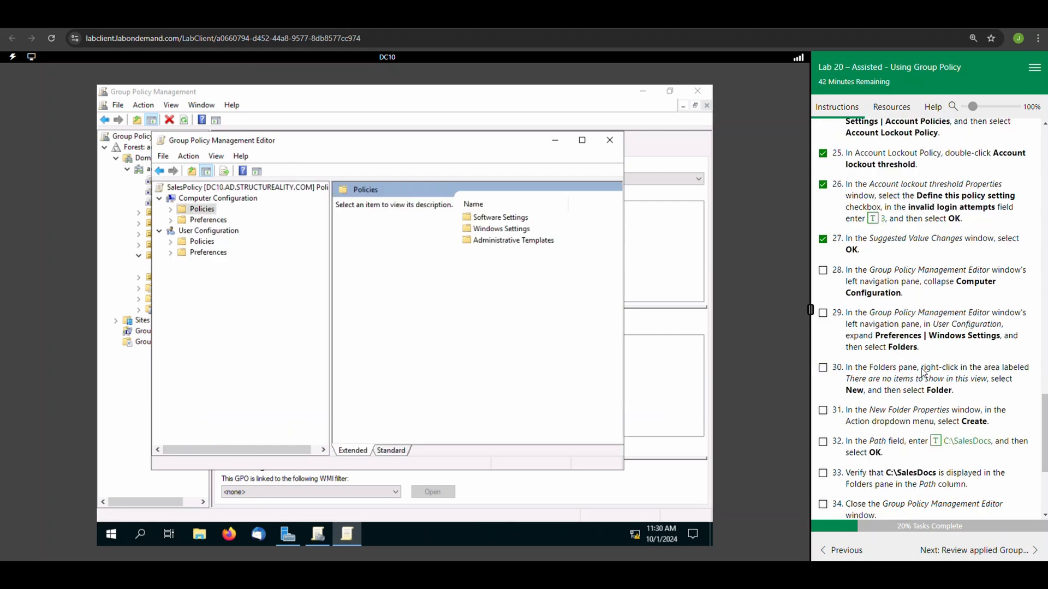
Collapse Computer Configuration, open Folders under User Configuration > Preferences > Windows Settings, and mark lab tasks 28 and 29 complete.
{"action": "left_click", "coordinate": [159, 199]}
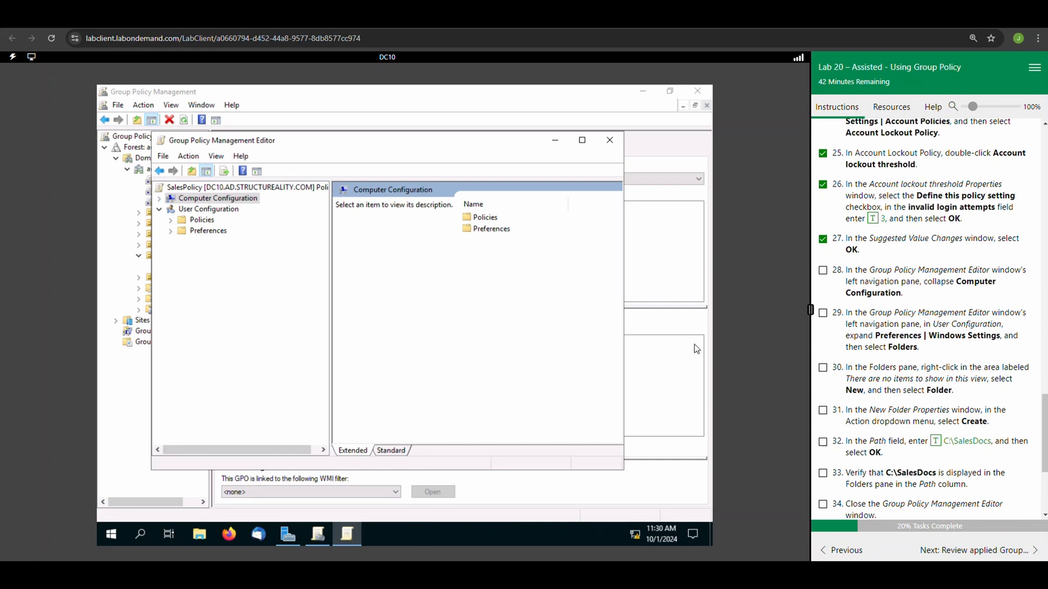
{"action": "left_click", "coordinate": [824, 273]}
{"action": "left_click", "coordinate": [173, 233]}
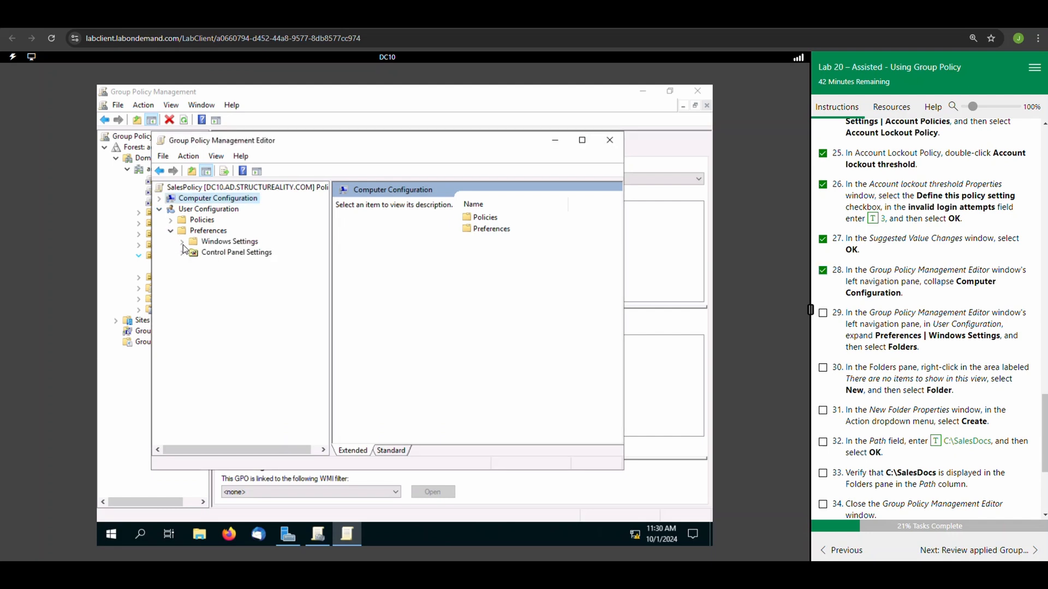
{"action": "left_click", "coordinate": [183, 242]}
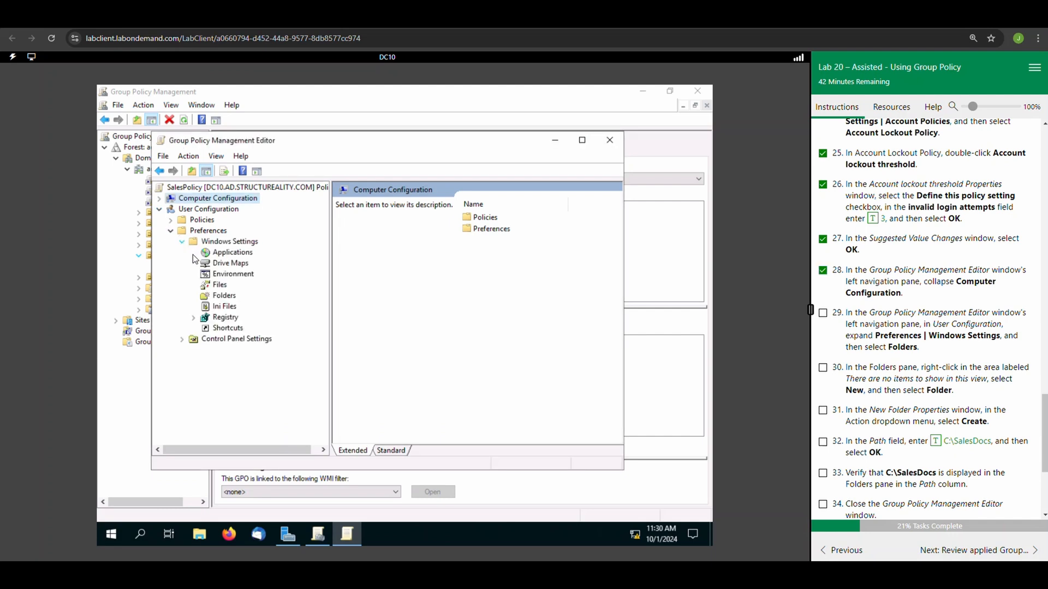
{"action": "left_click", "coordinate": [224, 296]}
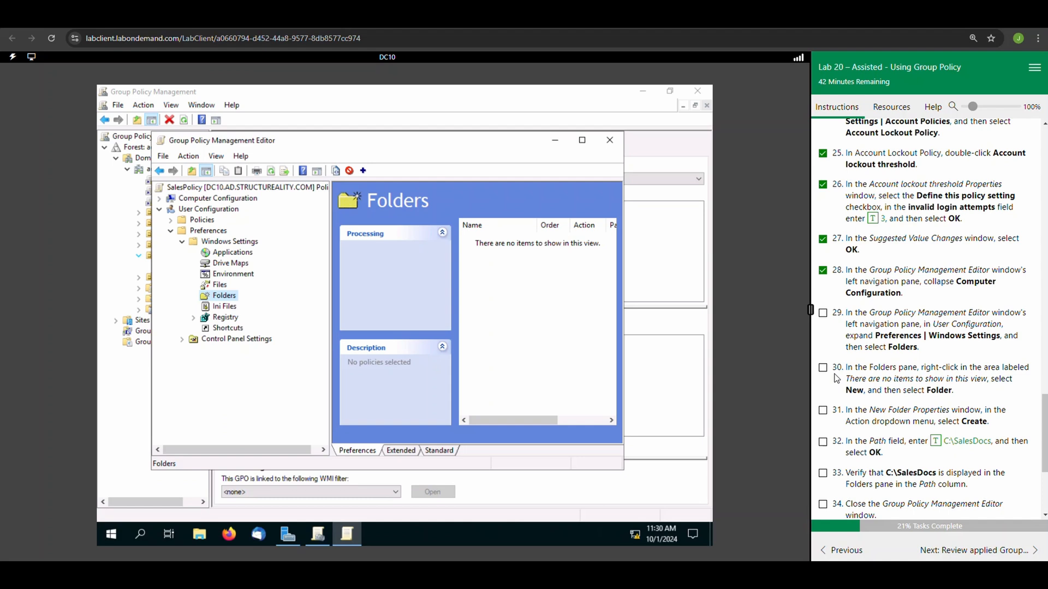
{"action": "left_click", "coordinate": [823, 313]}
Add a folder preference item with action Create and path C:\SalesDocs, marking lab tasks 30 to 32 complete.
{"action": "right_click", "coordinate": [237, 297]}
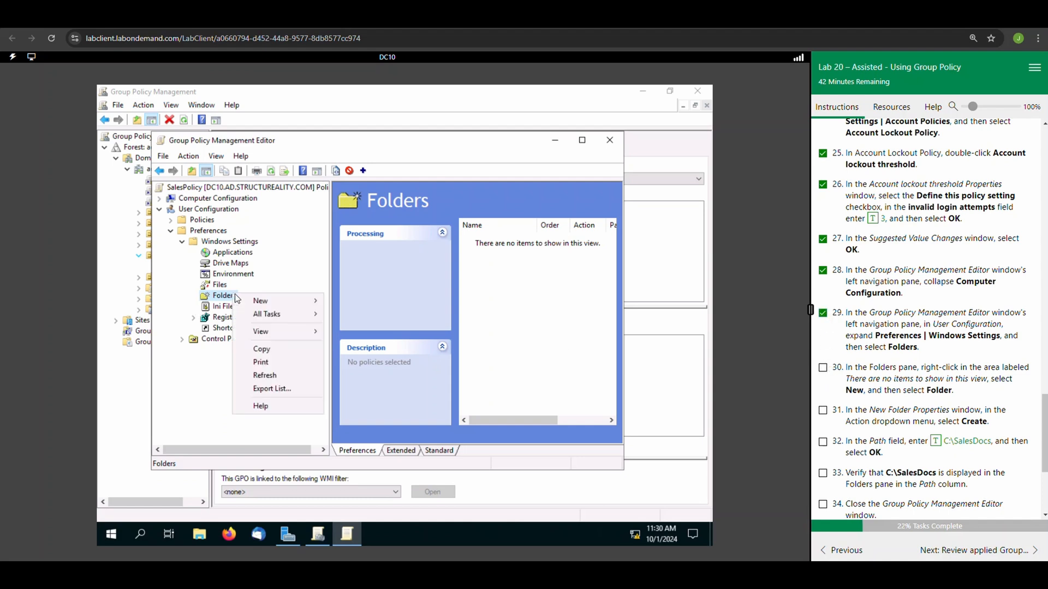
{"action": "mouse_move", "coordinate": [268, 301]}
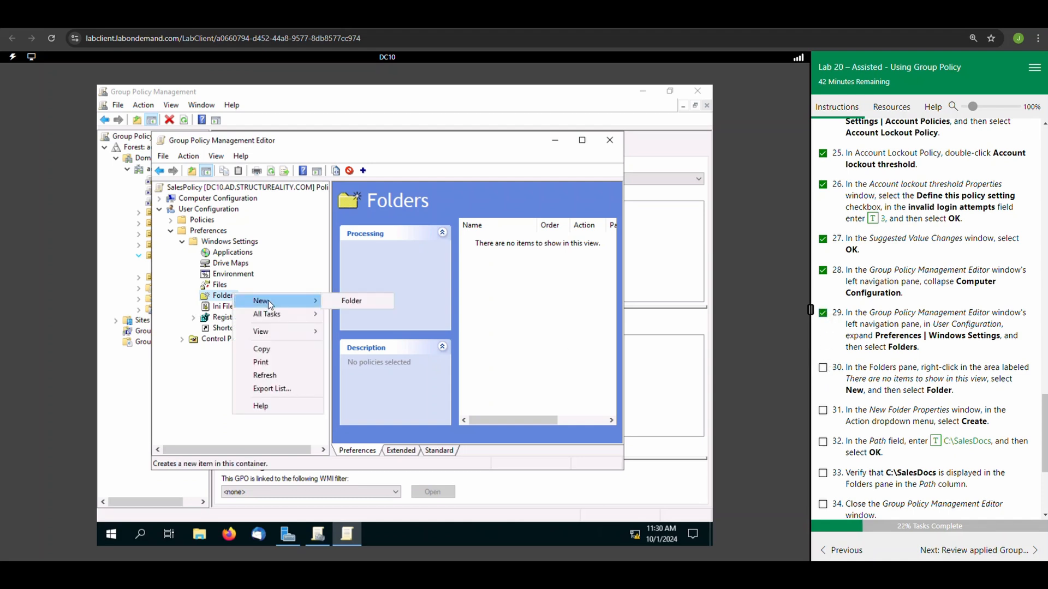
{"action": "left_click", "coordinate": [352, 302]}
{"action": "left_click", "coordinate": [823, 368]}
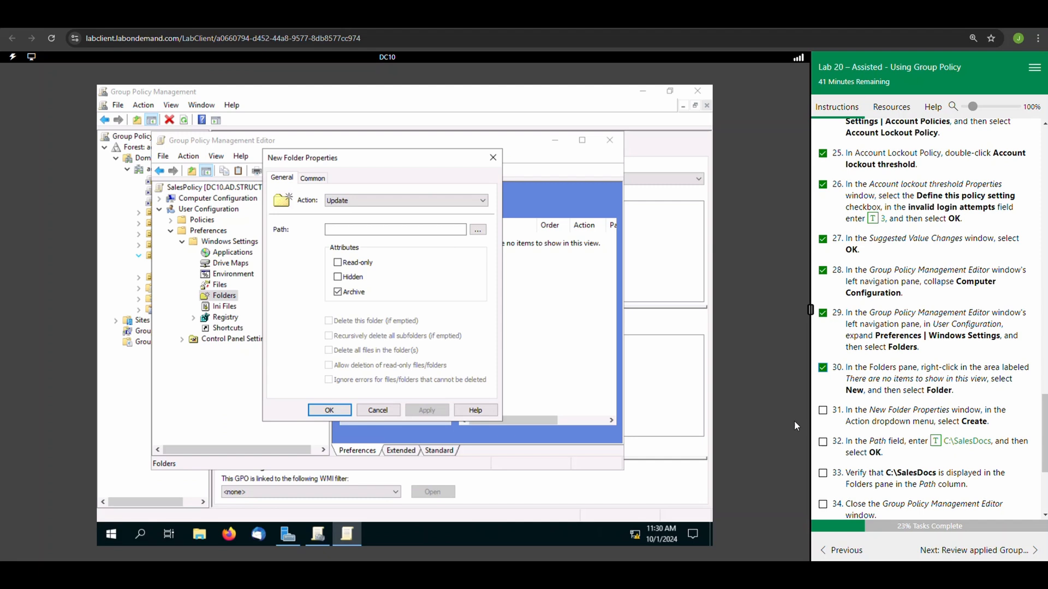
{"action": "left_click", "coordinate": [442, 199]}
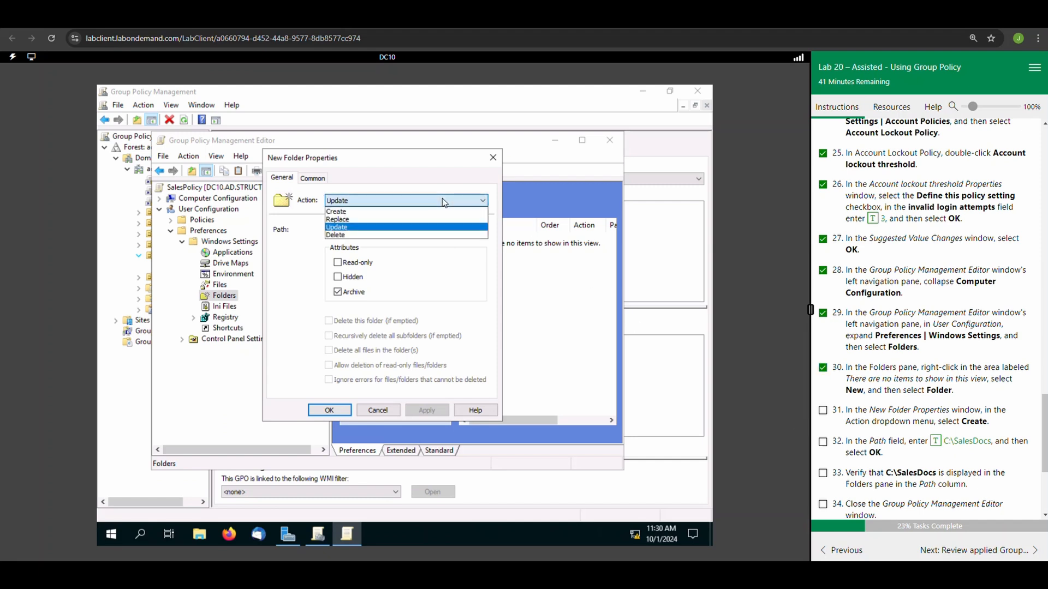
{"action": "left_click", "coordinate": [389, 212]}
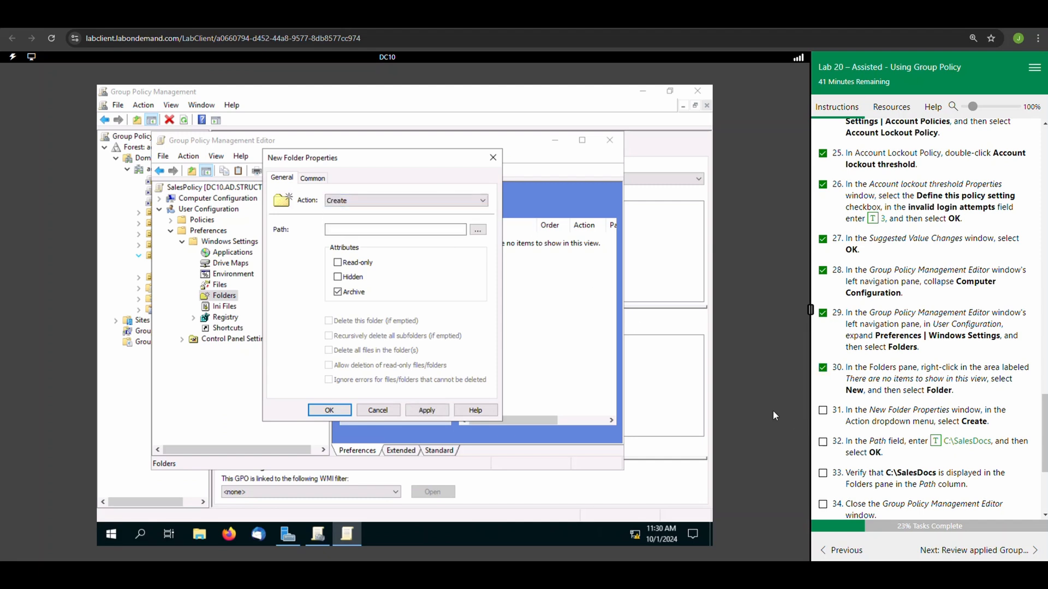
{"action": "left_click", "coordinate": [824, 410]}
{"action": "left_click", "coordinate": [431, 232]}
{"action": "left_click", "coordinate": [937, 443]}
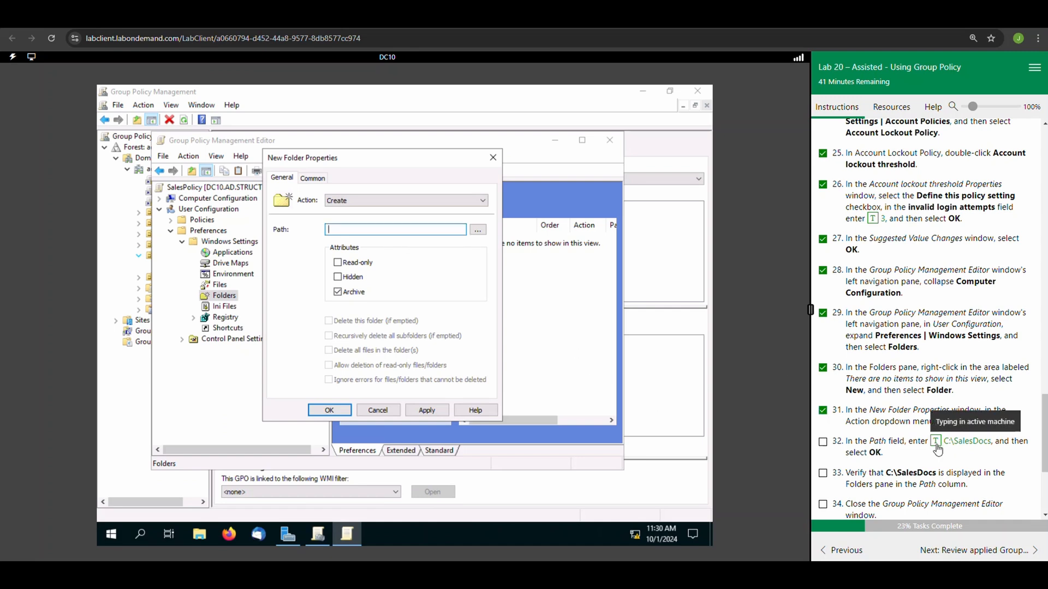
{"action": "left_click", "coordinate": [823, 442]}
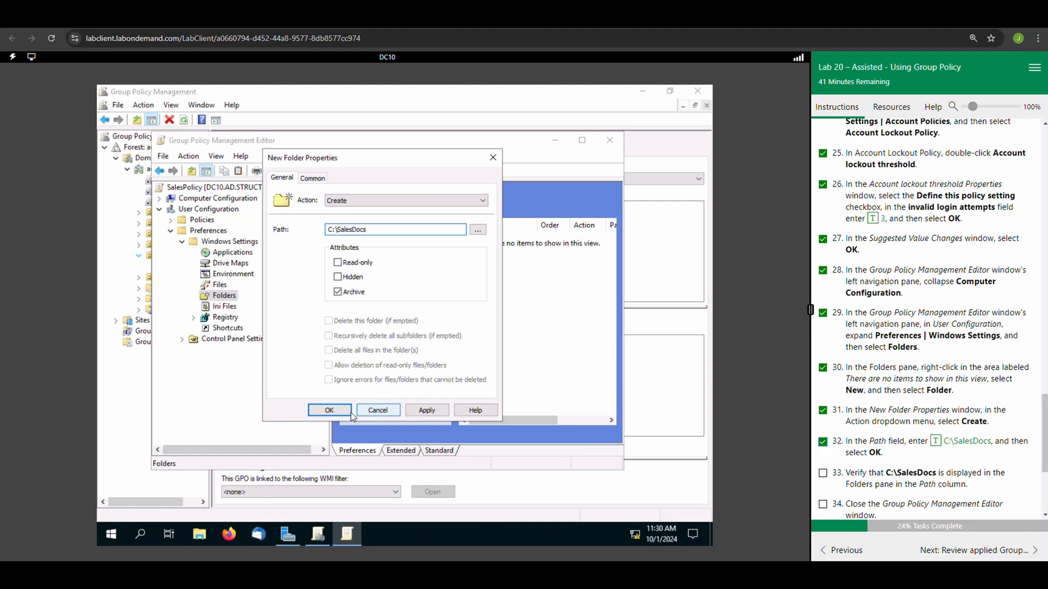
{"action": "left_click", "coordinate": [330, 411]}
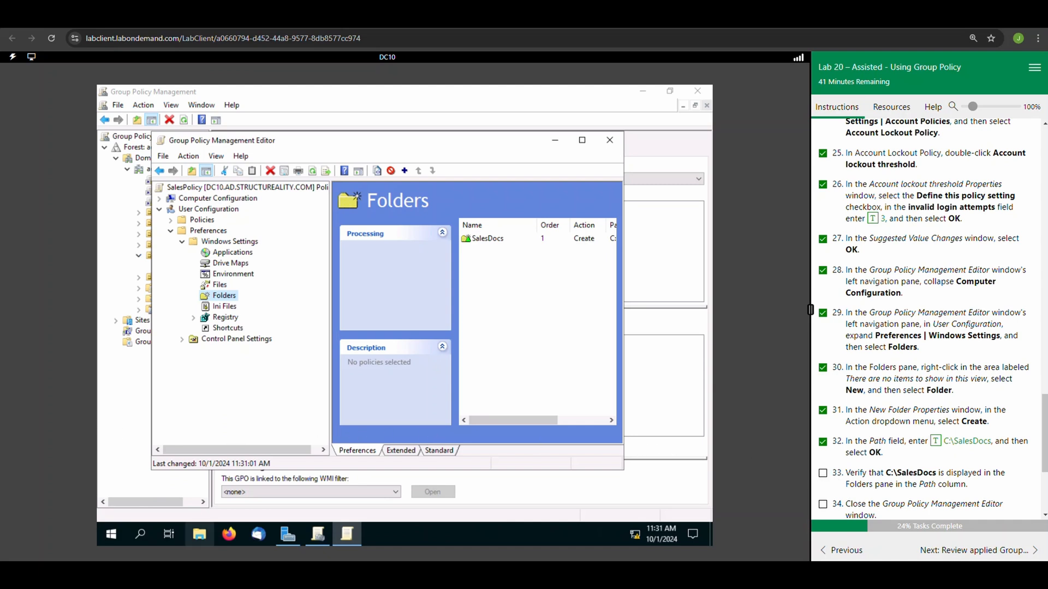
Switch to File Explorer and create a folder named SalesDocs in the root of Local Disk (C:).
{"action": "left_click", "coordinate": [195, 533]}
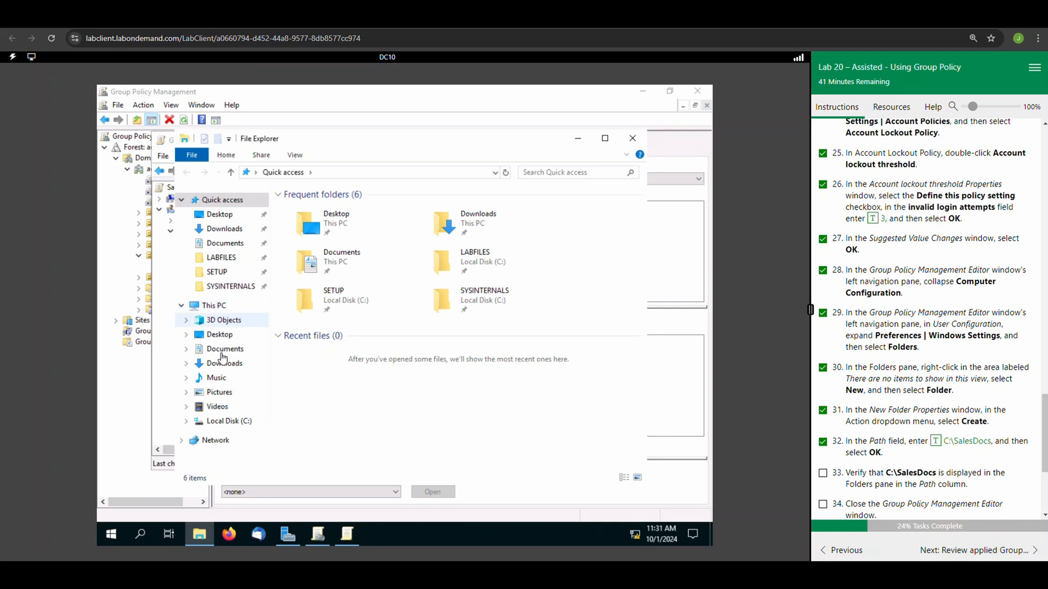
{"action": "left_click", "coordinate": [238, 420]}
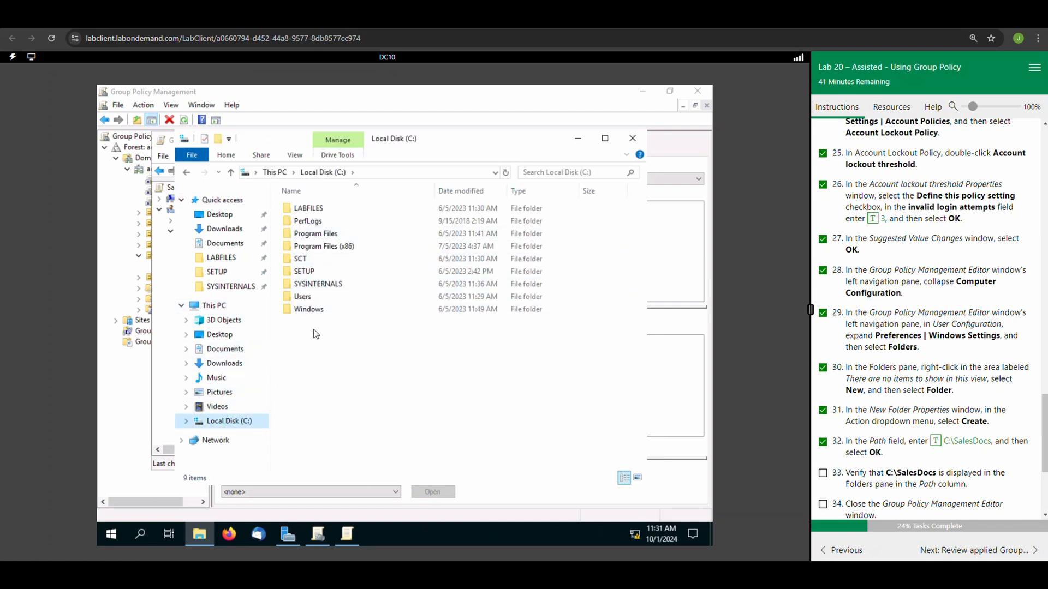
{"action": "right_click", "coordinate": [290, 330]}
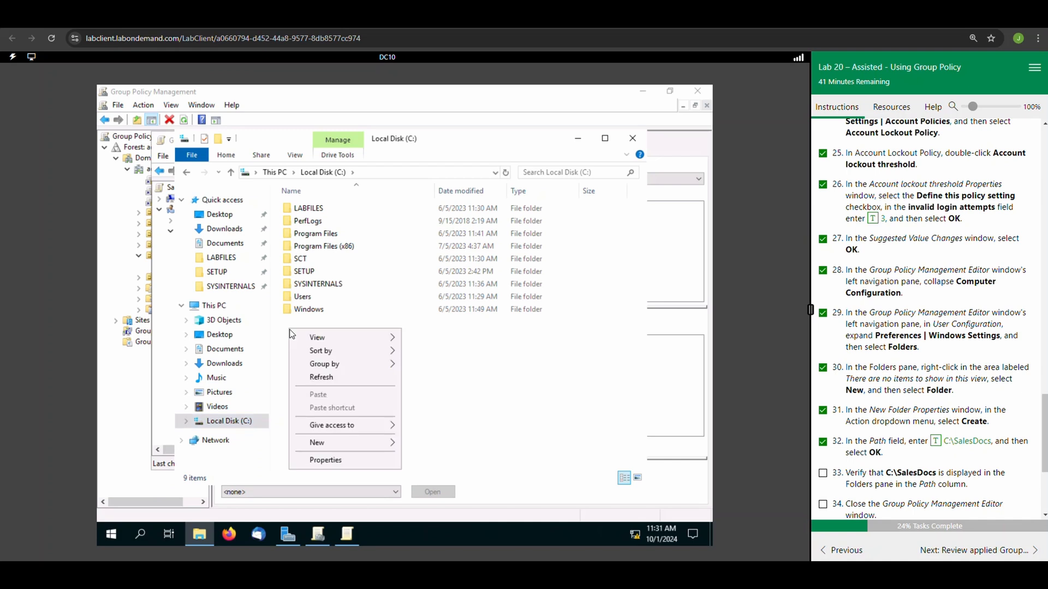
{"action": "mouse_move", "coordinate": [327, 446]}
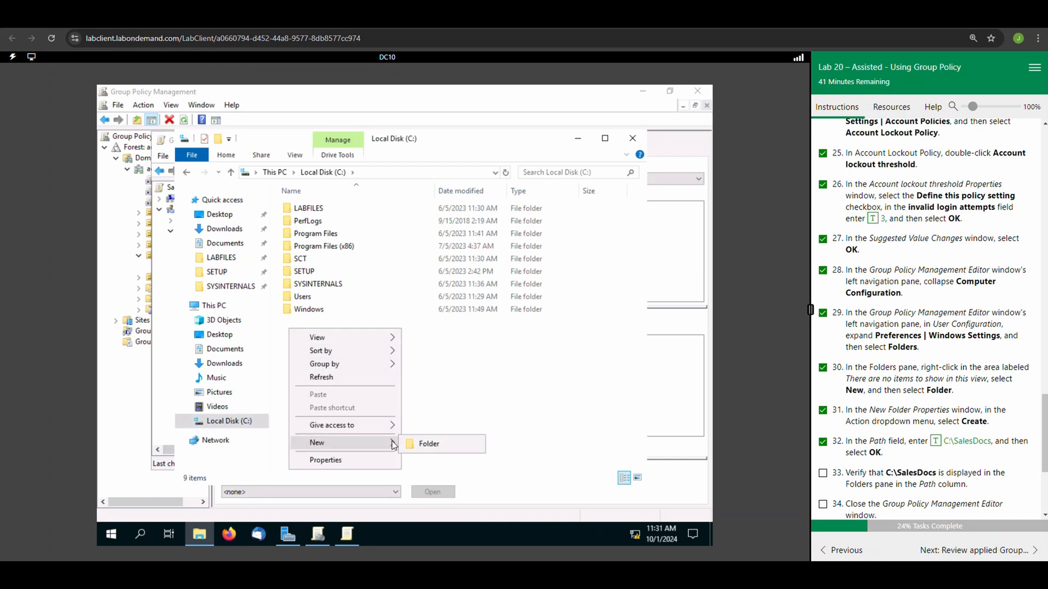
{"action": "left_click", "coordinate": [417, 443]}
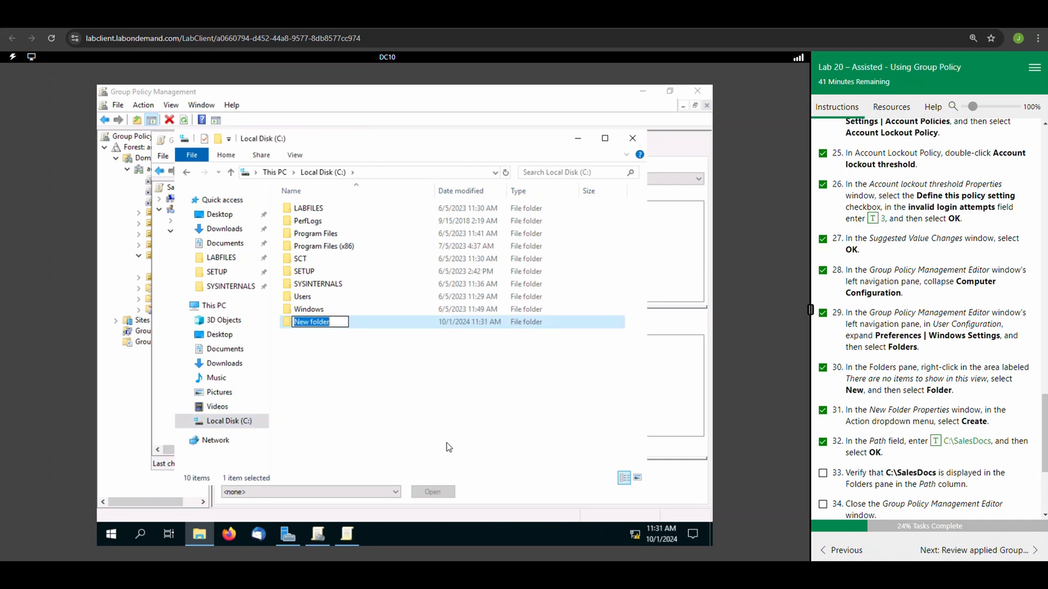
{"action": "left_click", "coordinate": [936, 441]}
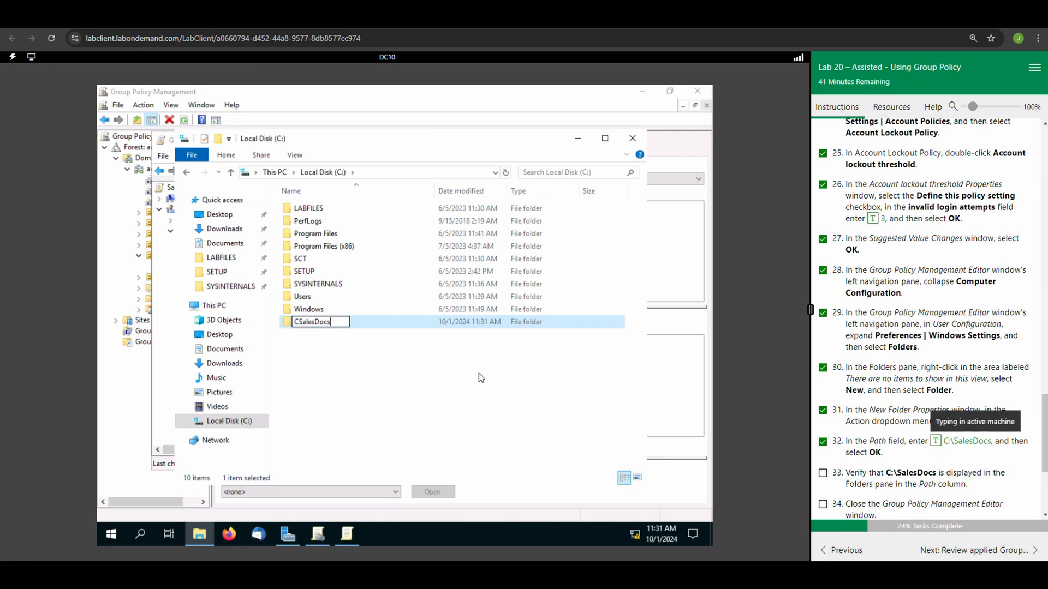
{"action": "left_click", "coordinate": [299, 322]}
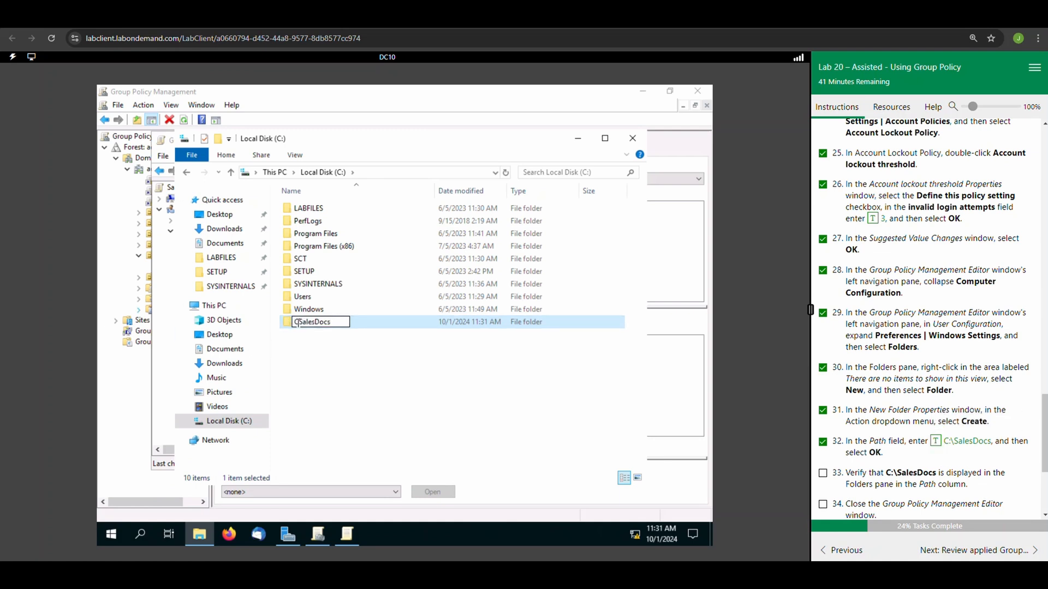
{"action": "key", "text": "BackSpace"}
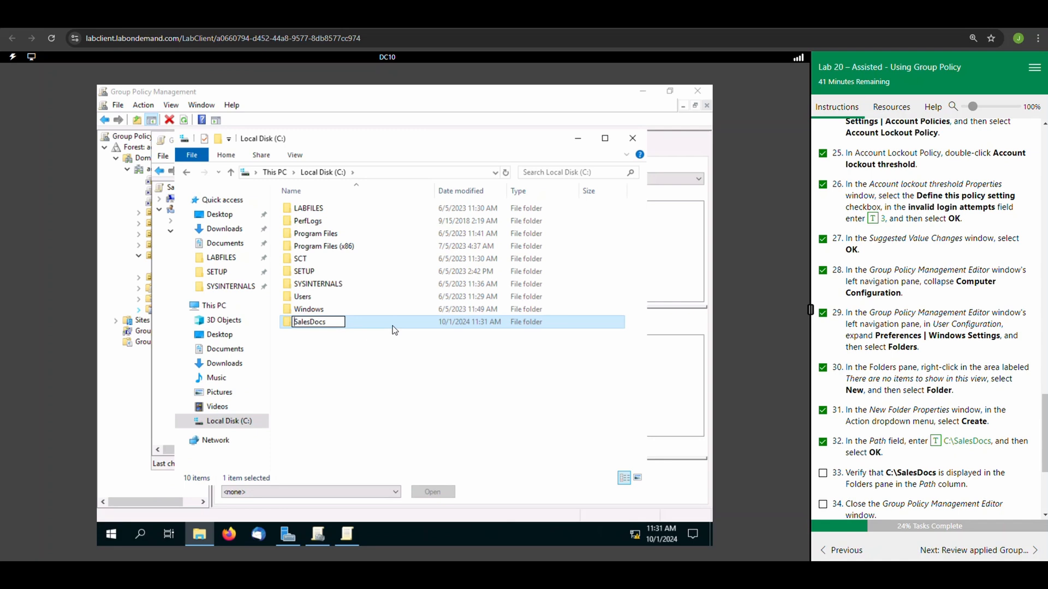
{"action": "left_click", "coordinate": [384, 362]}
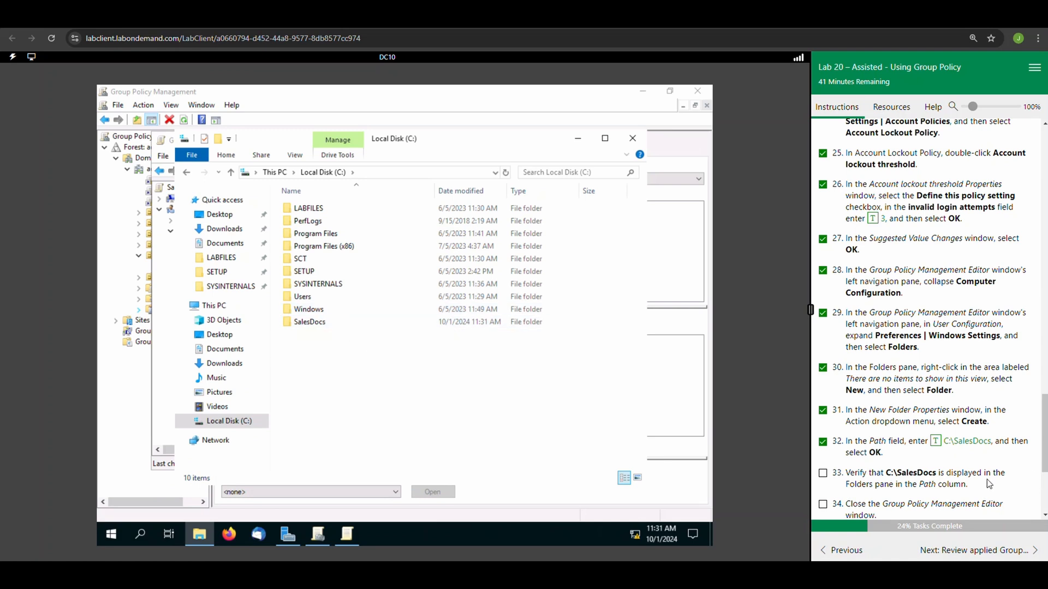
Mark lab tasks 33 to 35 and all five Check your work confirmations complete.
{"action": "left_click", "coordinate": [822, 474]}
{"action": "scroll", "coordinate": [827, 510], "scroll_direction": "down", "scroll_amount": 2}
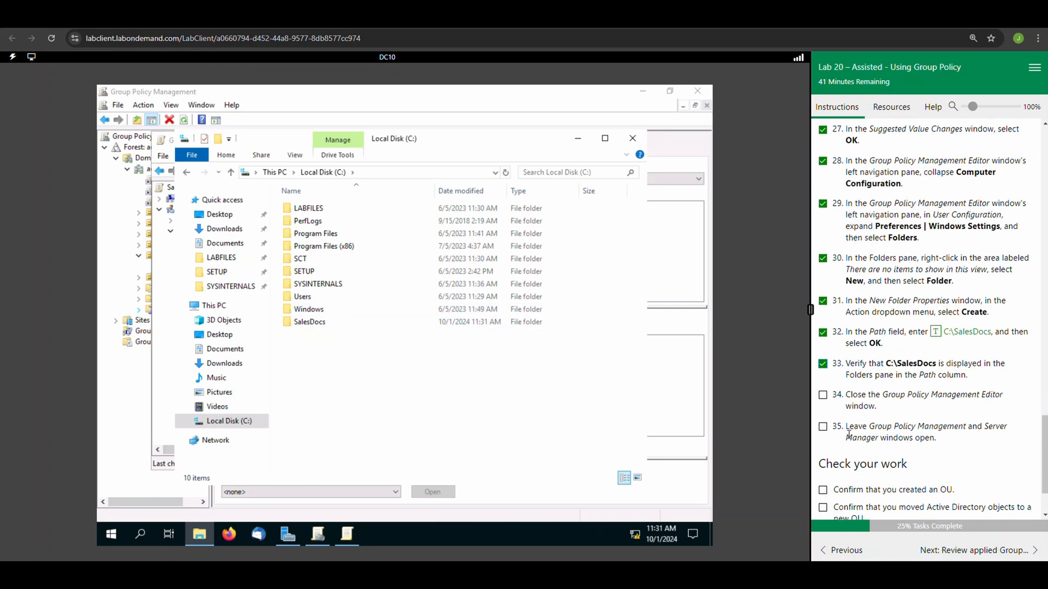
{"action": "left_click", "coordinate": [823, 396]}
{"action": "left_click", "coordinate": [823, 428]}
{"action": "left_click", "coordinate": [825, 492]}
{"action": "left_click", "coordinate": [823, 508]}
{"action": "scroll", "coordinate": [823, 508], "scroll_direction": "down", "scroll_amount": 2}
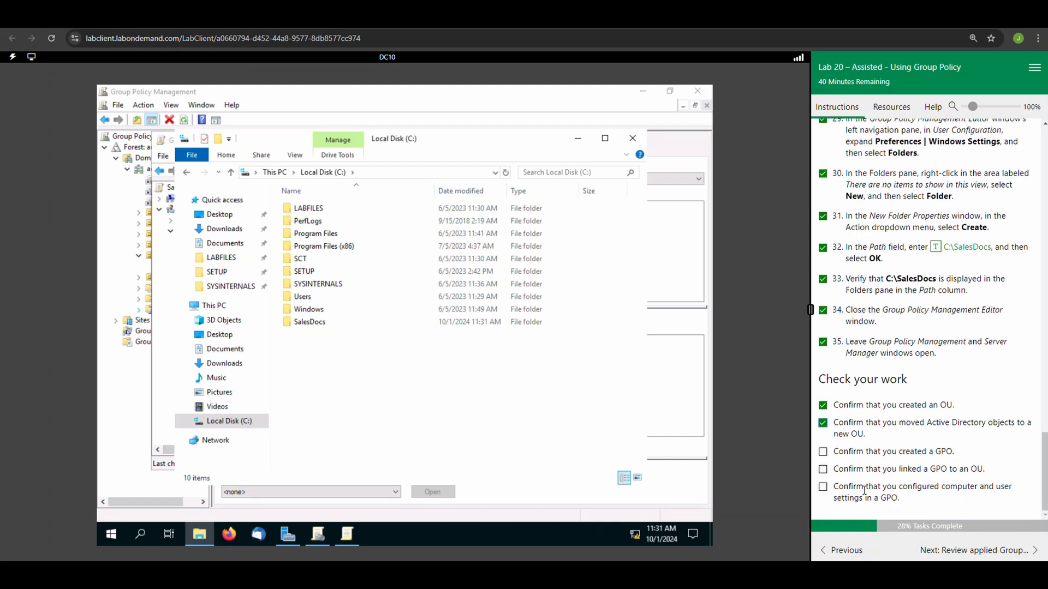
{"action": "left_click", "coordinate": [823, 452]}
{"action": "left_click", "coordinate": [823, 469]}
{"action": "left_click", "coordinate": [823, 486]}
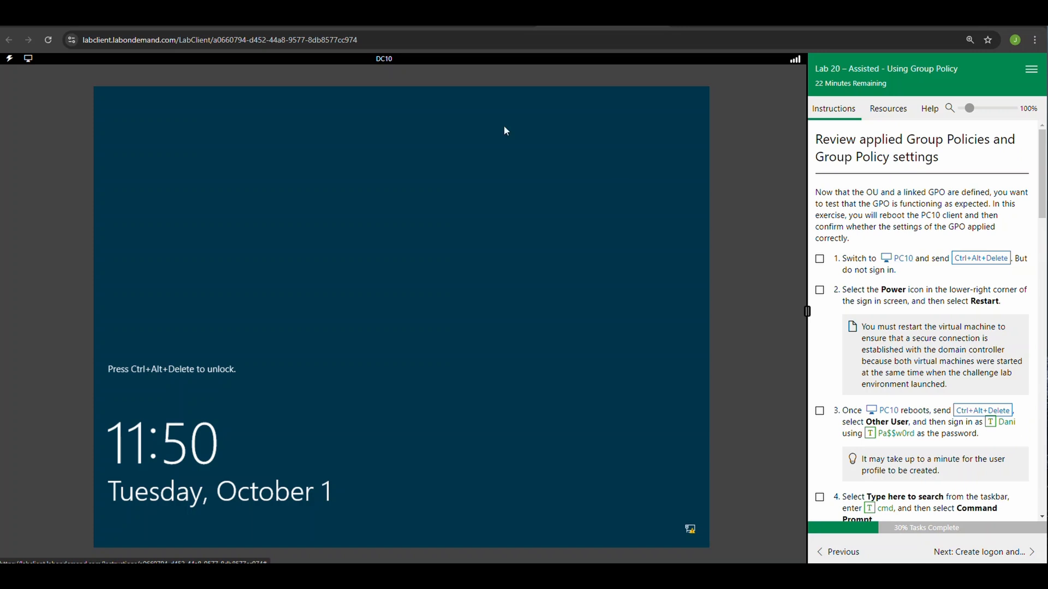
Switch to the PC10 virtual machine, restart it from its sign-in screen without signing in, and mark task 1 of the new exercise complete.
{"action": "left_click", "coordinate": [895, 261]}
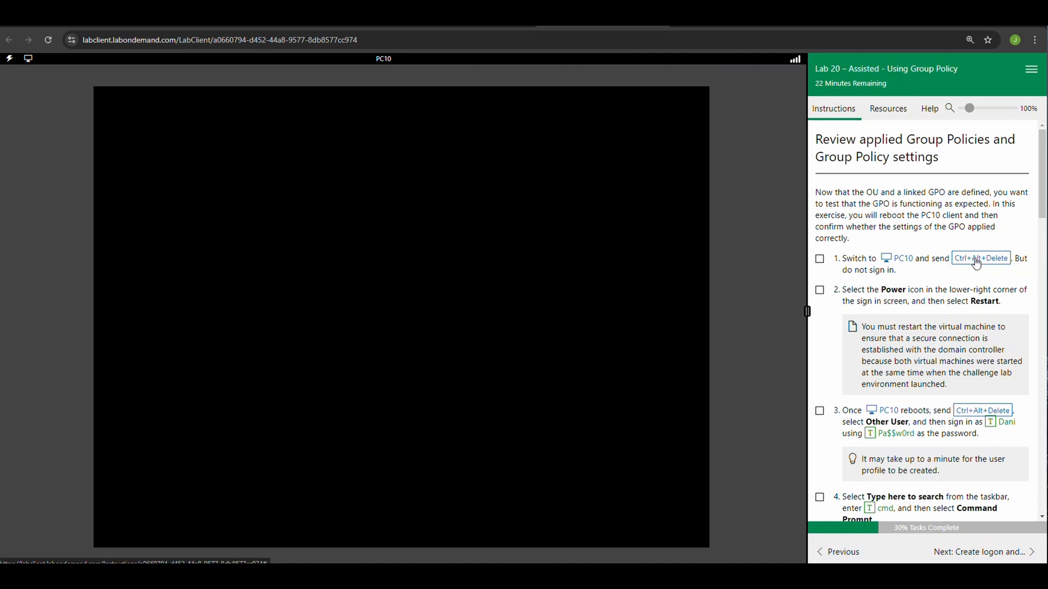
{"action": "left_click", "coordinate": [976, 260]}
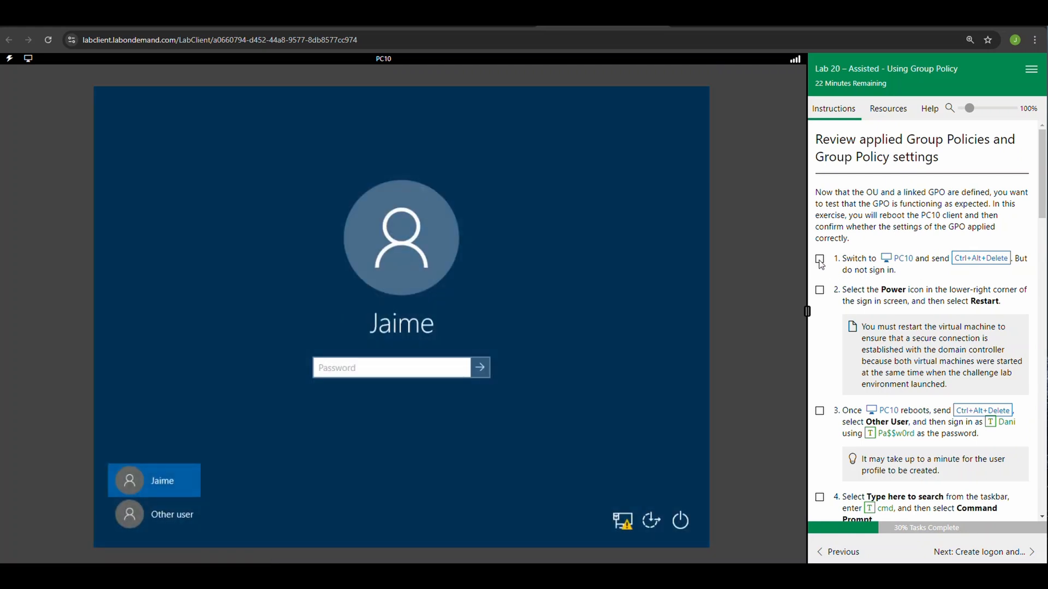
{"action": "left_click", "coordinate": [819, 259]}
{"action": "left_click", "coordinate": [682, 521]}
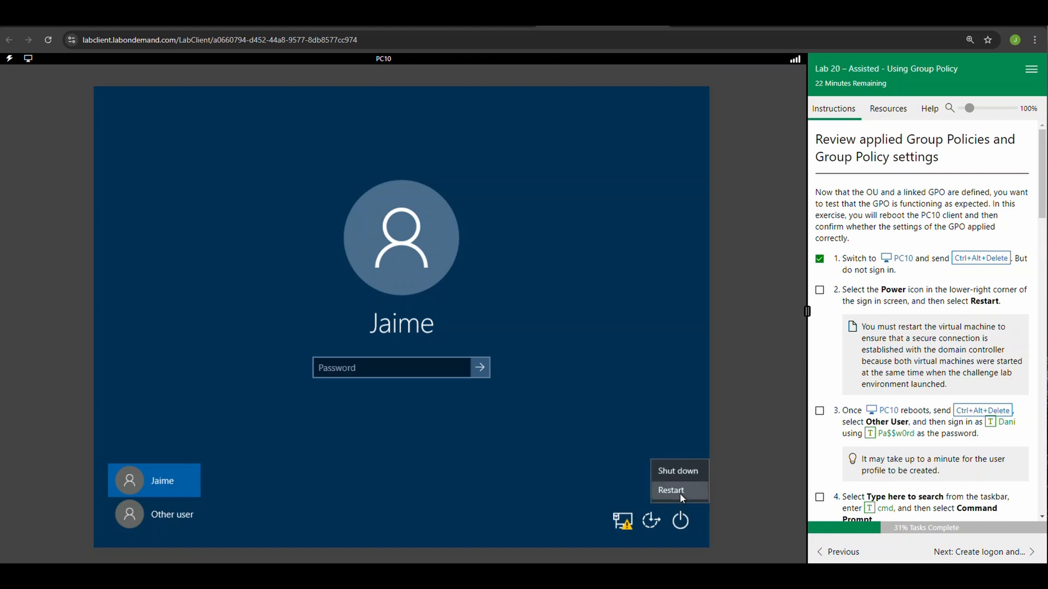
{"action": "left_click", "coordinate": [680, 494]}
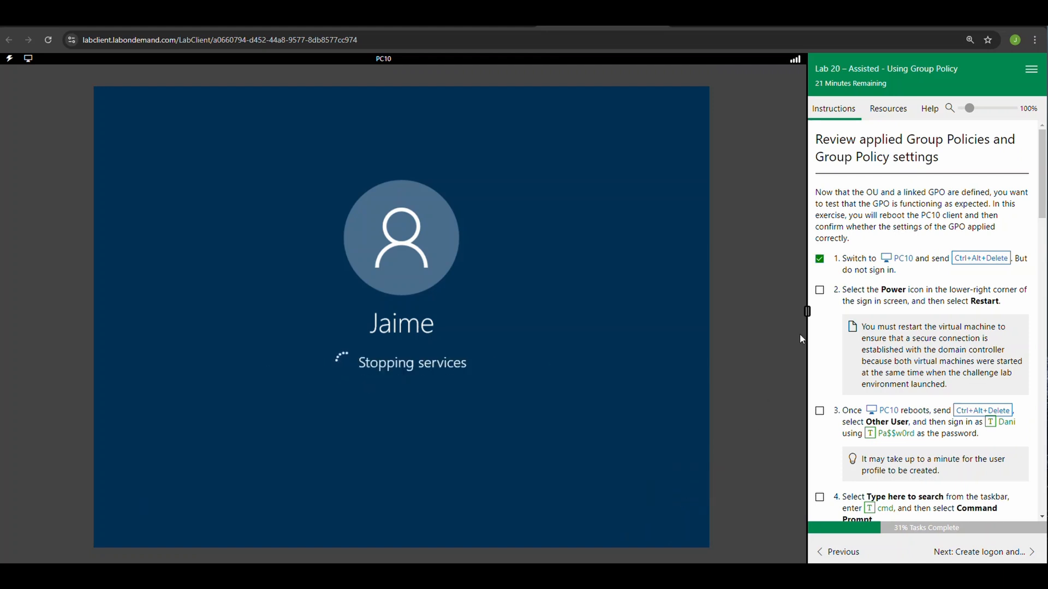
Mark task 2 complete, sign in to PC10 as Other user with the username and account password from task 3, and mark task 3 complete.
{"action": "left_click", "coordinate": [823, 293]}
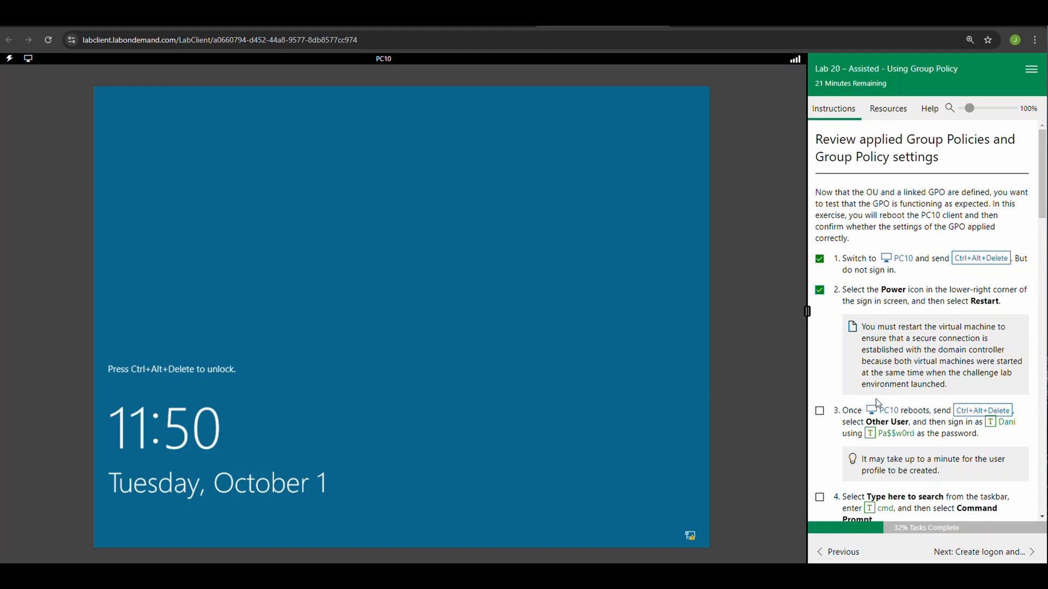
{"action": "left_click", "coordinate": [982, 412]}
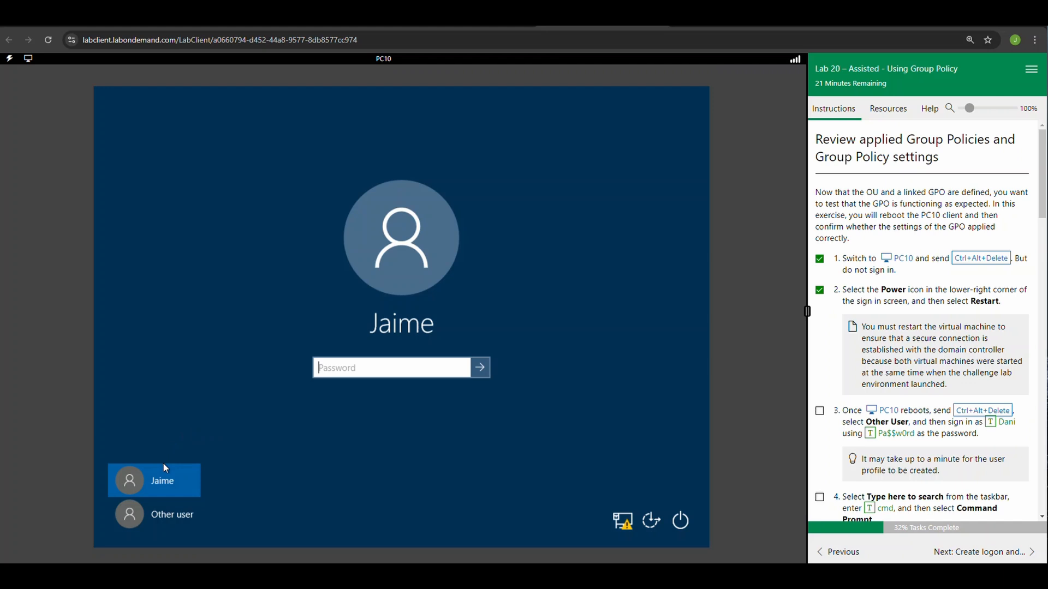
{"action": "left_click", "coordinate": [148, 526]}
{"action": "left_click", "coordinate": [1004, 424]}
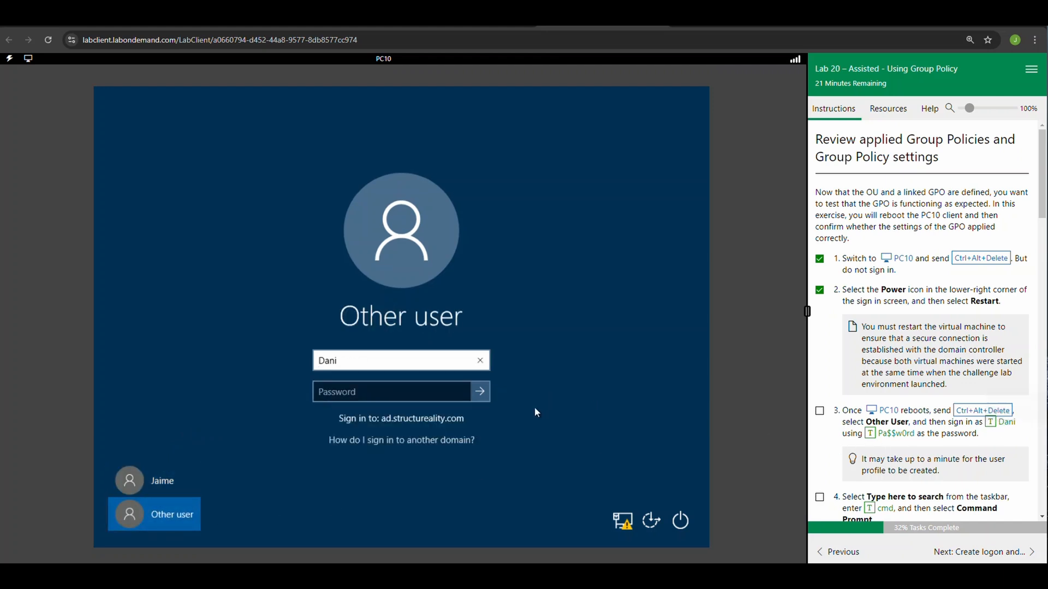
{"action": "left_click", "coordinate": [416, 392]}
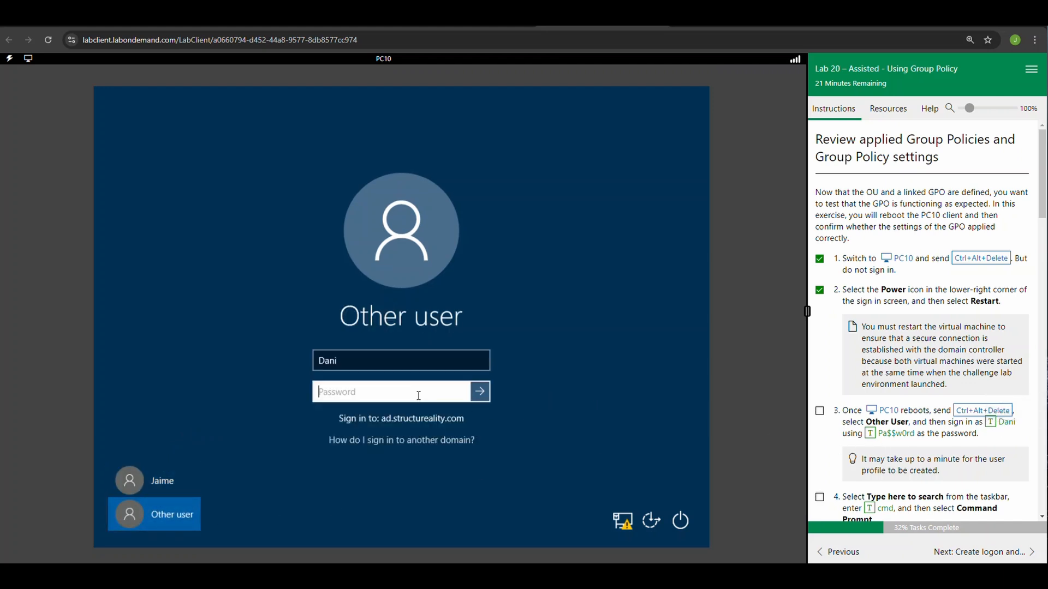
{"action": "left_click", "coordinate": [875, 439]}
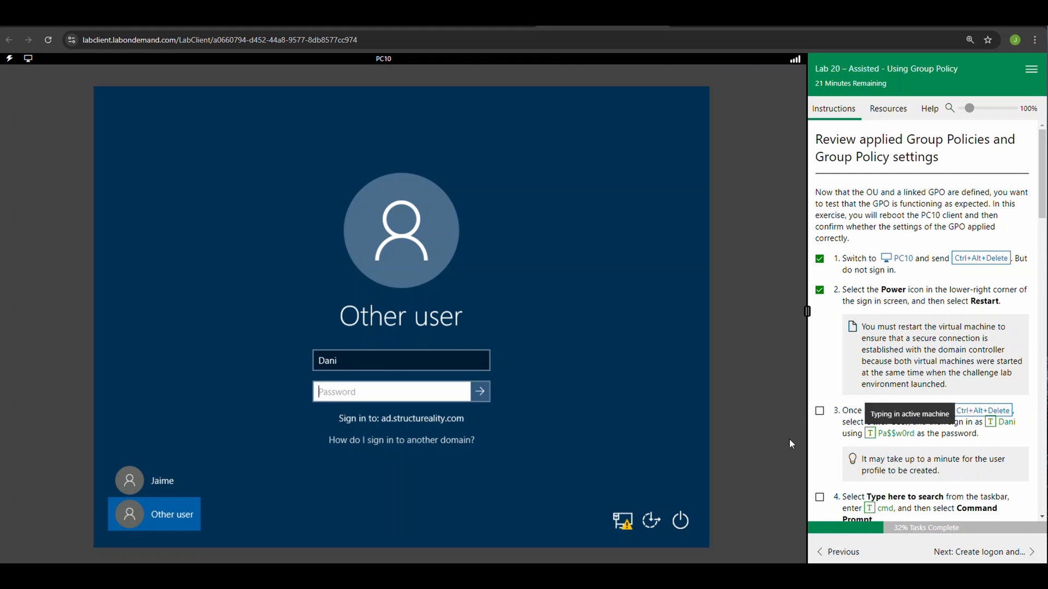
{"action": "left_click", "coordinate": [483, 394]}
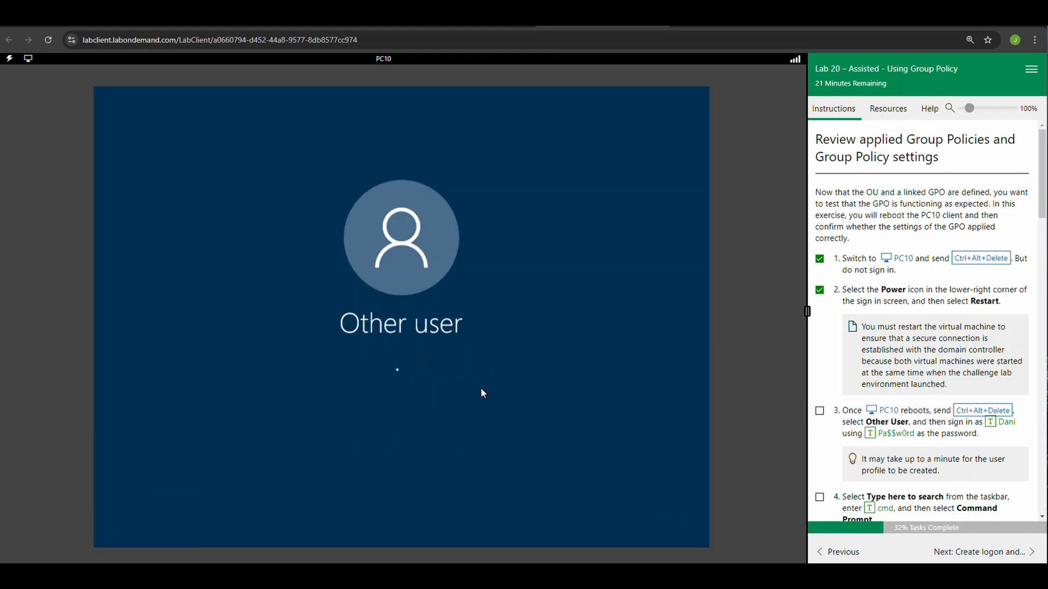
{"action": "left_click", "coordinate": [815, 411]}
Search PC10 for cmd, open Command Prompt, and mark lab task 4 complete.
{"action": "scroll", "coordinate": [826, 421], "scroll_direction": "down", "scroll_amount": 1}
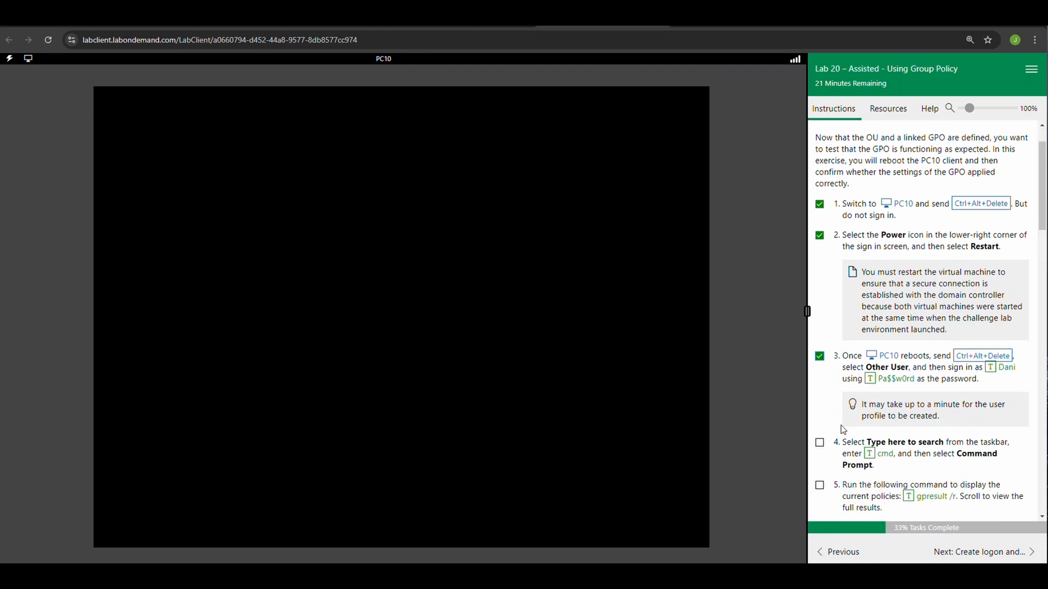
{"action": "scroll", "coordinate": [879, 439], "scroll_direction": "down", "scroll_amount": 1}
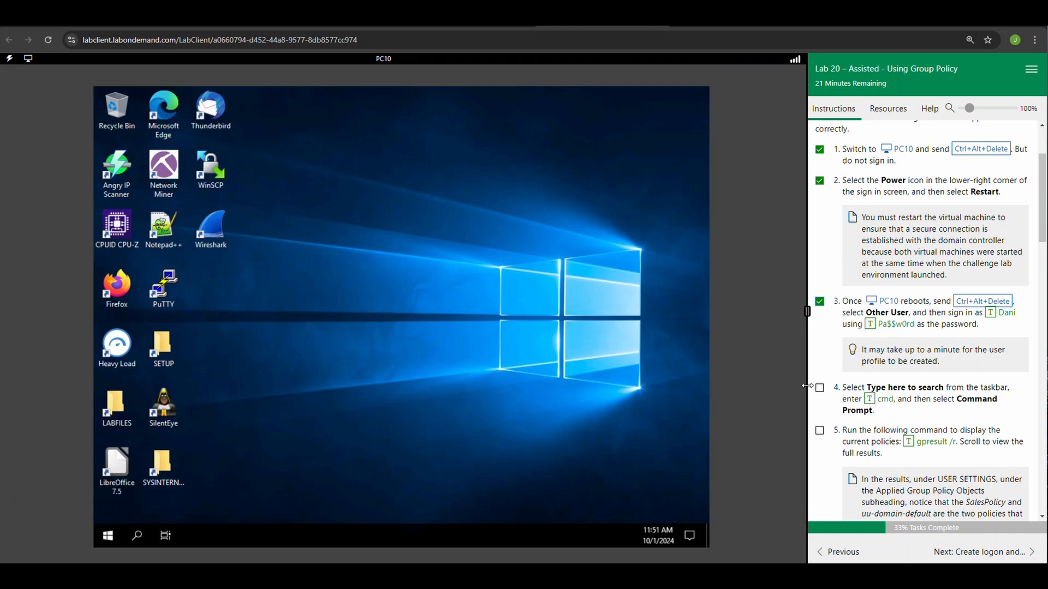
{"action": "left_click", "coordinate": [134, 540]}
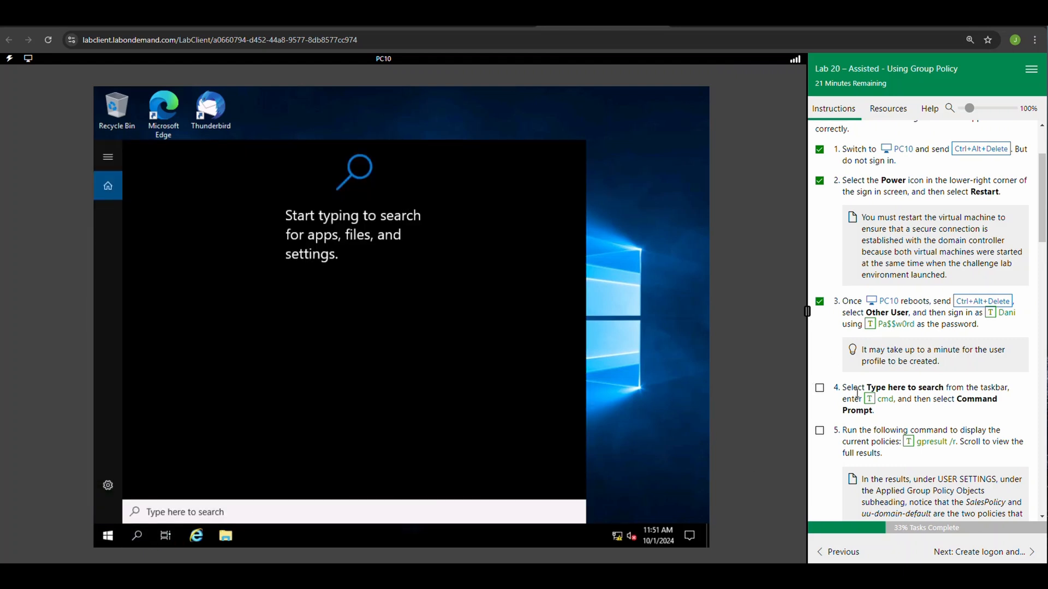
{"action": "left_click", "coordinate": [871, 404]}
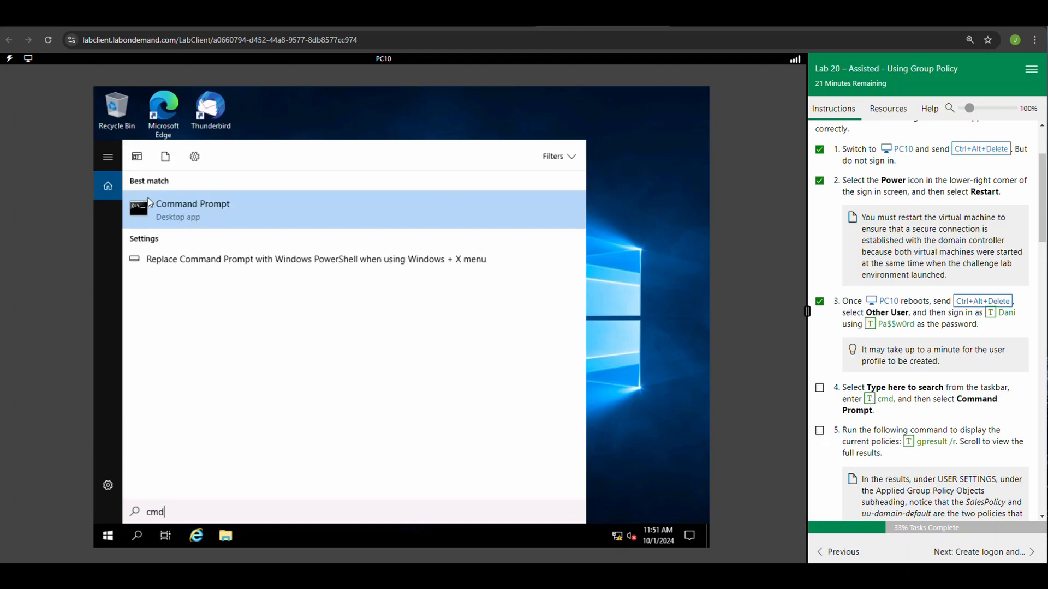
{"action": "left_click", "coordinate": [219, 222]}
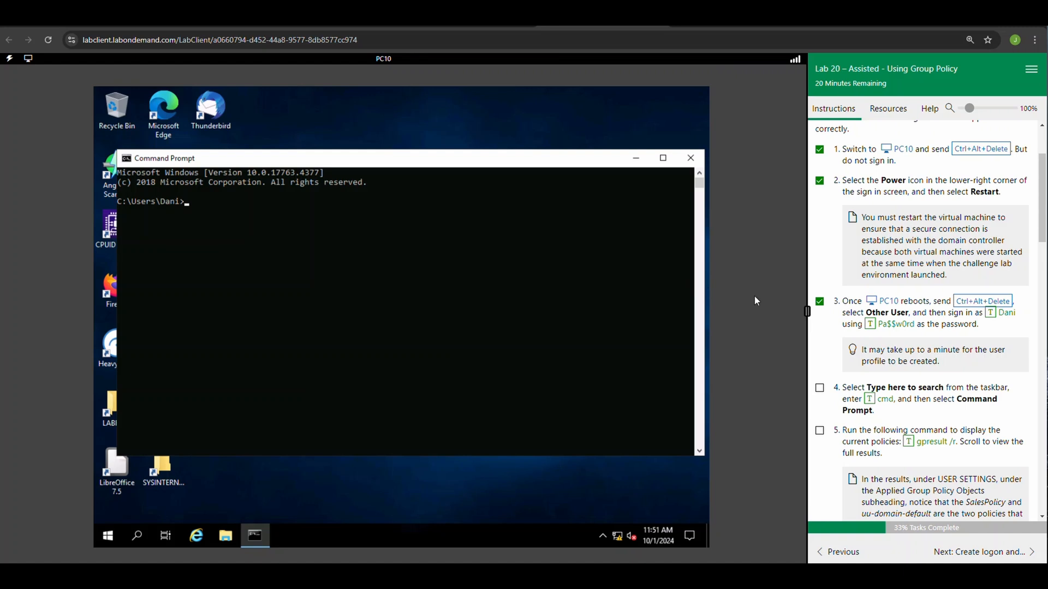
{"action": "left_click", "coordinate": [820, 389]}
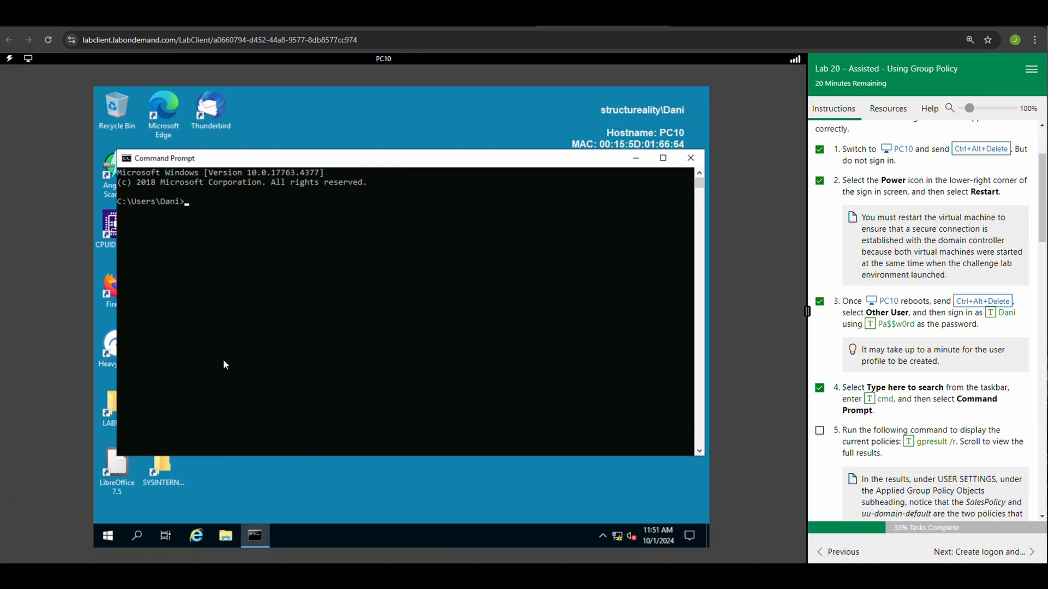
Run gpresult /r in Command Prompt, maximize its window to view the results, and mark task 5 complete.
{"action": "left_click", "coordinate": [909, 449]}
{"action": "key", "text": "Return"}
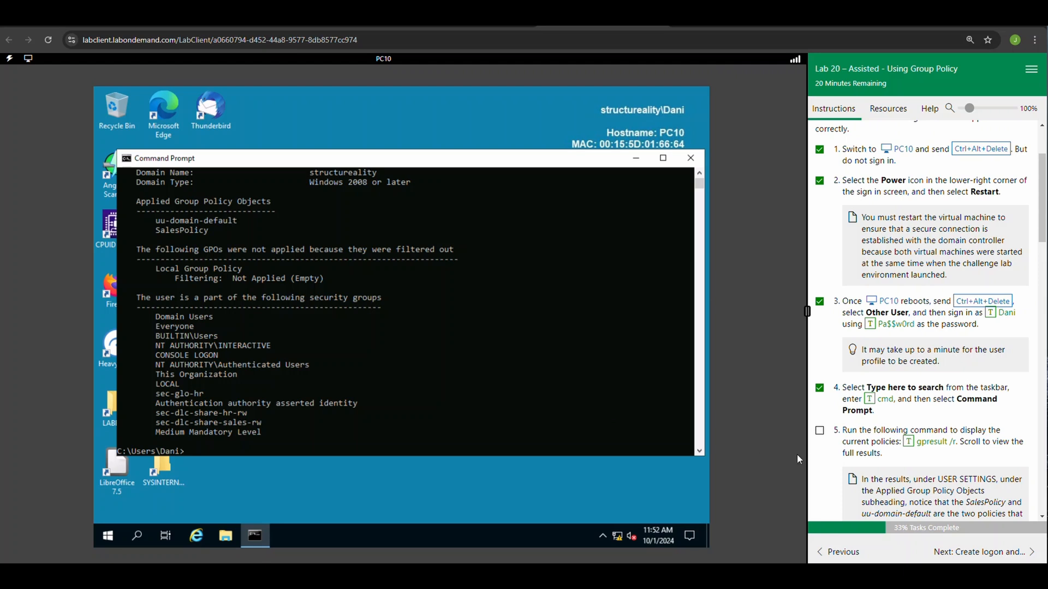
{"action": "left_click", "coordinate": [663, 159]}
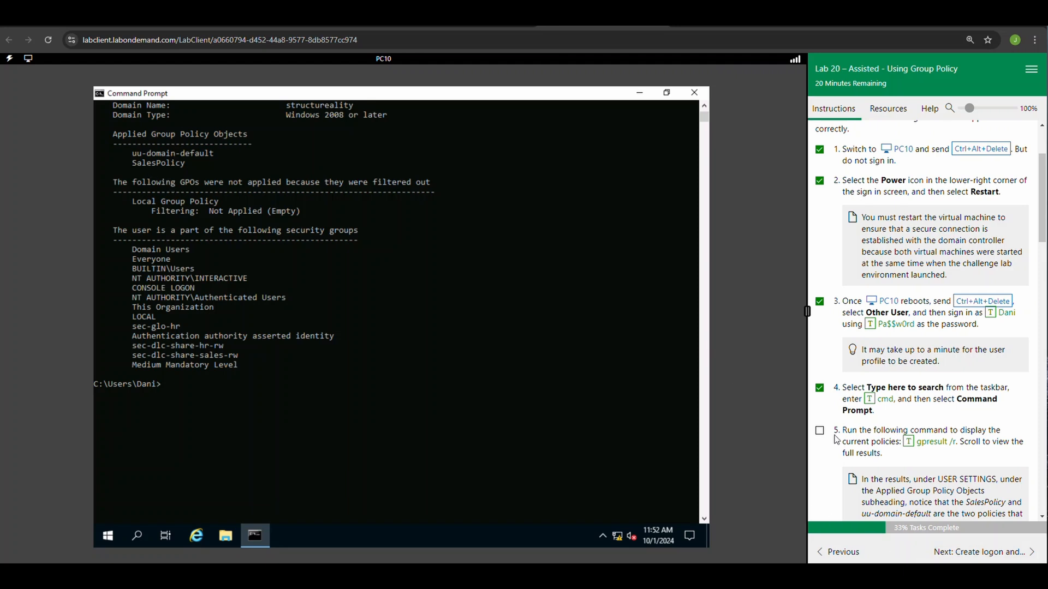
{"action": "left_click", "coordinate": [819, 431]}
Sign the current account out of PC10 and mark lab task 6 complete.
{"action": "scroll", "coordinate": [880, 447], "scroll_direction": "down", "scroll_amount": 5}
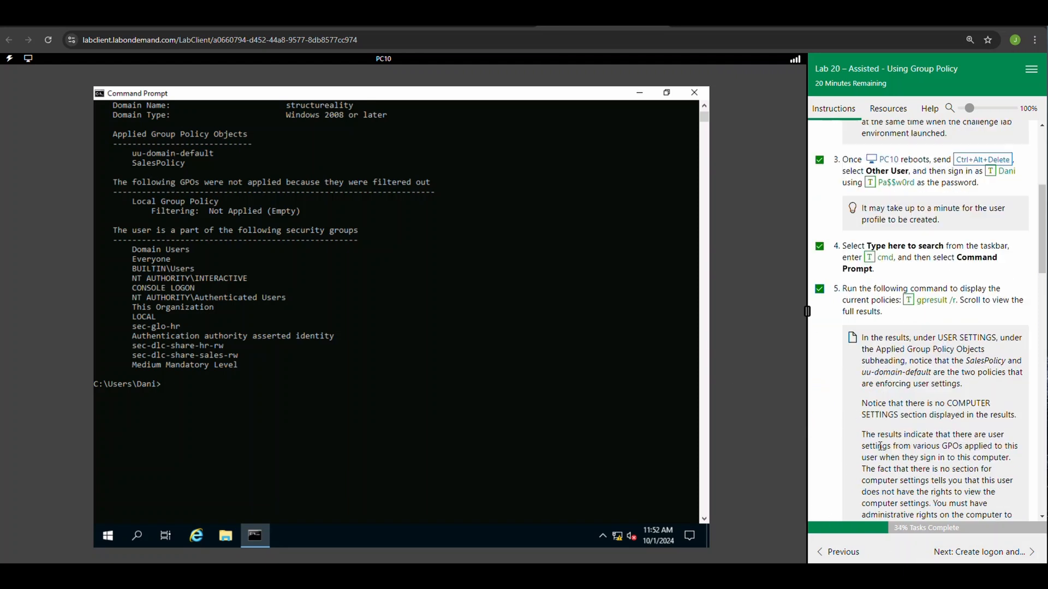
{"action": "scroll", "coordinate": [880, 446], "scroll_direction": "down", "scroll_amount": 1}
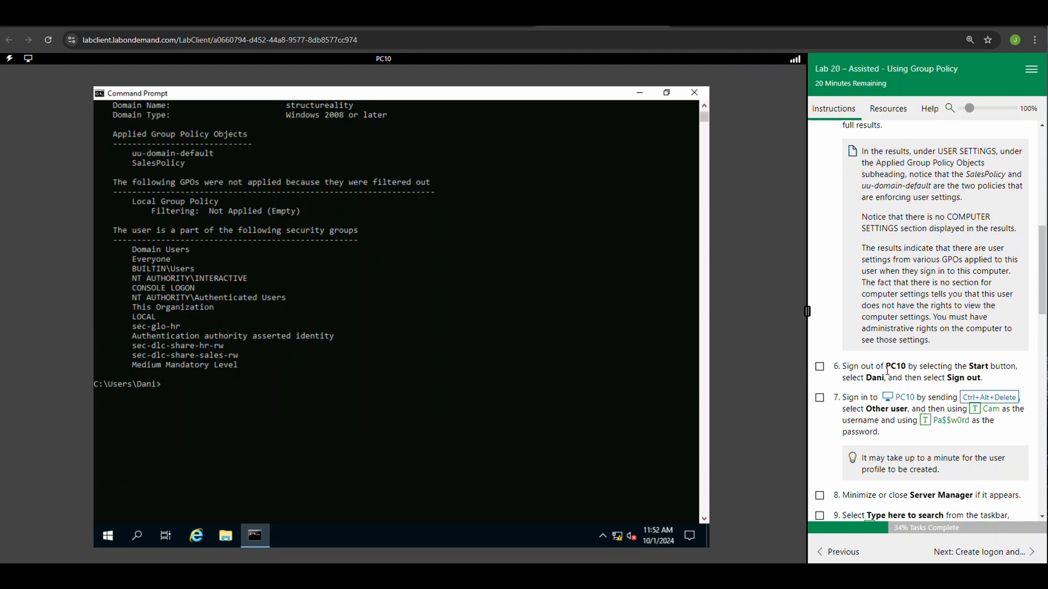
{"action": "left_click", "coordinate": [104, 534]}
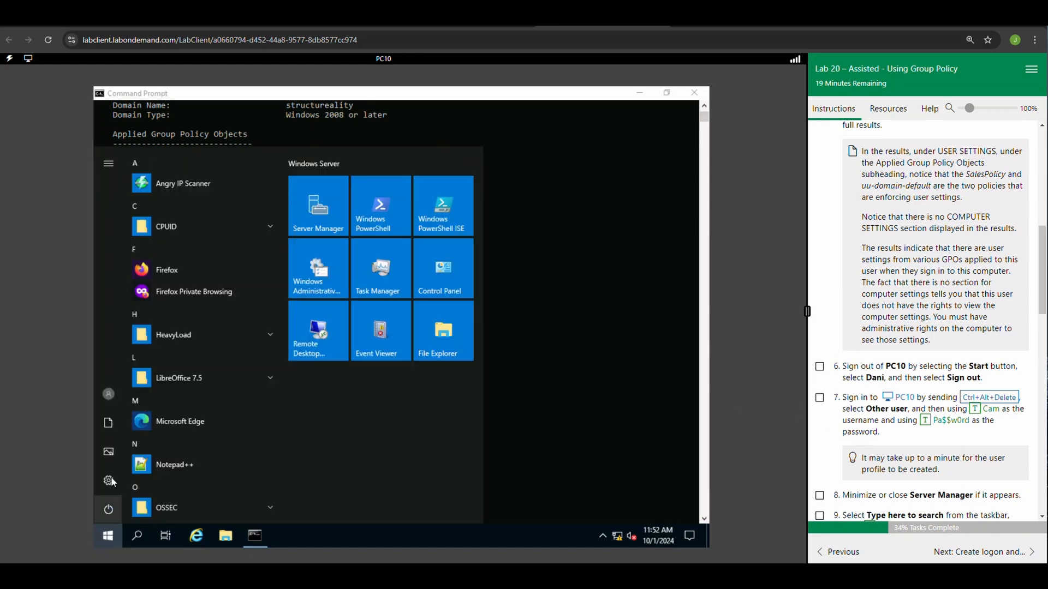
{"action": "left_click", "coordinate": [108, 404]}
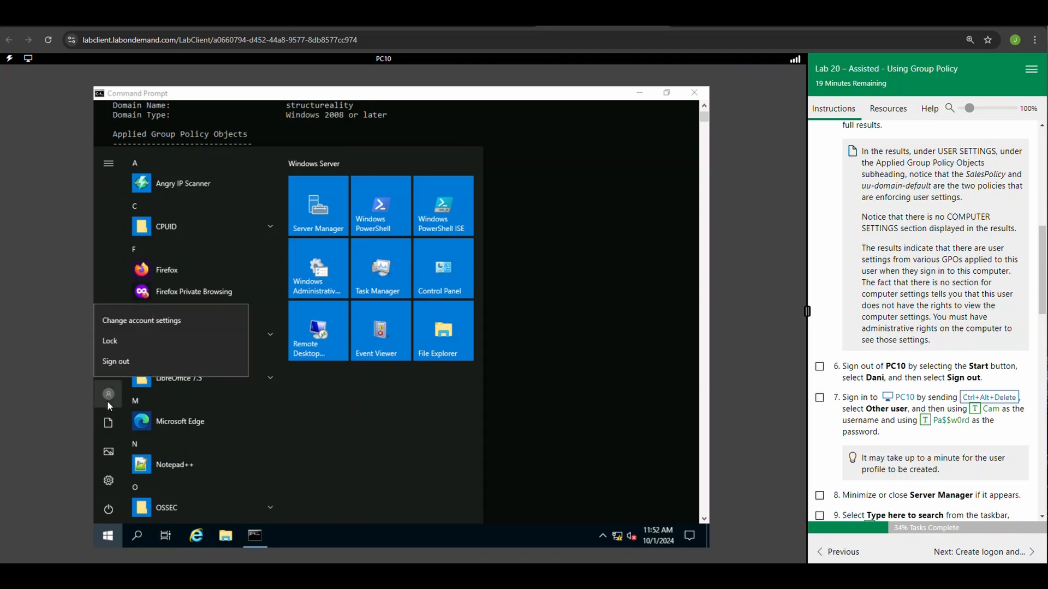
{"action": "left_click", "coordinate": [116, 362]}
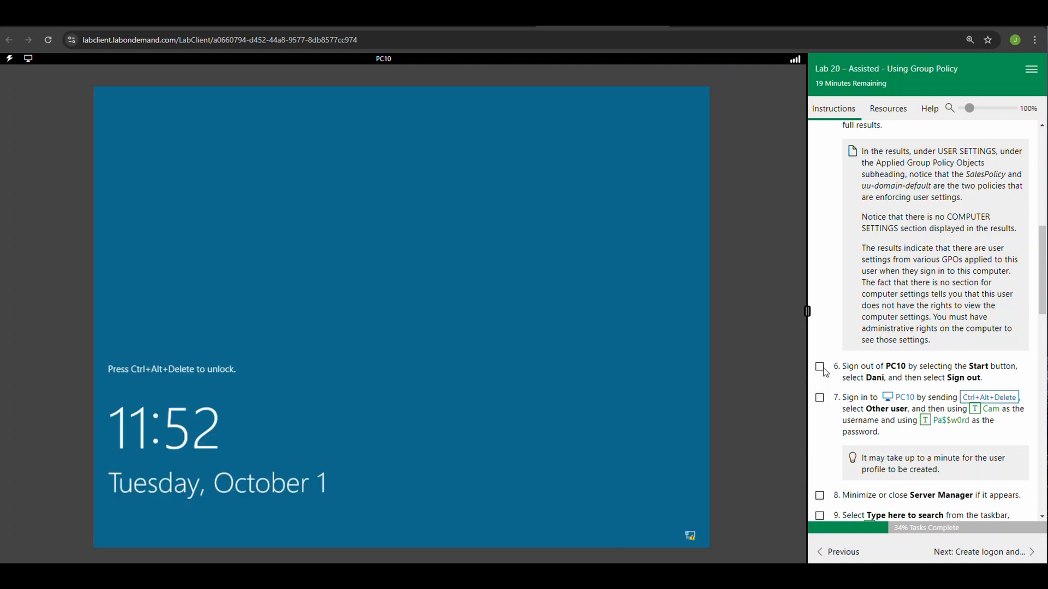
{"action": "left_click", "coordinate": [820, 367]}
Sign in to PC10 as Other user with the username and account password given in task 7, and mark that task complete.
{"action": "left_click", "coordinate": [974, 399]}
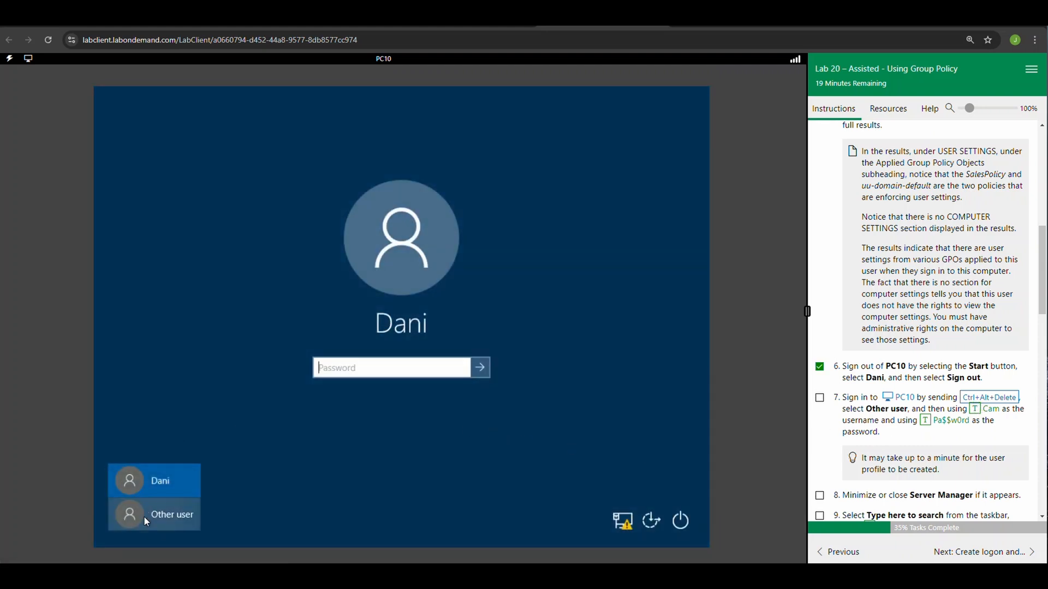
{"action": "left_click", "coordinate": [143, 516]}
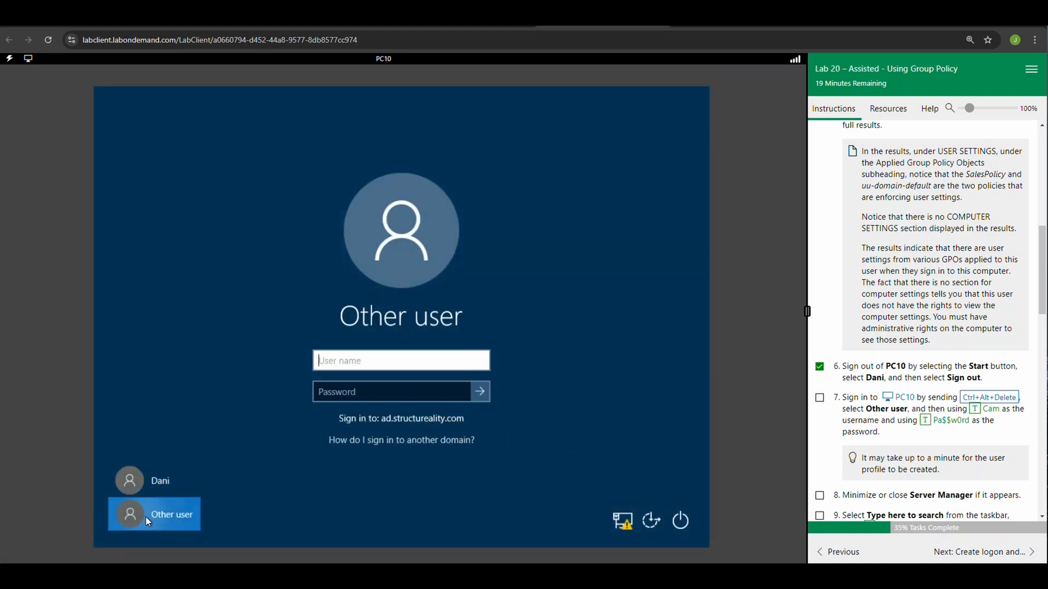
{"action": "left_click", "coordinate": [981, 415]}
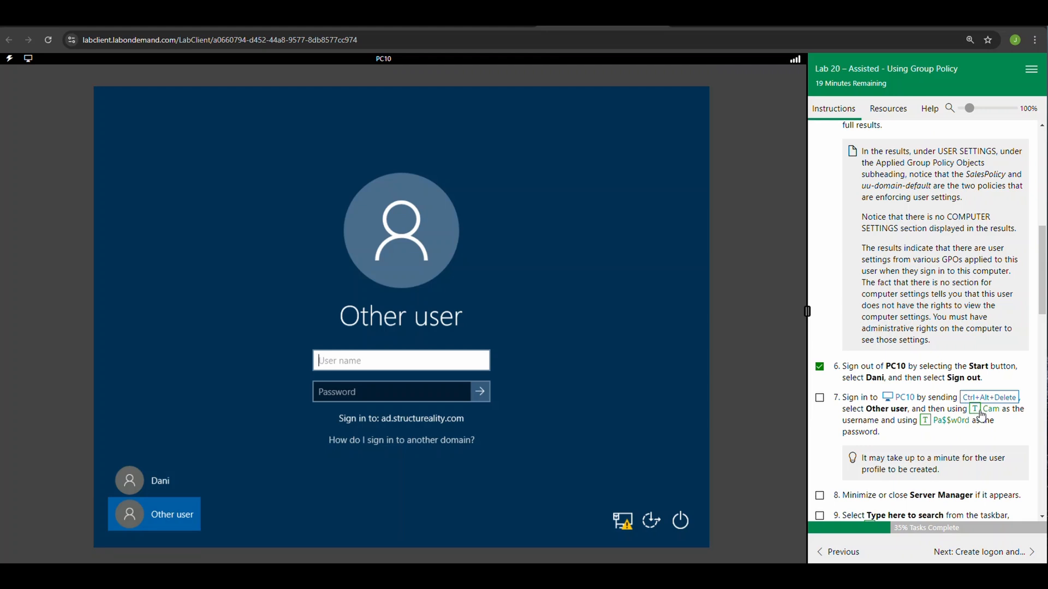
{"action": "left_click", "coordinate": [402, 385]}
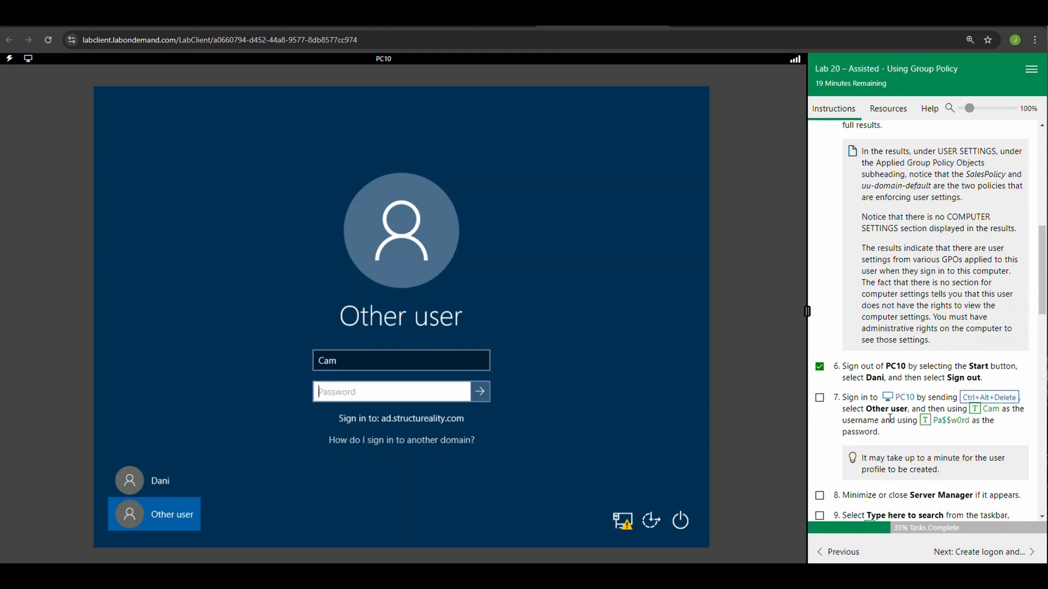
{"action": "left_click", "coordinate": [925, 420]}
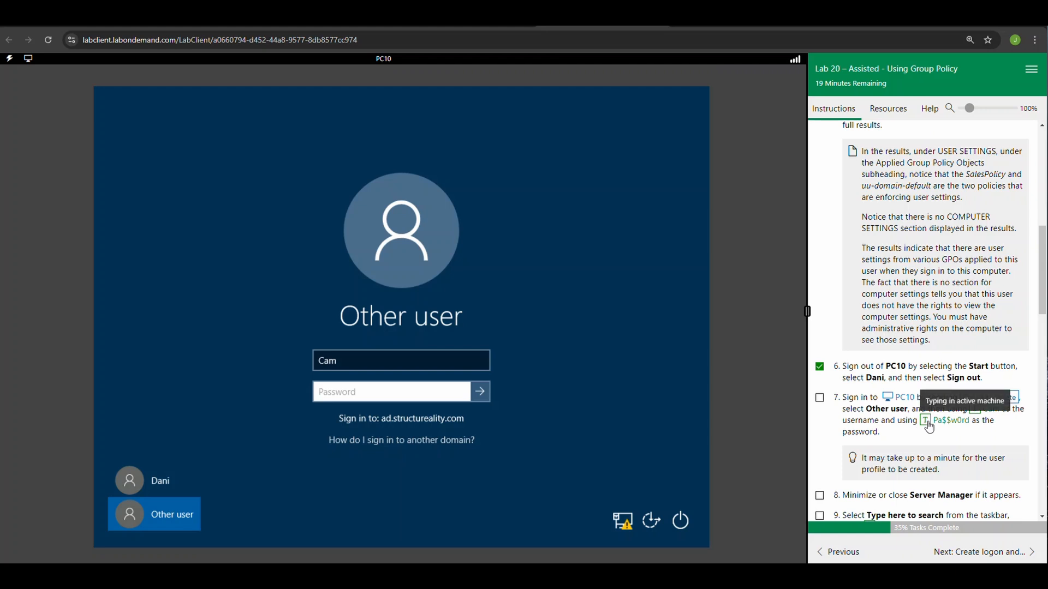
{"action": "left_click", "coordinate": [480, 392]}
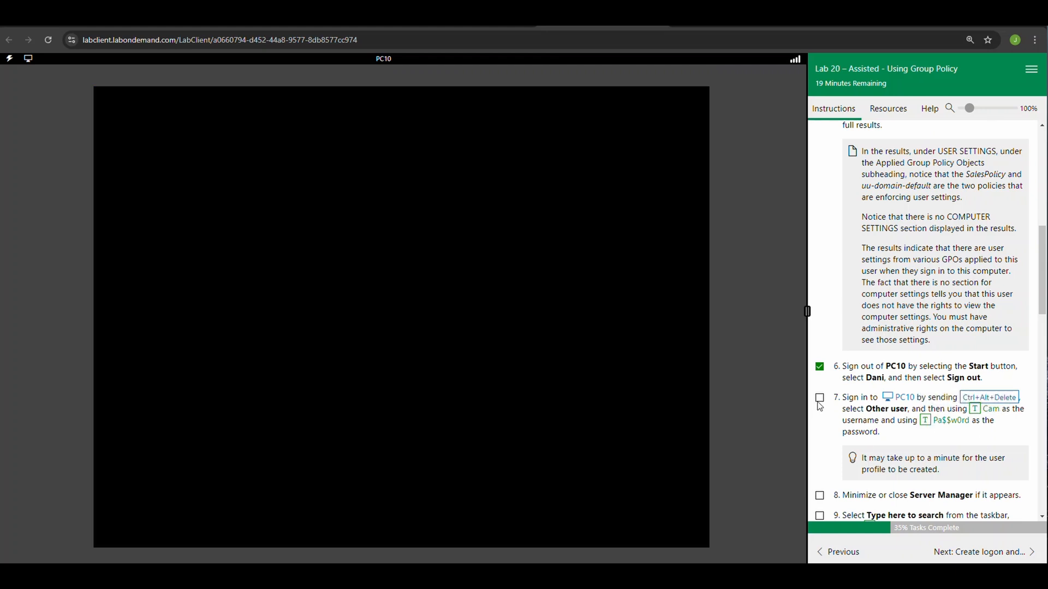
{"action": "left_click", "coordinate": [819, 398]}
Minimize Server Manager on PC10 and mark lab task 8 complete.
{"action": "scroll", "coordinate": [870, 460], "scroll_direction": "down", "scroll_amount": 3}
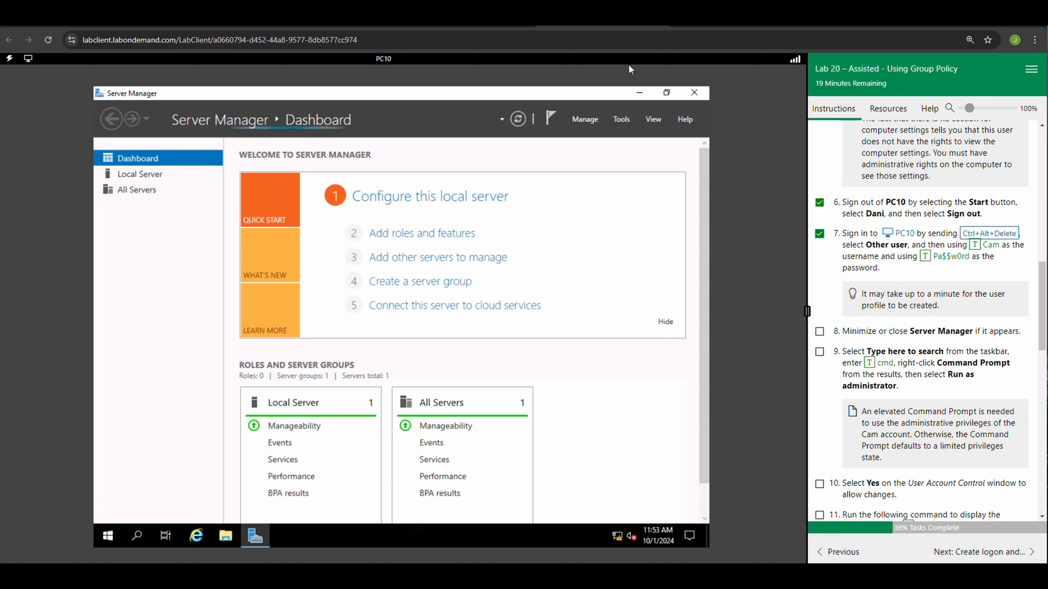
{"action": "left_click", "coordinate": [639, 92]}
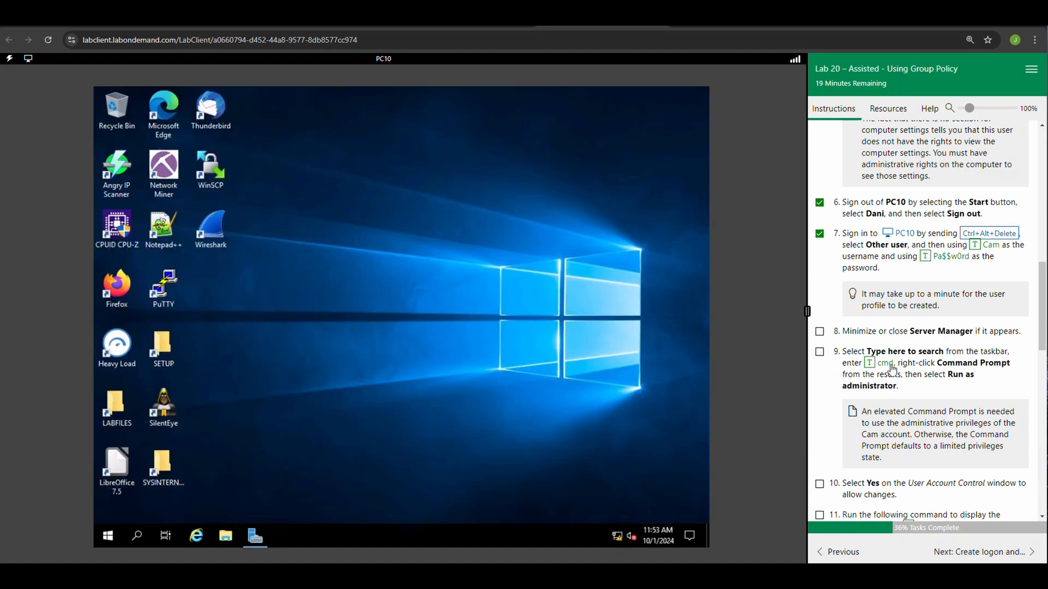
{"action": "left_click", "coordinate": [819, 332]}
{"action": "left_click", "coordinate": [137, 536]}
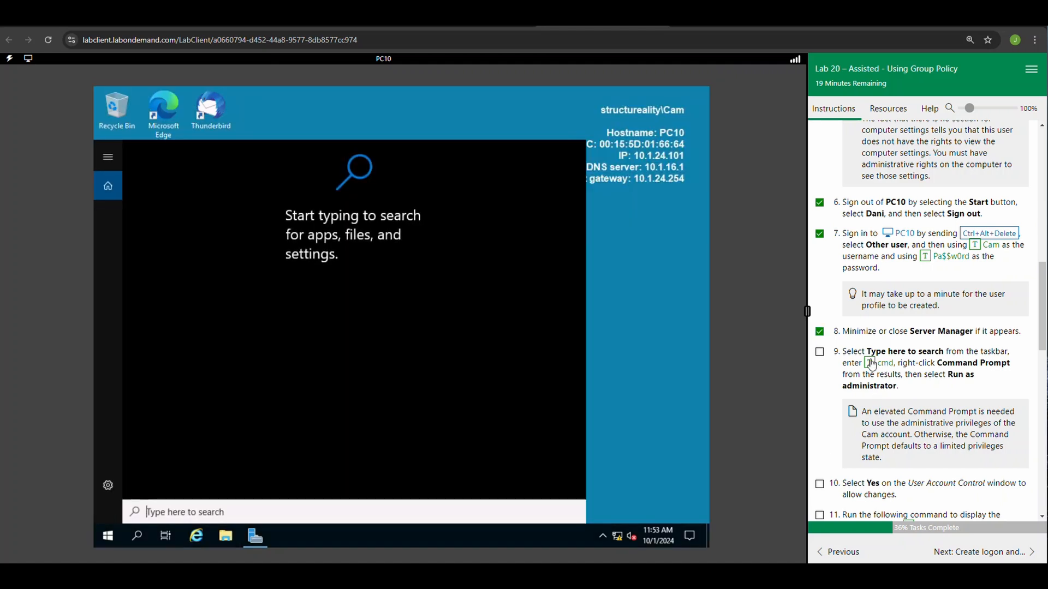
{"action": "left_click", "coordinate": [870, 363]}
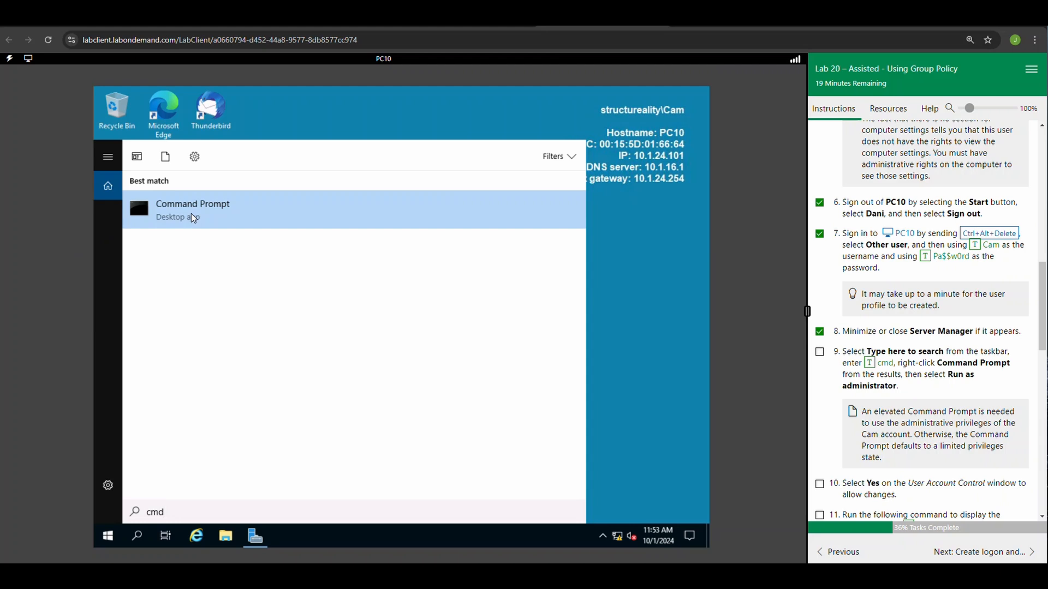
{"action": "left_click", "coordinate": [191, 213]}
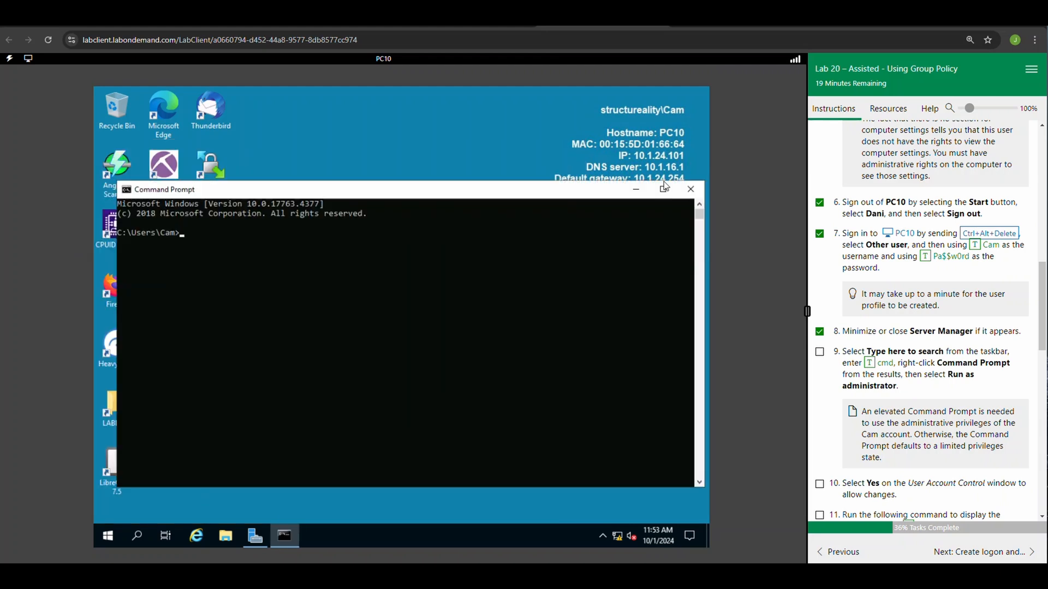
{"action": "left_click", "coordinate": [690, 189]}
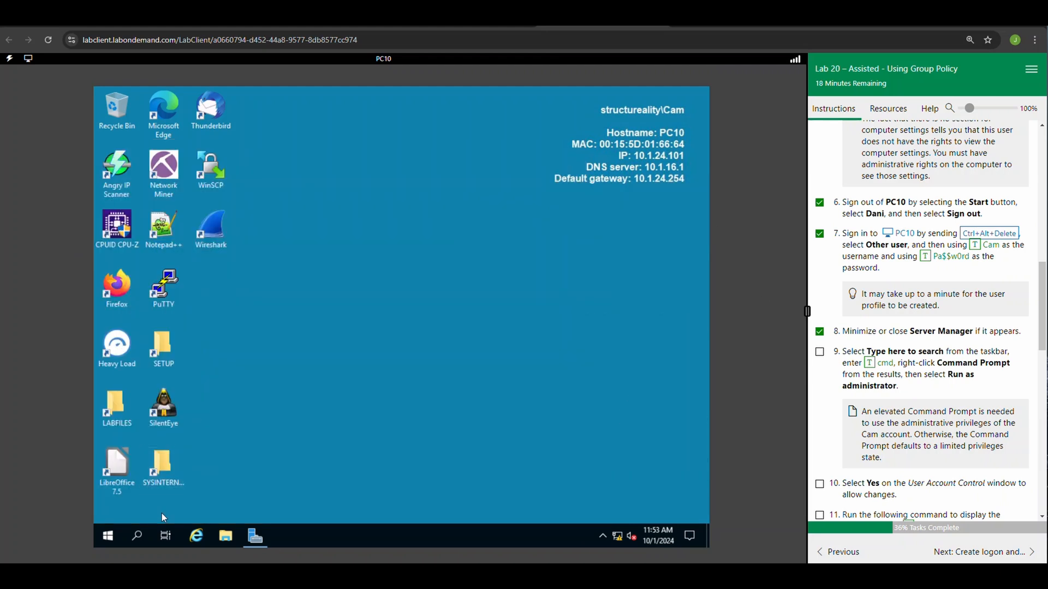
Open Command Prompt as administrator on PC10, allow the User Account Control request, and mark lab tasks 9 and 10 complete.
{"action": "left_click", "coordinate": [138, 536]}
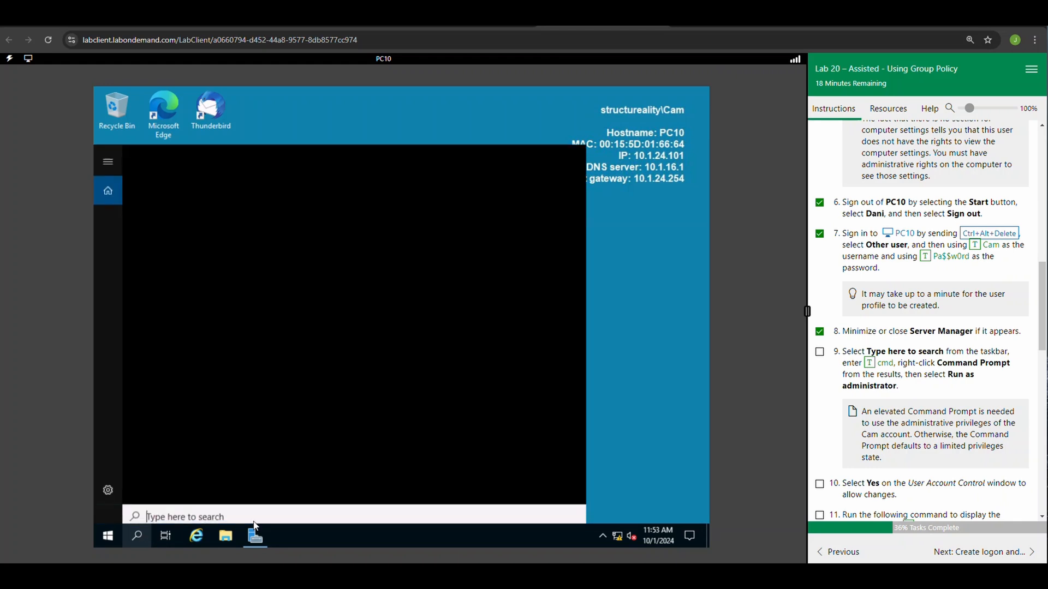
{"action": "left_click", "coordinate": [885, 363]}
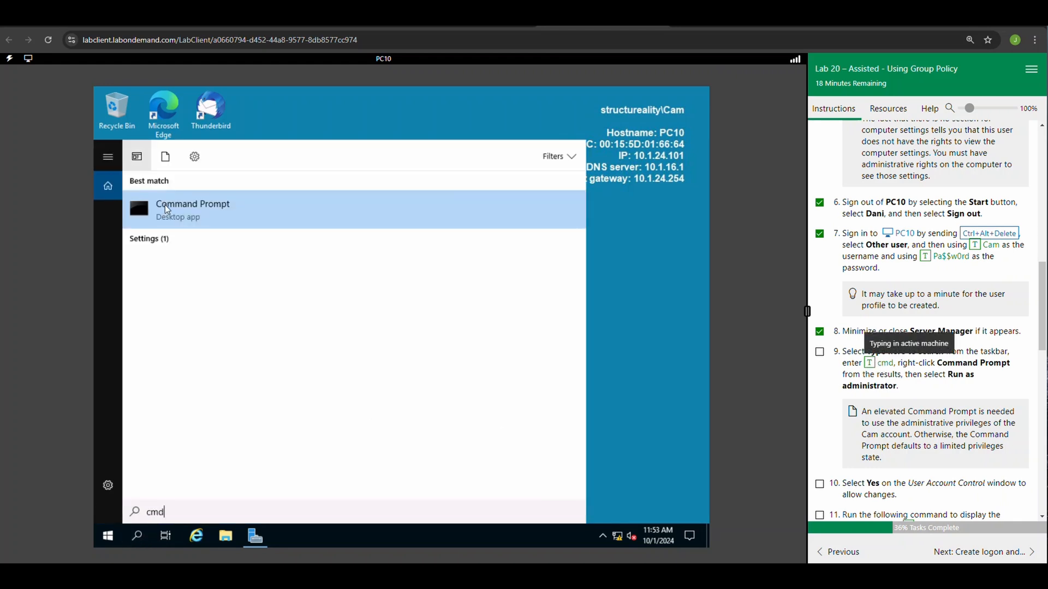
{"action": "right_click", "coordinate": [199, 216]}
{"action": "left_click", "coordinate": [225, 230]}
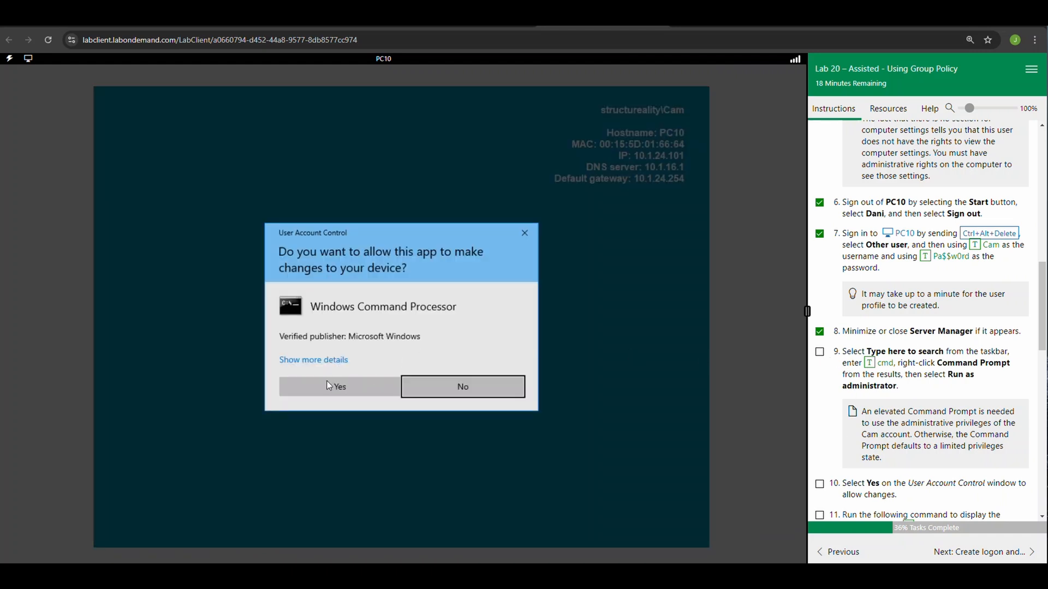
{"action": "left_click", "coordinate": [330, 386]}
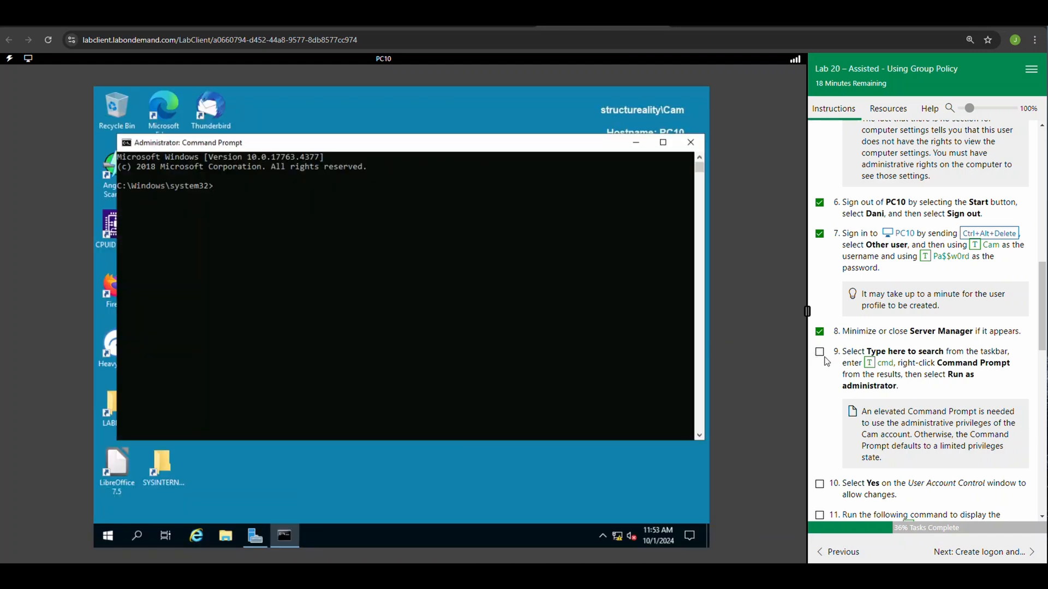
{"action": "left_click", "coordinate": [819, 352]}
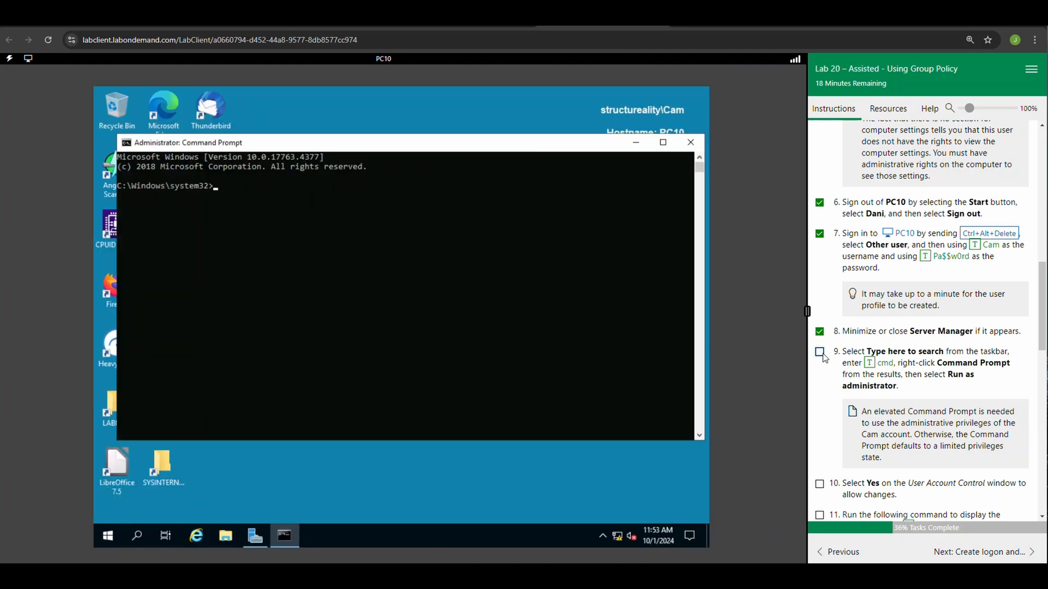
{"action": "left_click", "coordinate": [819, 485]}
Run gpresult /r in the elevated Command Prompt and mark lab task 11 complete.
{"action": "scroll", "coordinate": [824, 480], "scroll_direction": "down", "scroll_amount": 2}
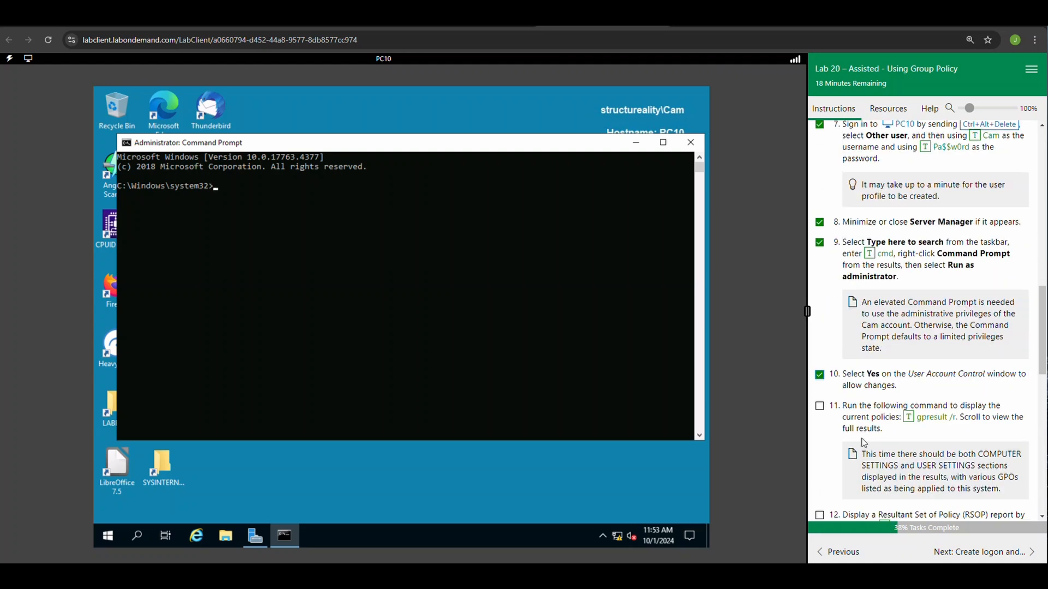
{"action": "left_click", "coordinate": [908, 417]}
{"action": "key", "text": "Return"}
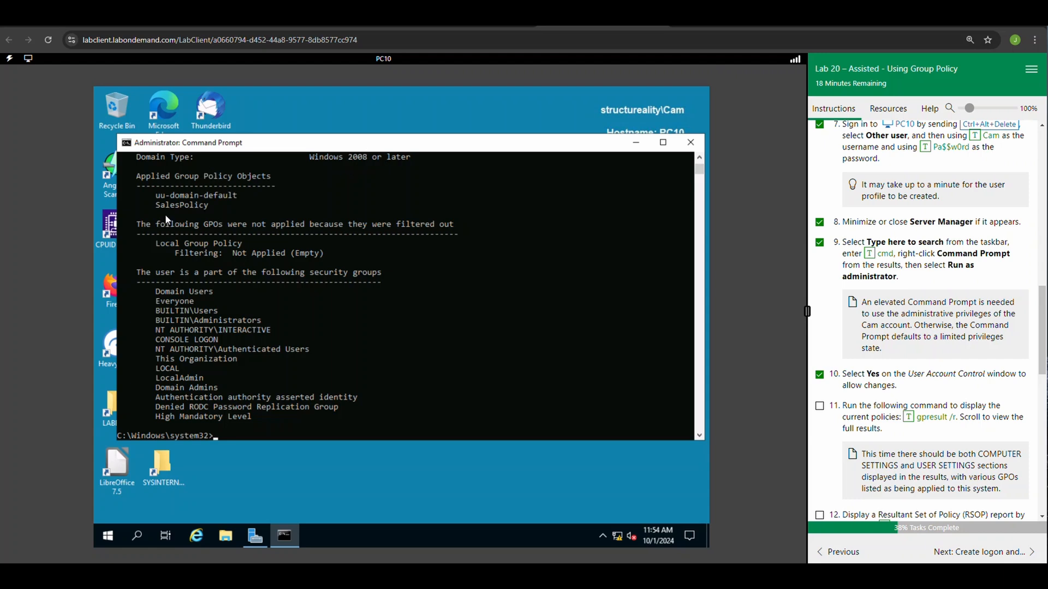
{"action": "left_click", "coordinate": [820, 406]}
Run the rsop command to generate a Resultant Set of Policy report, and mark lab task 12 complete.
{"action": "scroll", "coordinate": [851, 417], "scroll_direction": "down", "scroll_amount": 1}
{"action": "scroll", "coordinate": [850, 417], "scroll_direction": "down", "scroll_amount": 2}
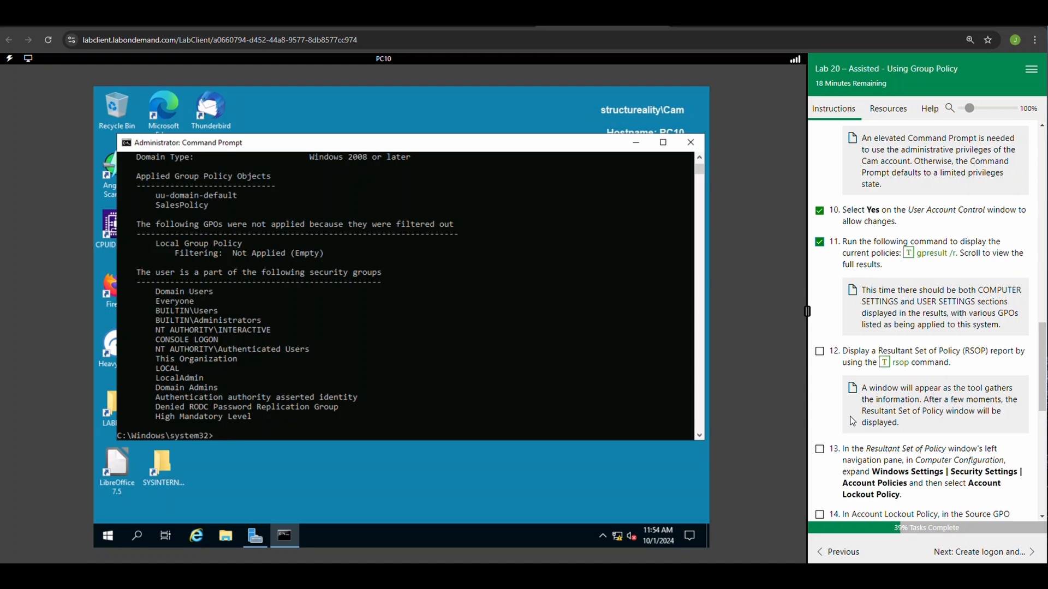
{"action": "left_click", "coordinate": [885, 363]}
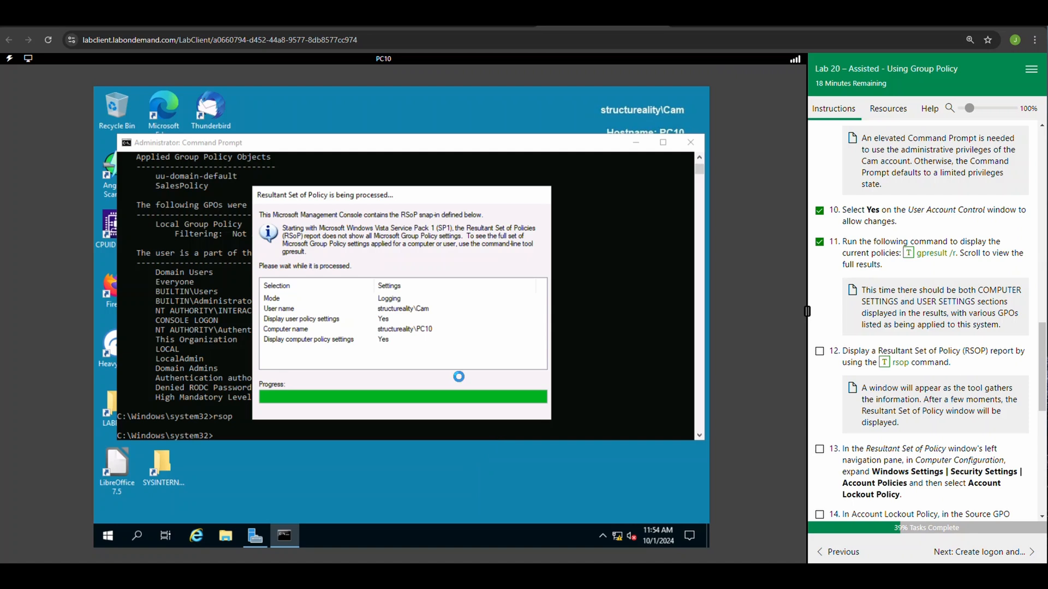
{"action": "left_click", "coordinate": [819, 351]}
Display Account Lockout Policy under Computer Configuration's Security Settings, check its Source GPO column, and mark lab tasks 13 and 14 complete.
{"action": "scroll", "coordinate": [835, 380], "scroll_direction": "down", "scroll_amount": 3}
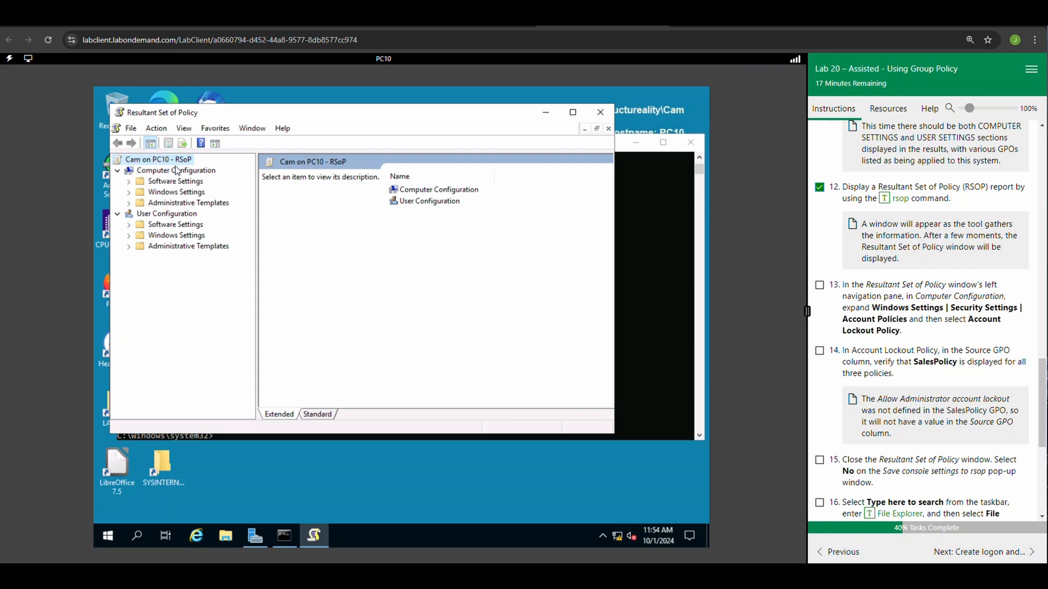
{"action": "left_click", "coordinate": [129, 194]}
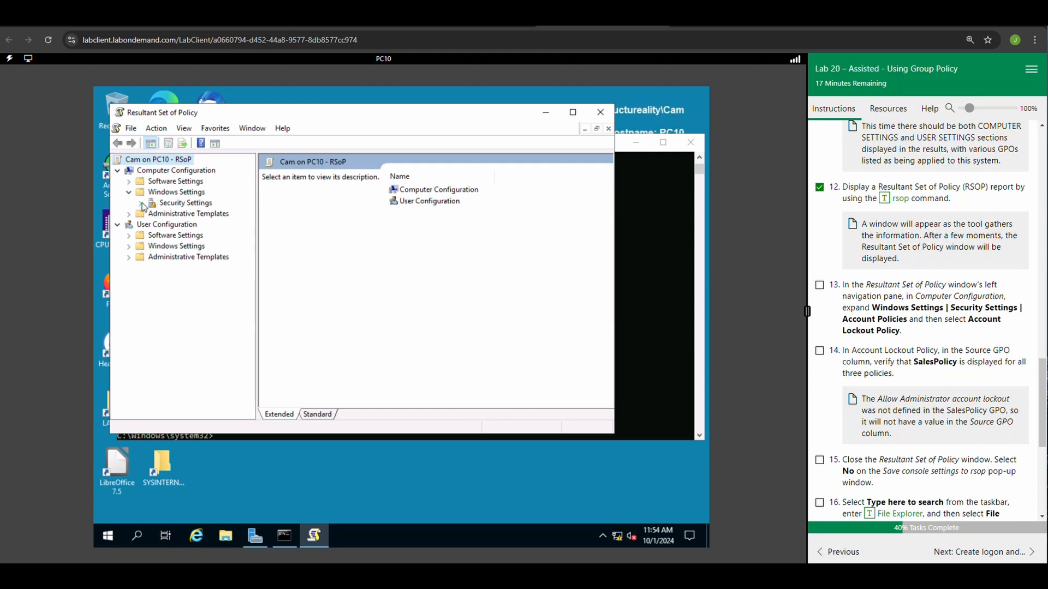
{"action": "left_click", "coordinate": [140, 204]}
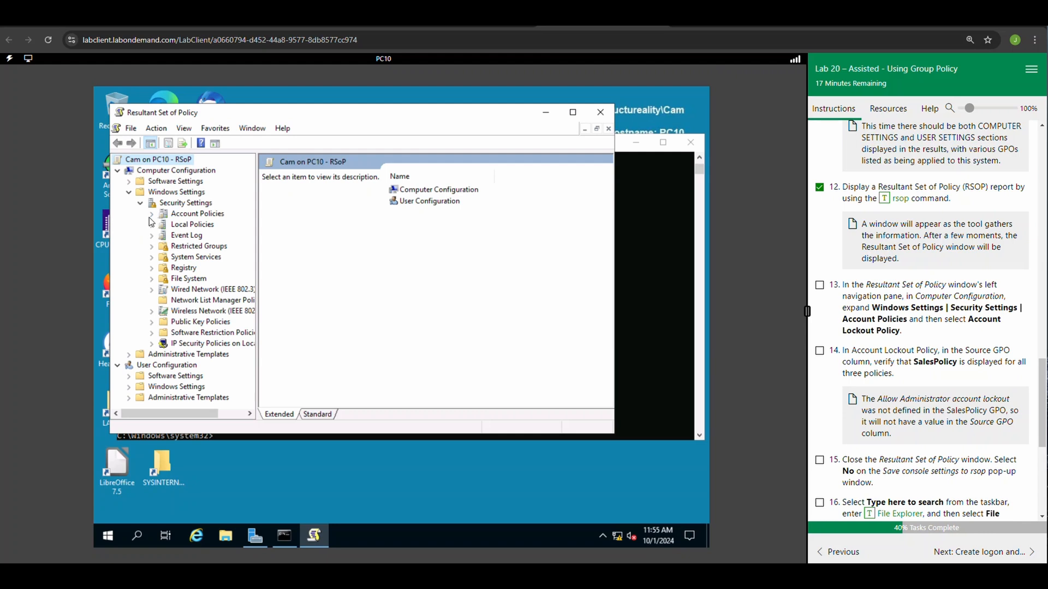
{"action": "left_click", "coordinate": [153, 214]}
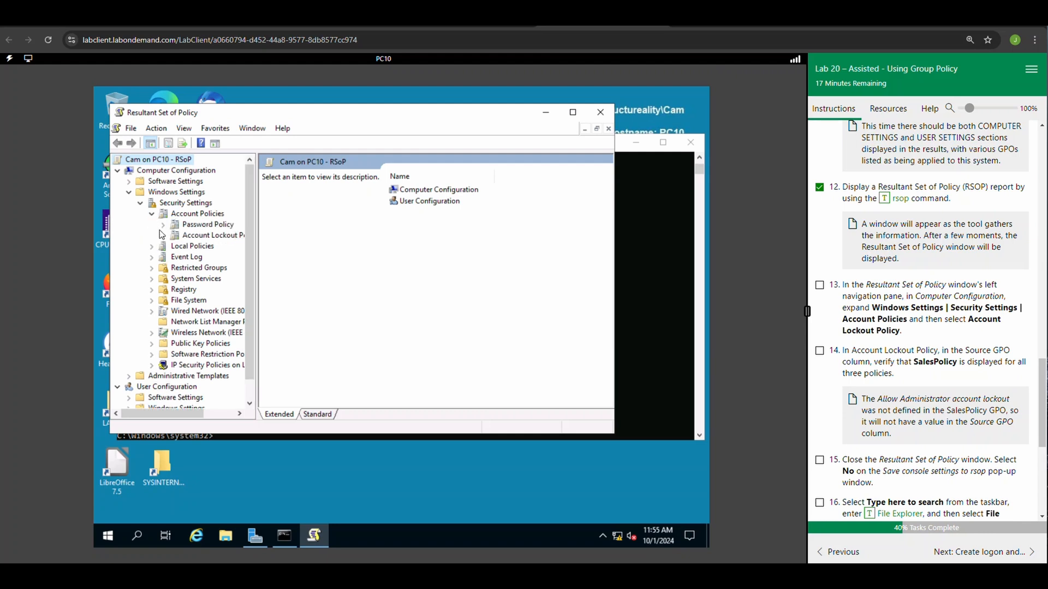
{"action": "left_click", "coordinate": [212, 237]}
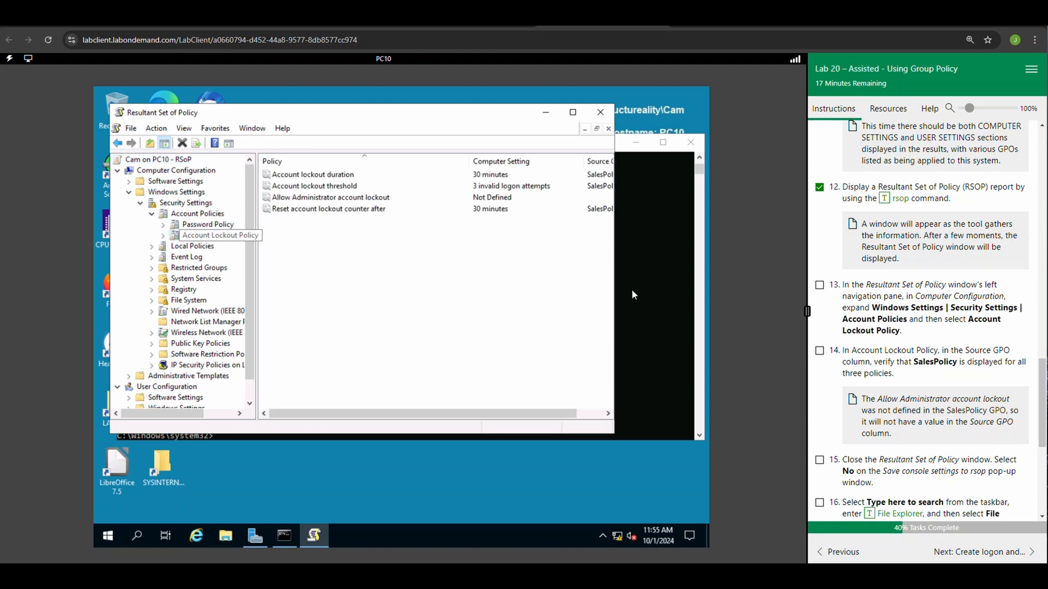
{"action": "left_click", "coordinate": [819, 285]}
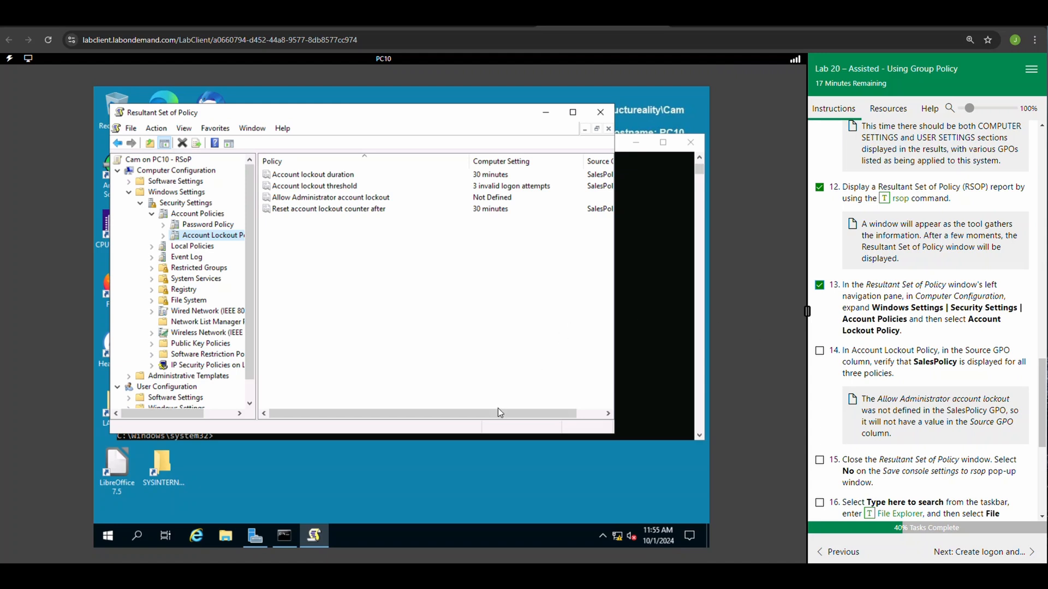
{"action": "left_click_drag", "start_coordinate": [496, 413], "coordinate": [524, 413]}
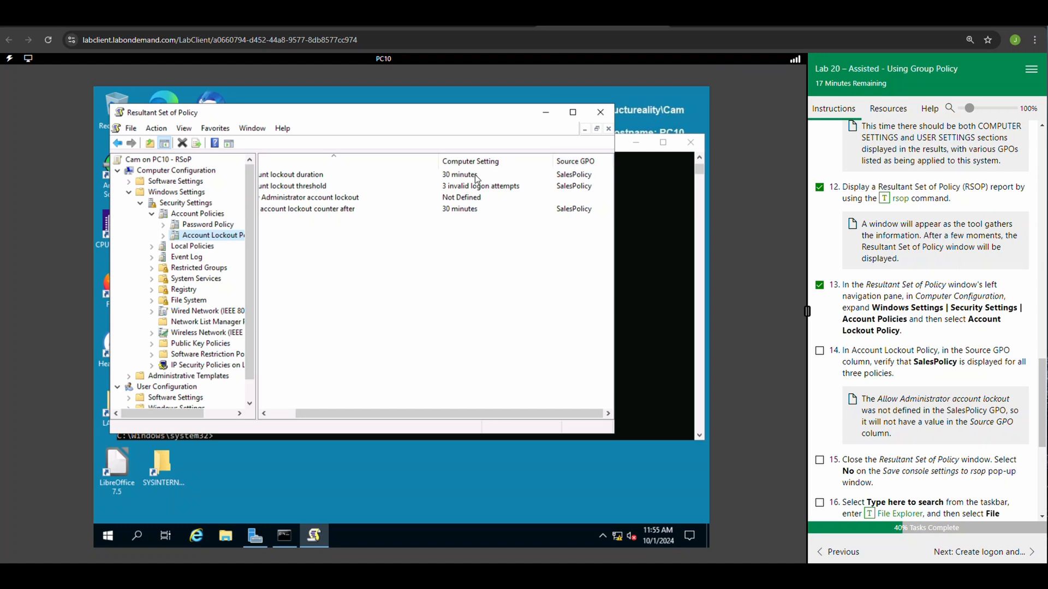
{"action": "left_click", "coordinate": [819, 351]}
Mark lab task 15 complete and close the Resultant Set of Policy window without saving the console settings.
{"action": "left_click", "coordinate": [820, 461]}
{"action": "left_click", "coordinate": [601, 113]}
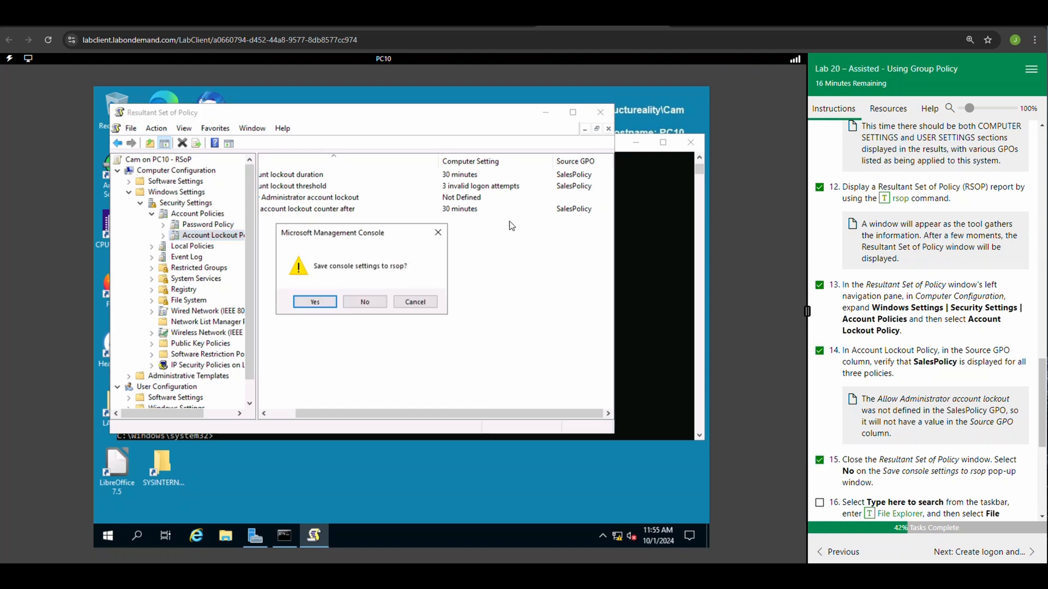
{"action": "left_click", "coordinate": [365, 301]}
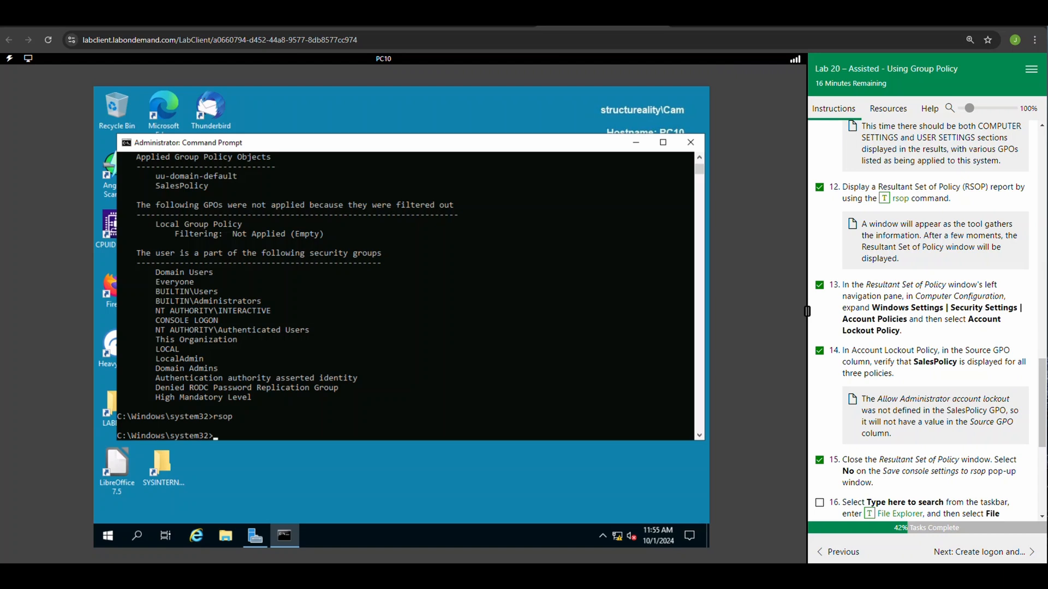
Minimize Command Prompt, open File Explorer at This PC, and mark lab tasks 16 and 17 complete.
{"action": "scroll", "coordinate": [832, 459], "scroll_direction": "down", "scroll_amount": 3}
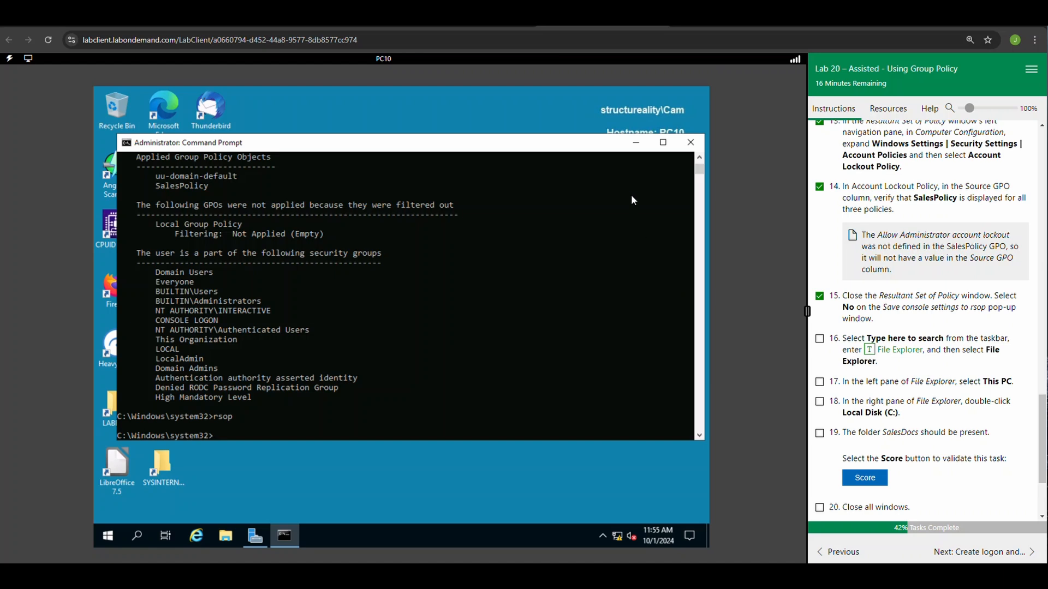
{"action": "left_click", "coordinate": [635, 142]}
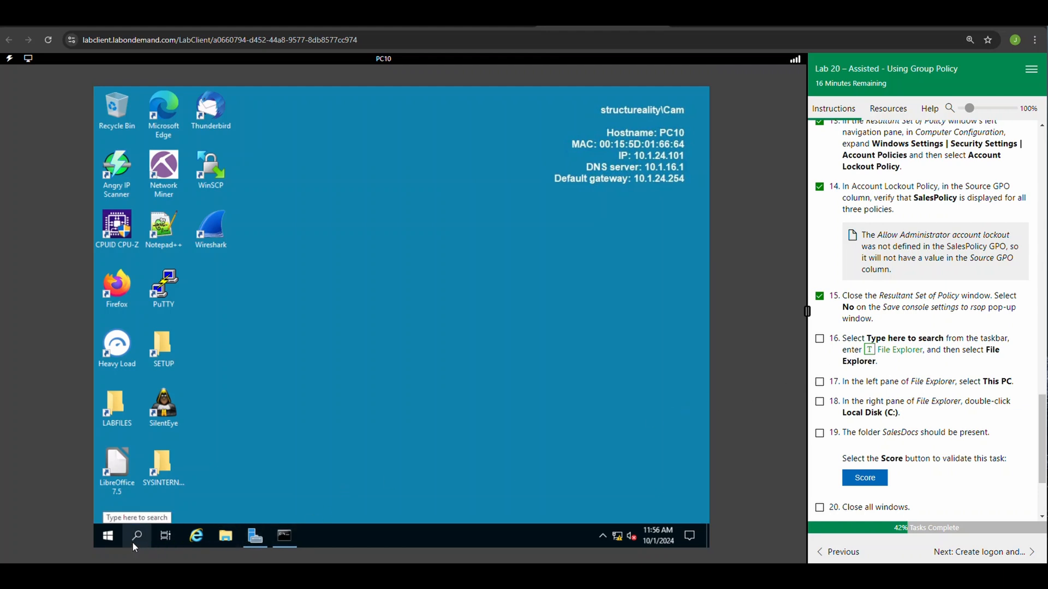
{"action": "left_click", "coordinate": [231, 540]}
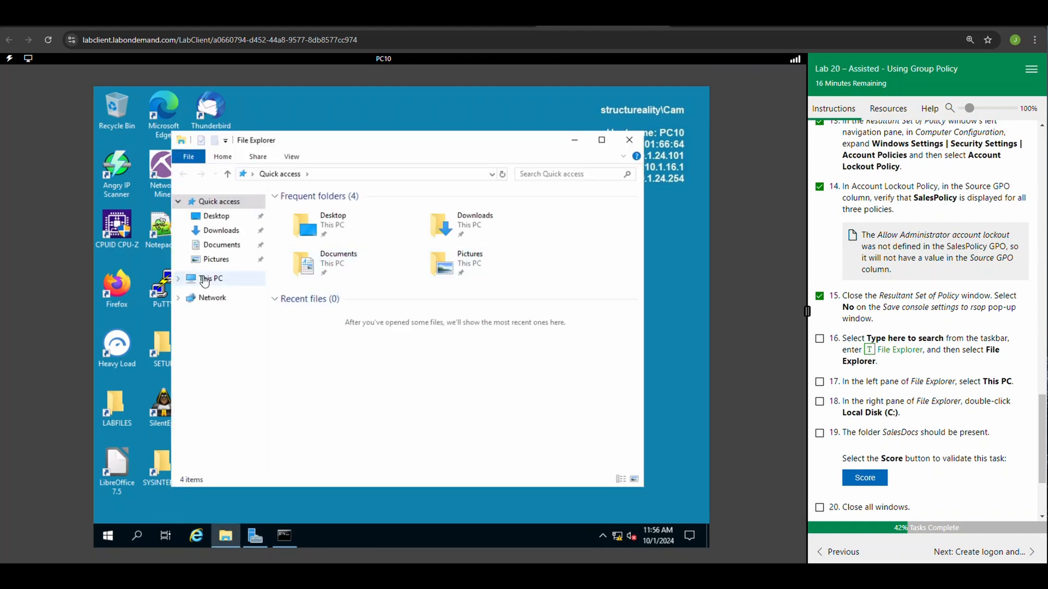
{"action": "left_click", "coordinate": [820, 339]}
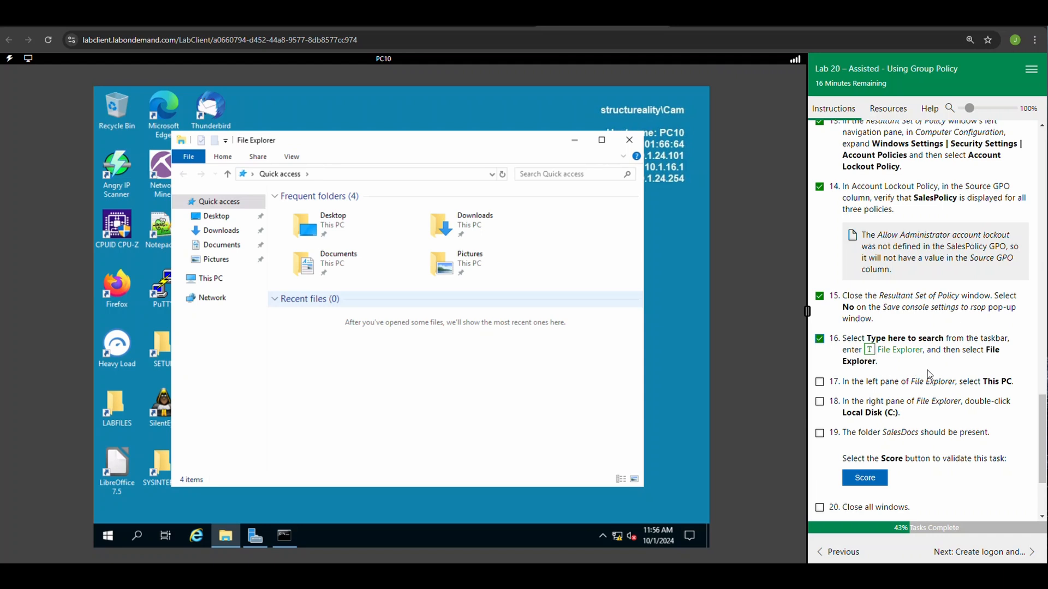
{"action": "left_click", "coordinate": [194, 281]}
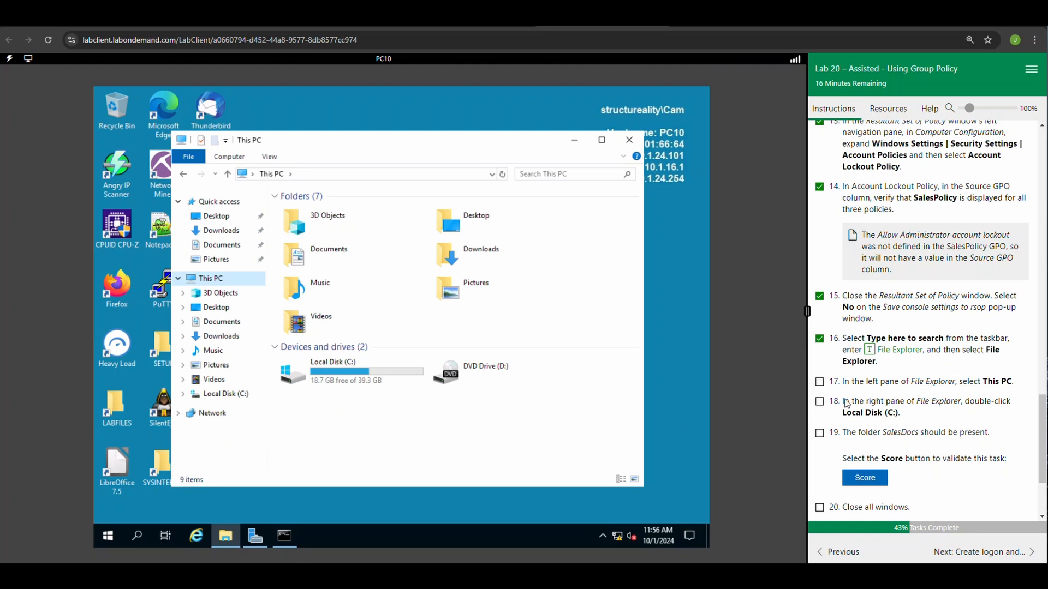
{"action": "left_click", "coordinate": [822, 384]}
Open Local Disk (C:) to check for the SalesDocs folder, mark lab tasks 18 and 19 complete, and score the task.
{"action": "double_click", "coordinate": [359, 377]}
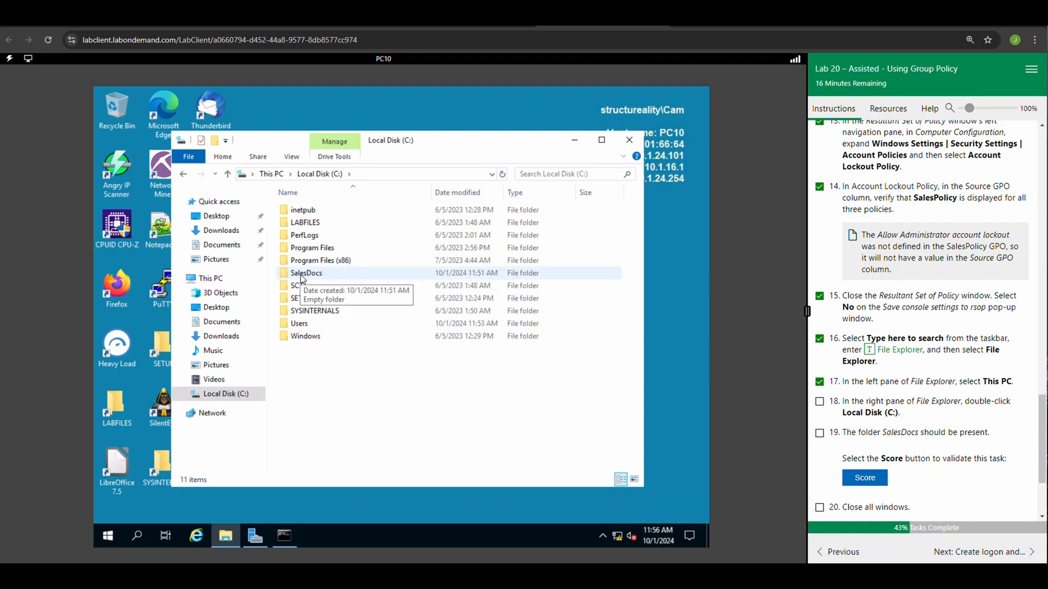
{"action": "left_click", "coordinate": [821, 404]}
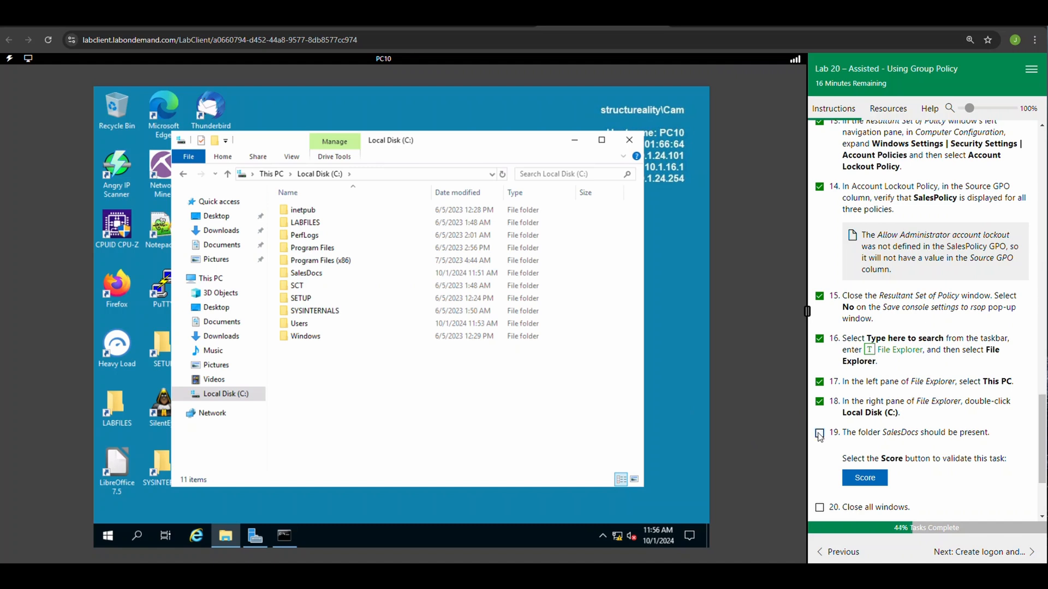
{"action": "left_click", "coordinate": [820, 434]}
{"action": "left_click", "coordinate": [859, 482]}
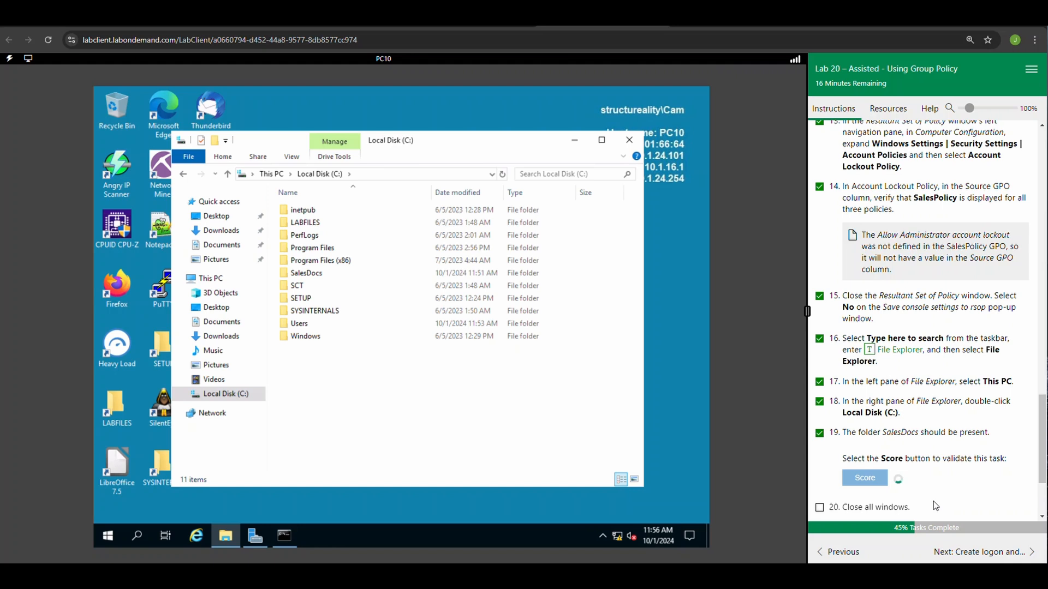
{"action": "scroll", "coordinate": [947, 441], "scroll_direction": "down", "scroll_amount": 3}
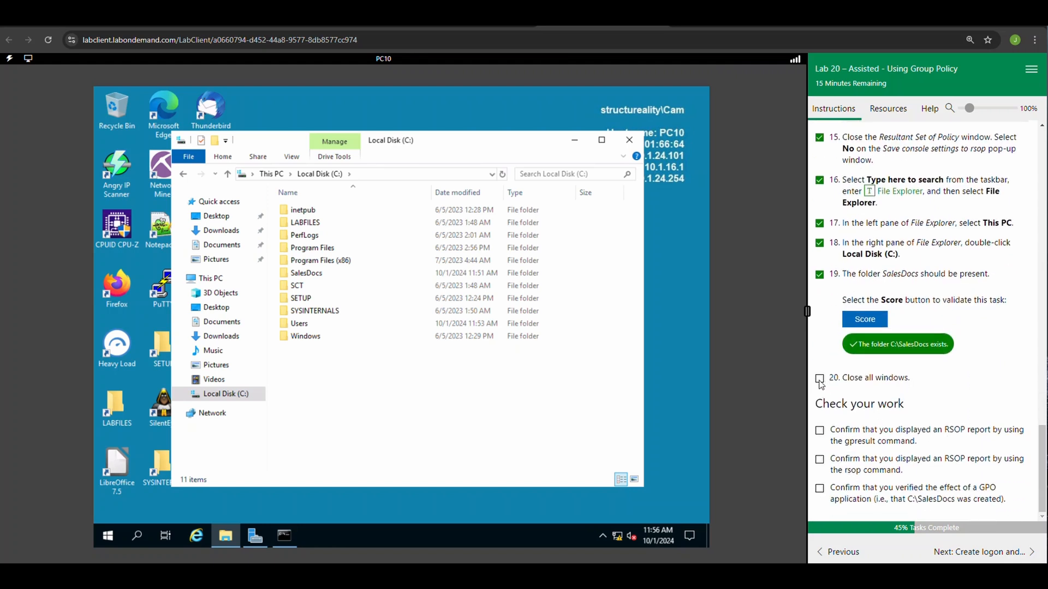
Mark lab task 20 and the three Check your work items complete, and go to the Create logon and logoff scripts page.
{"action": "left_click", "coordinate": [821, 380]}
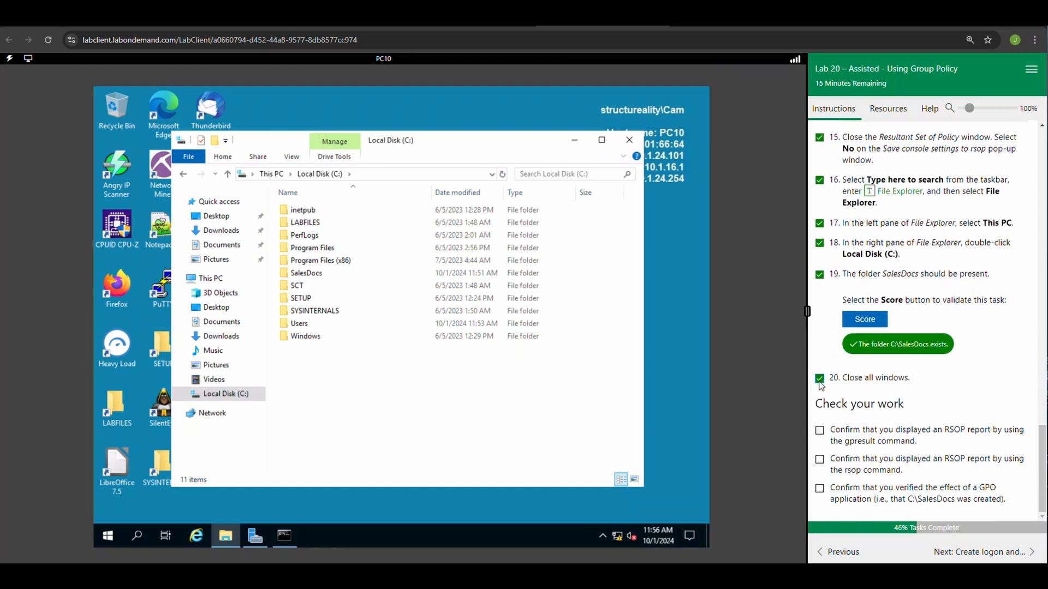
{"action": "left_click", "coordinate": [820, 431]}
{"action": "left_click", "coordinate": [820, 460]}
{"action": "left_click", "coordinate": [820, 489]}
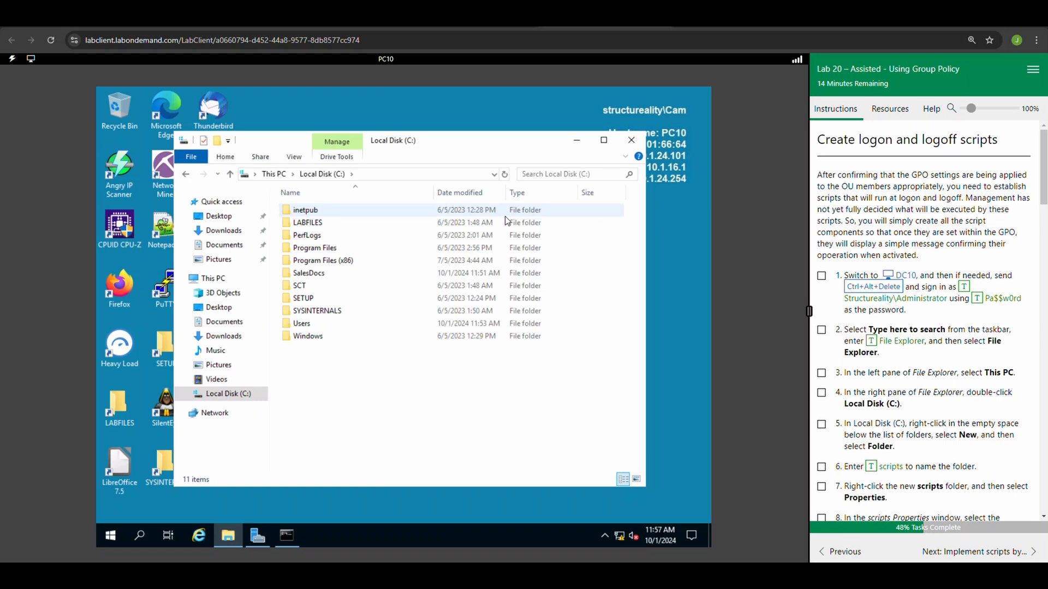
Switch to DC10, sign in to the Administrator account with the account password, and mark lab task 1 complete.
{"action": "left_click", "coordinate": [912, 279]}
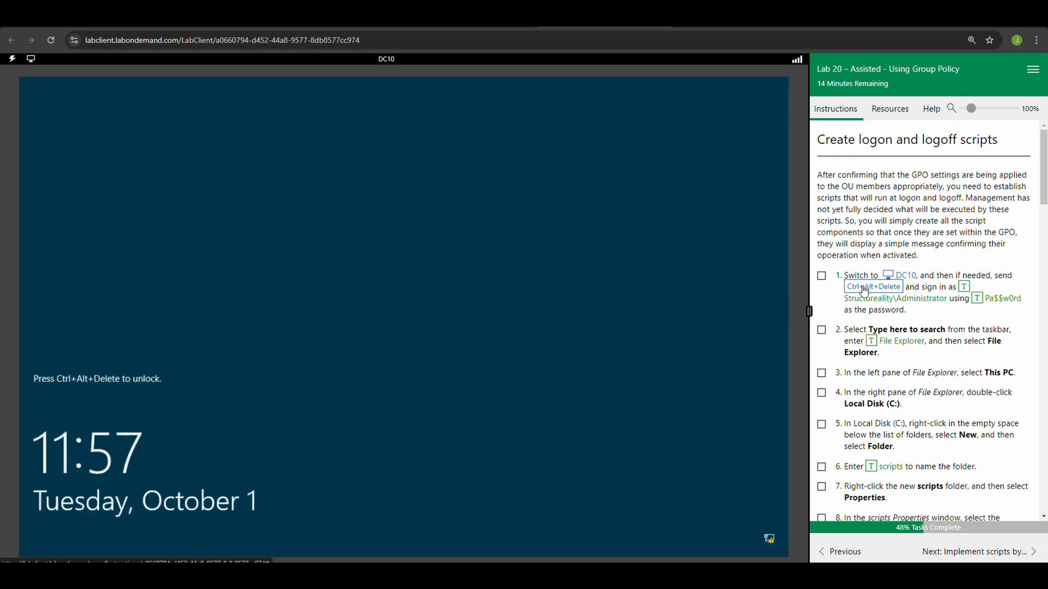
{"action": "left_click", "coordinate": [864, 291]}
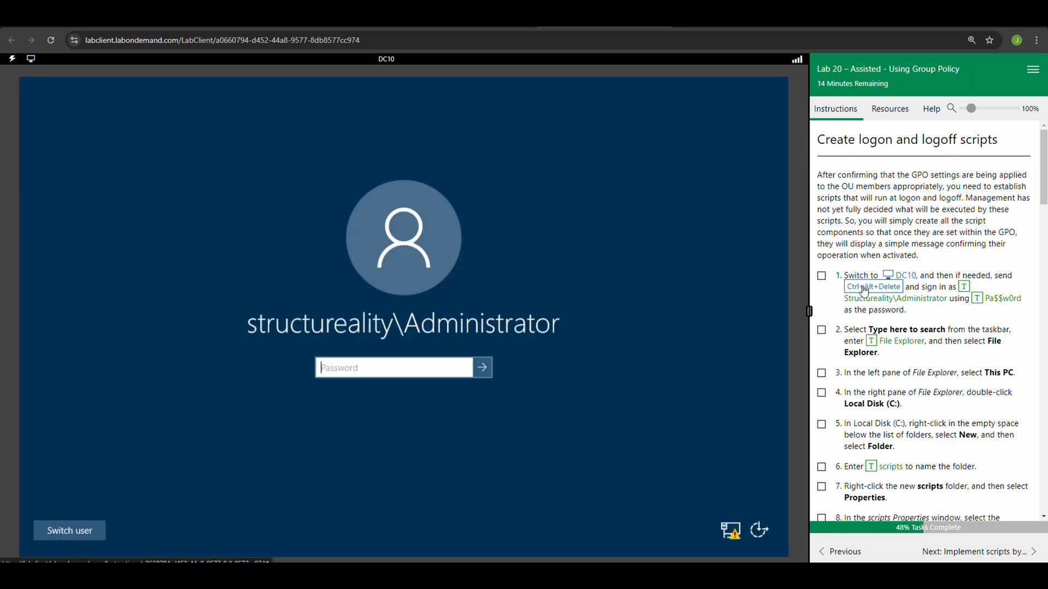
{"action": "left_click", "coordinate": [822, 276]}
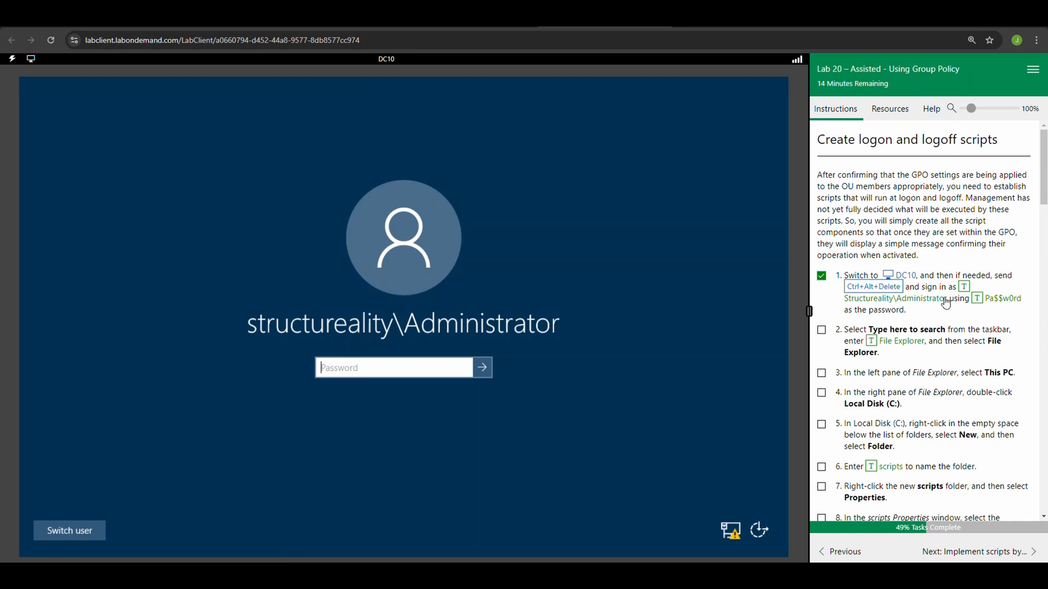
{"action": "left_click", "coordinate": [456, 367]}
{"action": "left_click", "coordinate": [976, 300]}
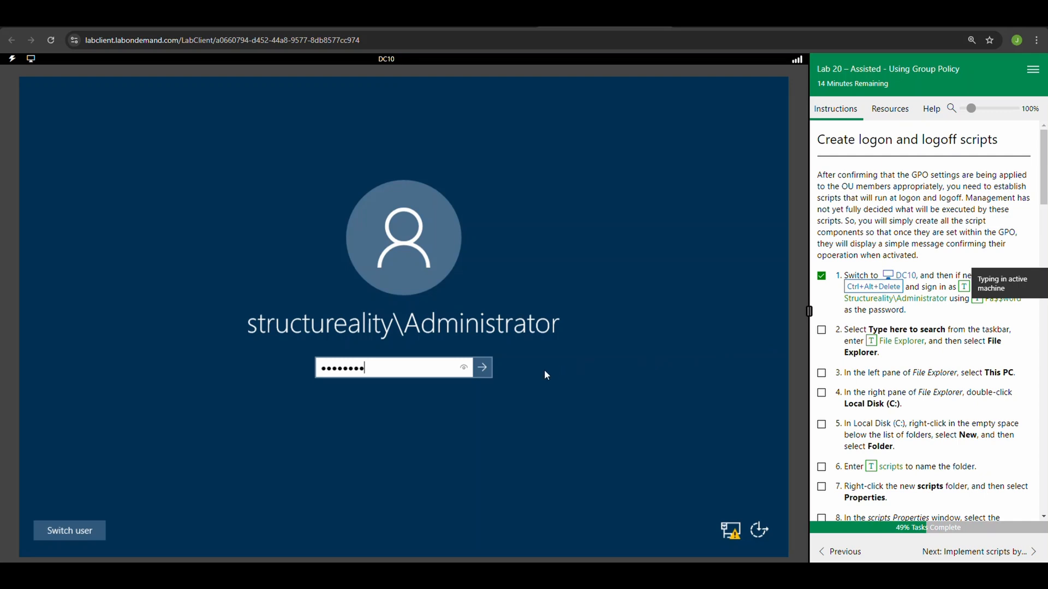
{"action": "left_click", "coordinate": [482, 367]}
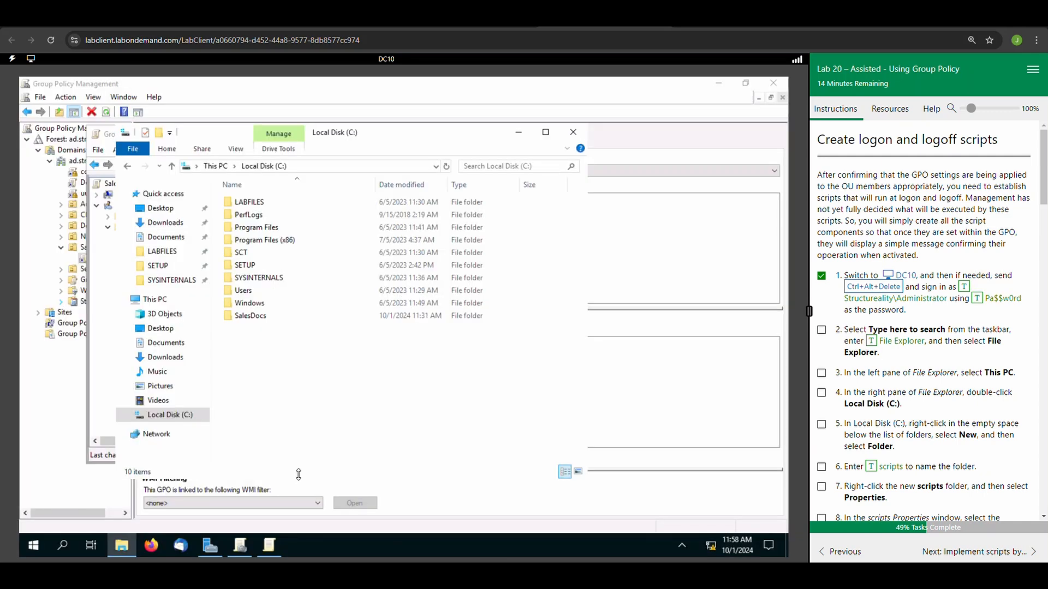
In DC10's File Explorer, go to This PC and open Local Disk (C:), marking lab tasks 2, 3 and 4 complete.
{"action": "left_click", "coordinate": [821, 329]}
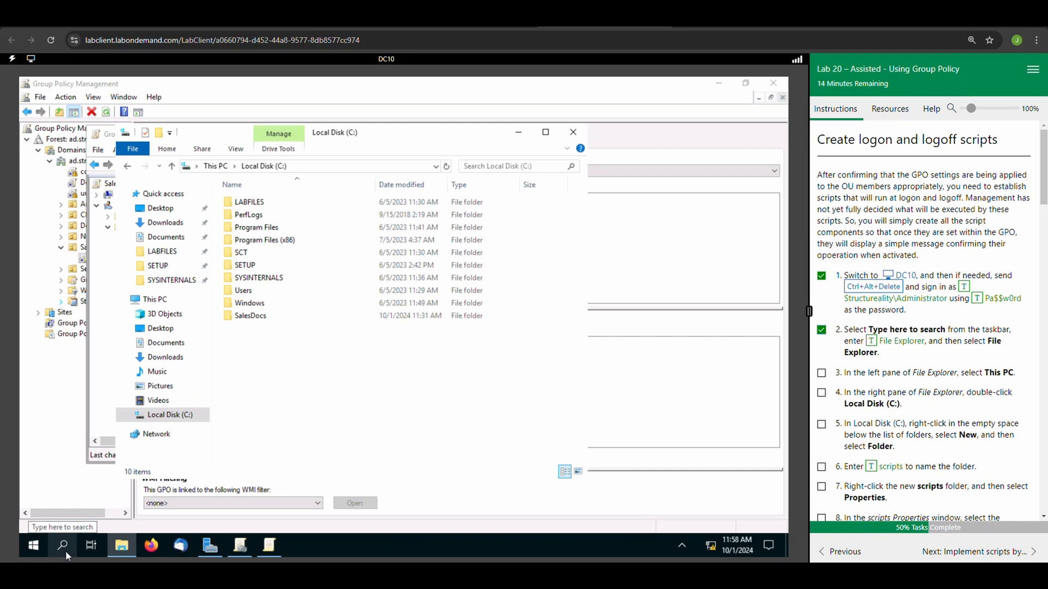
{"action": "mouse_move", "coordinate": [135, 558]}
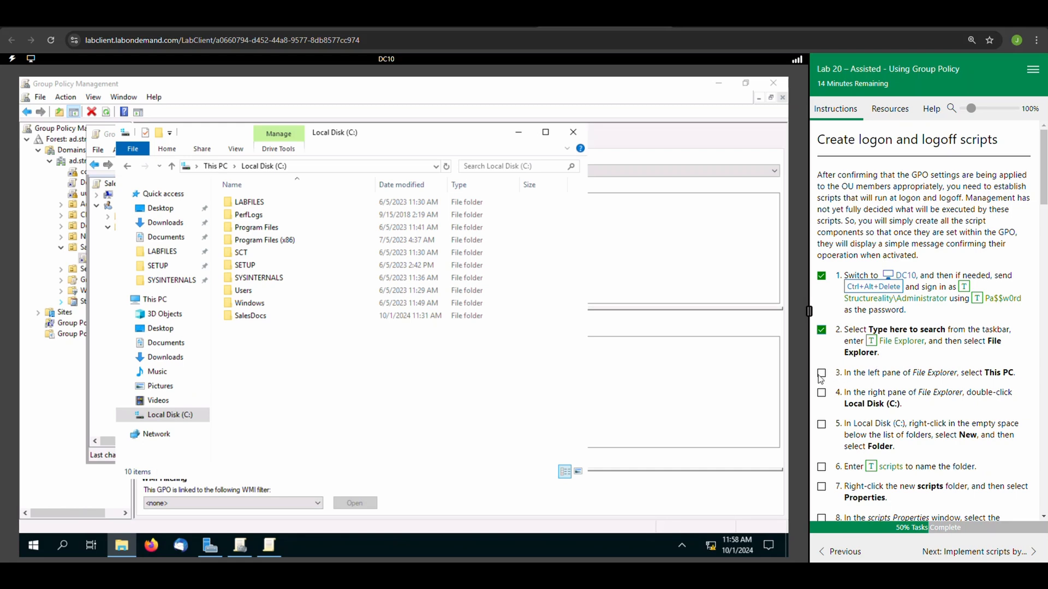
{"action": "left_click", "coordinate": [168, 300]}
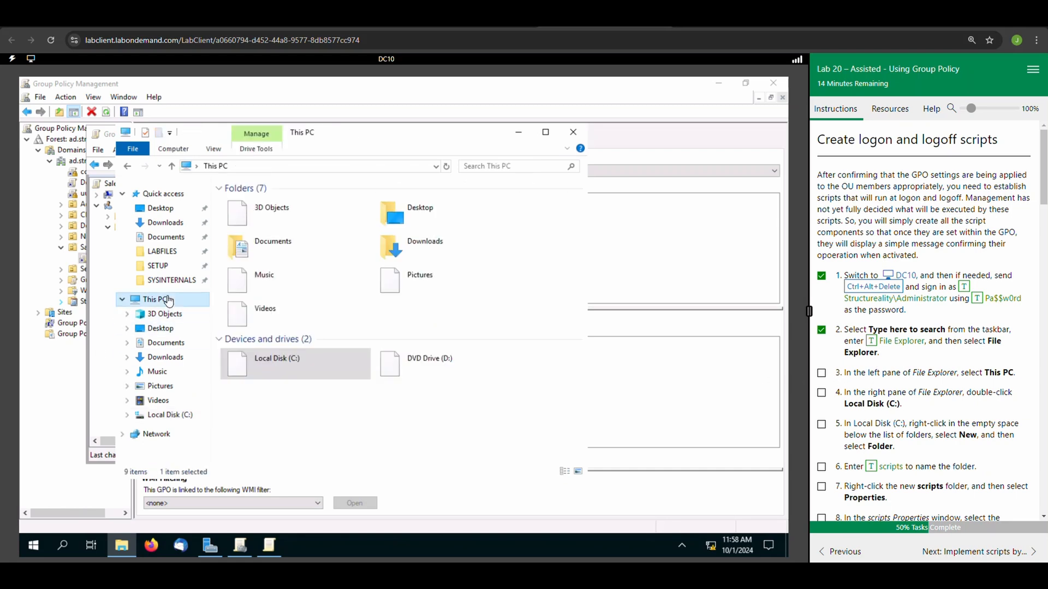
{"action": "left_click", "coordinate": [822, 374]}
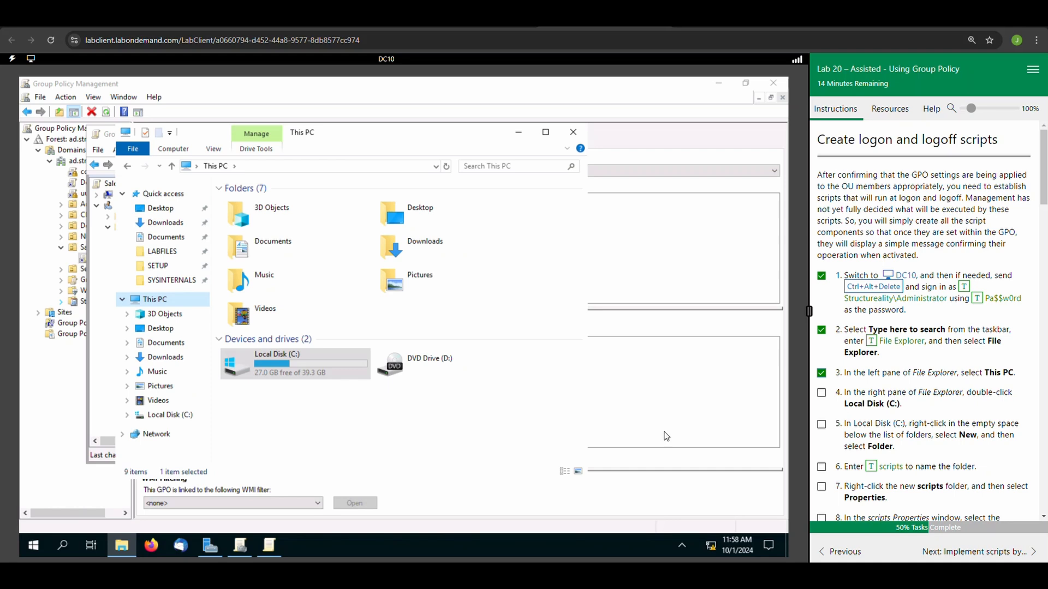
{"action": "double_click", "coordinate": [286, 375]}
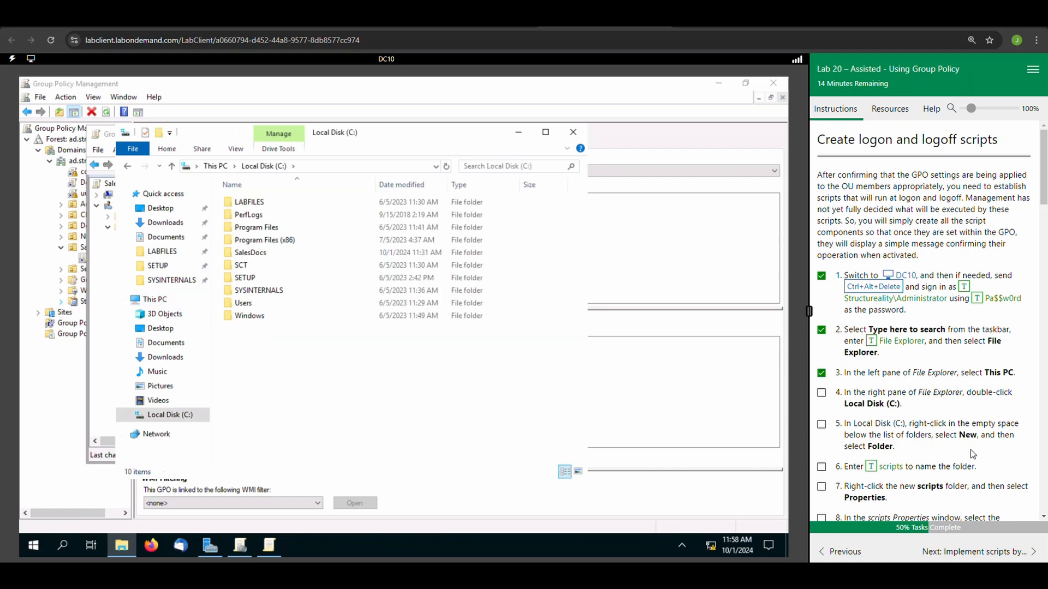
{"action": "left_click", "coordinate": [822, 393]}
{"action": "scroll", "coordinate": [848, 420], "scroll_direction": "down", "scroll_amount": 2}
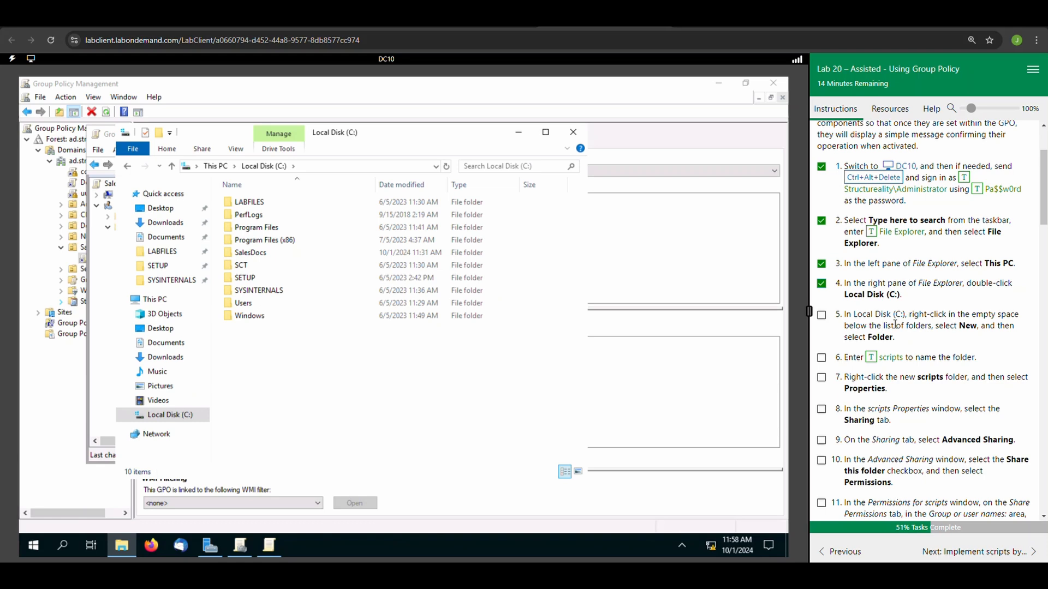
Create a folder named scripts in Local Disk (C:), and mark lab tasks 5 and 6 complete.
{"action": "right_click", "coordinate": [257, 374]}
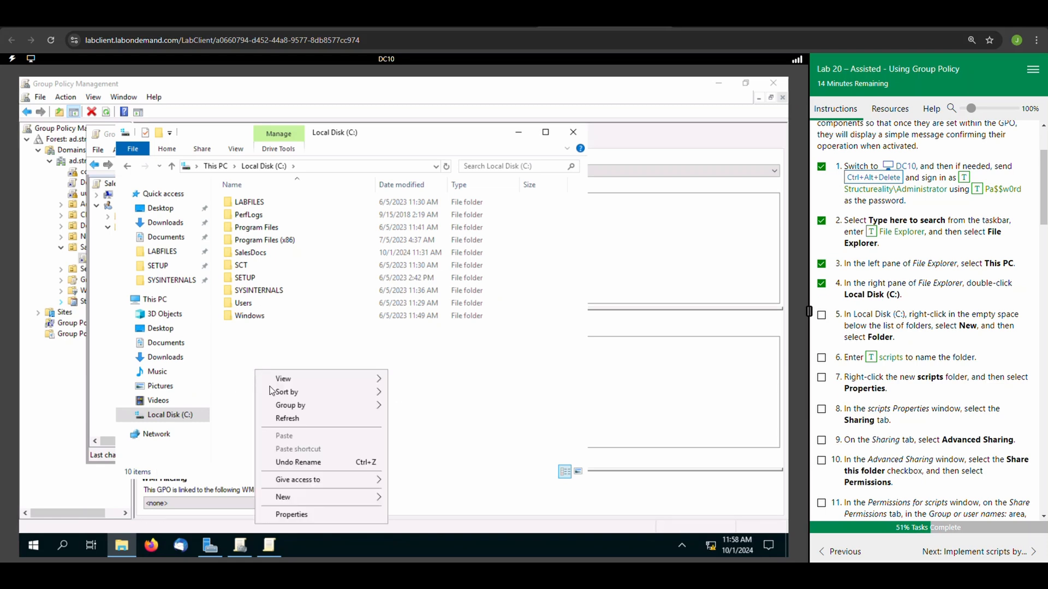
{"action": "mouse_move", "coordinate": [322, 499]}
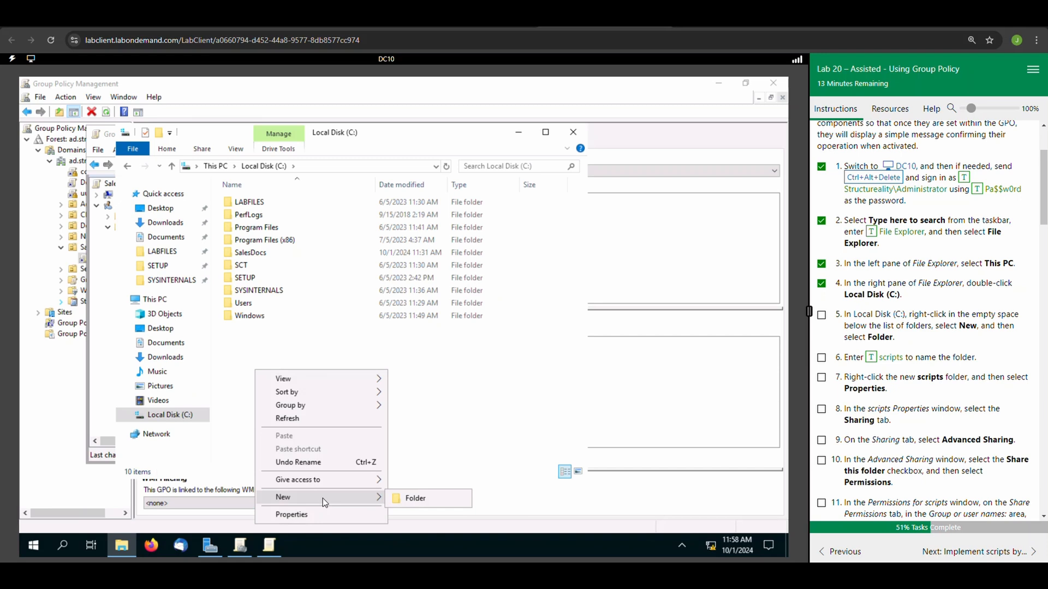
{"action": "left_click", "coordinate": [406, 500]}
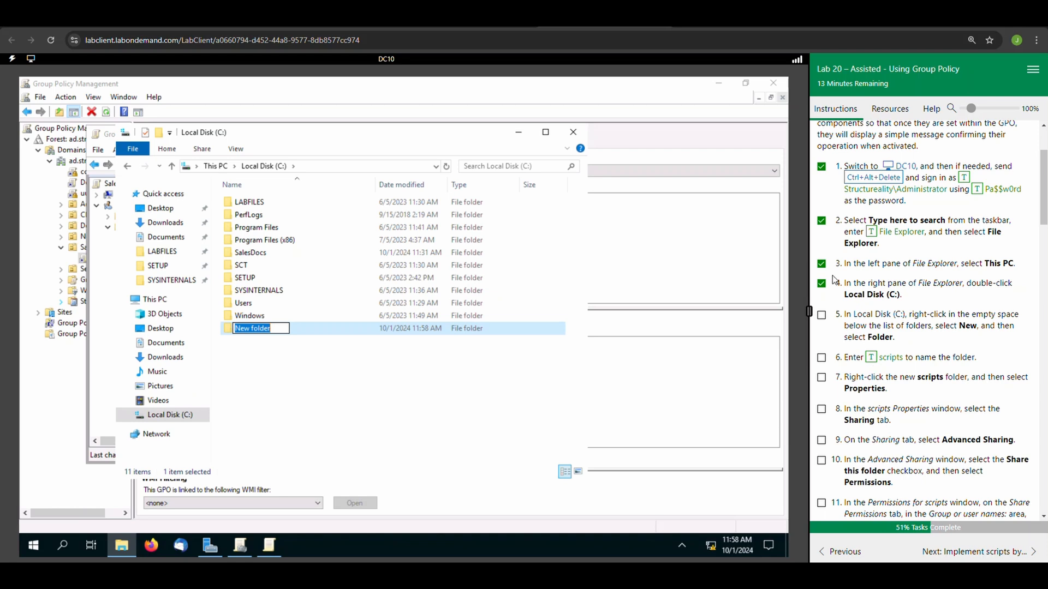
{"action": "left_click", "coordinate": [822, 316]}
{"action": "left_click", "coordinate": [870, 359]}
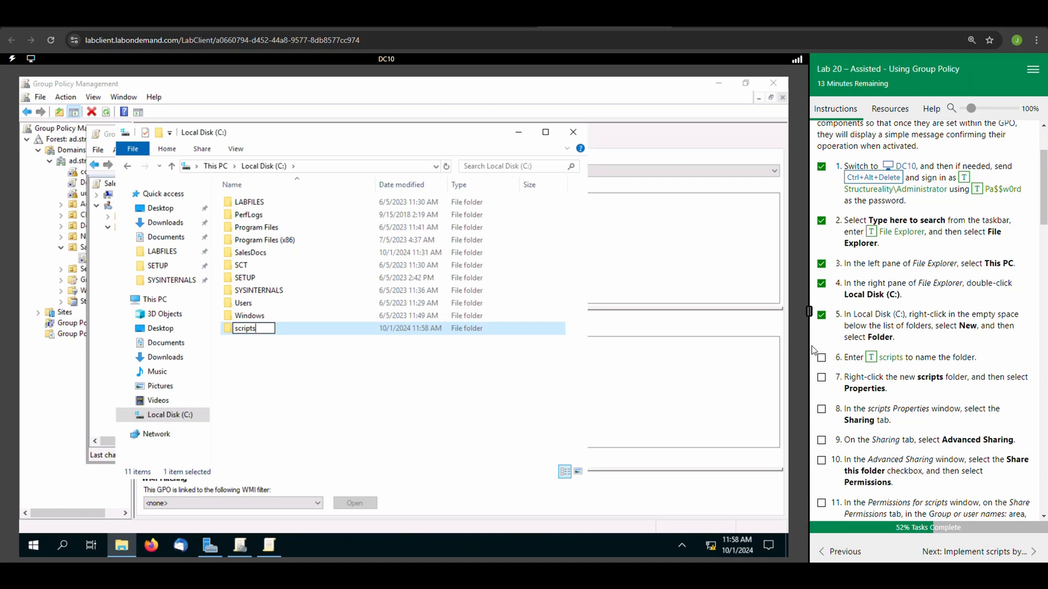
{"action": "left_click", "coordinate": [822, 359]}
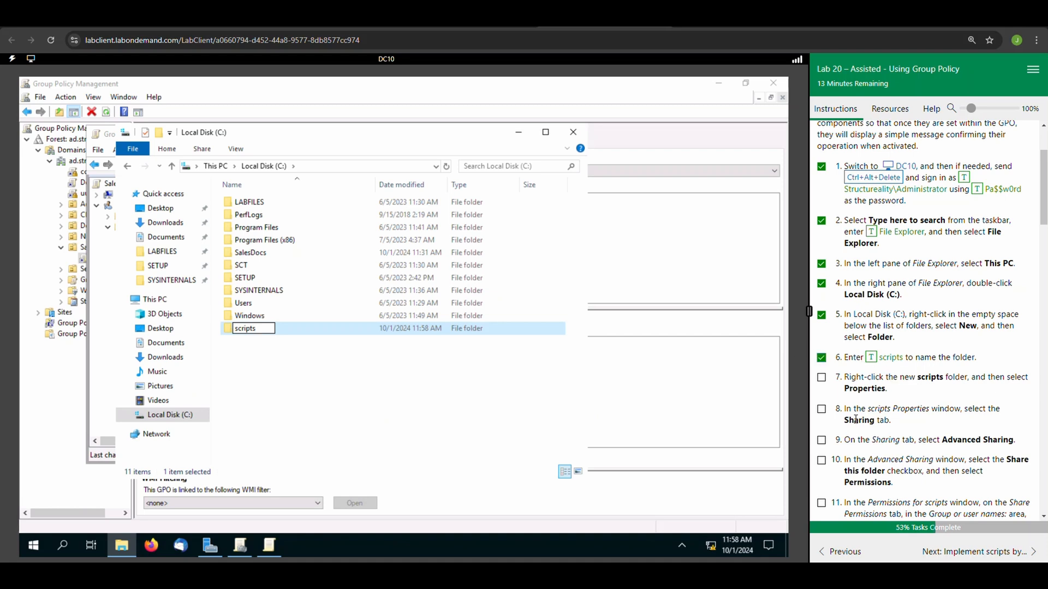
{"action": "left_click", "coordinate": [307, 395]}
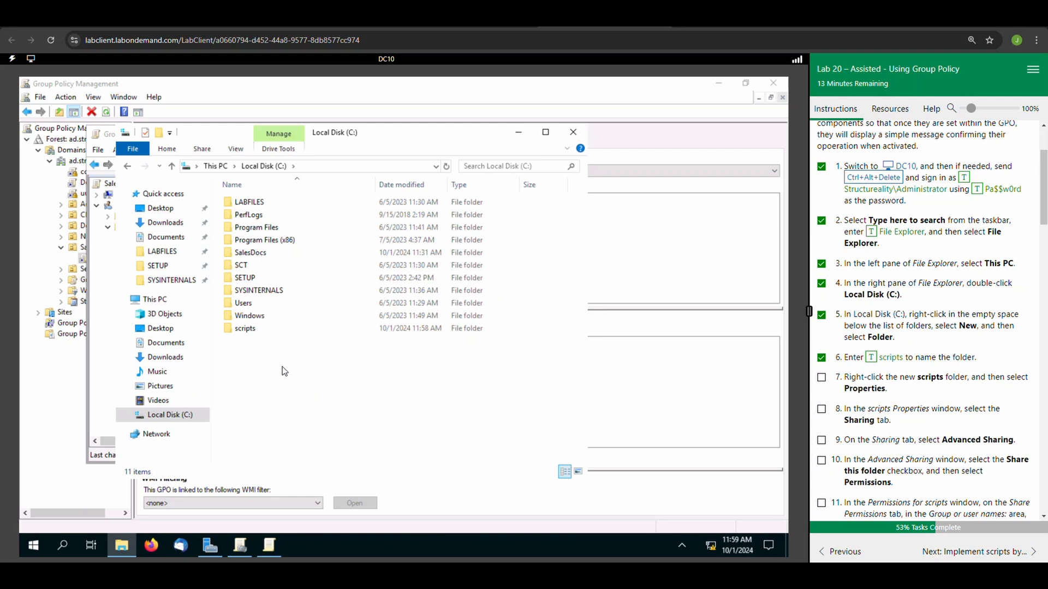
Open the Advanced Sharing settings from the scripts folder's properties, marking lab tasks 7, 8 and 9 complete.
{"action": "right_click", "coordinate": [257, 334]}
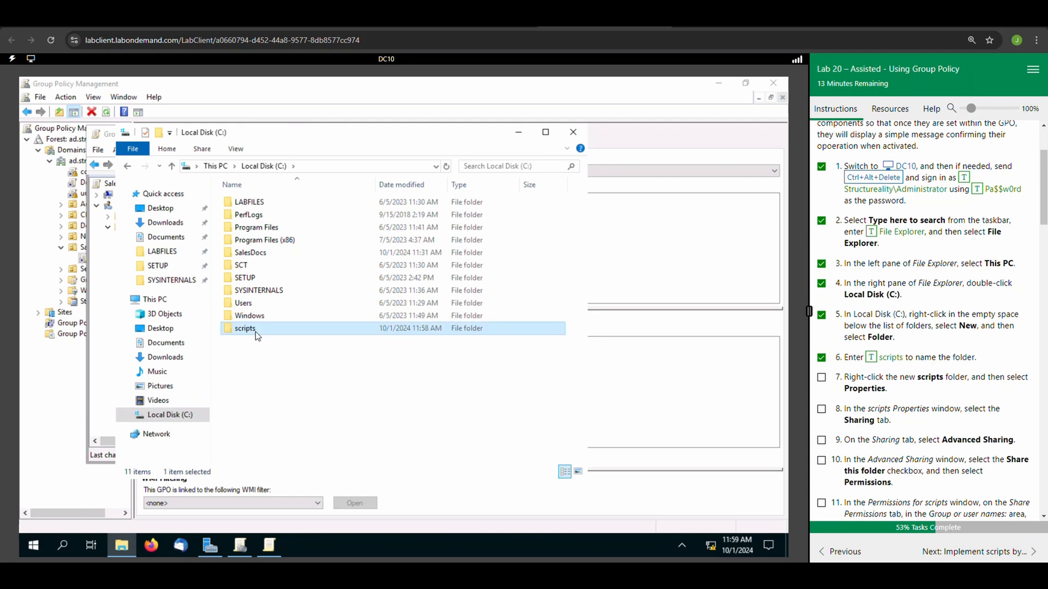
{"action": "left_click", "coordinate": [296, 320]}
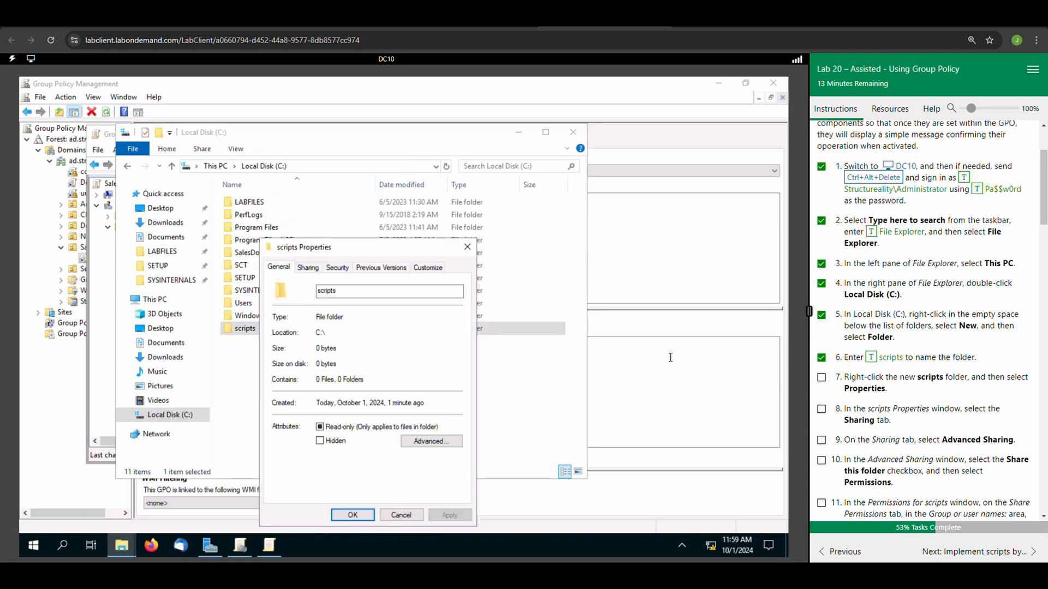
{"action": "left_click", "coordinate": [822, 378]}
{"action": "left_click", "coordinate": [309, 268]}
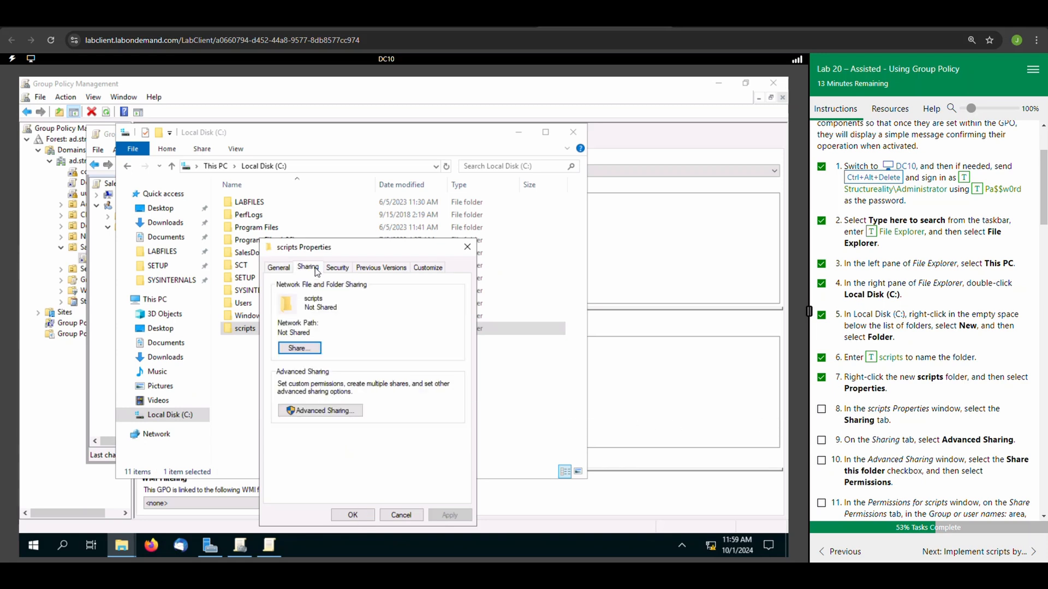
{"action": "left_click", "coordinate": [822, 410]}
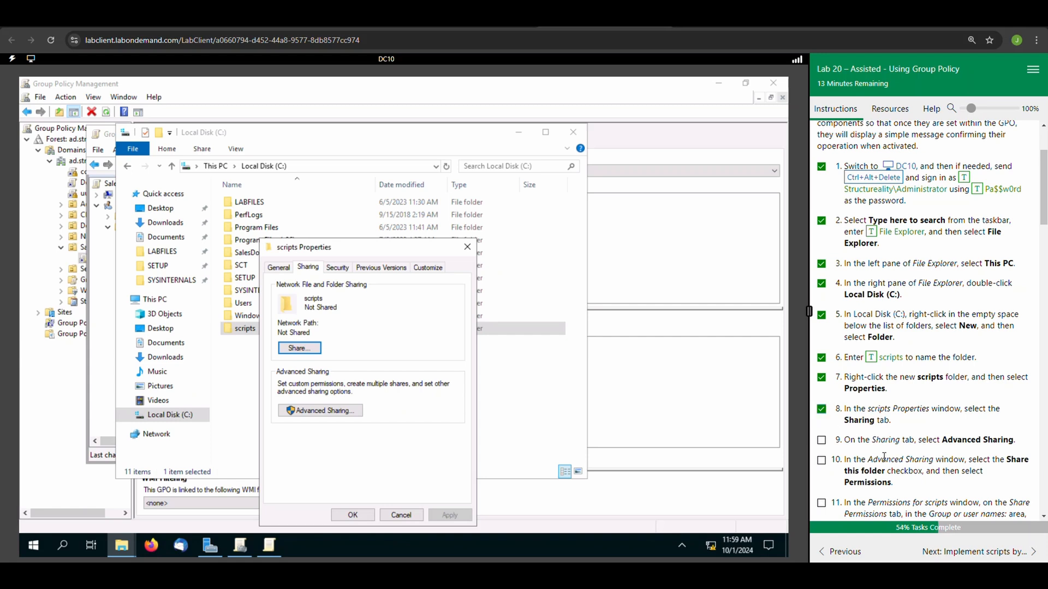
{"action": "left_click", "coordinate": [336, 412]}
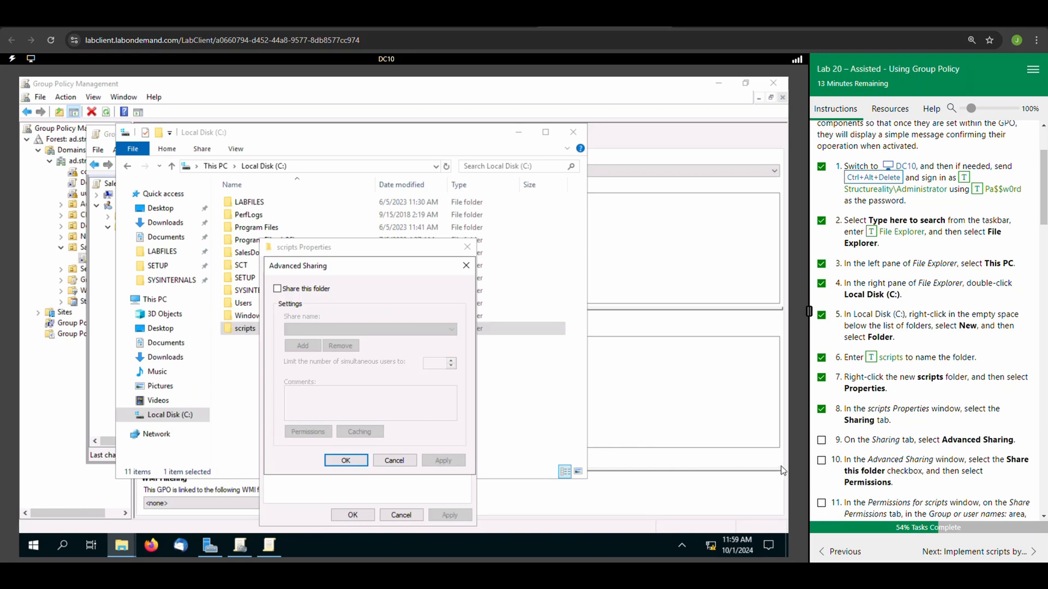
{"action": "left_click", "coordinate": [822, 441]}
Share the scripts folder and allow Everyone Full Control in its share permissions, marking lab tasks 10, 11 and 12 complete.
{"action": "left_click", "coordinate": [277, 290]}
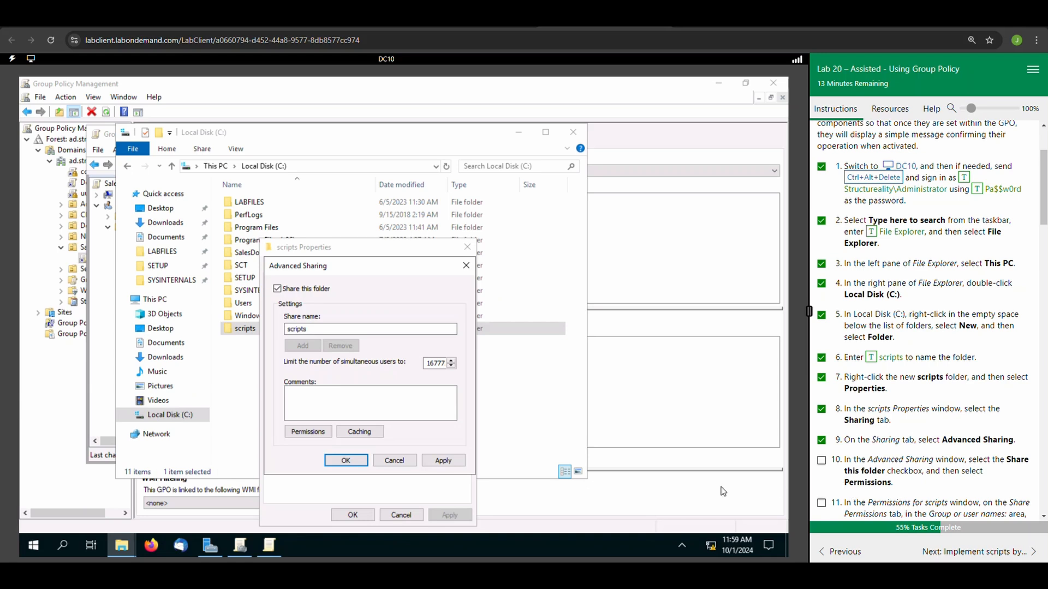
{"action": "left_click", "coordinate": [307, 431]}
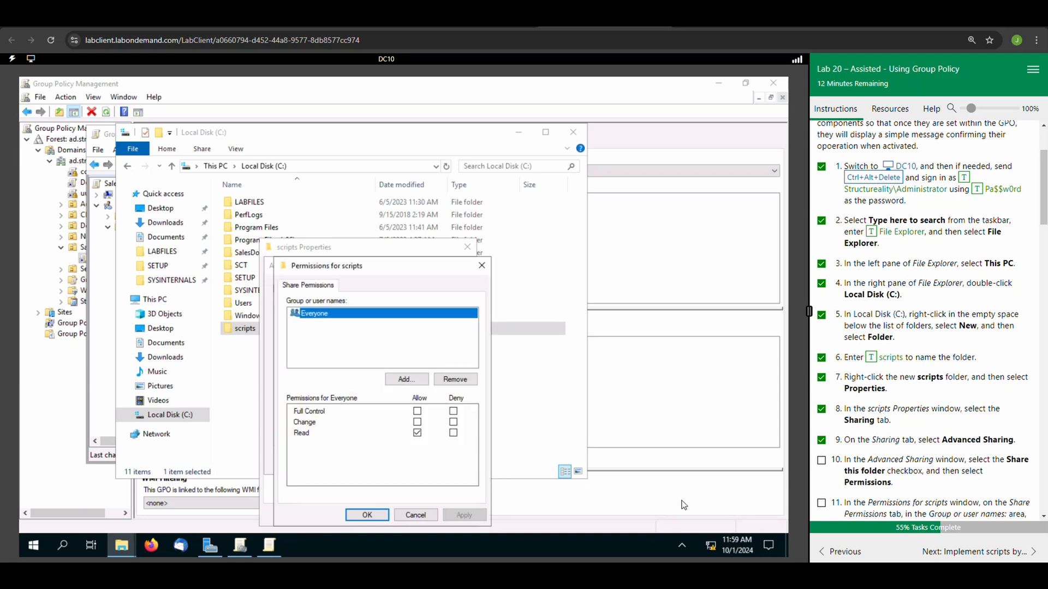
{"action": "left_click", "coordinate": [821, 460]}
{"action": "scroll", "coordinate": [896, 482], "scroll_direction": "down", "scroll_amount": 4}
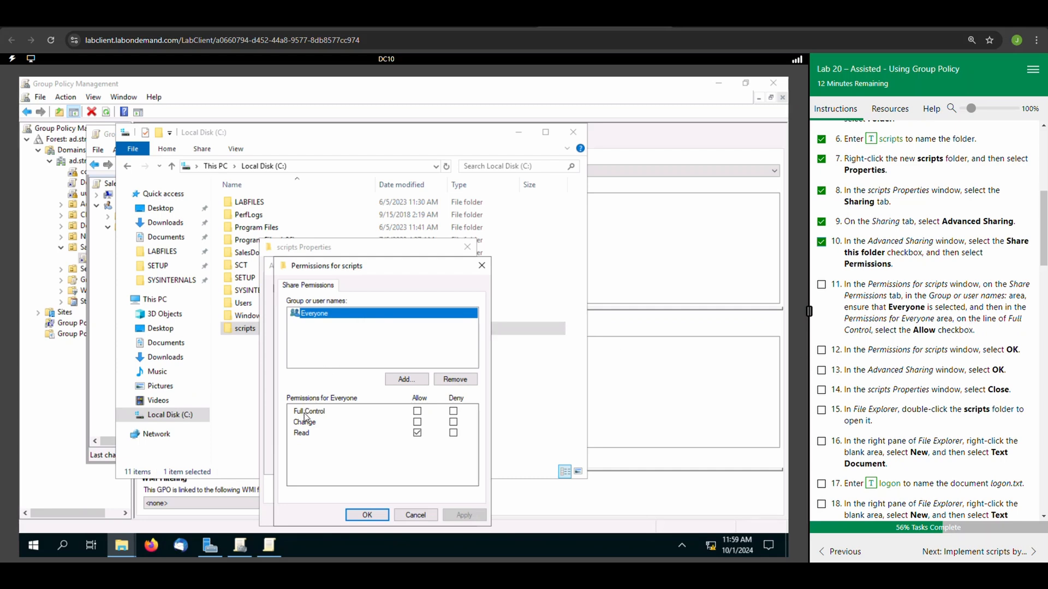
{"action": "left_click", "coordinate": [418, 411]}
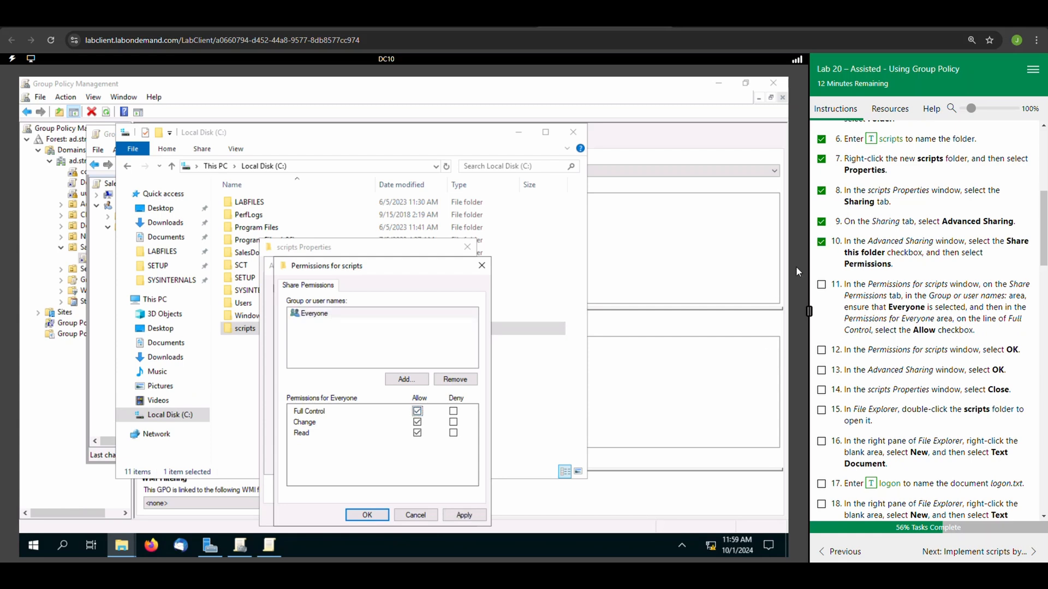
{"action": "left_click", "coordinate": [824, 287]}
{"action": "left_click", "coordinate": [367, 516]}
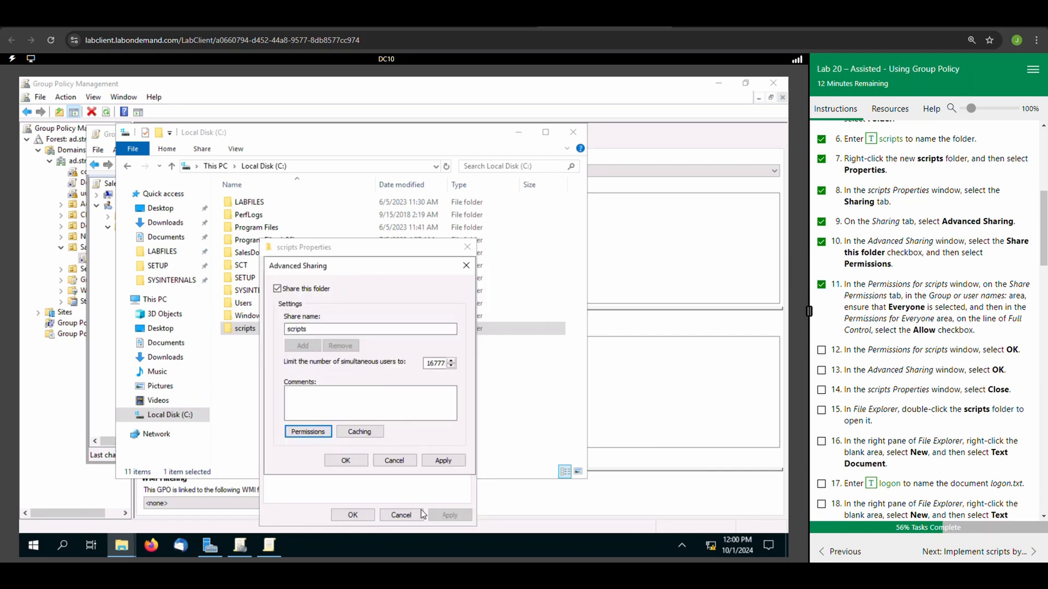
{"action": "left_click", "coordinate": [822, 350]}
Accept the advanced sharing settings and close the scripts folder's properties, marking lab tasks 13 and 14 complete.
{"action": "left_click", "coordinate": [346, 460]}
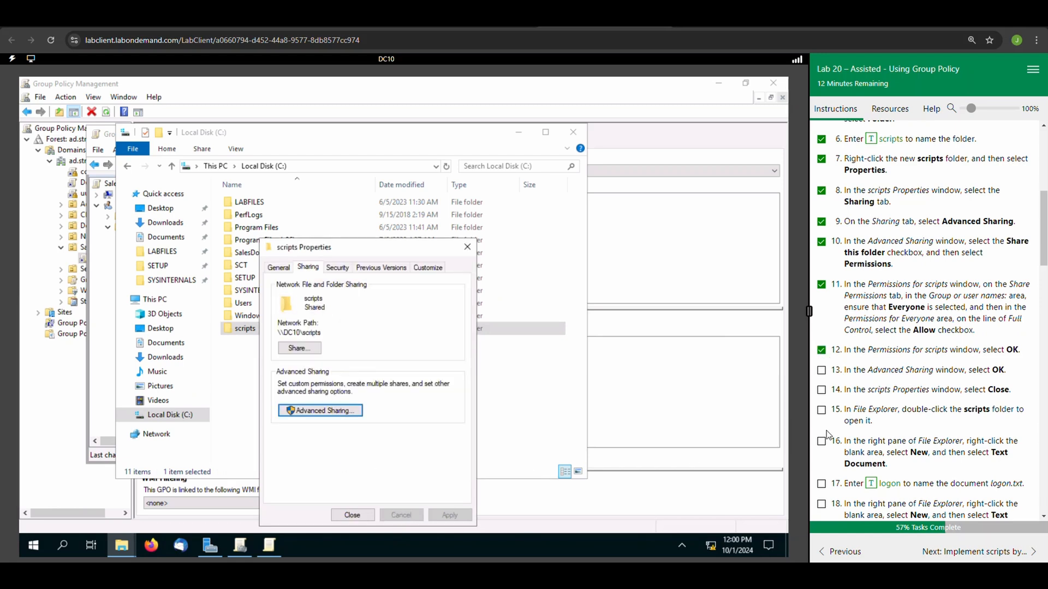
{"action": "left_click", "coordinate": [821, 370]}
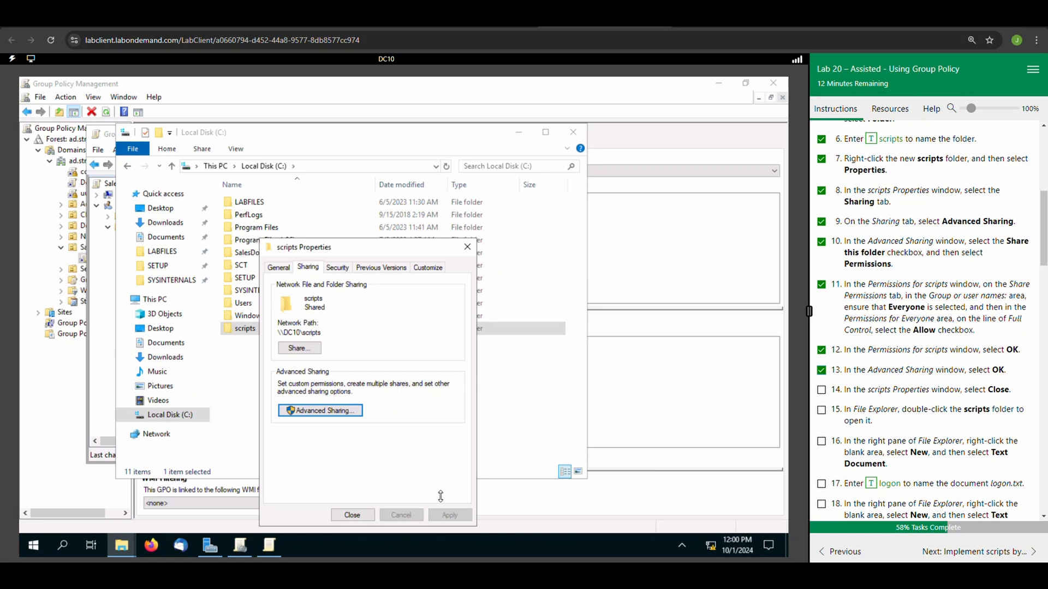
{"action": "left_click", "coordinate": [346, 517]}
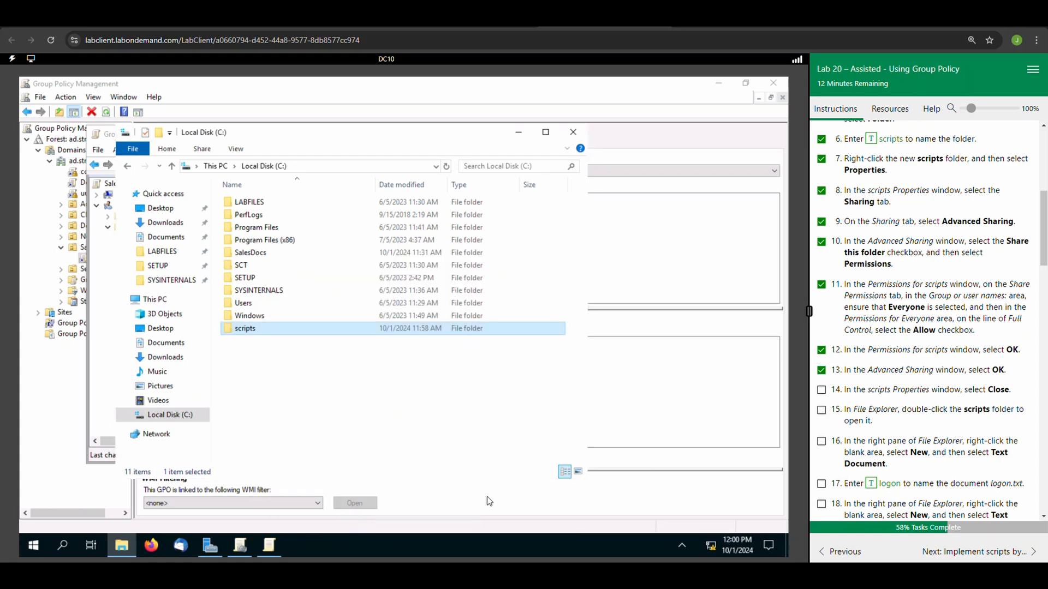
{"action": "left_click", "coordinate": [822, 391]}
Open the scripts folder and create a text document named logon in it, marking lab tasks 15, 16 and 17 complete.
{"action": "scroll", "coordinate": [929, 251], "scroll_direction": "down", "scroll_amount": 2}
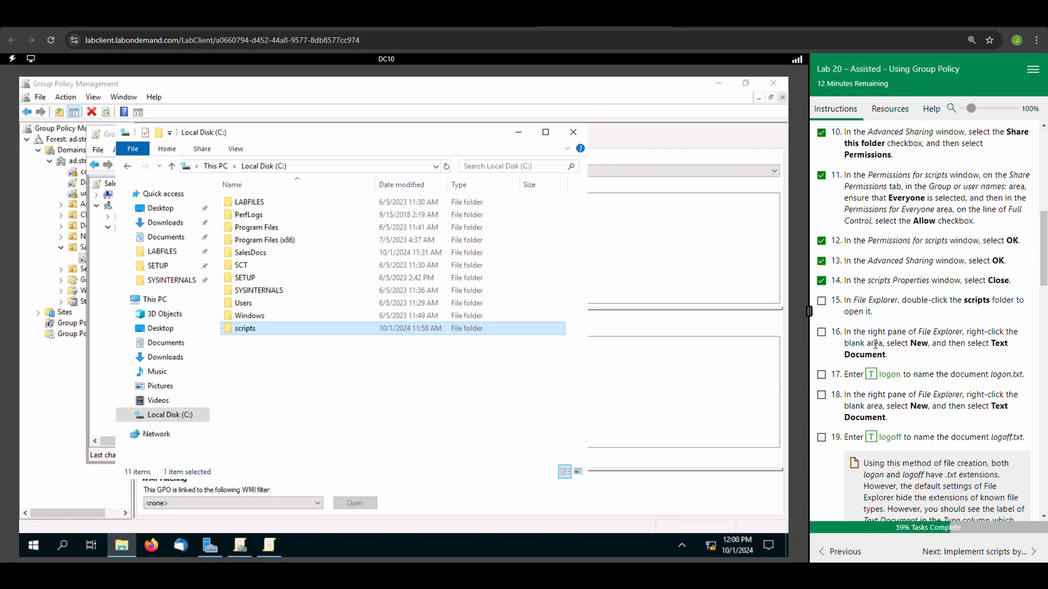
{"action": "double_click", "coordinate": [267, 332]}
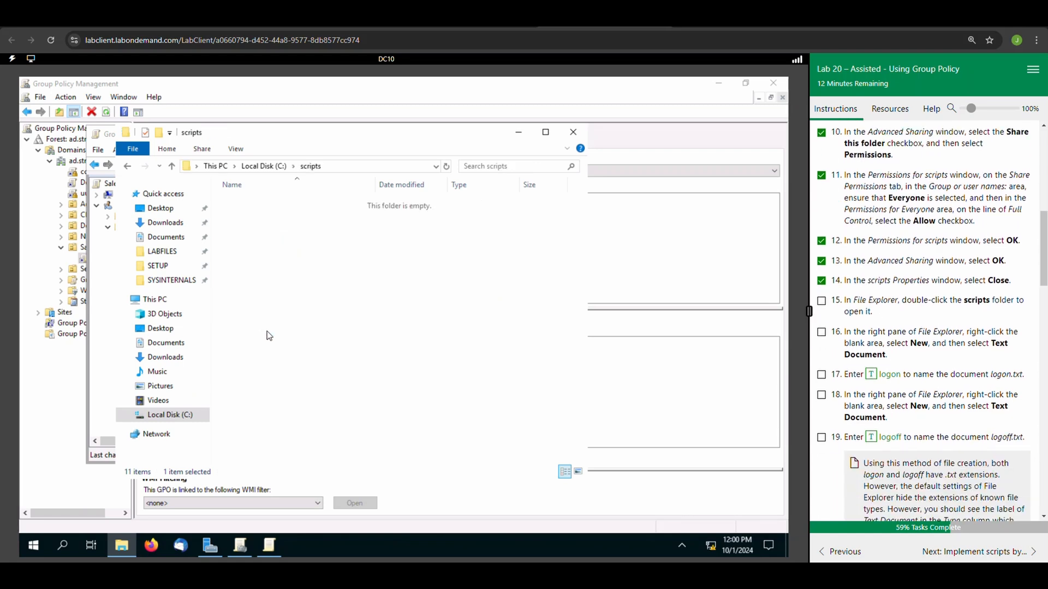
{"action": "left_click", "coordinate": [822, 301]}
{"action": "right_click", "coordinate": [255, 234]}
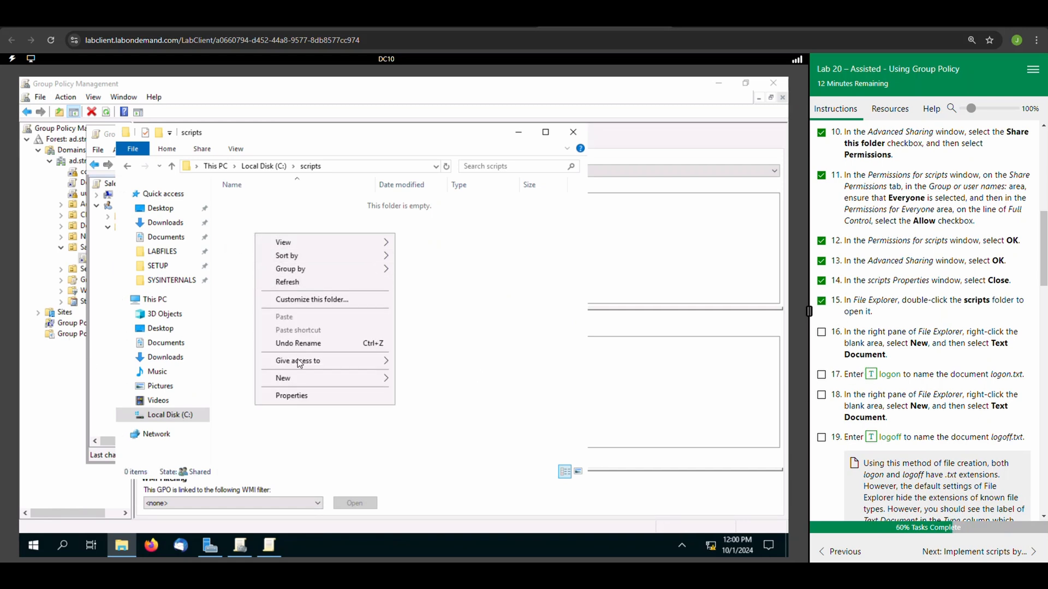
{"action": "mouse_move", "coordinate": [296, 378]}
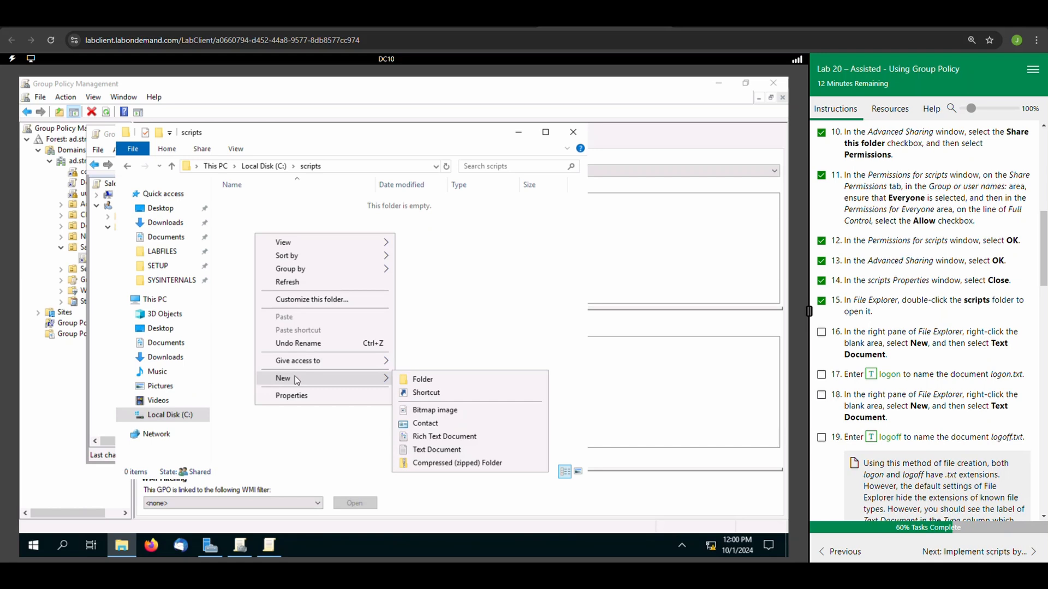
{"action": "left_click", "coordinate": [436, 451]}
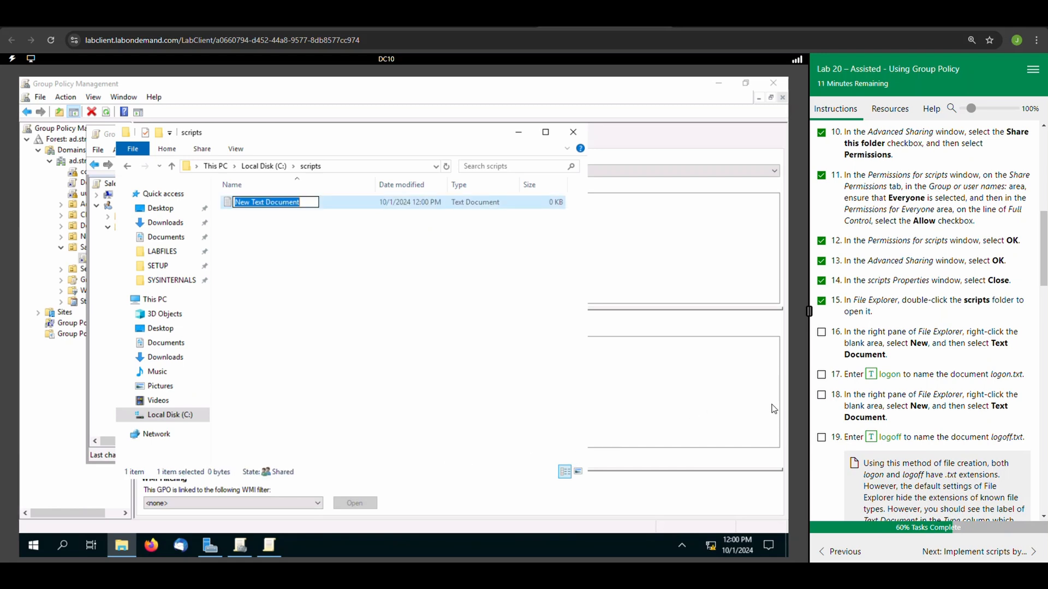
{"action": "left_click", "coordinate": [823, 333]}
{"action": "left_click", "coordinate": [871, 374]}
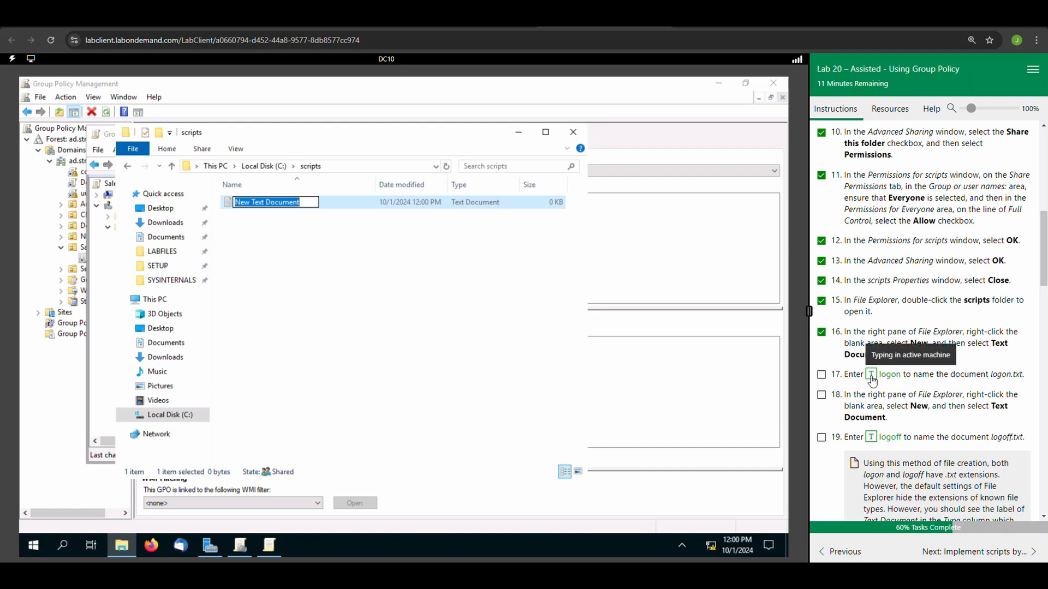
{"action": "left_click", "coordinate": [392, 322]}
{"action": "left_click", "coordinate": [822, 375]}
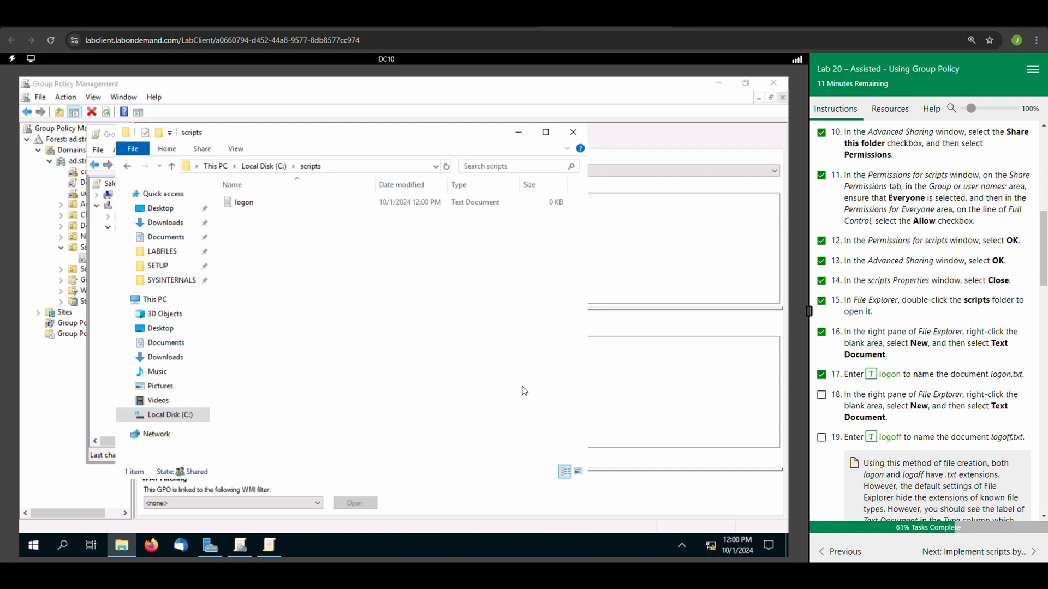
Create a second text document named logoff in the scripts folder, and mark lab tasks 18 and 19 complete.
{"action": "right_click", "coordinate": [230, 275]}
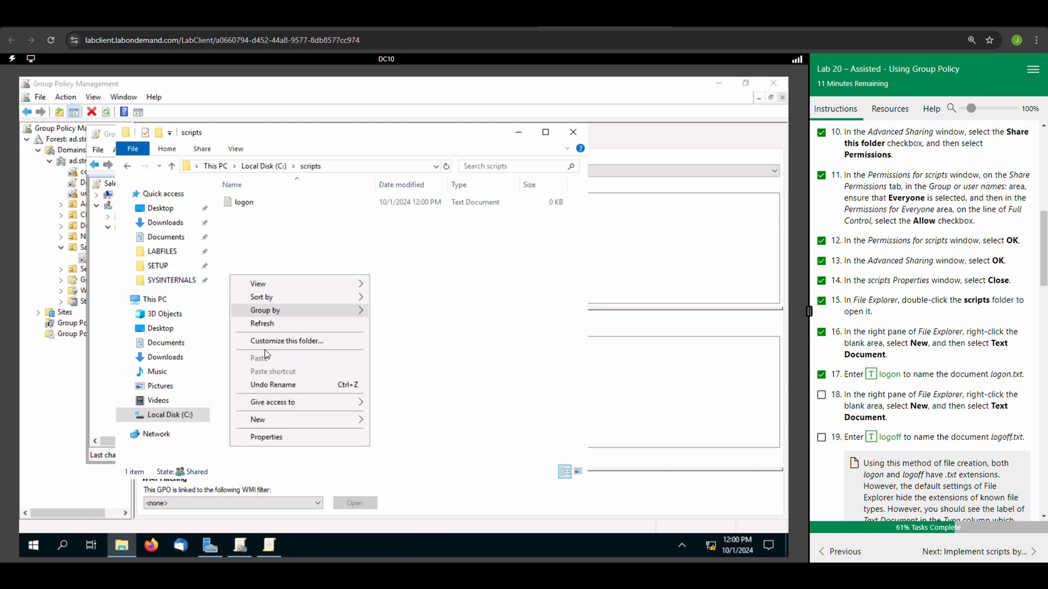
{"action": "mouse_move", "coordinate": [334, 419]}
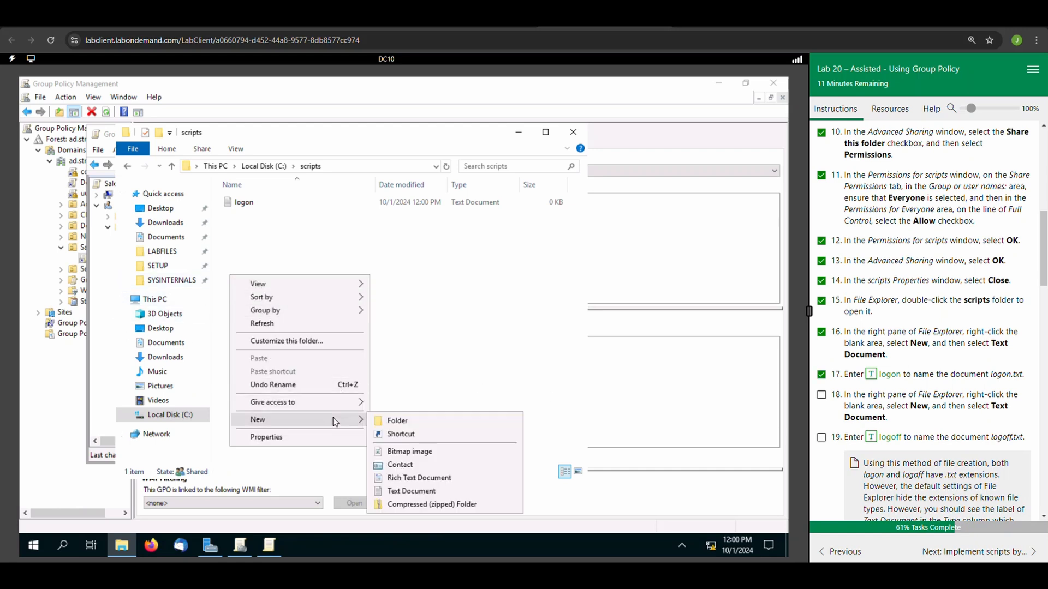
{"action": "left_click", "coordinate": [451, 496]}
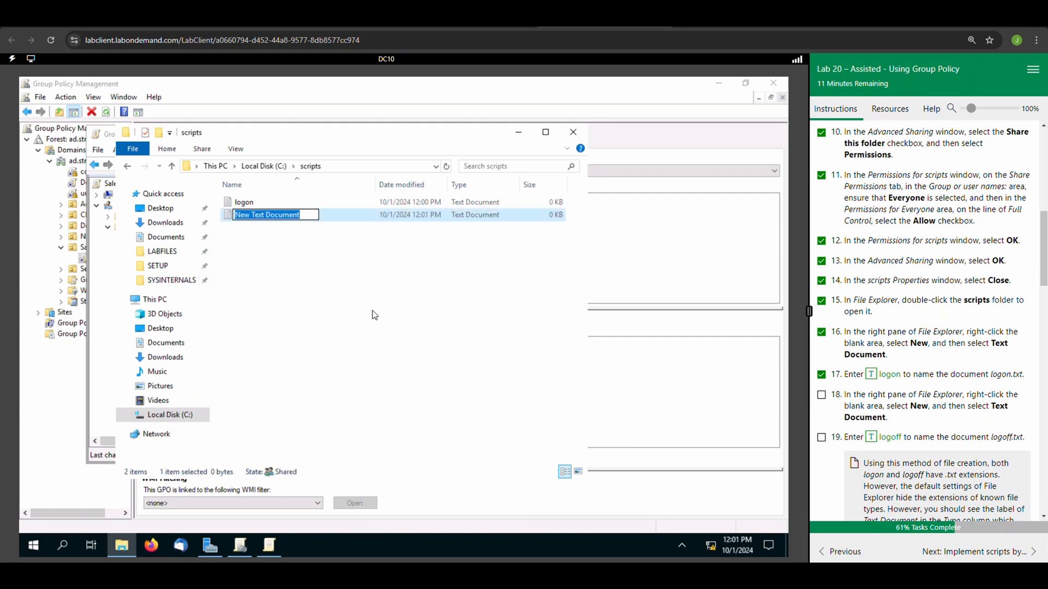
{"action": "left_click", "coordinate": [876, 447]}
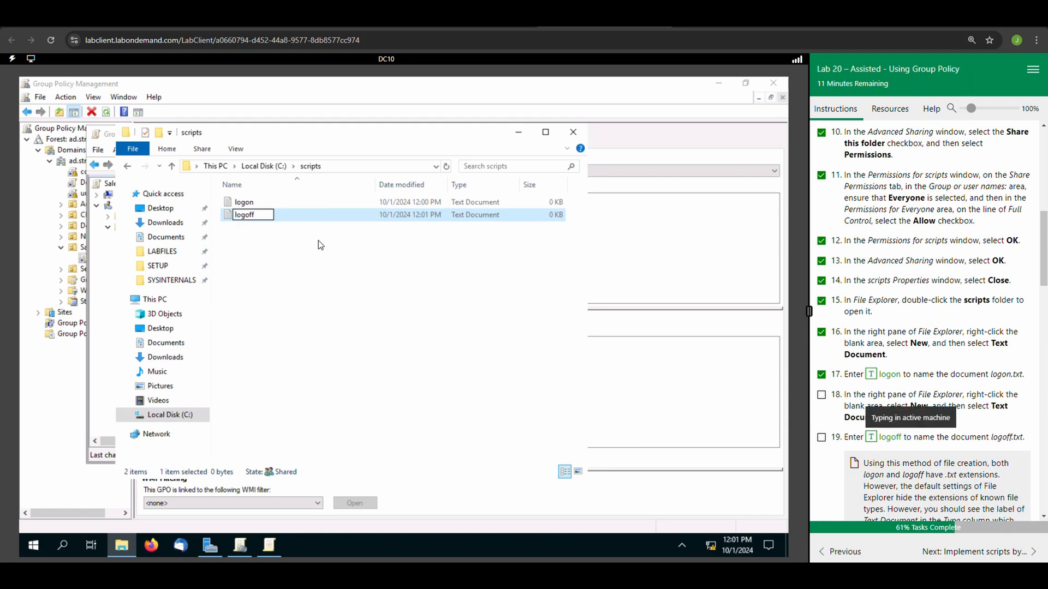
{"action": "left_click", "coordinate": [819, 397]}
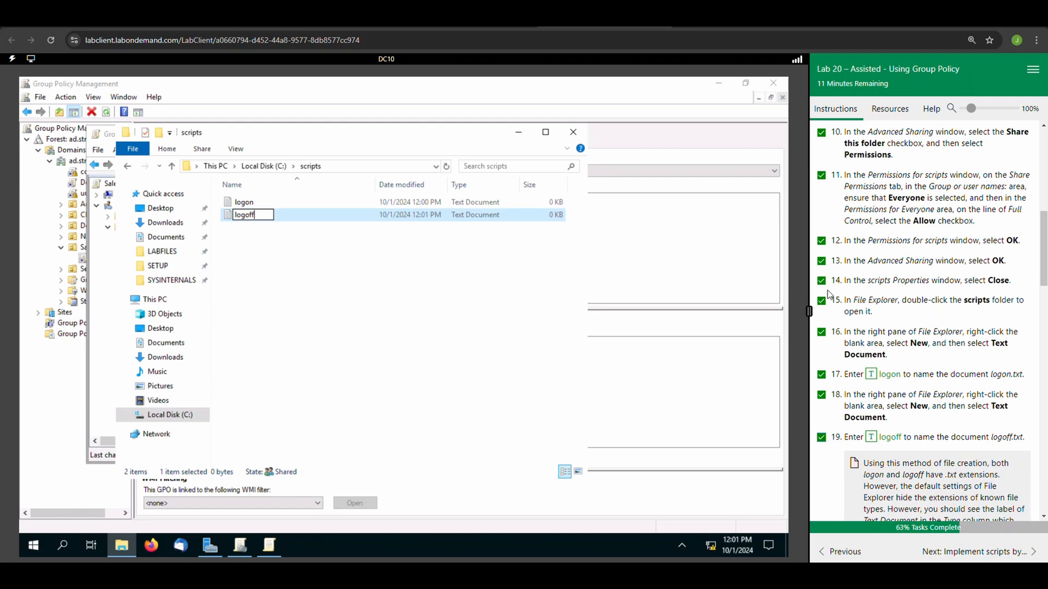
{"action": "scroll", "coordinate": [829, 297], "scroll_direction": "down", "scroll_amount": 2}
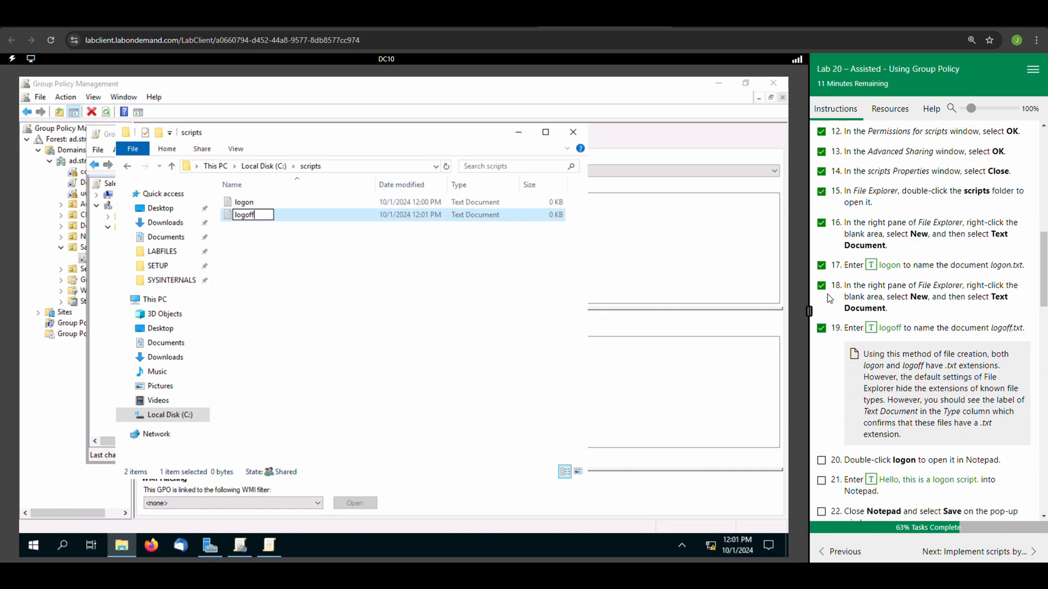
{"action": "left_click", "coordinate": [341, 278]}
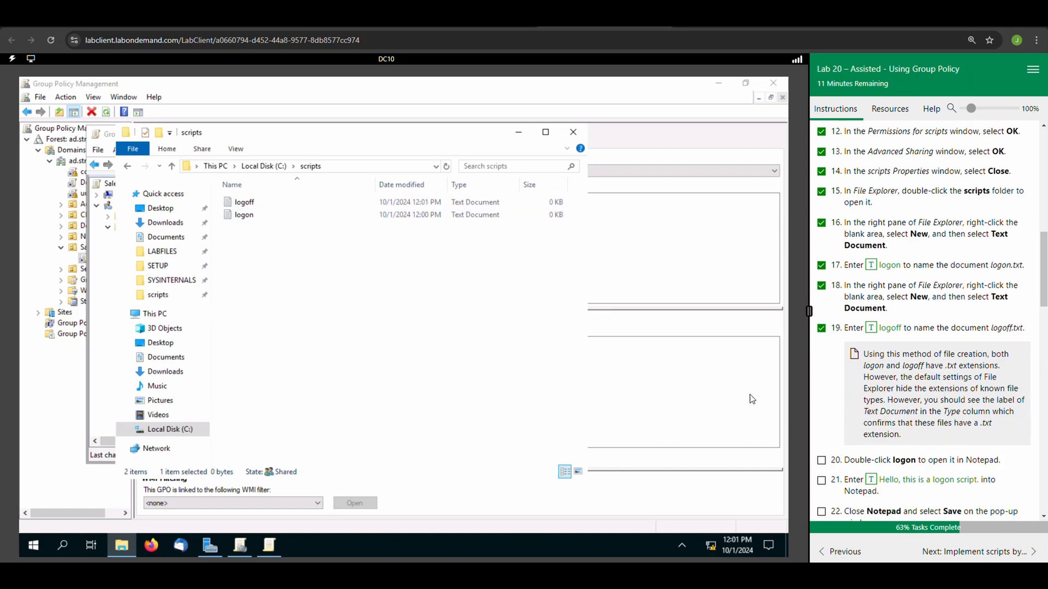
Write "Hello, this is a logon script." in the logon document and save it, marking task 20 complete and extending the lab by 15 minutes.
{"action": "left_click", "coordinate": [252, 218]}
{"action": "double_click", "coordinate": [253, 217]}
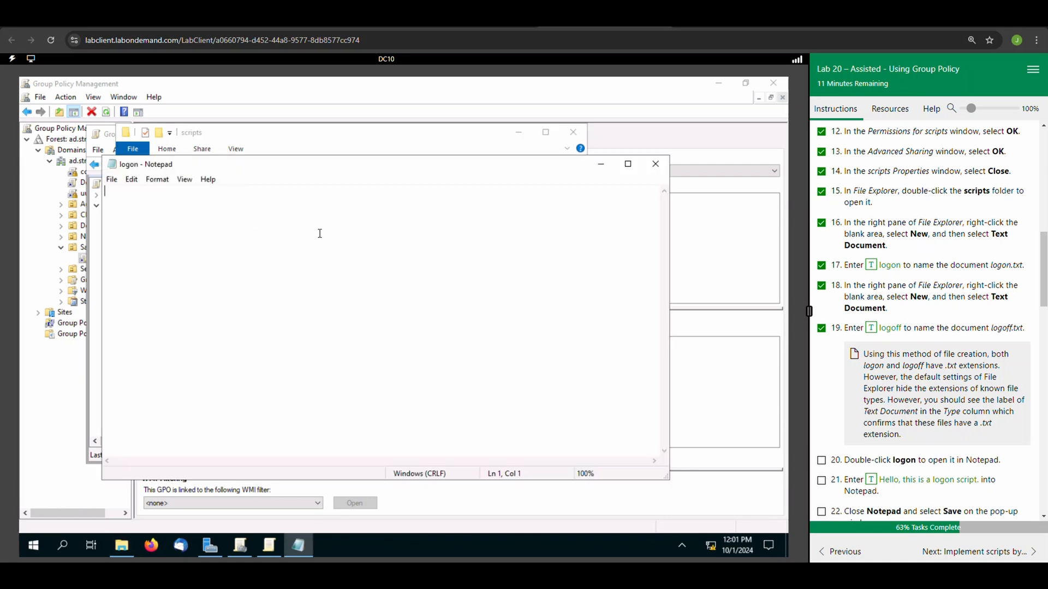
{"action": "left_click", "coordinate": [822, 460]}
{"action": "left_click", "coordinate": [872, 481]}
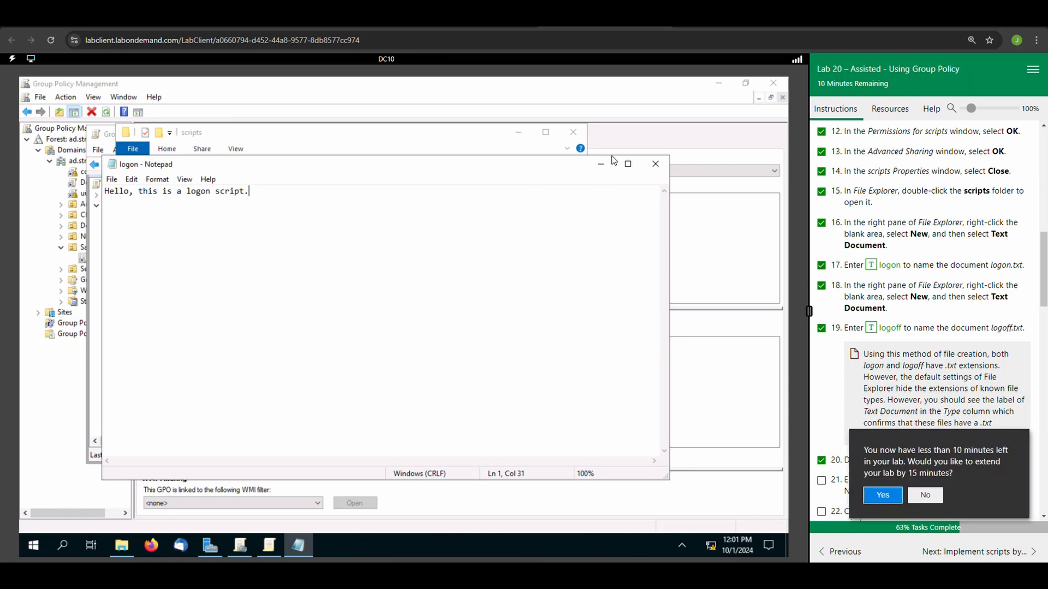
{"action": "left_click", "coordinate": [656, 164]}
{"action": "left_click", "coordinate": [882, 495]}
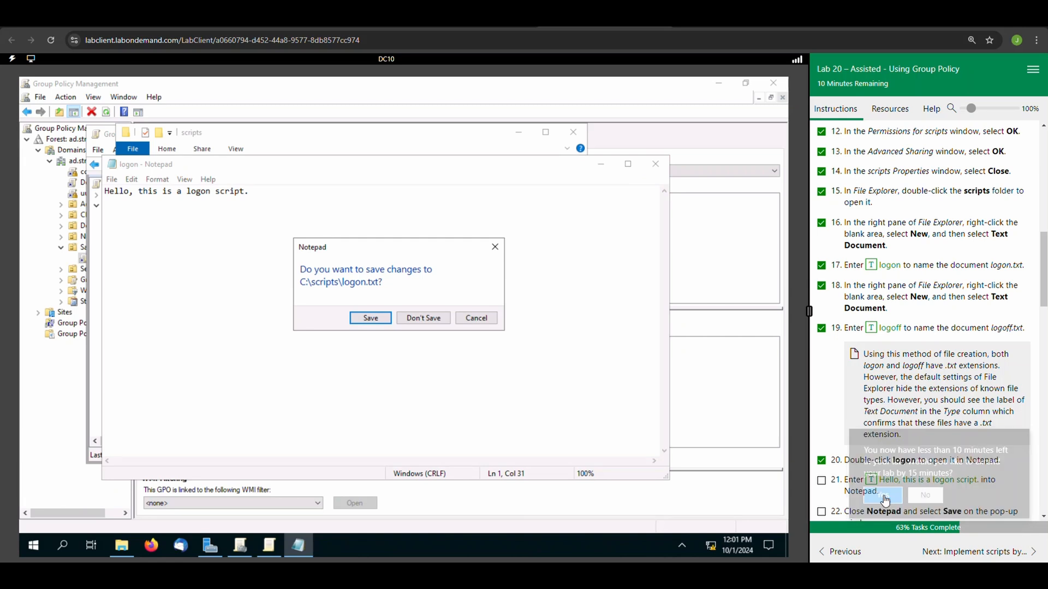
{"action": "left_click", "coordinate": [371, 318]}
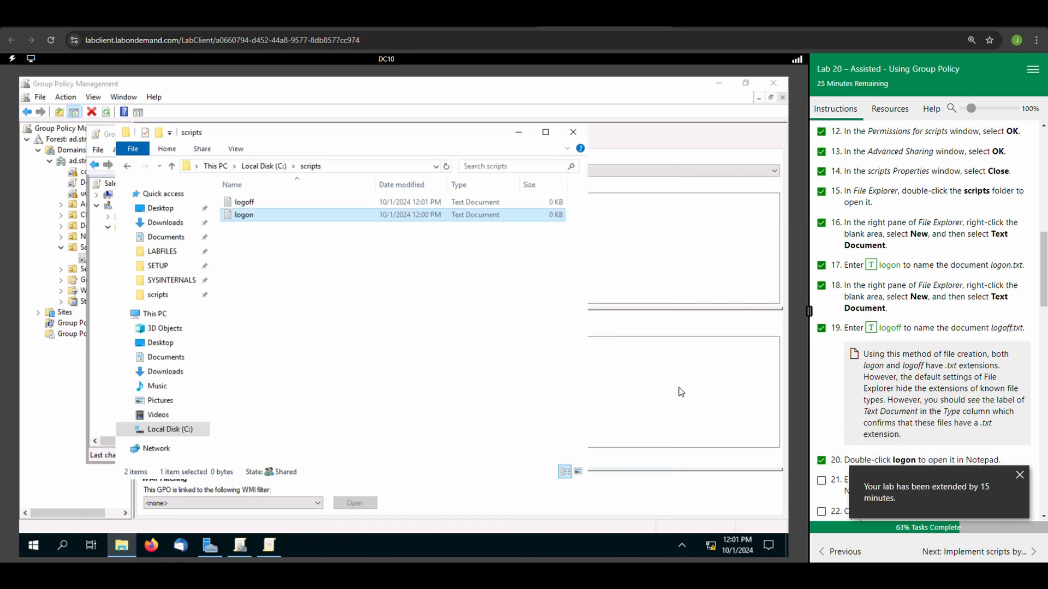
Dismiss the lab extension notice, mark lab tasks 21 and 22 complete, and check the saved text in the logon document.
{"action": "left_click", "coordinate": [1018, 477]}
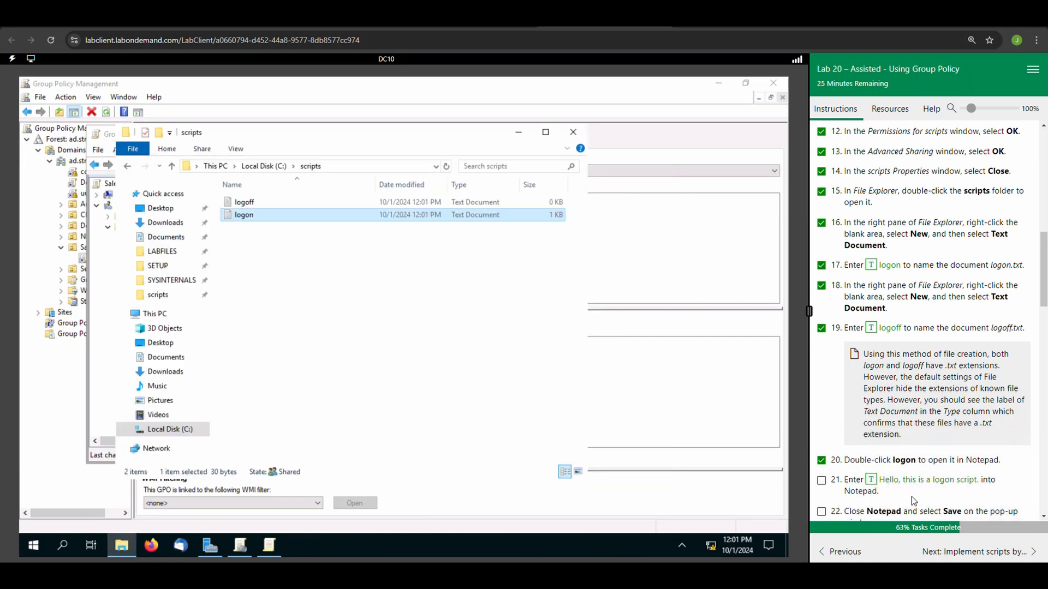
{"action": "left_click", "coordinate": [821, 481]}
{"action": "scroll", "coordinate": [827, 488], "scroll_direction": "down", "scroll_amount": 2}
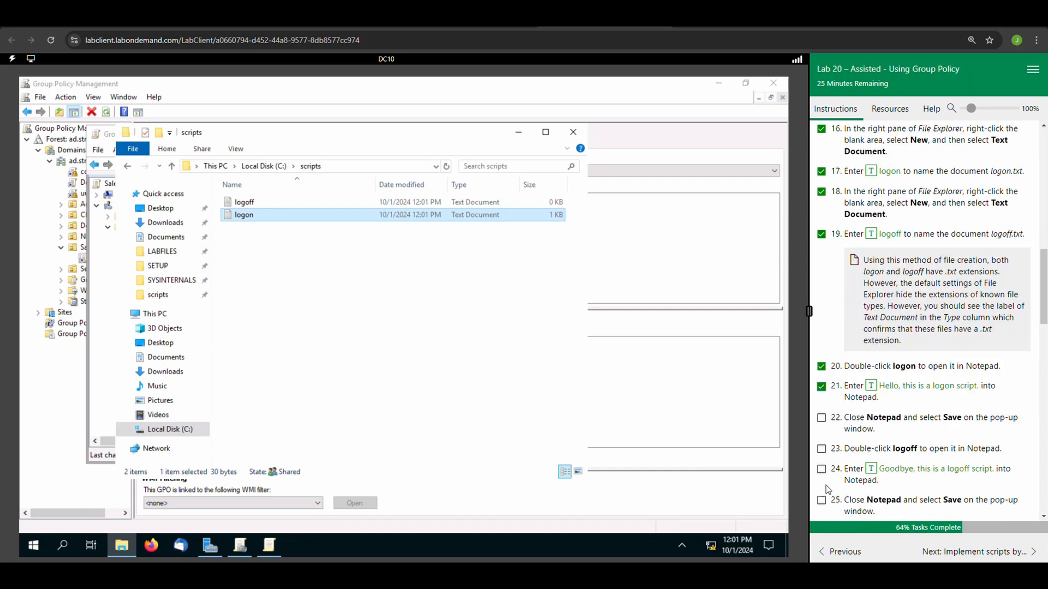
{"action": "left_click", "coordinate": [821, 403]}
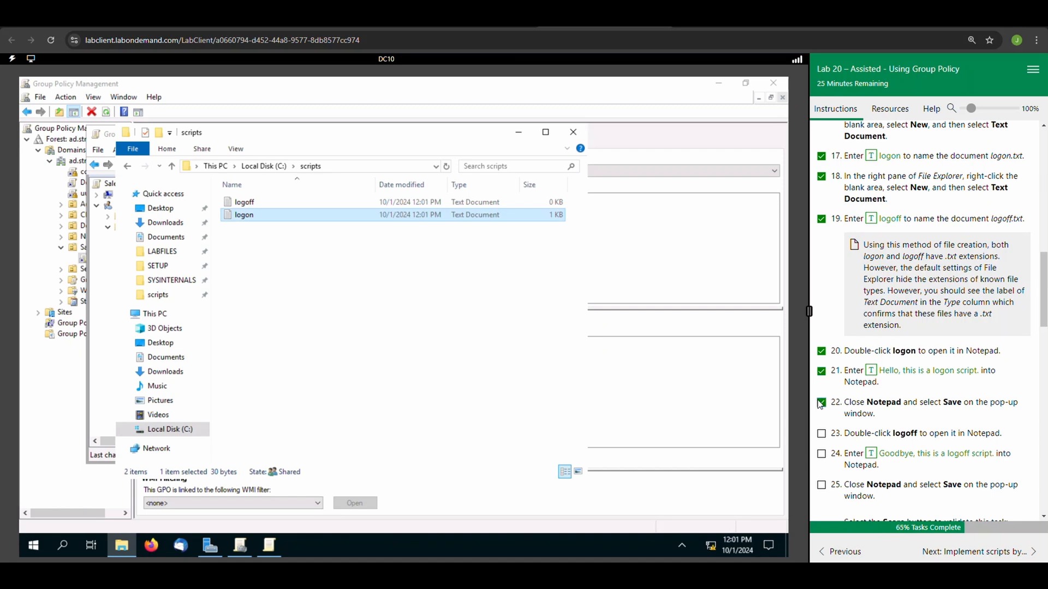
{"action": "double_click", "coordinate": [249, 218]}
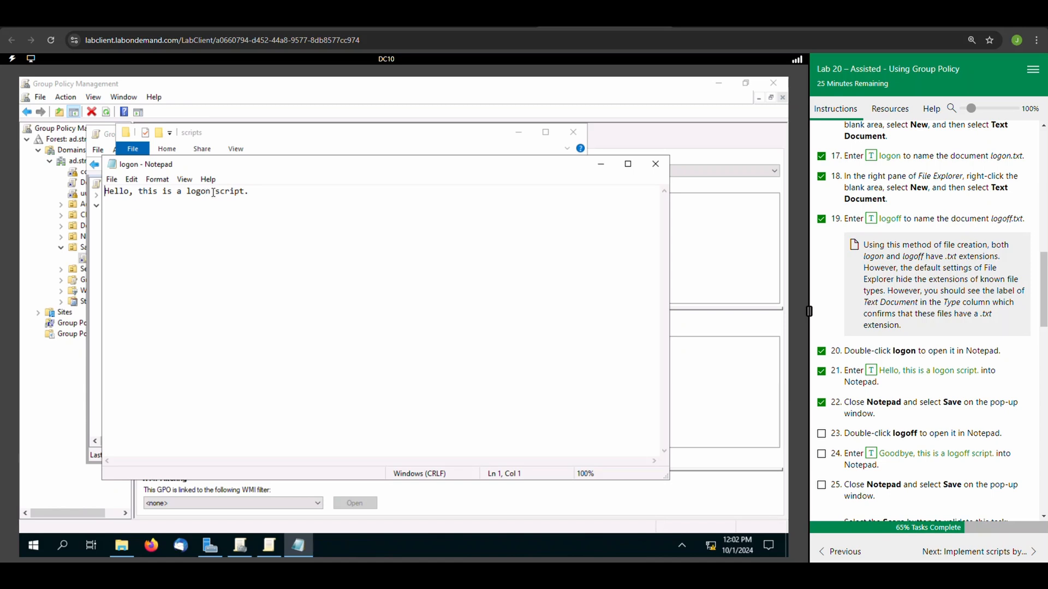
{"action": "left_click", "coordinate": [655, 165]}
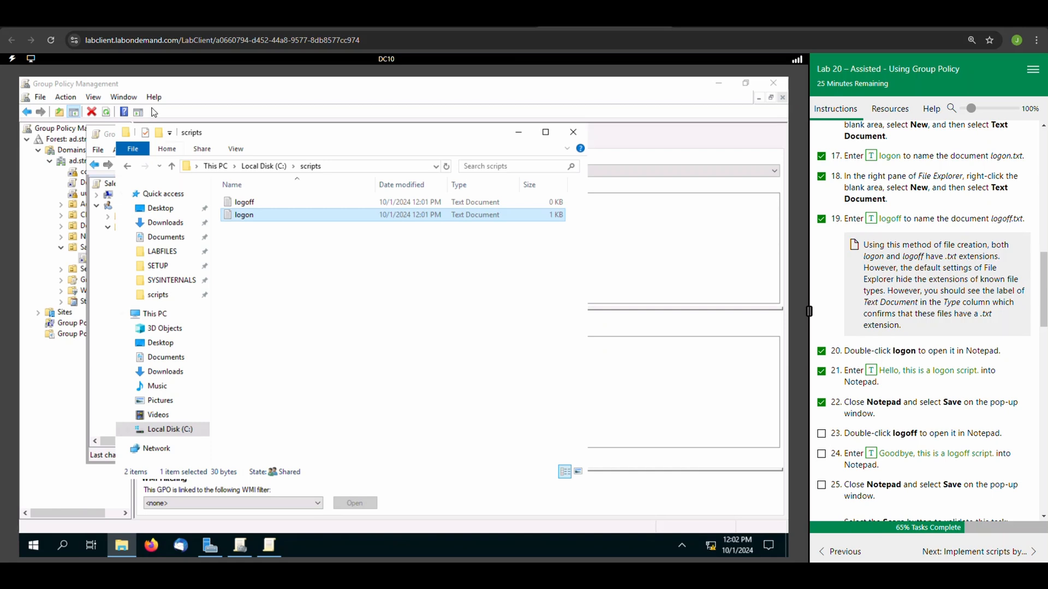
Write "Goodbye, this is a logoff script." in the logoff document and save it on closing.
{"action": "left_click", "coordinate": [249, 205]}
{"action": "double_click", "coordinate": [248, 207]}
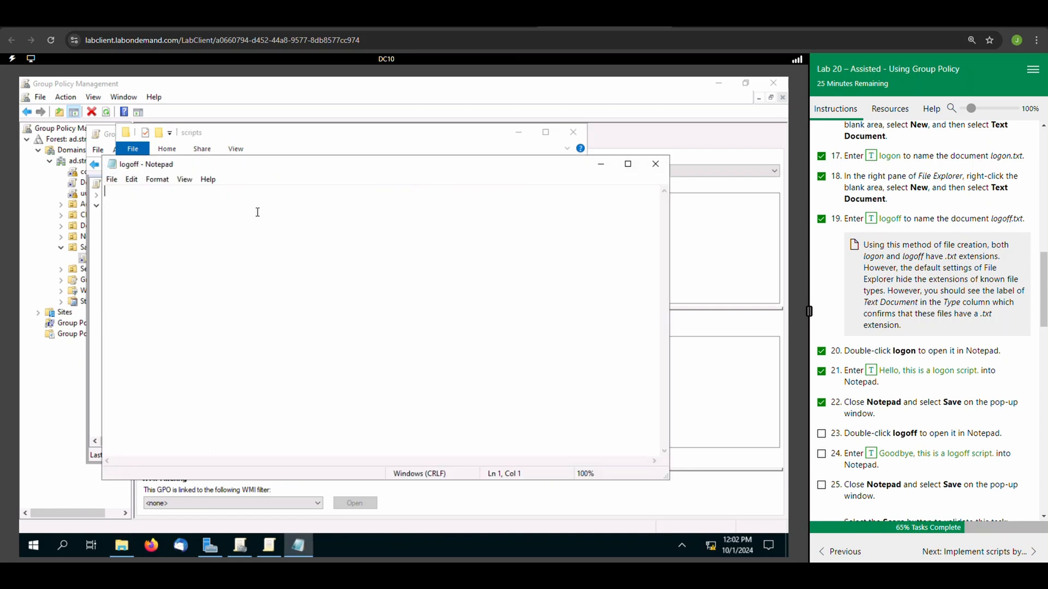
{"action": "left_click", "coordinate": [875, 454]}
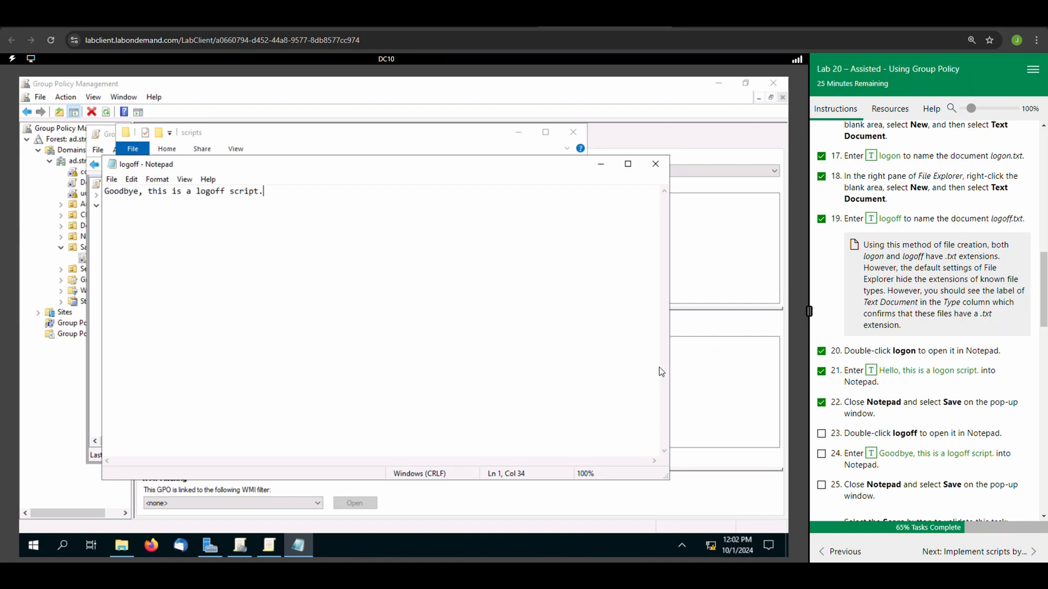
{"action": "left_click", "coordinate": [656, 163]}
{"action": "left_click", "coordinate": [372, 319]}
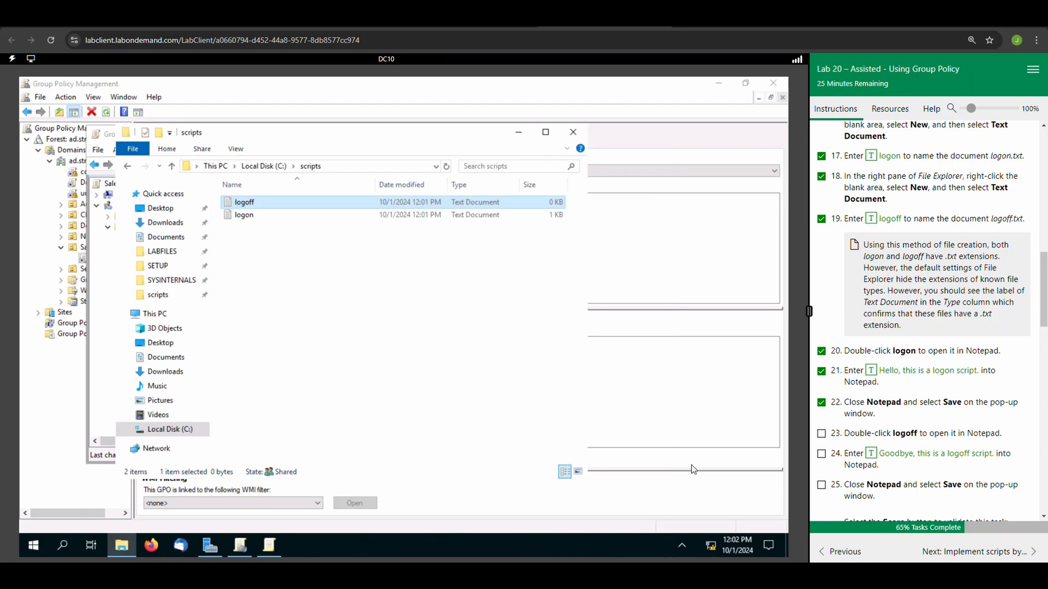
Mark lab tasks 23, 24 and 25 complete and score the logon and logoff file task.
{"action": "left_click", "coordinate": [822, 435]}
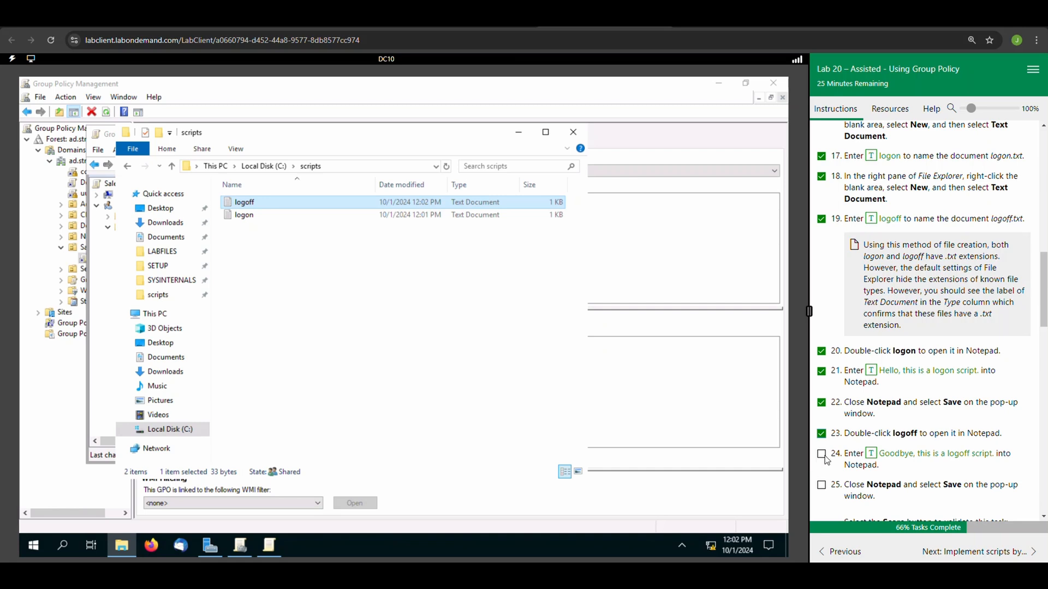
{"action": "left_click", "coordinate": [825, 456]}
{"action": "scroll", "coordinate": [827, 461], "scroll_direction": "down", "scroll_amount": 1}
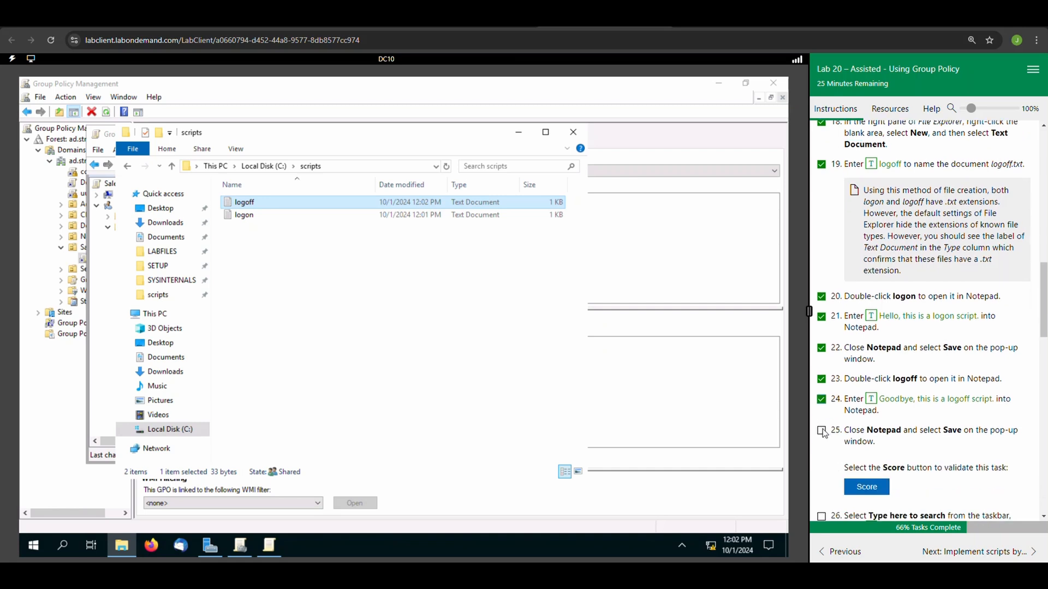
{"action": "left_click", "coordinate": [825, 432]}
{"action": "scroll", "coordinate": [916, 470], "scroll_direction": "down", "scroll_amount": 2}
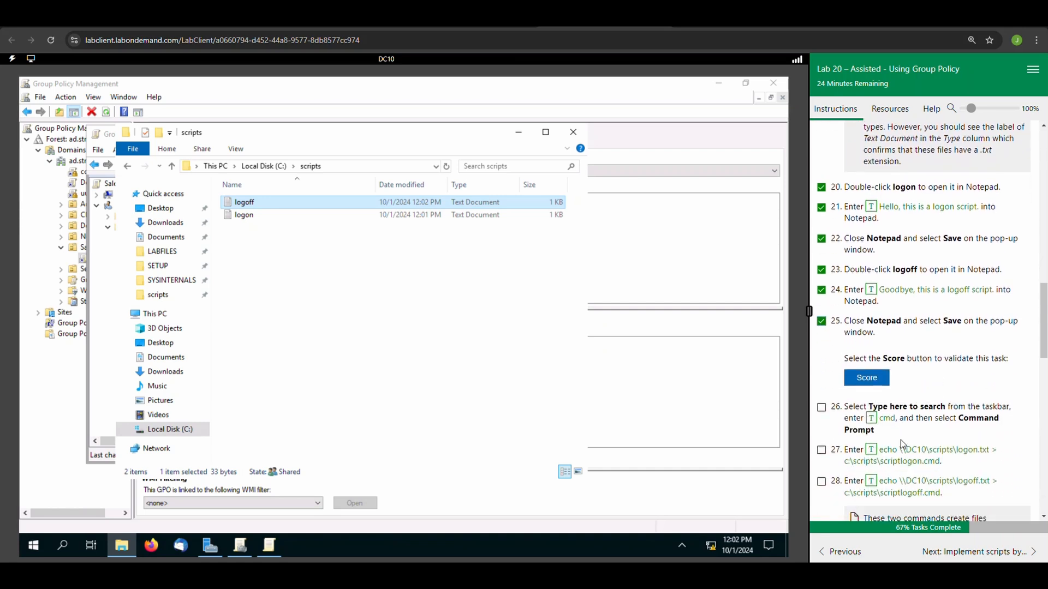
{"action": "left_click", "coordinate": [865, 380]}
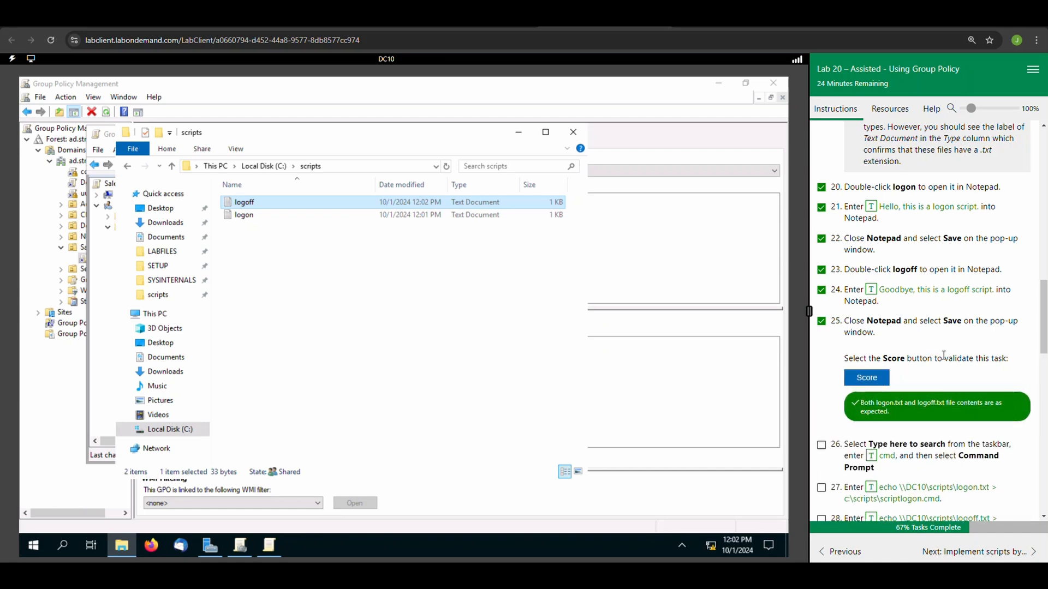
Search for cmd on DC10, open Command Prompt, and mark lab task 26 complete.
{"action": "scroll", "coordinate": [944, 355], "scroll_direction": "down", "scroll_amount": 2}
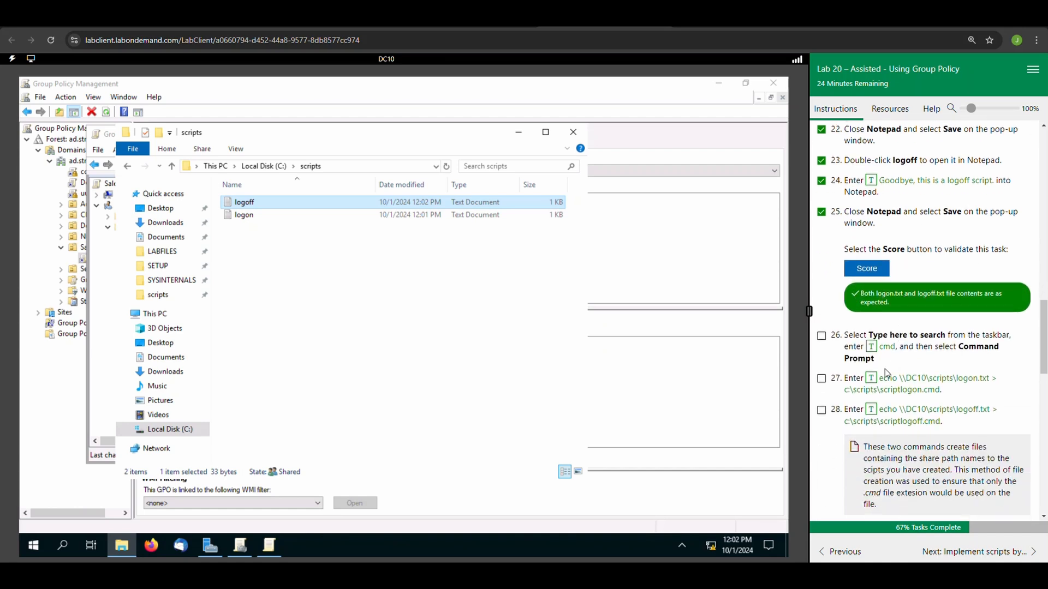
{"action": "left_click", "coordinate": [67, 546]}
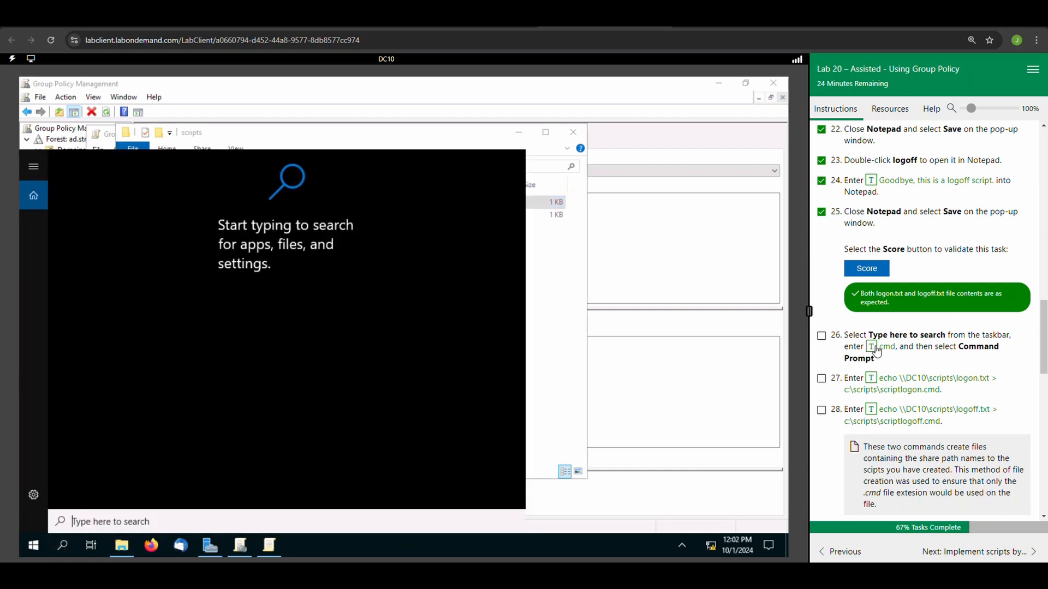
{"action": "left_click", "coordinate": [873, 347]}
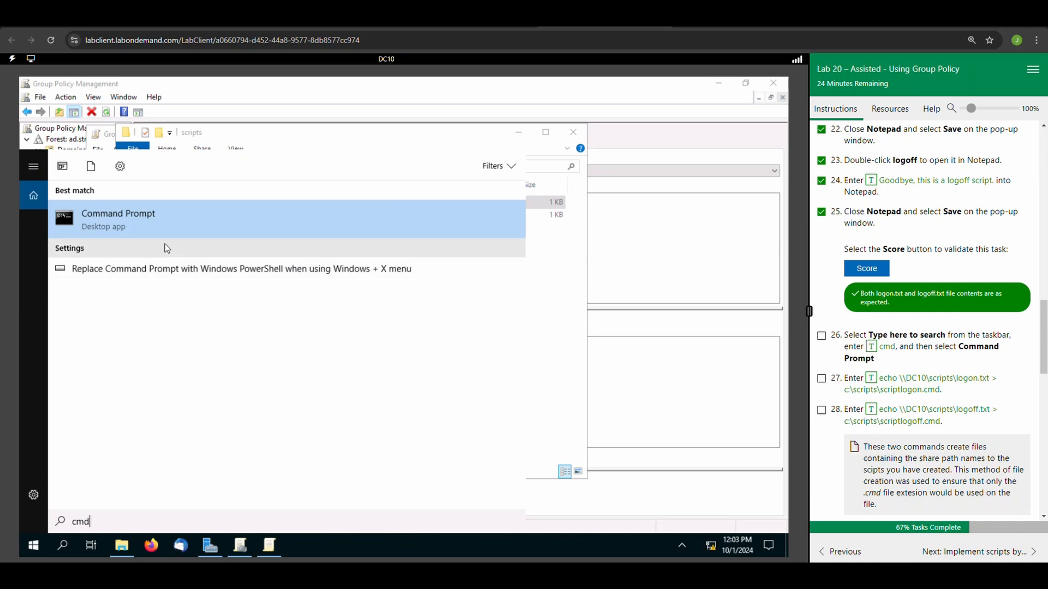
{"action": "left_click", "coordinate": [142, 223]}
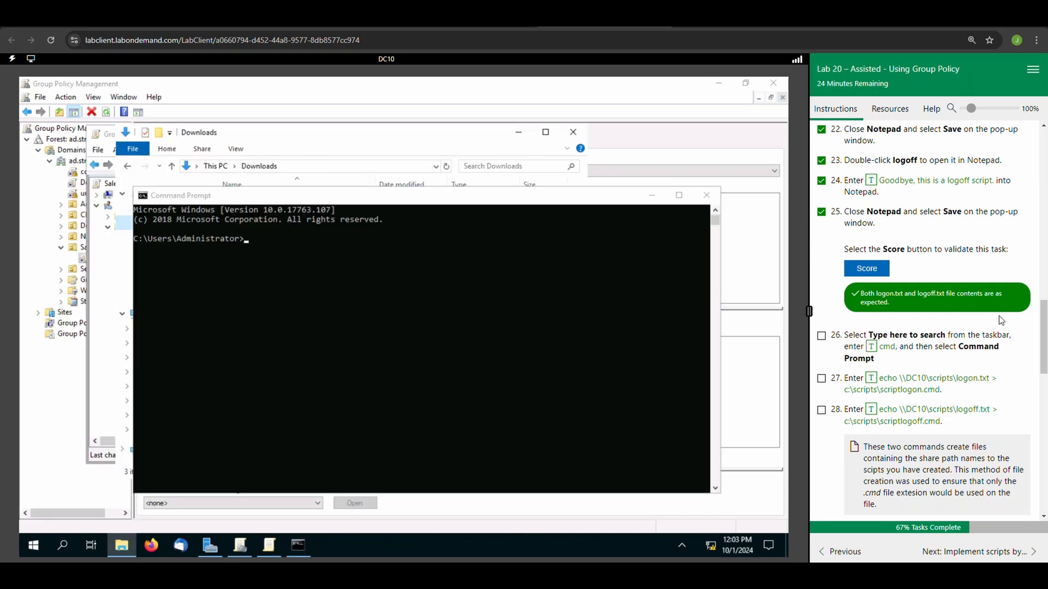
{"action": "left_click", "coordinate": [822, 336]}
{"action": "left_click", "coordinate": [868, 380]}
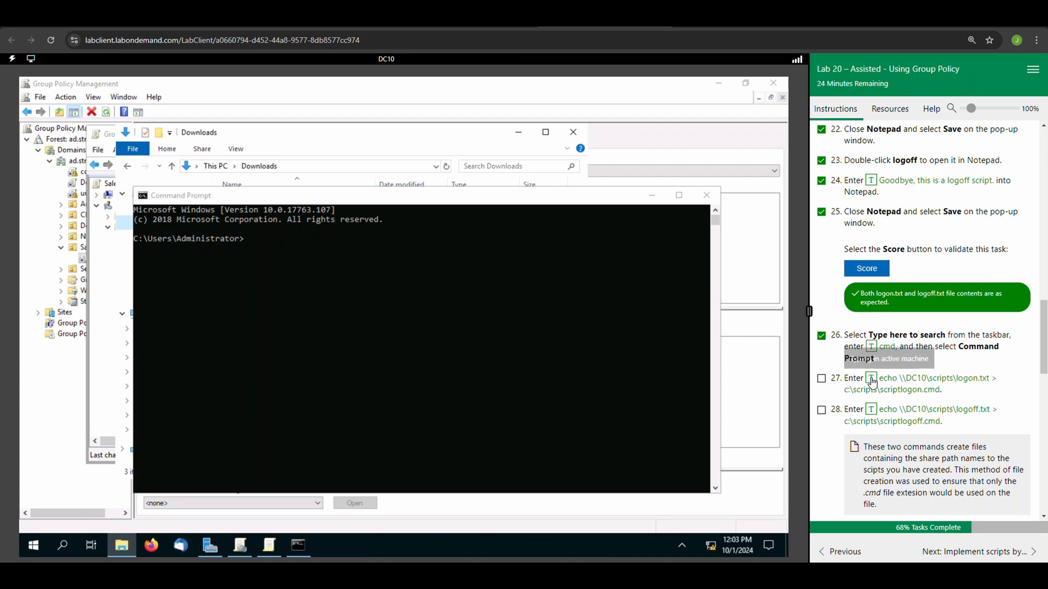
{"action": "left_click", "coordinate": [424, 309]}
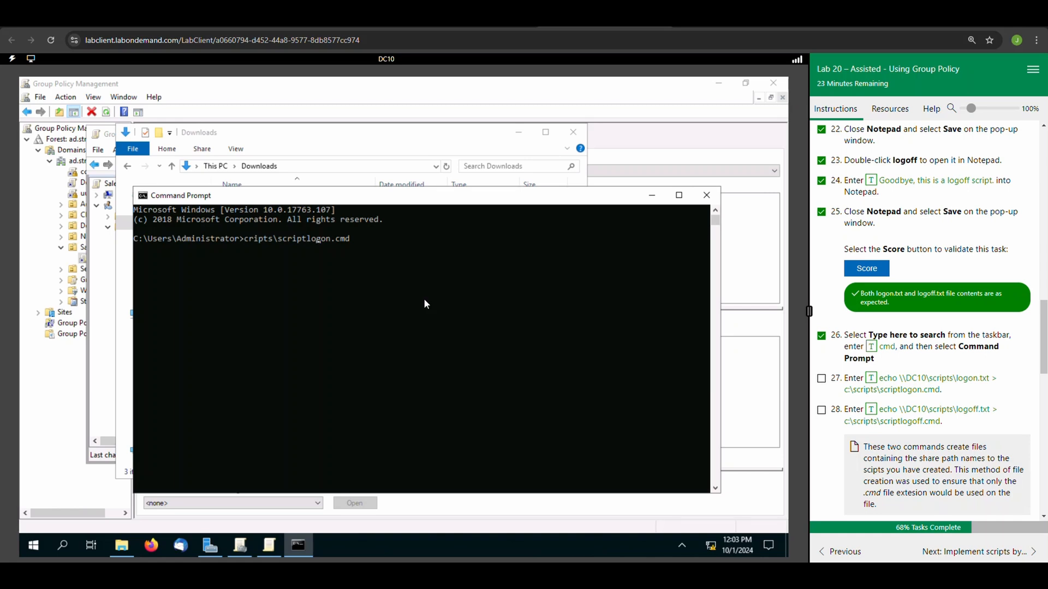
{"action": "key", "text": "BackSpace"}
{"action": "key", "text": "BackSpace"}
{"action": "key", "text": "BackSpace"}
{"action": "key", "text": "BackSpace"}
{"action": "key", "text": "BackSpace"}
{"action": "key", "text": "BackSpace"}
{"action": "key", "text": "BackSpace"}
{"action": "key", "text": "BackSpace"}
{"action": "key", "text": "BackSpace"}
{"action": "key", "text": "BackSpace"}
{"action": "key", "text": "BackSpace"}
{"action": "key", "text": "BackSpace"}
{"action": "key", "text": "BackSpace"}
{"action": "key", "text": "BackSpace"}
{"action": "key", "text": "BackSpace"}
{"action": "key", "text": "BackSpace"}
{"action": "key", "text": "BackSpace"}
{"action": "key", "text": "BackSpace"}
{"action": "key", "text": "BackSpace"}
{"action": "key", "text": "BackSpace"}
{"action": "key", "text": "BackSpace"}
{"action": "key", "text": "BackSpace"}
Run "echo \\DC10\scripts\logon.txt > c:\scripts\scriptlogon.cmd" in Command Prompt.
{"action": "left_click", "coordinate": [876, 380]}
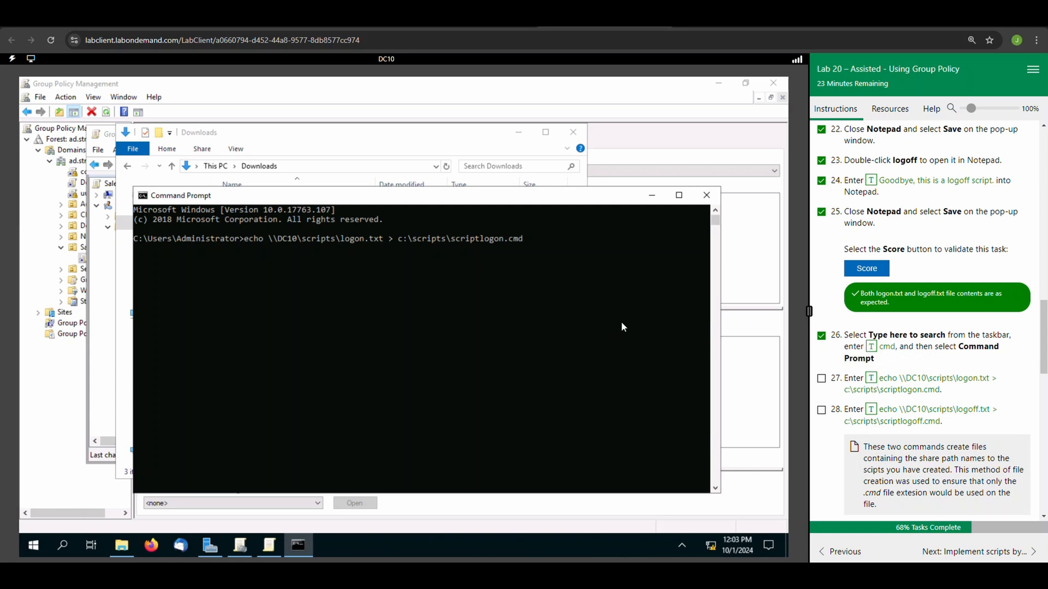
{"action": "left_click", "coordinate": [628, 267]}
{"action": "key", "text": "Return"}
{"action": "key", "text": "Return"}
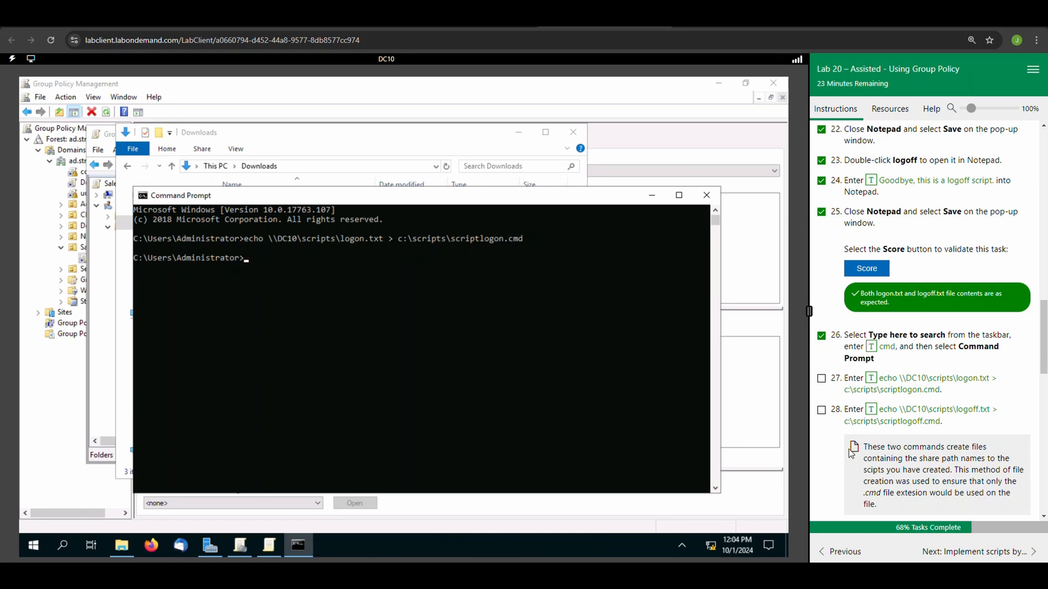
Run "echo \\DC10\scripts\logoff.txt > c:\scripts\scriptlogoff.cmd" in Command Prompt and mark lab tasks 27 and 28 complete.
{"action": "left_click", "coordinate": [821, 379]}
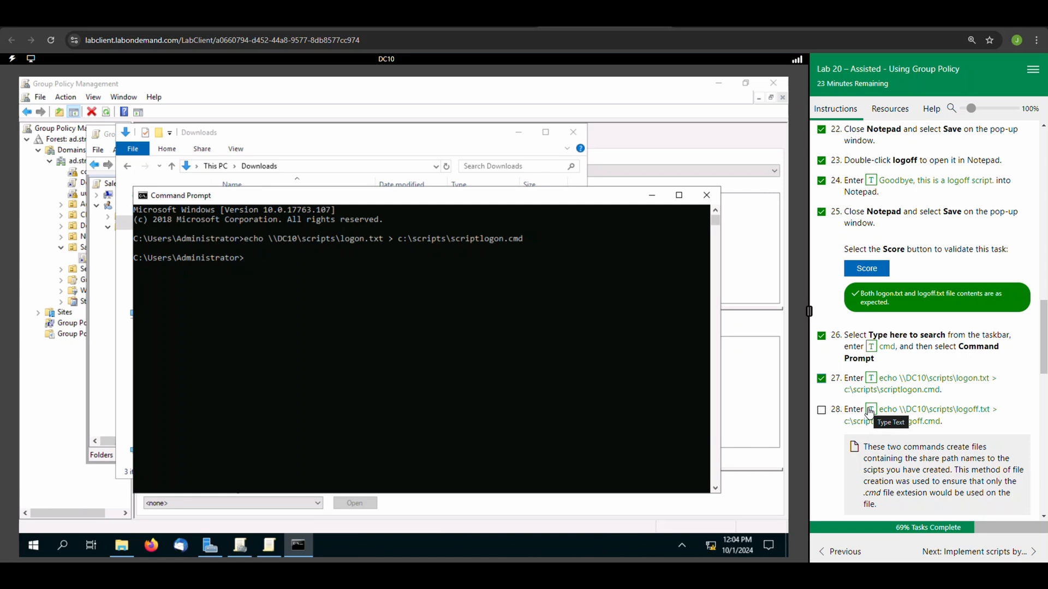
{"action": "left_click", "coordinate": [529, 363]}
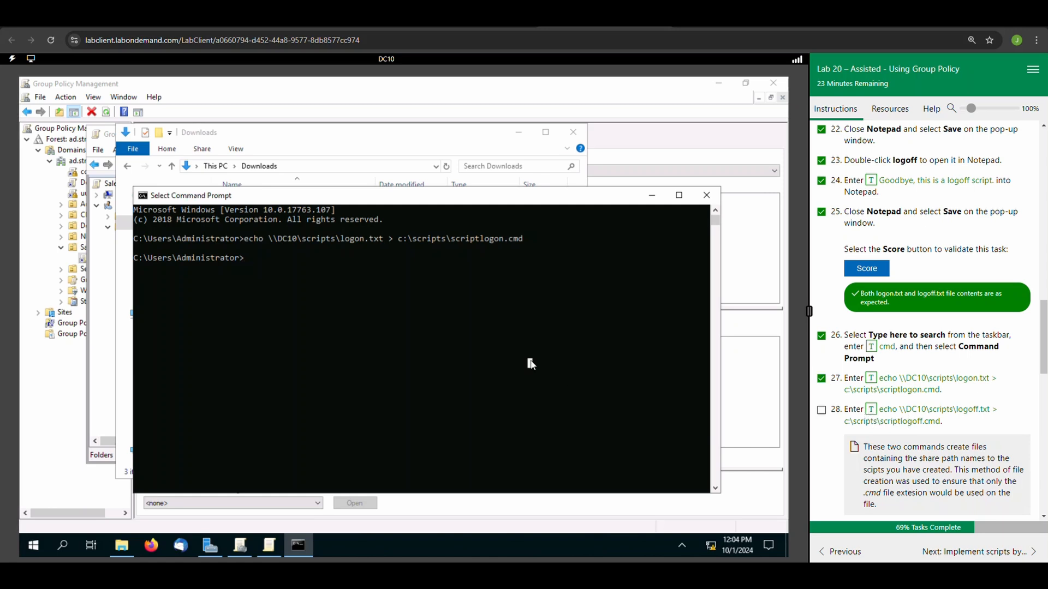
{"action": "left_click", "coordinate": [352, 287]}
{"action": "left_click", "coordinate": [871, 410]}
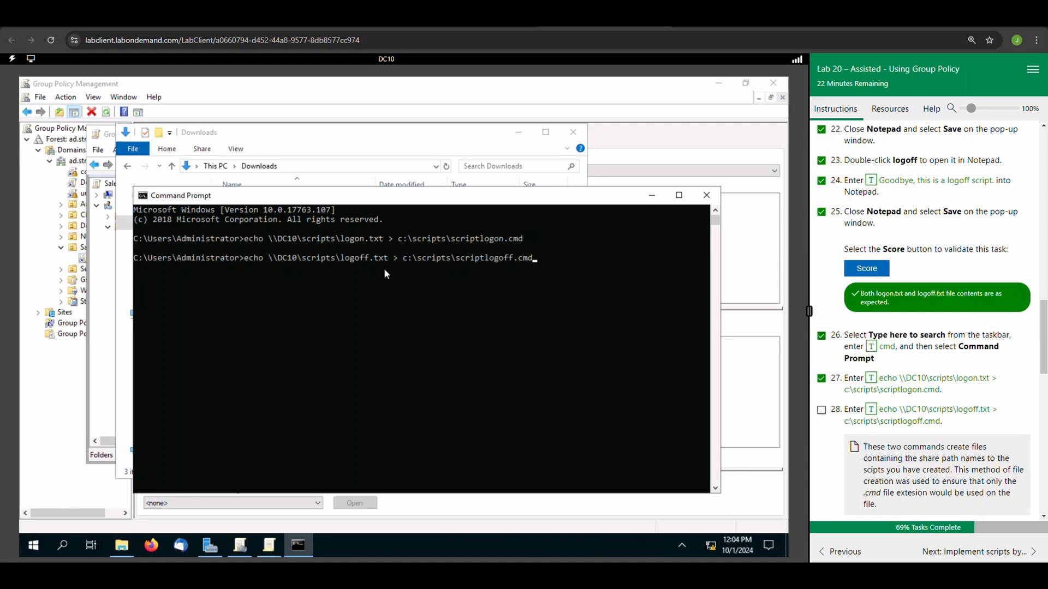
{"action": "left_click", "coordinate": [556, 249]}
{"action": "key", "text": "Return"}
{"action": "key", "text": "Return"}
{"action": "left_click", "coordinate": [822, 411]}
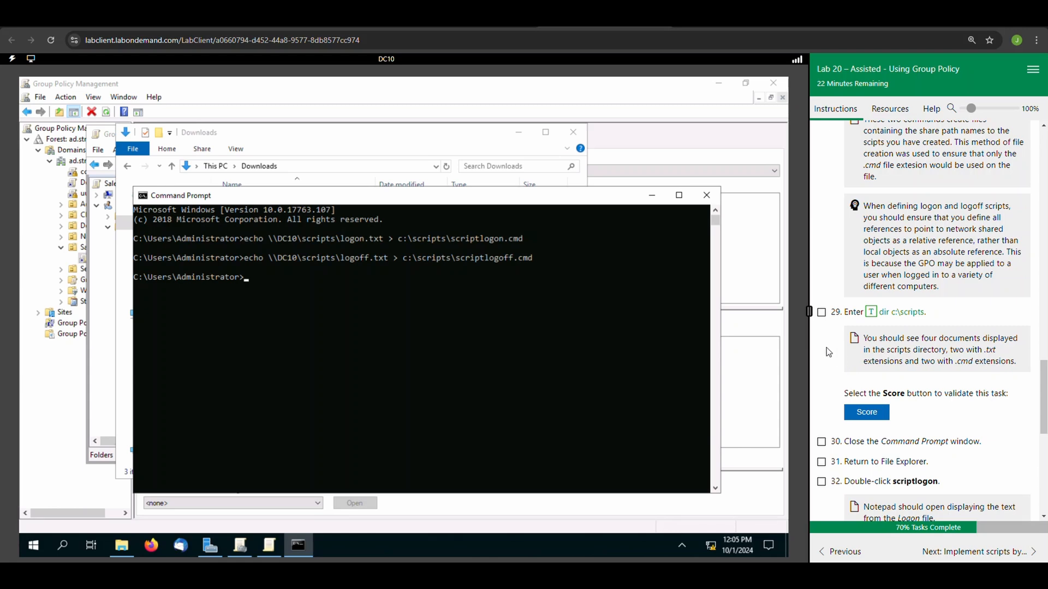
Run "dir c:\scripts" in Command Prompt, mark lab task 29 complete, and score the .cmd file task.
{"action": "left_click", "coordinate": [870, 312]}
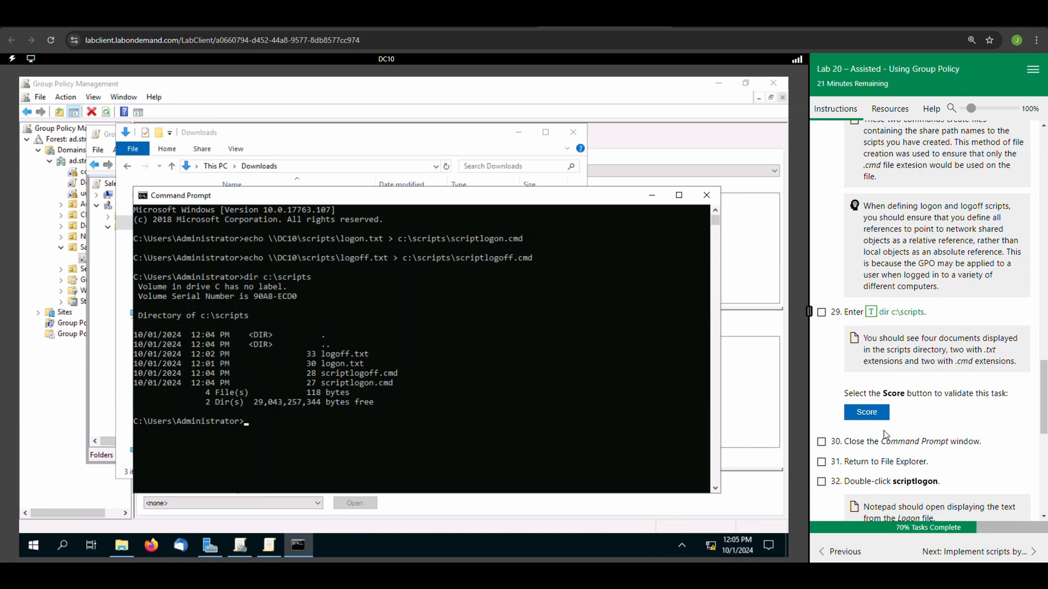
{"action": "left_click", "coordinate": [822, 313]}
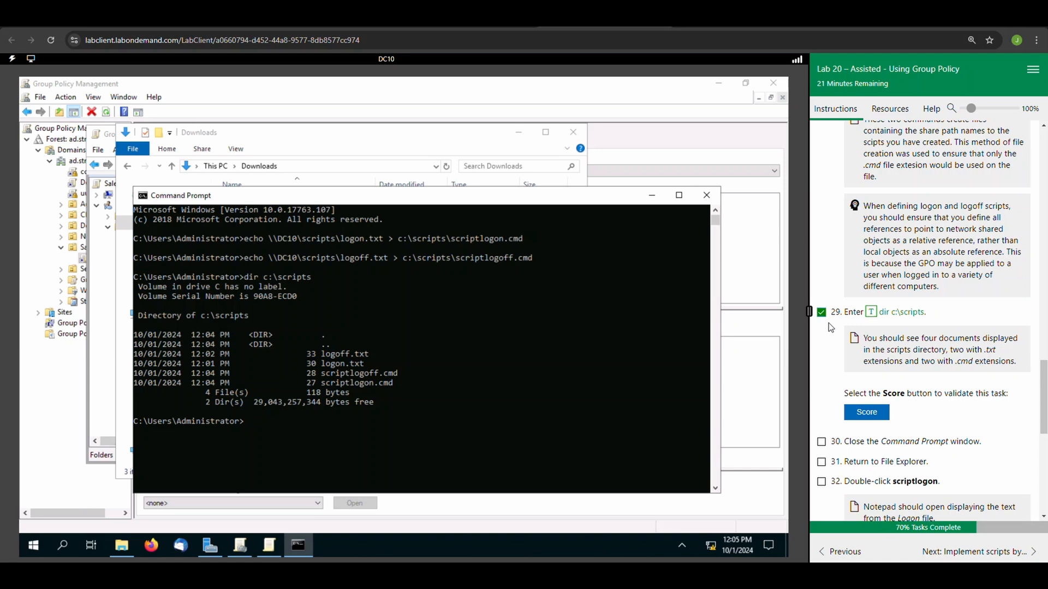
{"action": "left_click", "coordinate": [872, 414]}
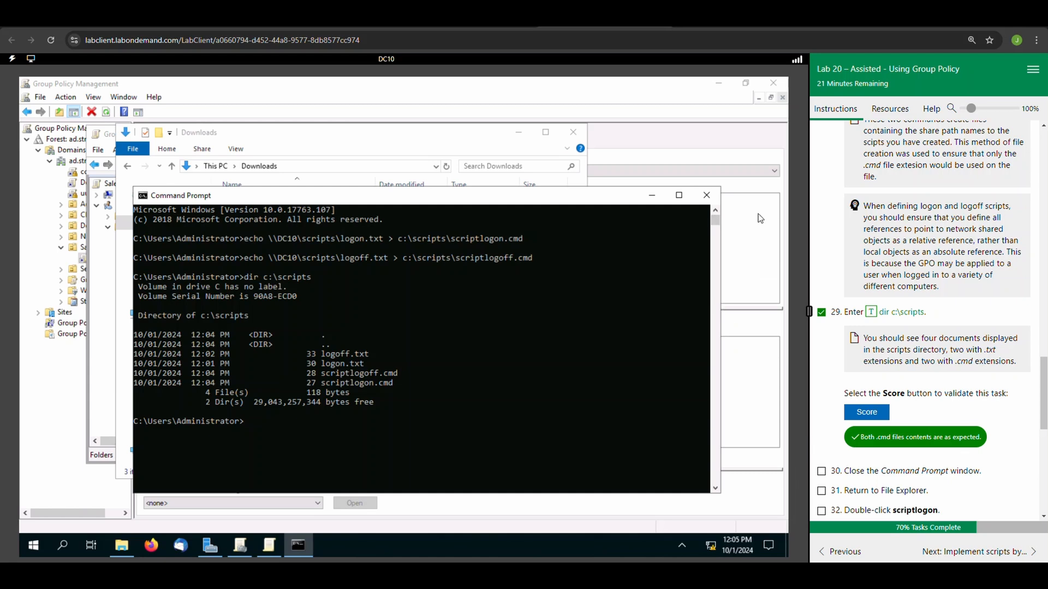
Close Command Prompt, open the scripts folder on Local Disk (C:) in File Explorer, and mark lab tasks 30 and 31 complete.
{"action": "left_click", "coordinate": [710, 196]}
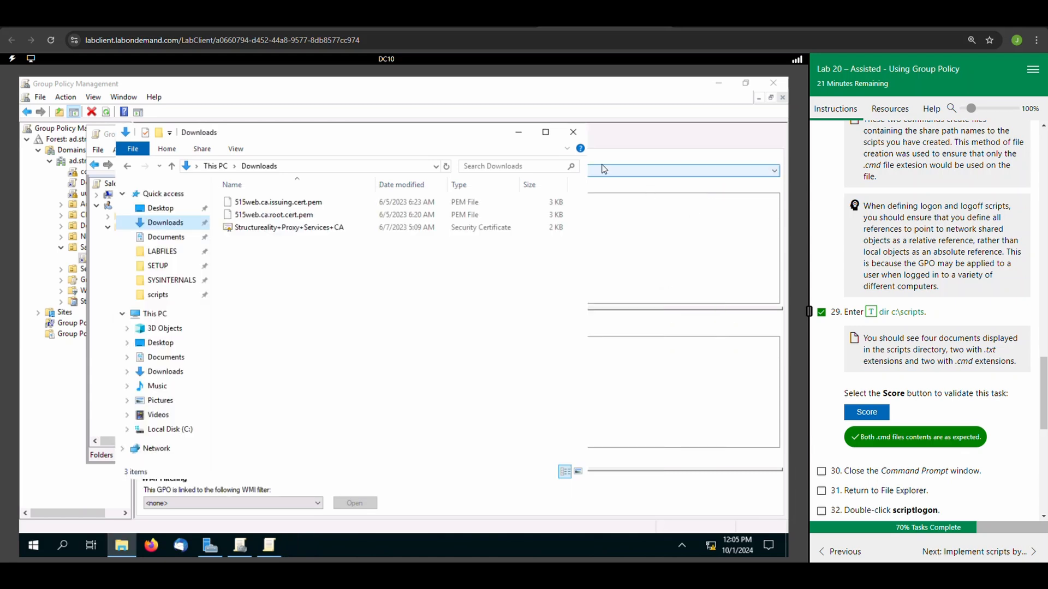
{"action": "left_click", "coordinate": [821, 472]}
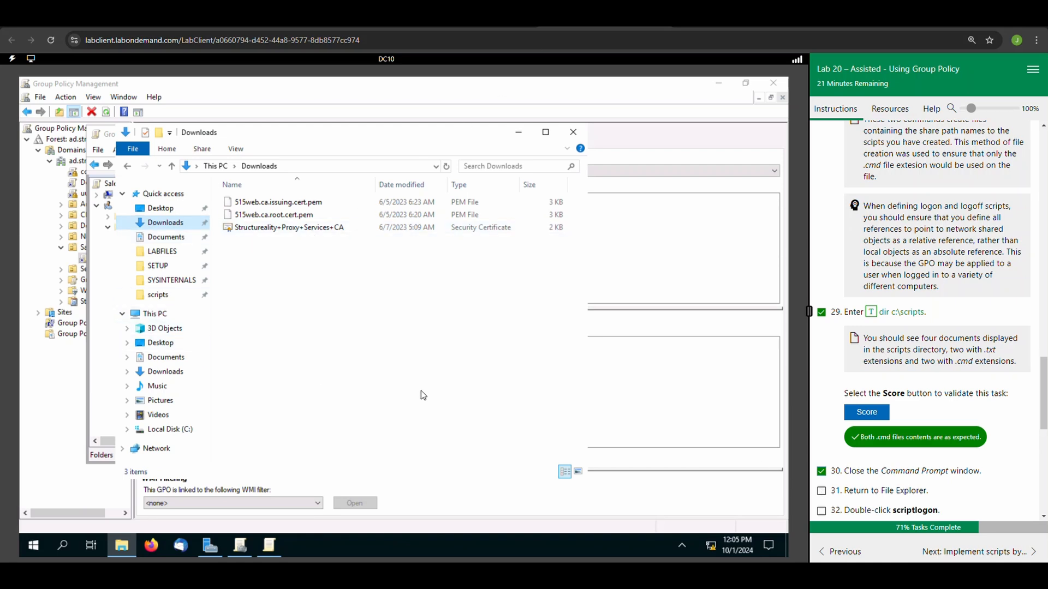
{"action": "left_click", "coordinate": [158, 314]}
{"action": "left_click", "coordinate": [288, 370]}
{"action": "double_click", "coordinate": [289, 371]}
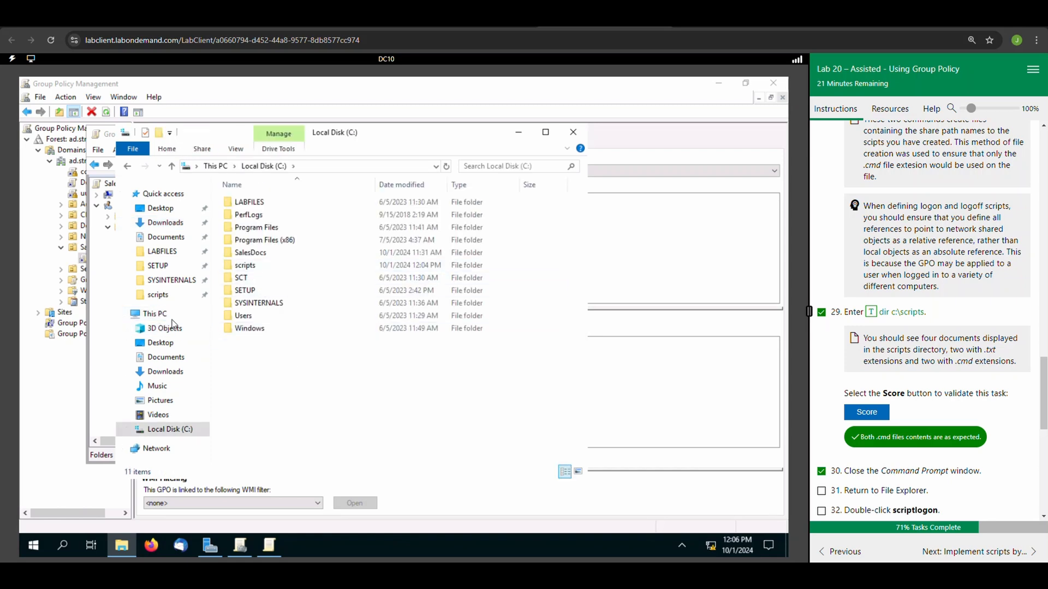
{"action": "left_click", "coordinate": [155, 314]}
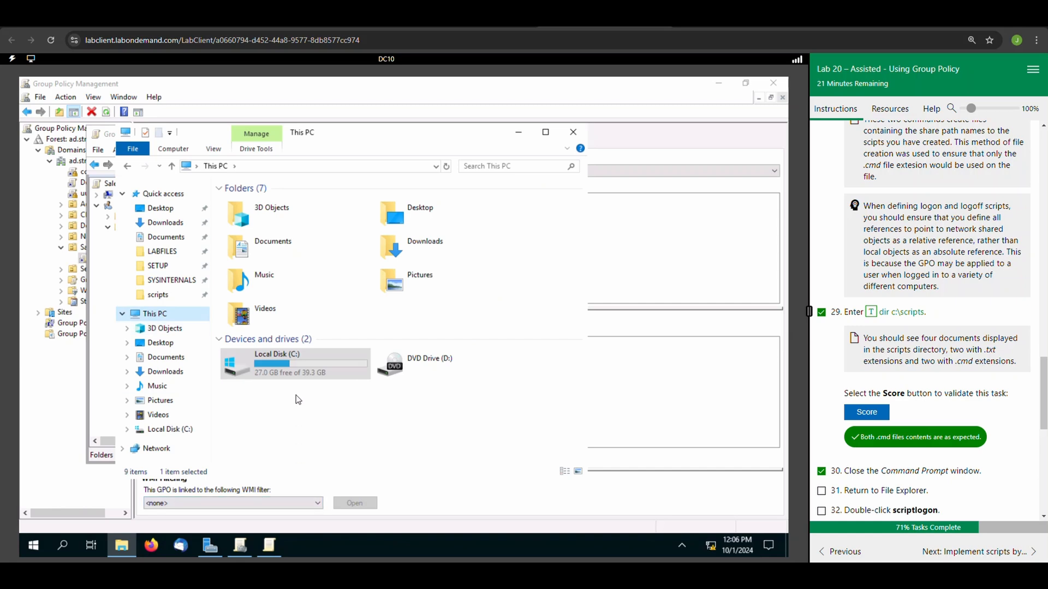
{"action": "double_click", "coordinate": [292, 377]}
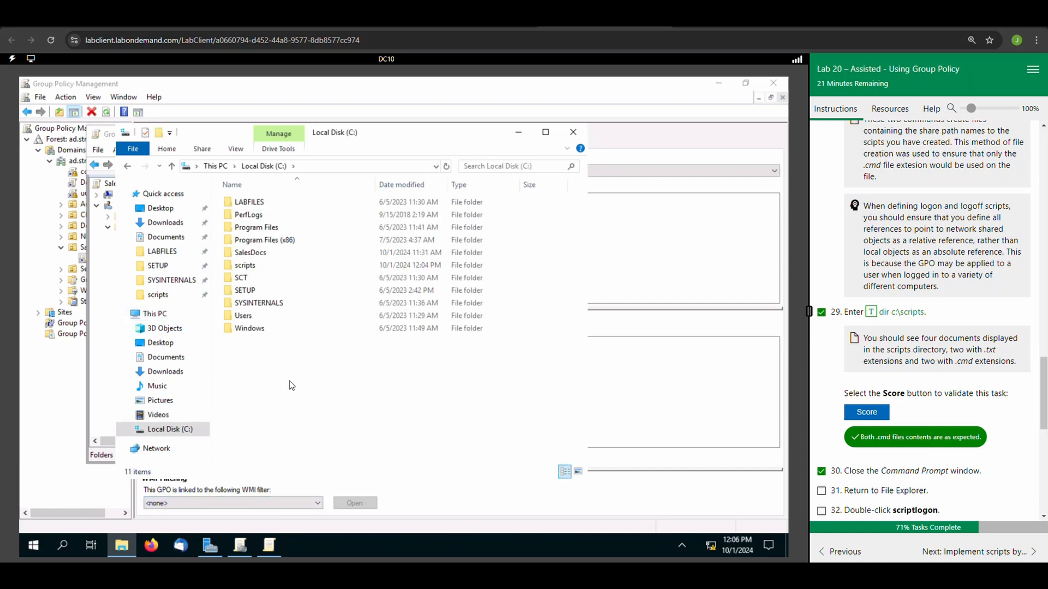
{"action": "double_click", "coordinate": [245, 266]}
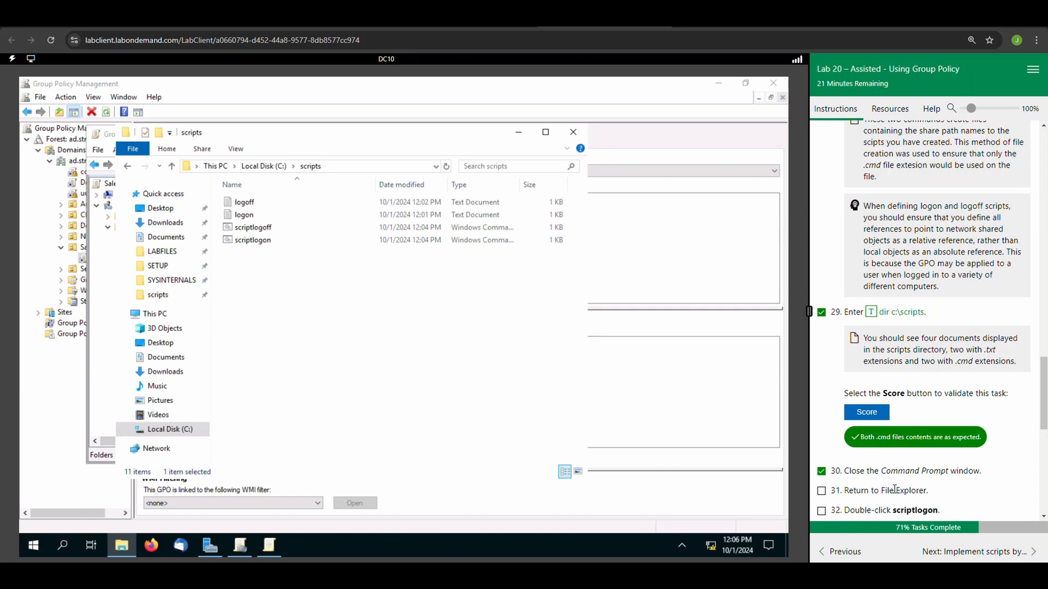
{"action": "scroll", "coordinate": [894, 487], "scroll_direction": "down", "scroll_amount": 3}
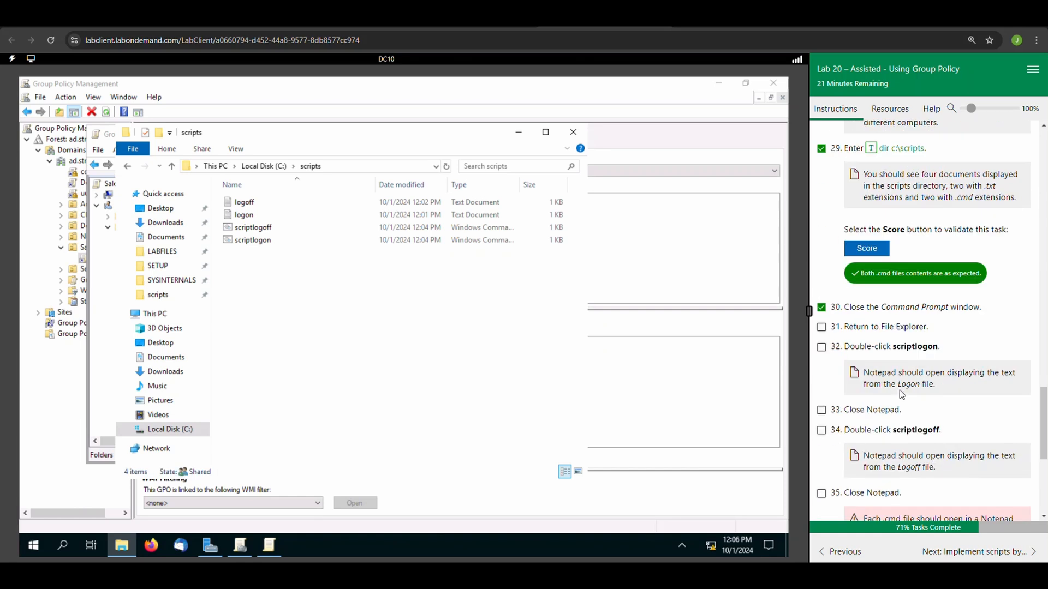
{"action": "left_click", "coordinate": [821, 328]}
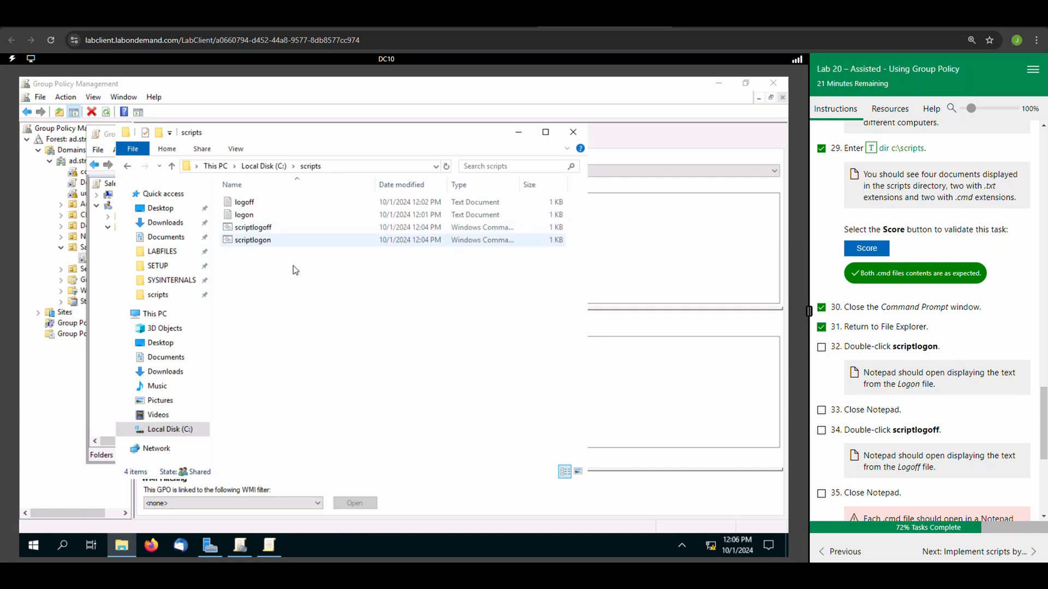
Test scriptlogon by opening it, check the text in Notepad, close Notepad, and mark lab tasks 32 and 33 complete.
{"action": "left_click", "coordinate": [263, 245]}
{"action": "double_click", "coordinate": [263, 243]}
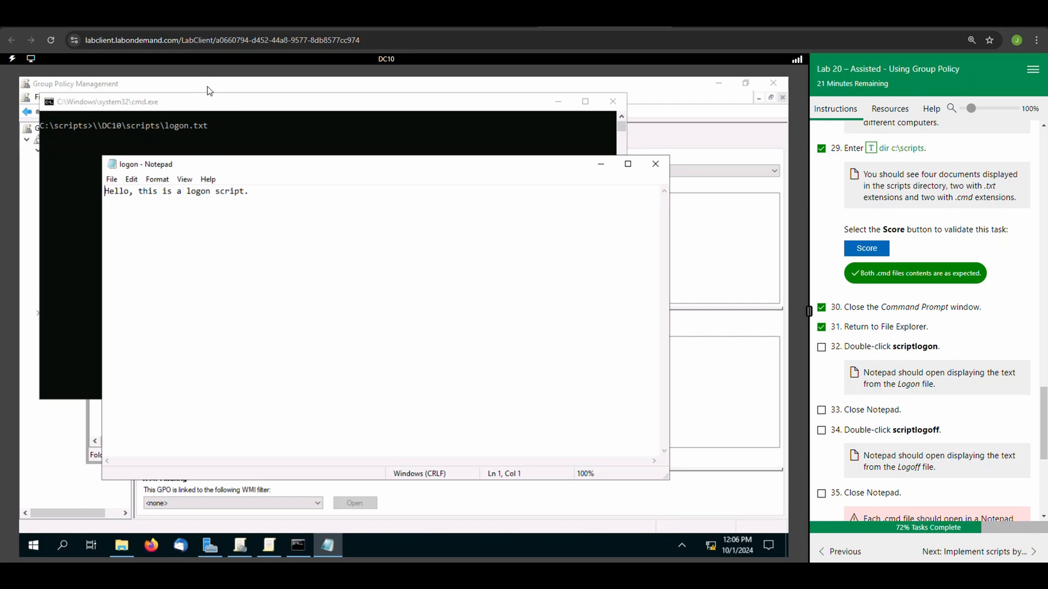
{"action": "left_click_drag", "start_coordinate": [249, 192], "coordinate": [103, 193]}
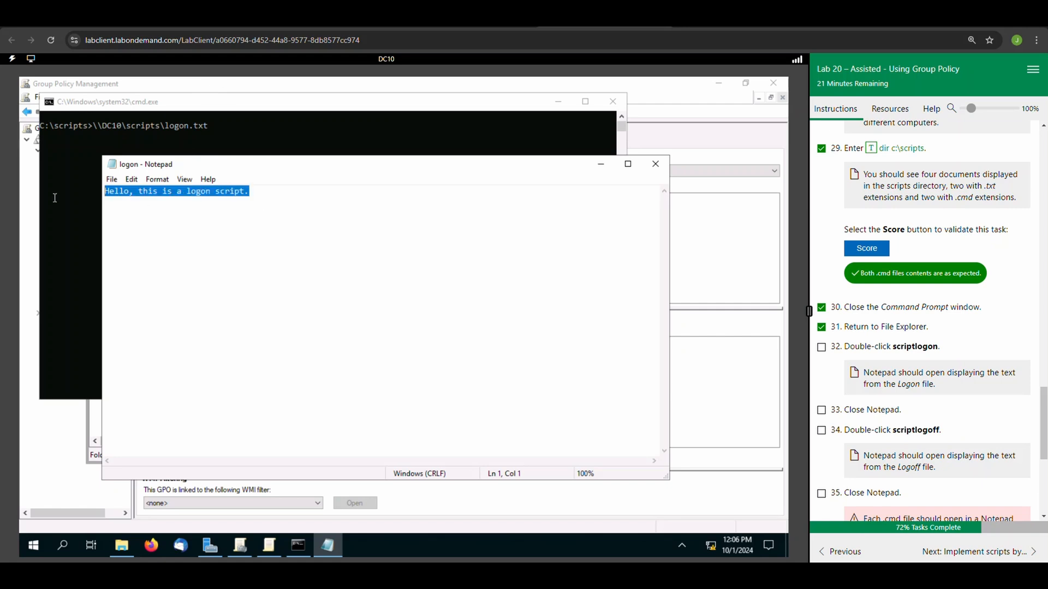
{"action": "left_click", "coordinate": [662, 170]}
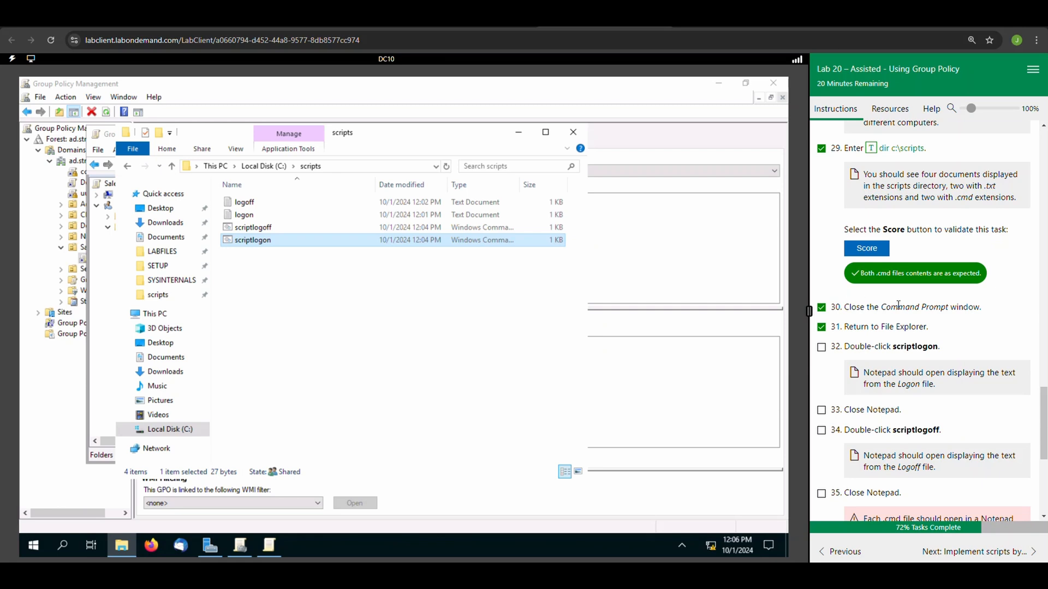
{"action": "left_click", "coordinate": [822, 348]}
{"action": "left_click", "coordinate": [822, 410]}
Test scriptlogoff by opening it, close the resulting Notepad window, and mark lab tasks 34 and 35 complete.
{"action": "double_click", "coordinate": [250, 228]}
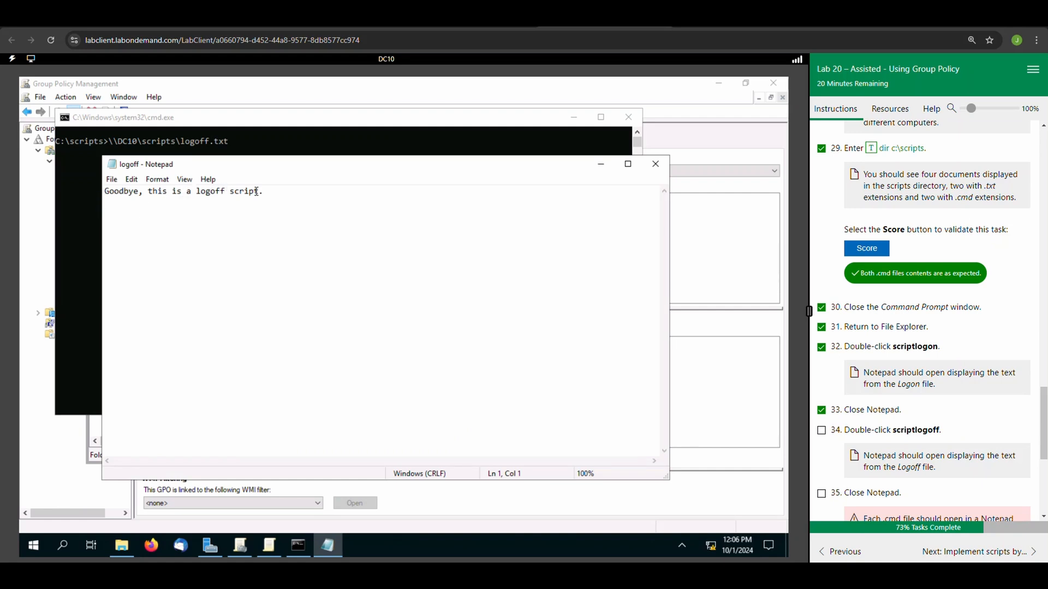
{"action": "left_click", "coordinate": [656, 164]}
{"action": "left_click", "coordinate": [821, 431]}
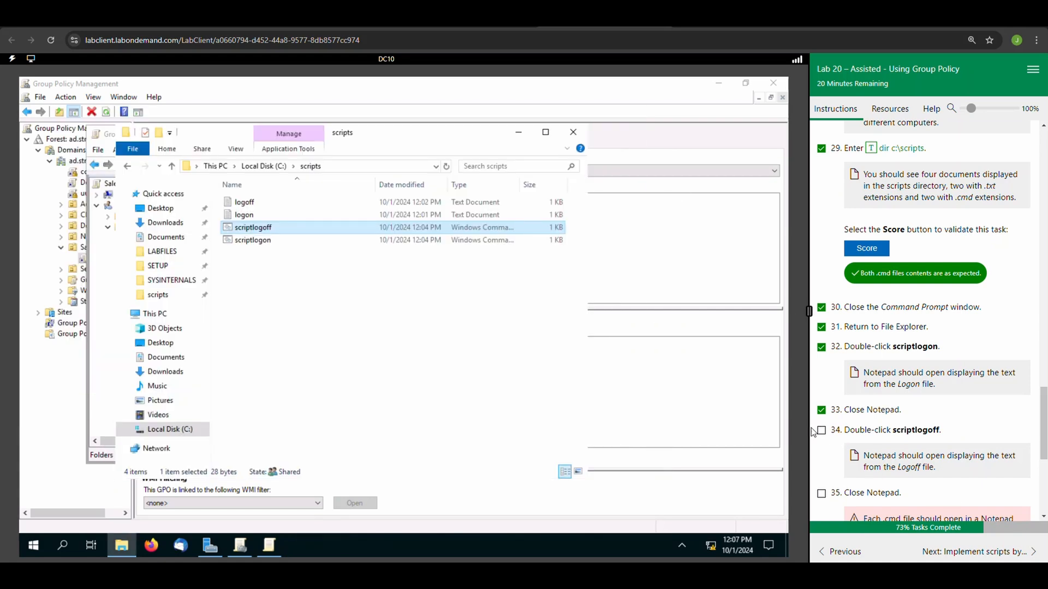
{"action": "scroll", "coordinate": [893, 450], "scroll_direction": "down", "scroll_amount": 1}
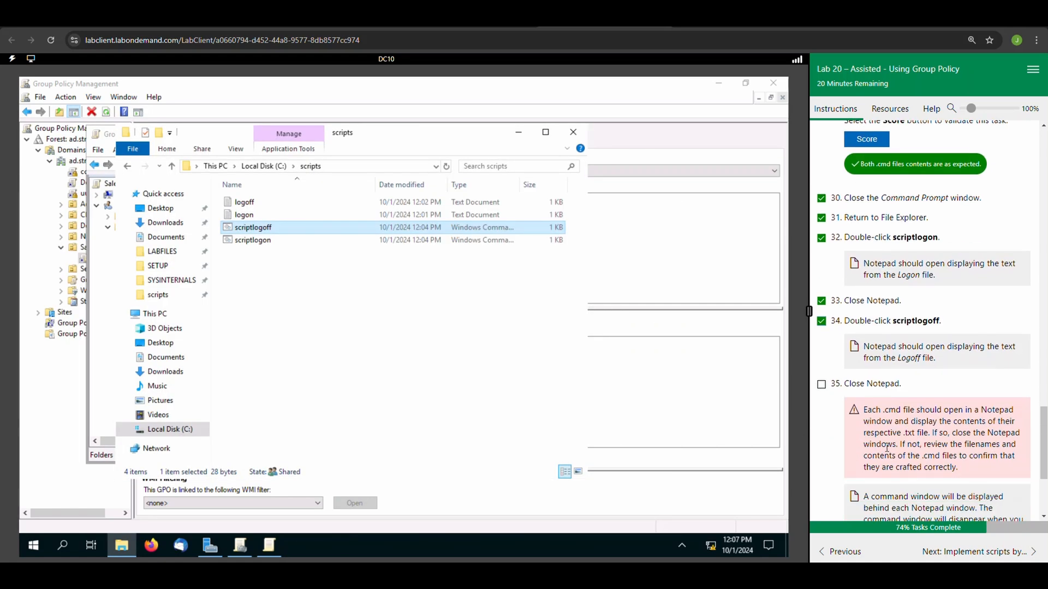
{"action": "left_click", "coordinate": [821, 385]}
Mark lab task 36 complete and close the File Explorer window.
{"action": "scroll", "coordinate": [856, 406], "scroll_direction": "down", "scroll_amount": 2}
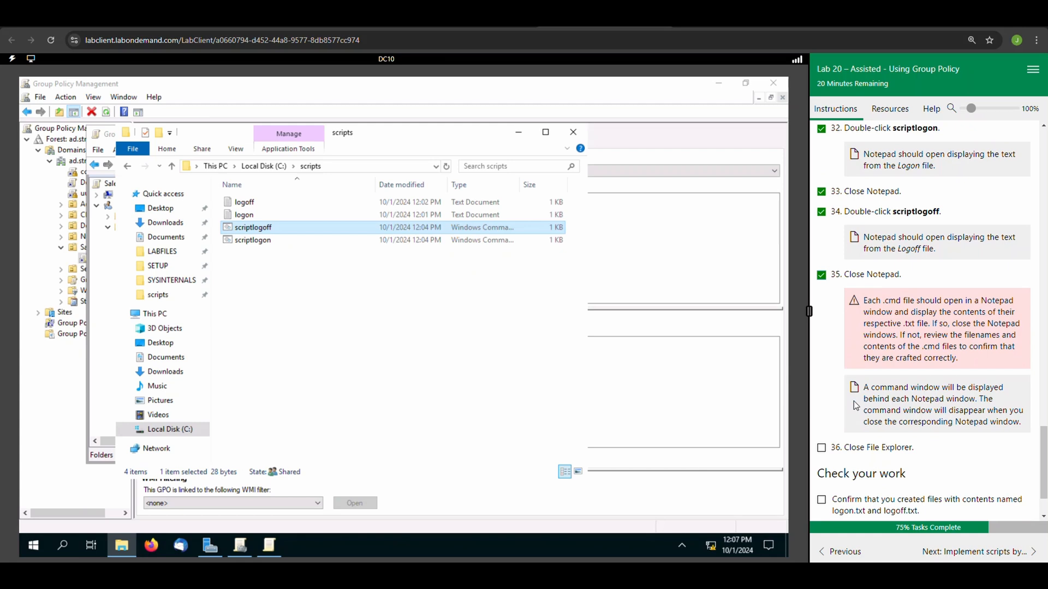
{"action": "left_click", "coordinate": [822, 448]}
{"action": "left_click", "coordinate": [571, 132]}
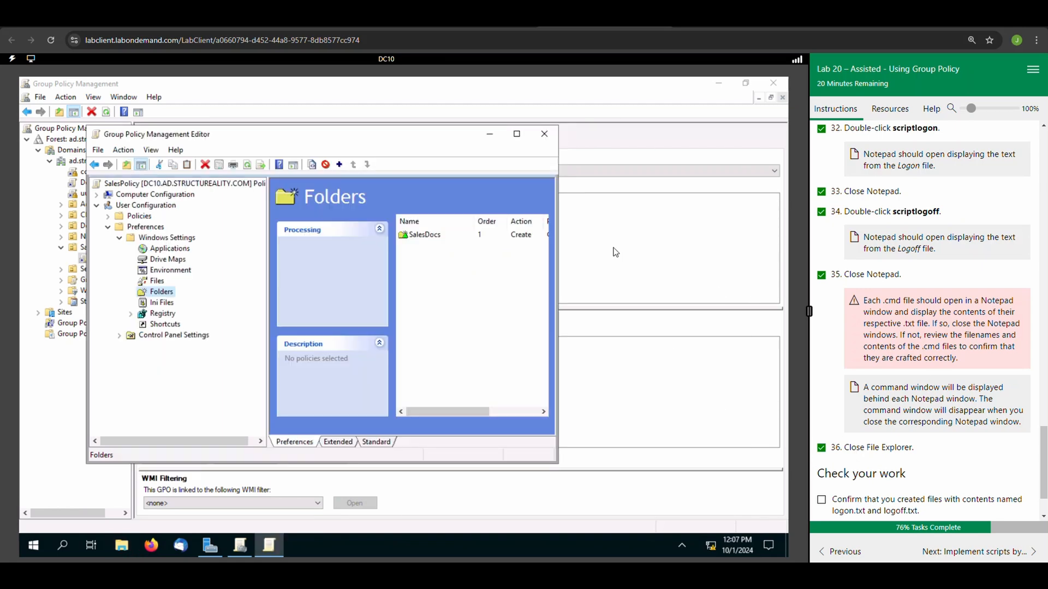
Tick the three "Check your work" confirmations and advance to the "Implement scripts by using Group Policy" section.
{"action": "scroll", "coordinate": [865, 473], "scroll_direction": "down", "scroll_amount": 1}
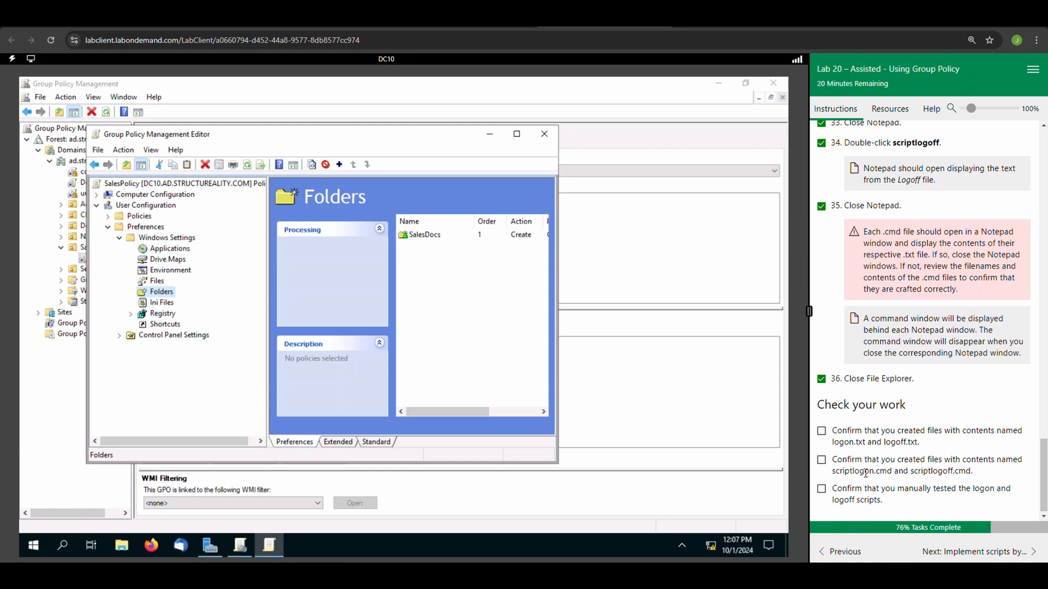
{"action": "left_click", "coordinate": [822, 430]}
{"action": "left_click", "coordinate": [821, 459]}
{"action": "left_click", "coordinate": [821, 488]}
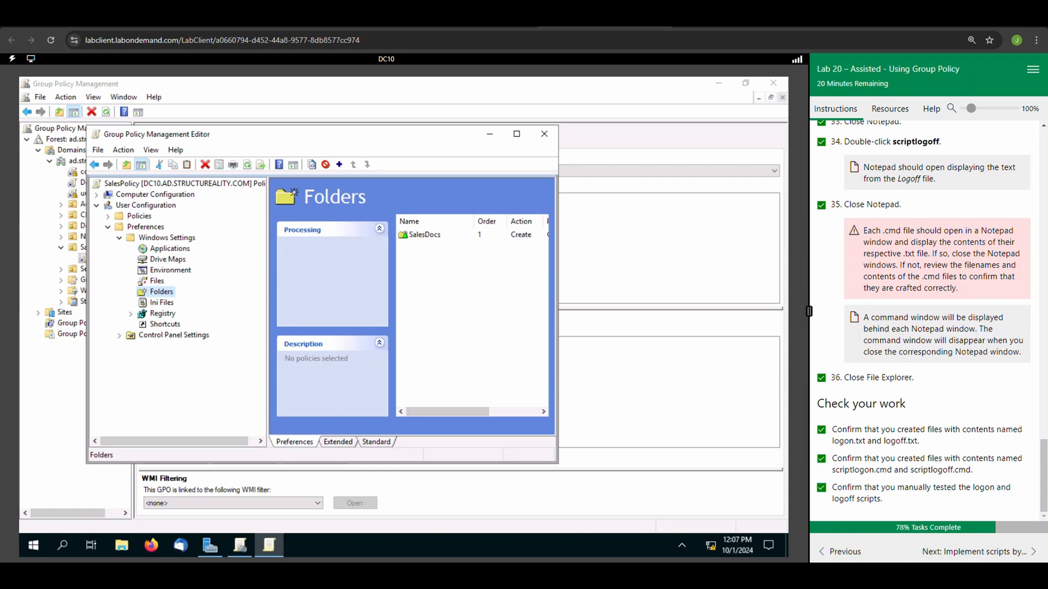
{"action": "left_click", "coordinate": [977, 552]}
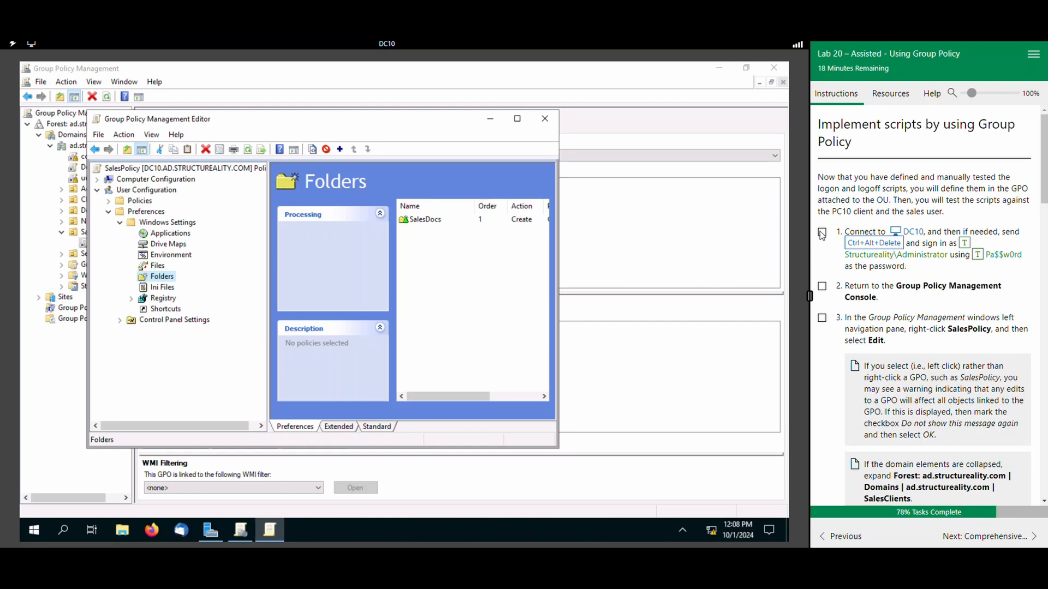
Minimize the Group Policy Management Editor, Group Policy Management and Server Manager windows, and mark lab task 1 complete.
{"action": "left_click", "coordinate": [490, 125]}
{"action": "left_click", "coordinate": [719, 68]}
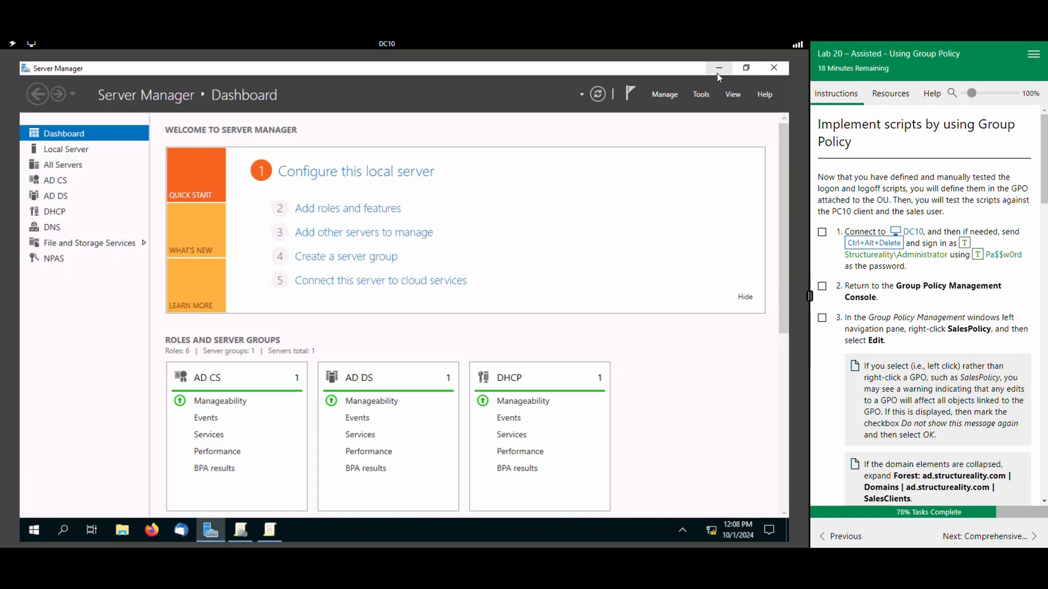
{"action": "left_click", "coordinate": [723, 72]}
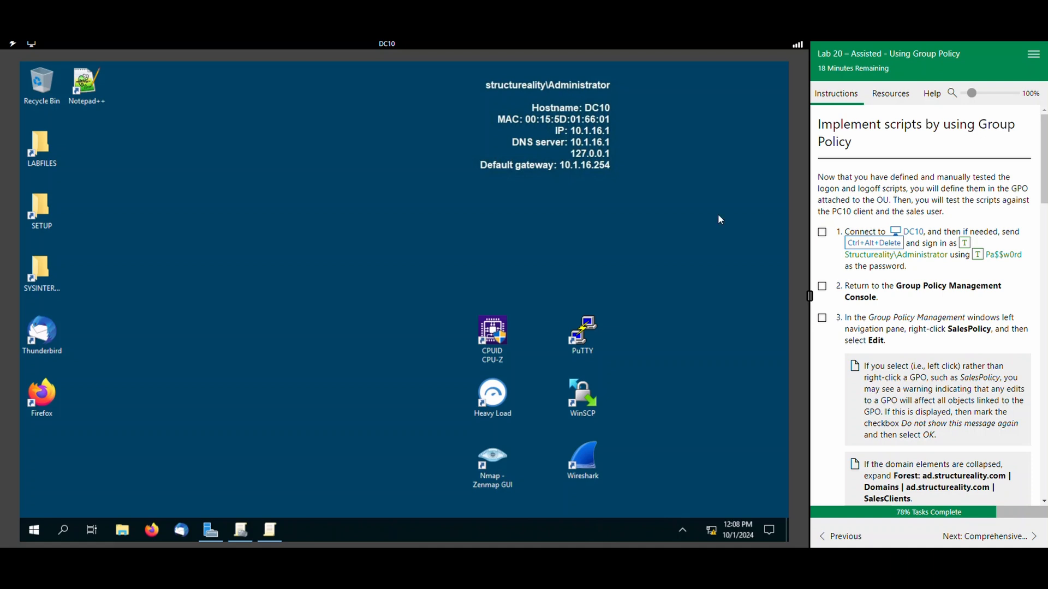
{"action": "left_click", "coordinate": [823, 232]}
Close the Group Policy Management Editor and the Group Policy Management console.
{"action": "left_click", "coordinate": [262, 530]}
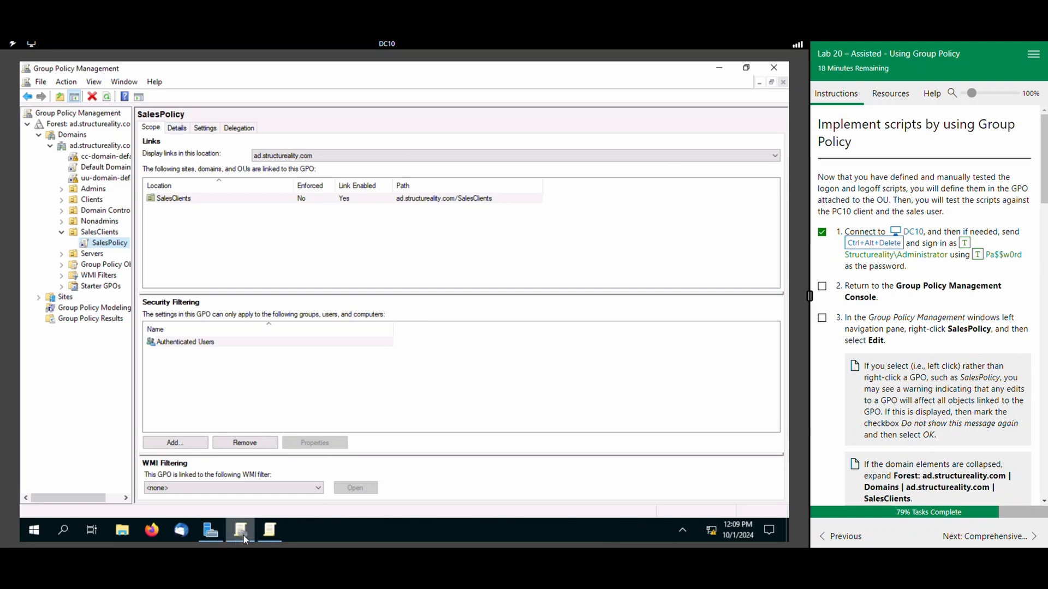
{"action": "mouse_move", "coordinate": [270, 524]}
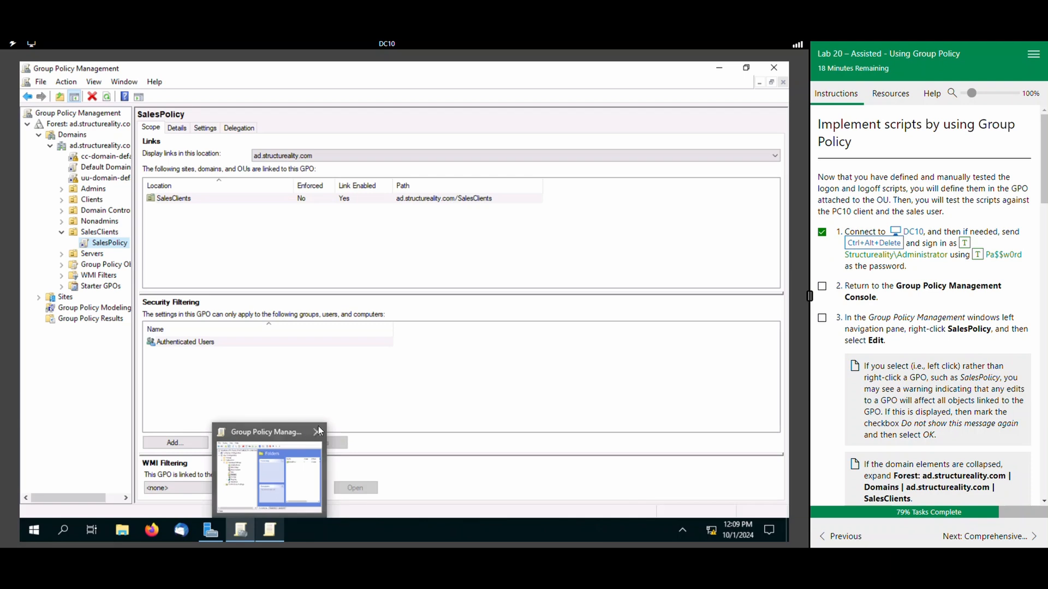
{"action": "left_click", "coordinate": [320, 433]}
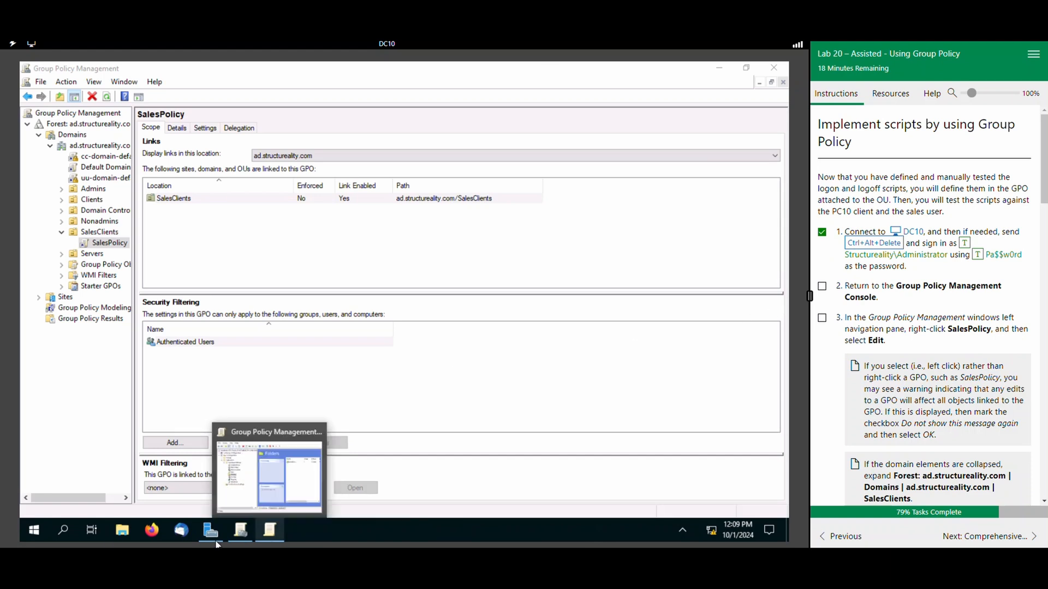
{"action": "left_click", "coordinate": [775, 65]}
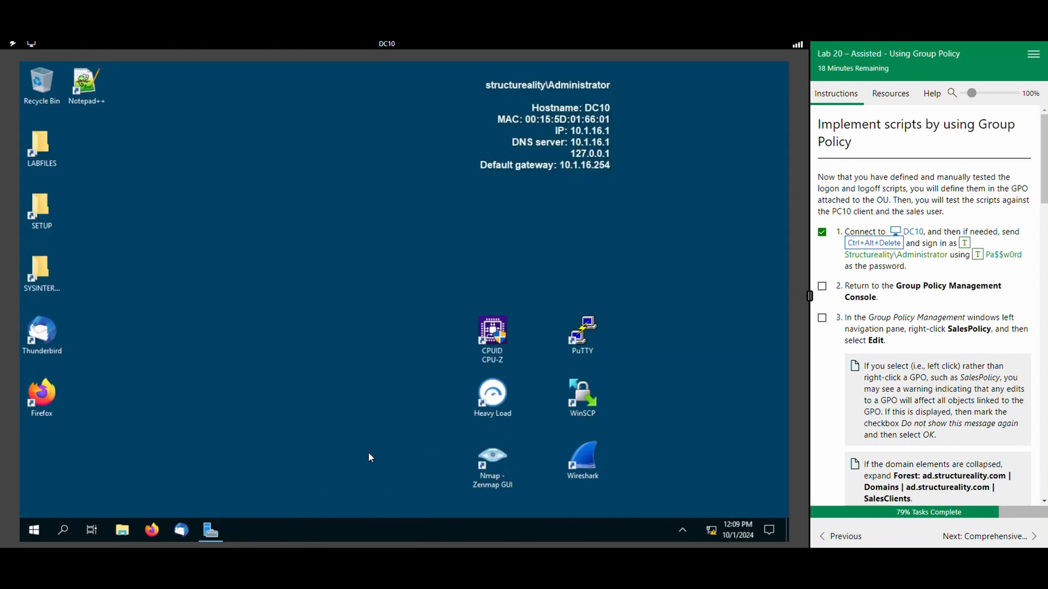
Reopen the Group Policy Management console from Server Manager.
{"action": "left_click", "coordinate": [211, 531]}
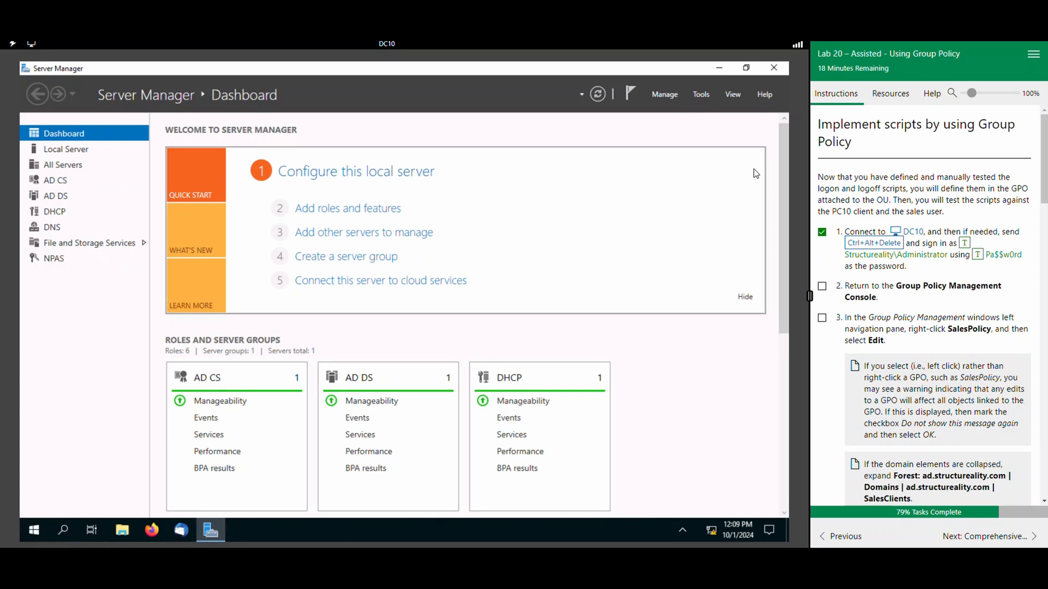
{"action": "left_click", "coordinate": [702, 94]}
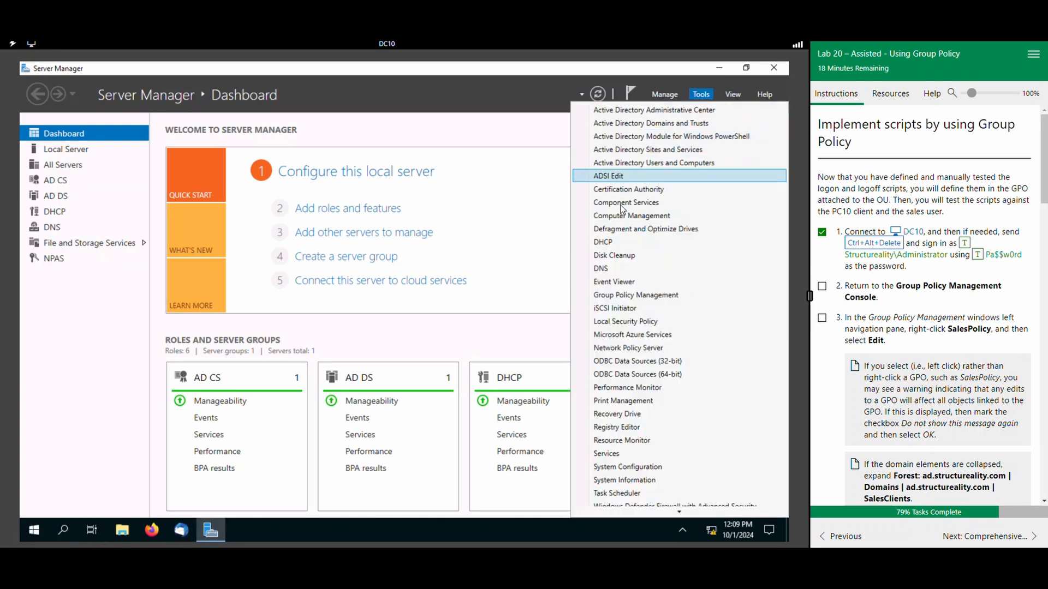
{"action": "left_click", "coordinate": [633, 296]}
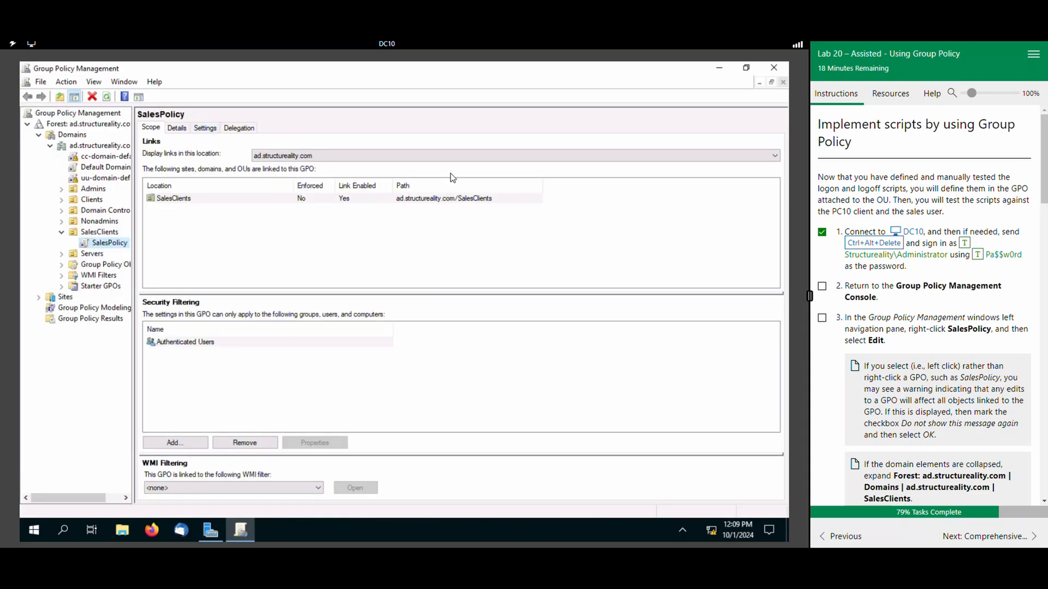
Open the SalesPolicy GPO under SalesClients for editing, and mark lab tasks 2 and 3 complete.
{"action": "left_click", "coordinate": [822, 288]}
{"action": "right_click", "coordinate": [95, 245]}
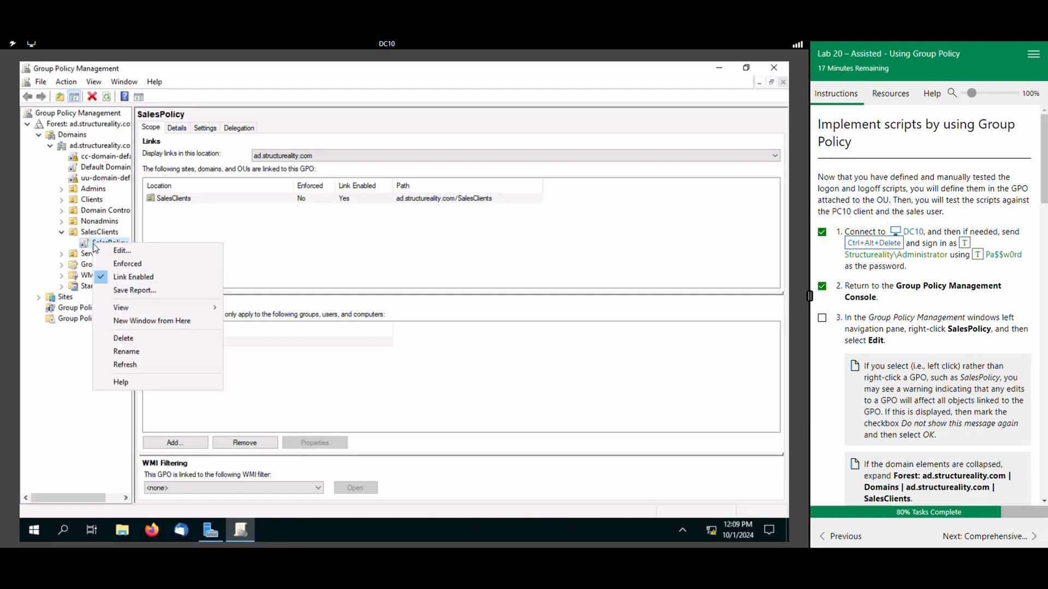
{"action": "left_click", "coordinate": [120, 251]}
{"action": "left_click", "coordinate": [821, 318]}
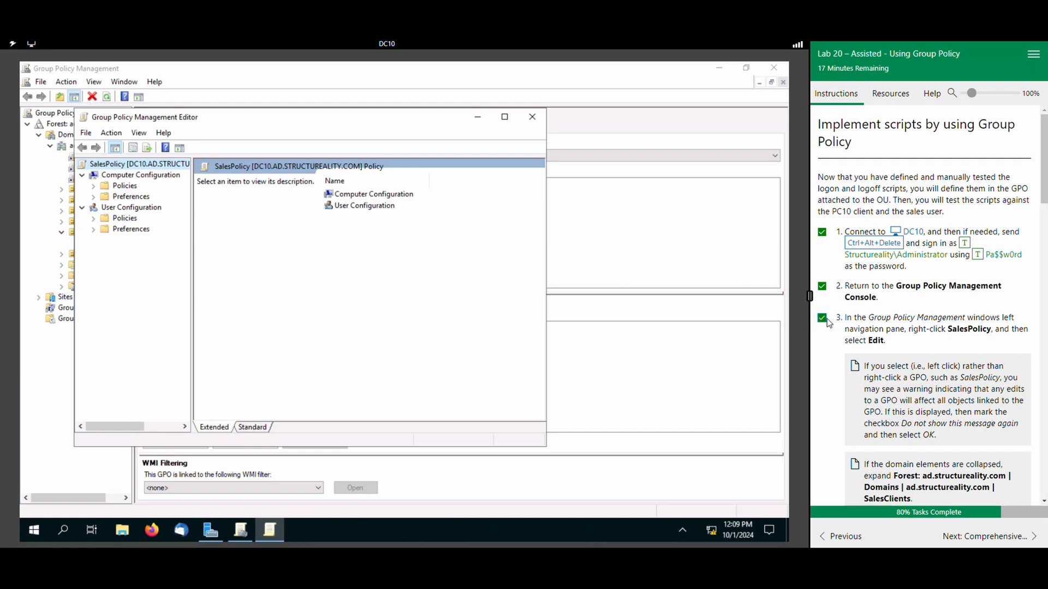
Go to Scripts (Logon/Logoff) under User Configuration > Policies > Windows Settings, and mark lab task 4 complete.
{"action": "scroll", "coordinate": [854, 331], "scroll_direction": "down", "scroll_amount": 3}
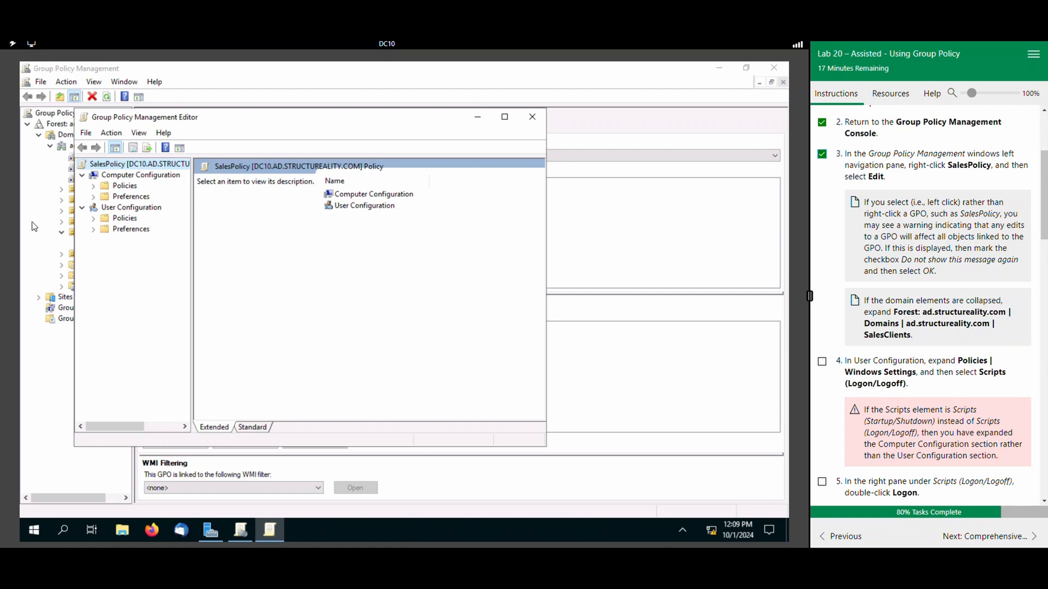
{"action": "left_click", "coordinate": [93, 219]}
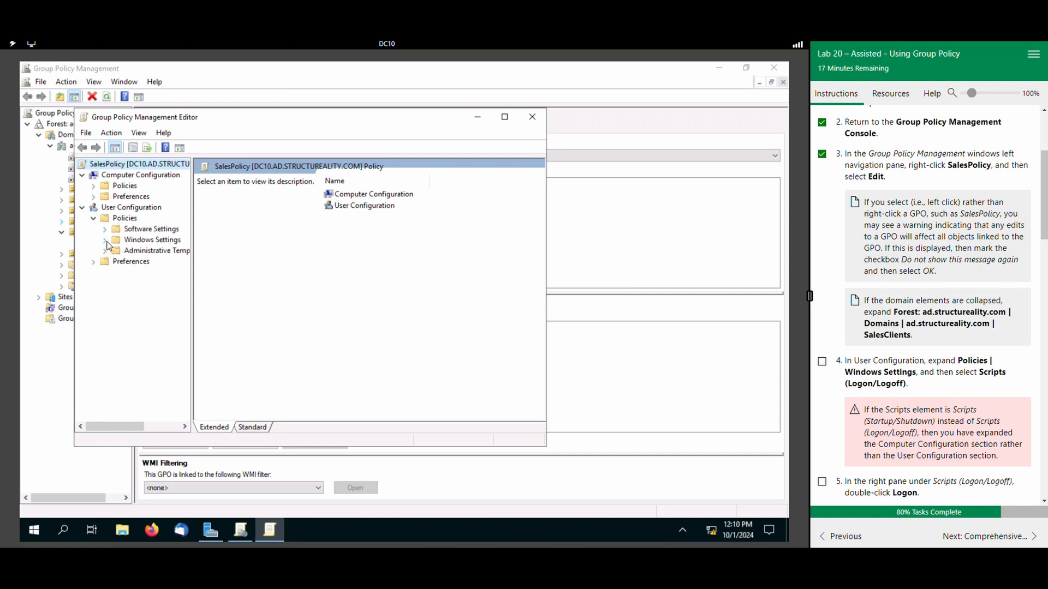
{"action": "left_click", "coordinate": [106, 241]}
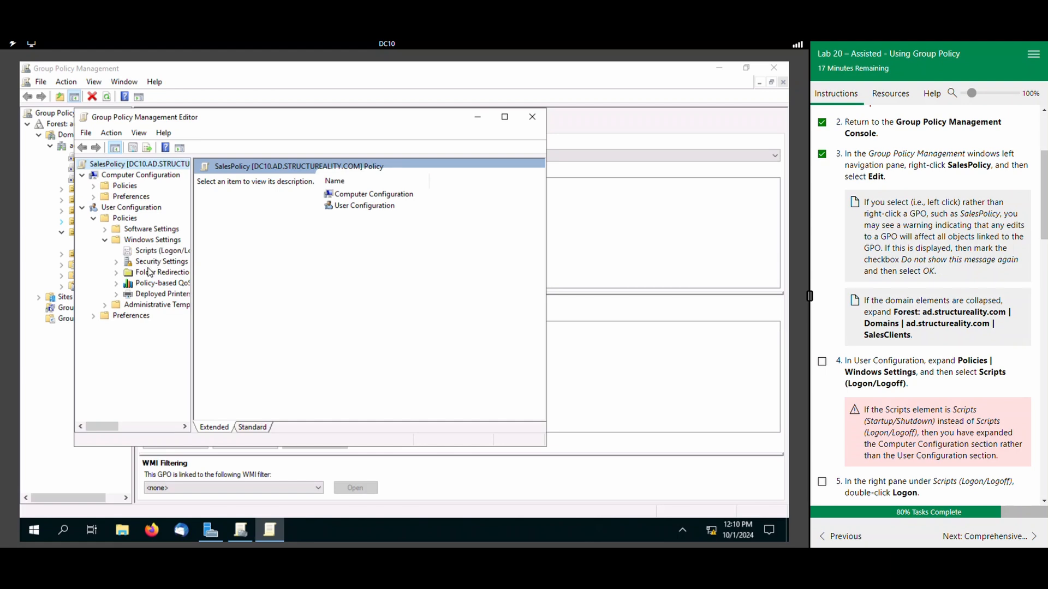
{"action": "left_click", "coordinate": [127, 251]}
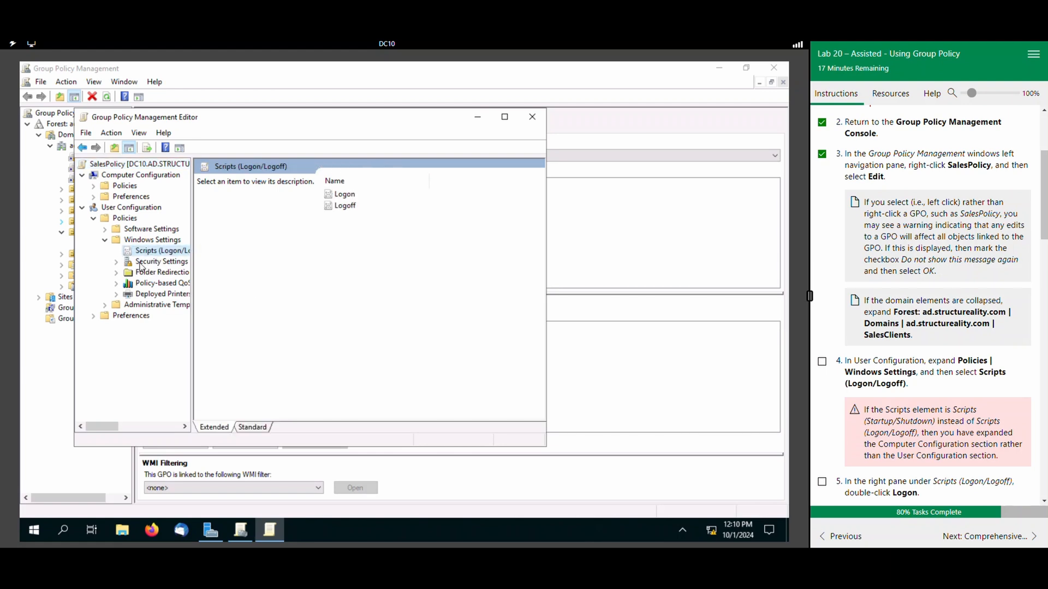
{"action": "left_click", "coordinate": [822, 362]}
Add \\DC10\scripts\scriptlogon.cmd as the Logon script for SalesPolicy, and mark lab tasks 5 through 8 complete.
{"action": "scroll", "coordinate": [872, 385], "scroll_direction": "down", "scroll_amount": 2}
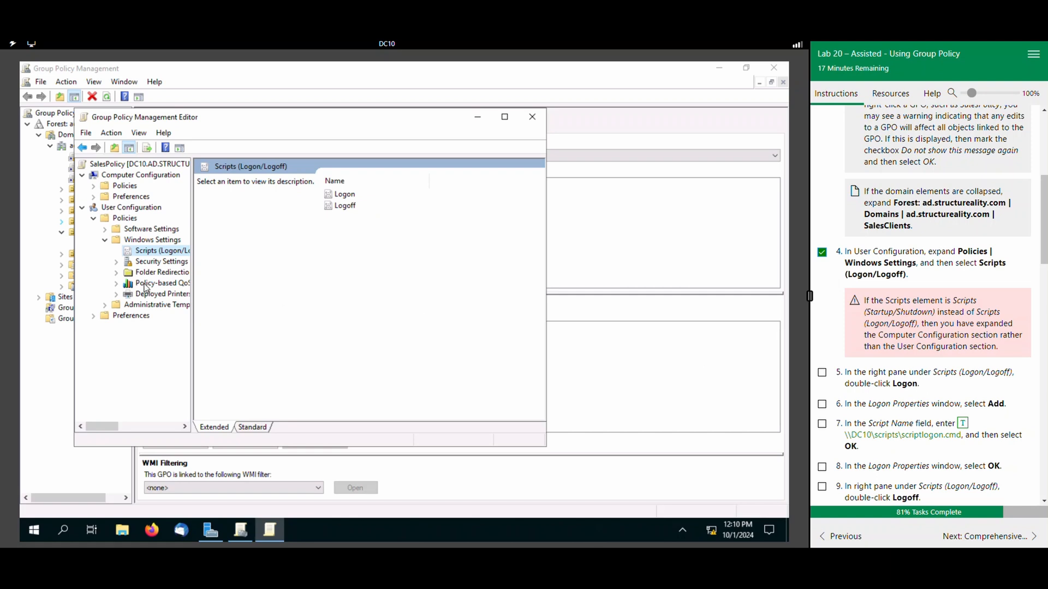
{"action": "double_click", "coordinate": [344, 196]}
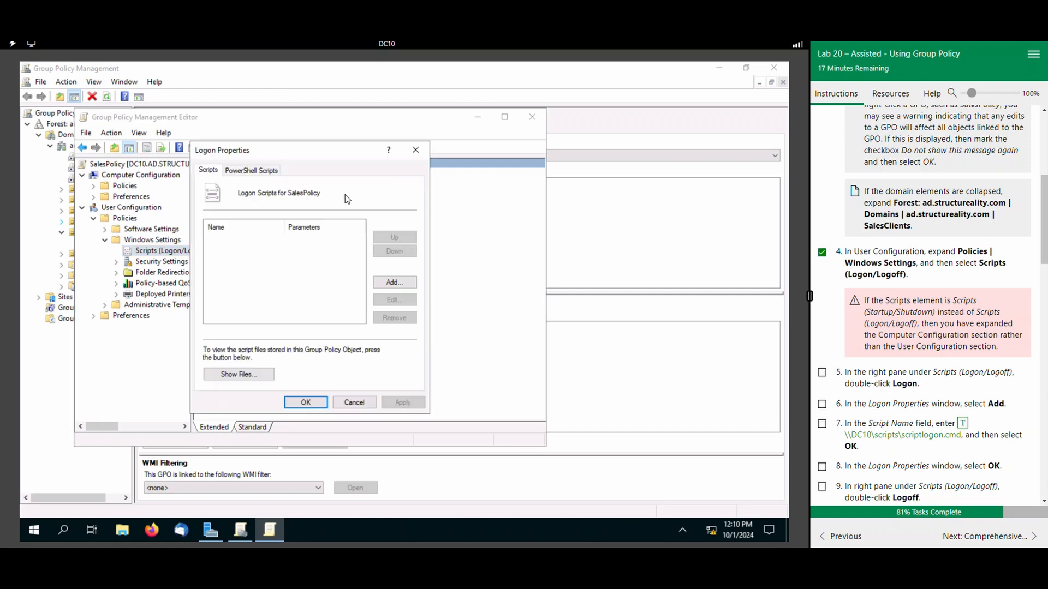
{"action": "left_click", "coordinate": [822, 373]}
{"action": "left_click", "coordinate": [394, 282]}
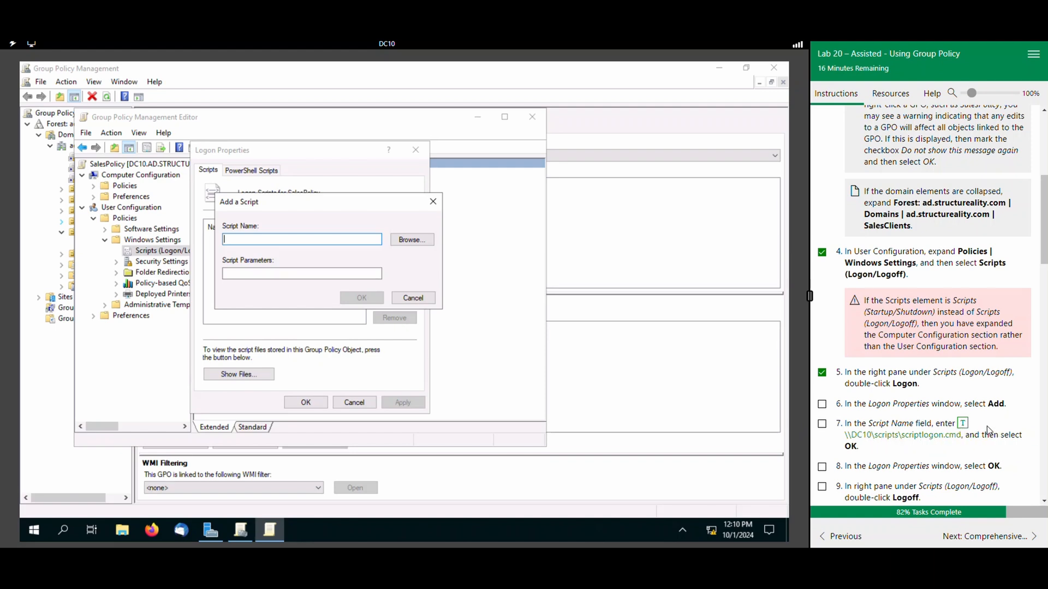
{"action": "left_click", "coordinate": [821, 405]}
{"action": "left_click", "coordinate": [962, 424]}
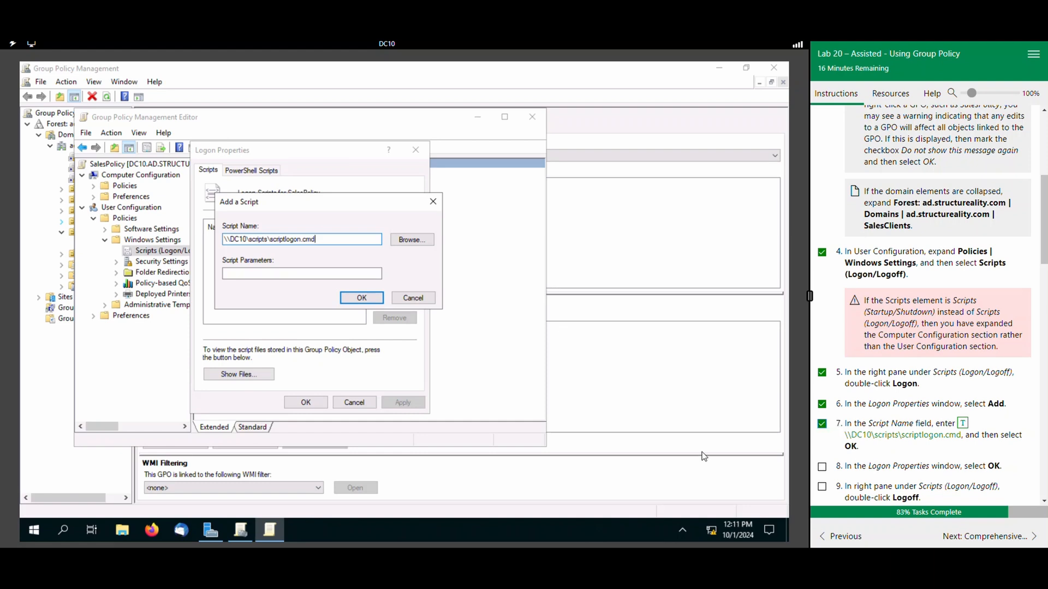
{"action": "left_click", "coordinate": [362, 298]}
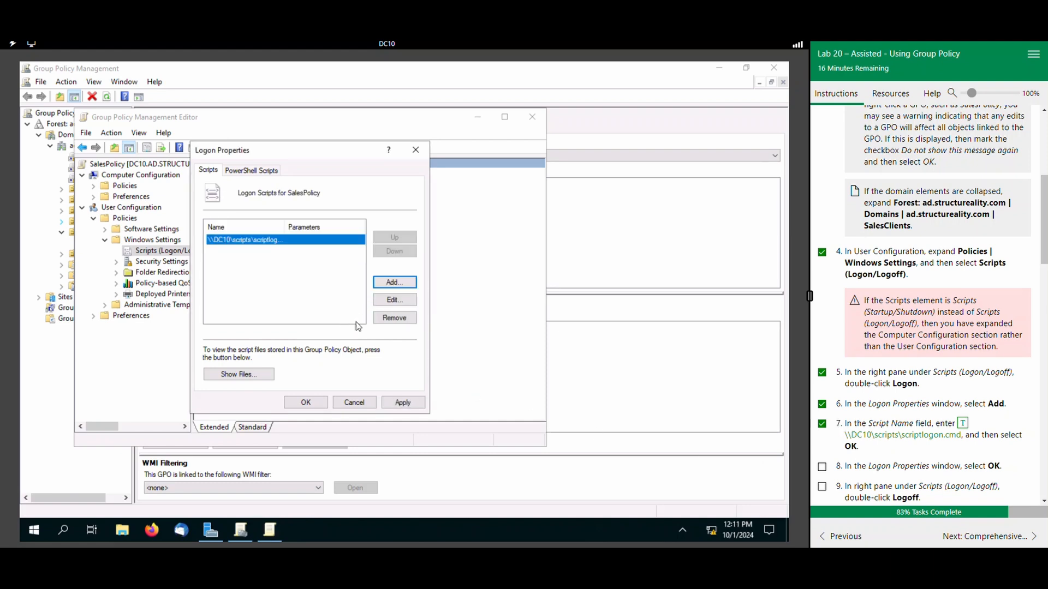
{"action": "scroll", "coordinate": [875, 460], "scroll_direction": "down", "scroll_amount": 1}
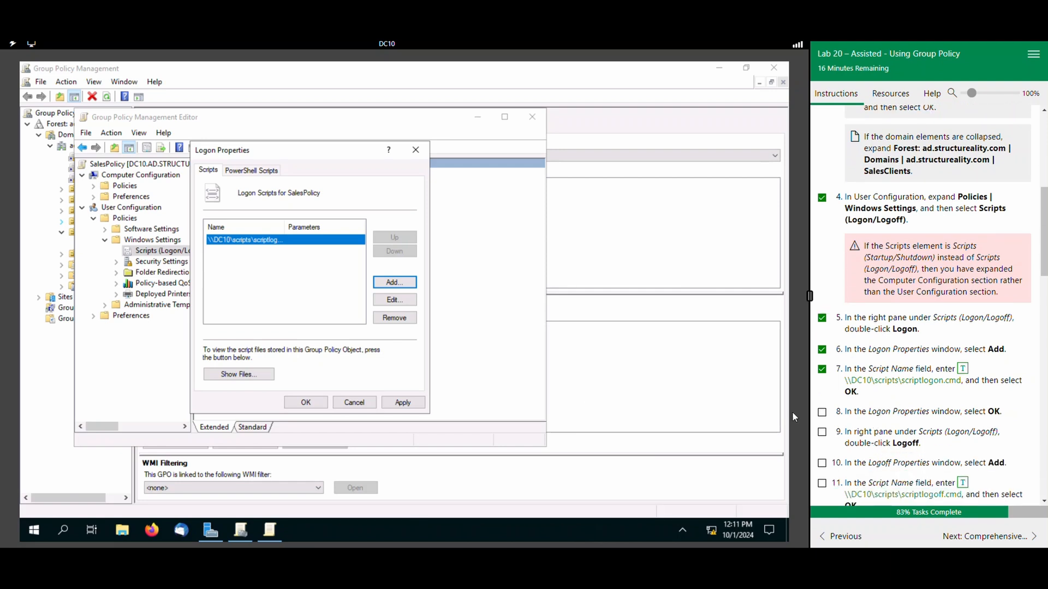
{"action": "left_click", "coordinate": [305, 402]}
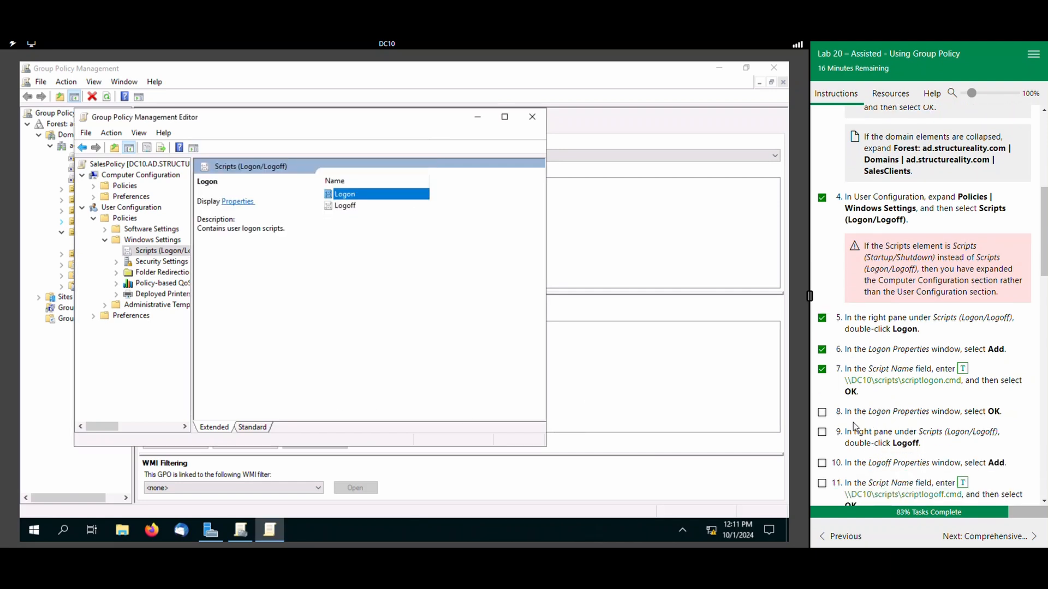
{"action": "left_click", "coordinate": [825, 416]}
Add \\DC10\scripts\scriptlogoff.cmd as the Logoff script for SalesPolicy, and mark lab tasks 9 and 10 complete.
{"action": "double_click", "coordinate": [350, 209]}
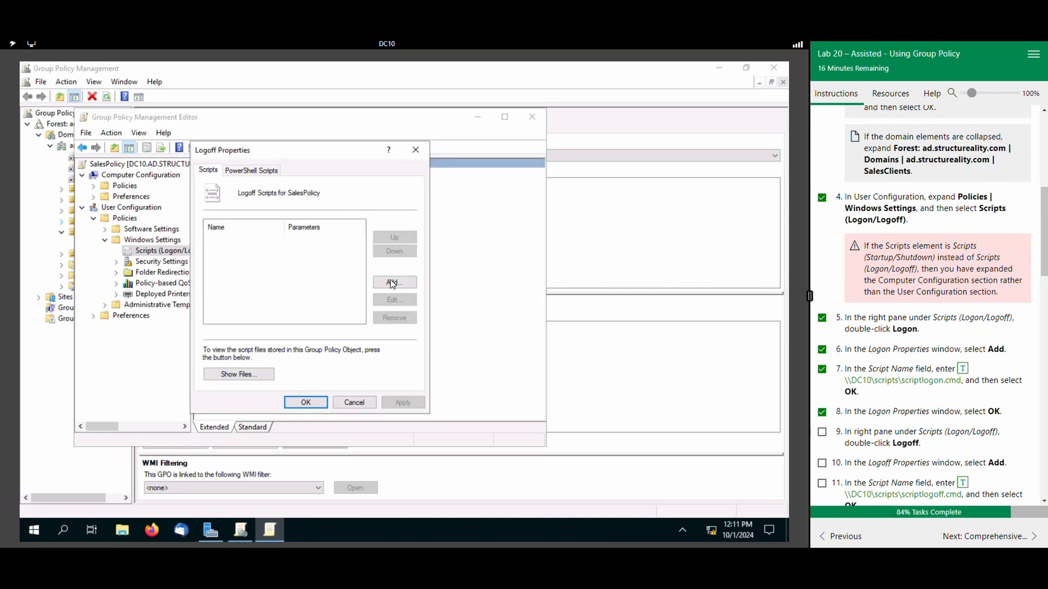
{"action": "left_click", "coordinate": [392, 280]}
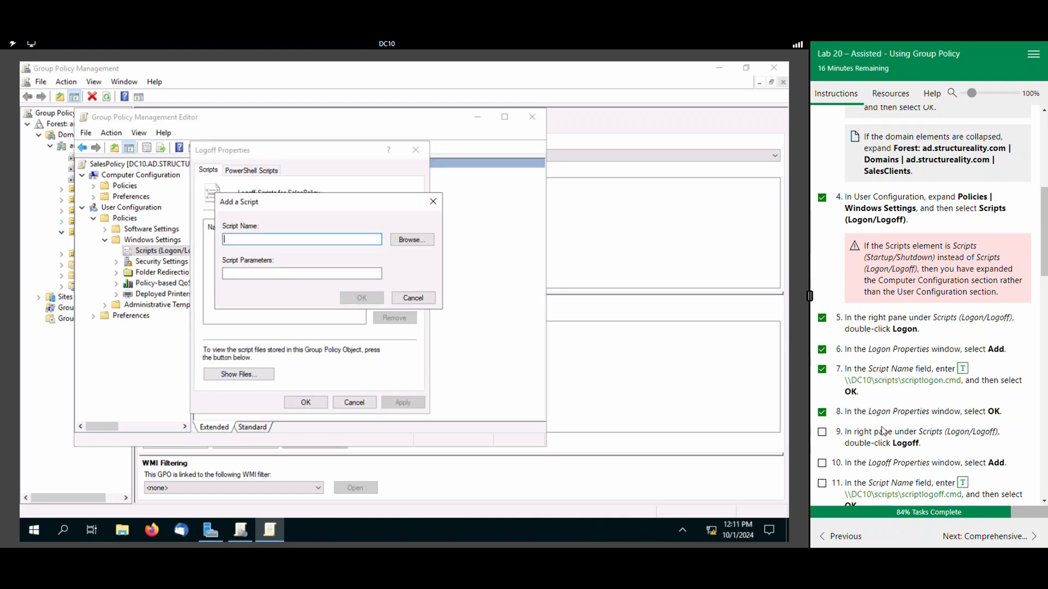
{"action": "left_click", "coordinate": [822, 432]}
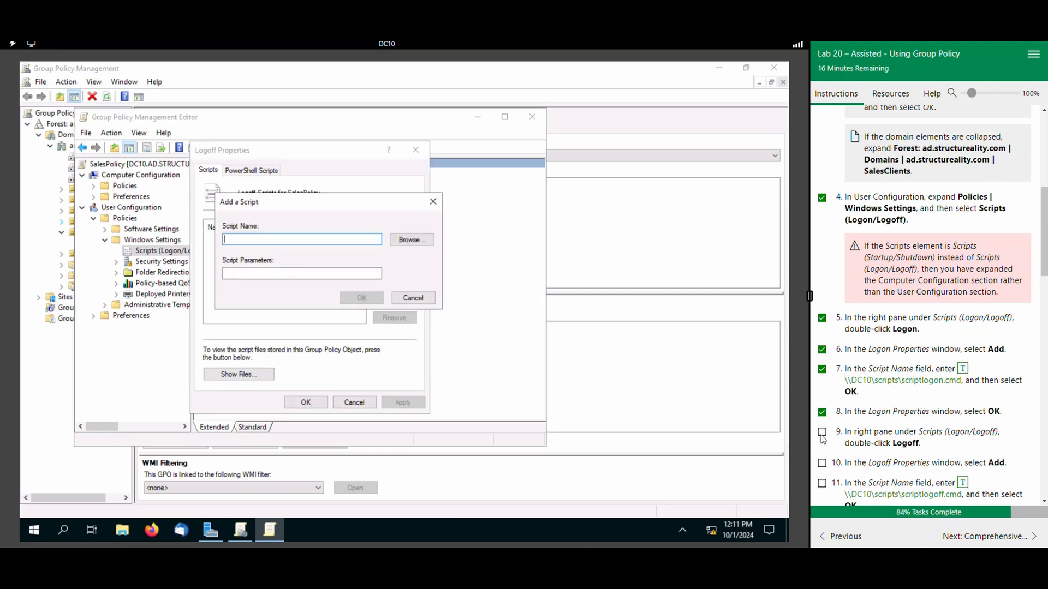
{"action": "left_click", "coordinate": [822, 464]}
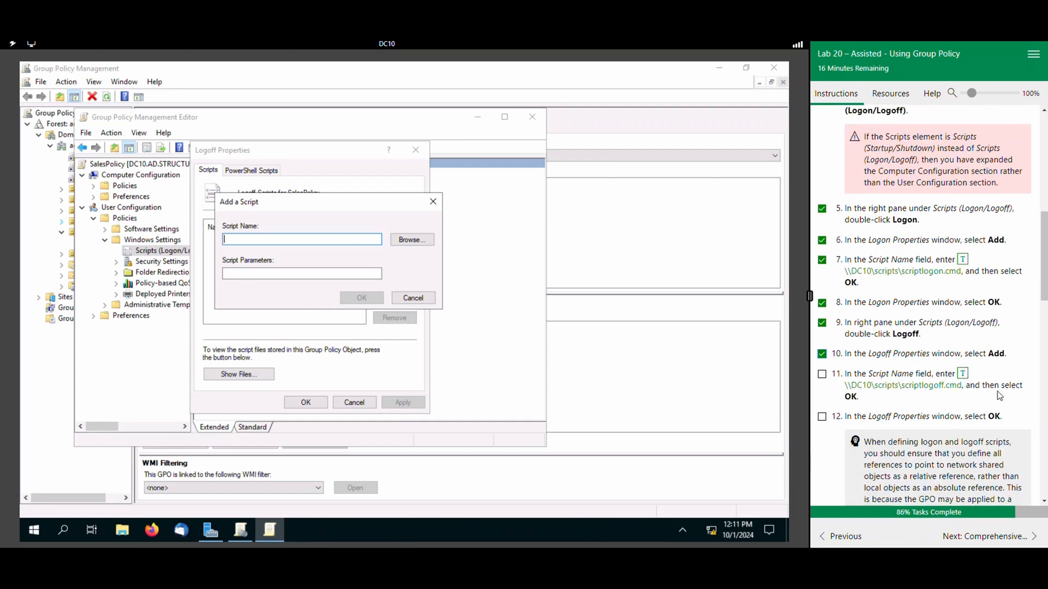
{"action": "left_click", "coordinate": [963, 377]}
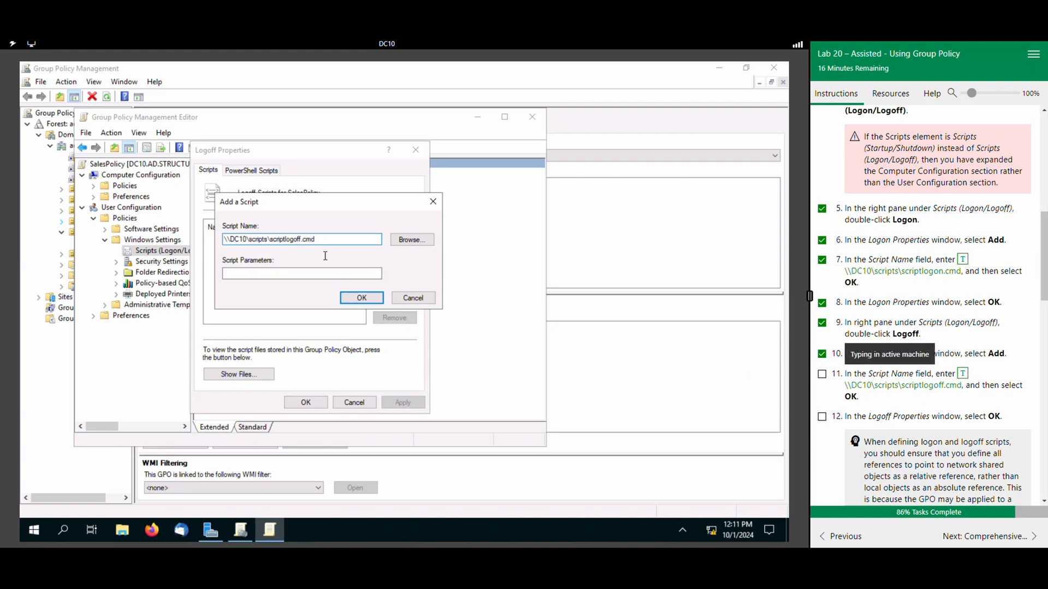
{"action": "left_click", "coordinate": [360, 299]}
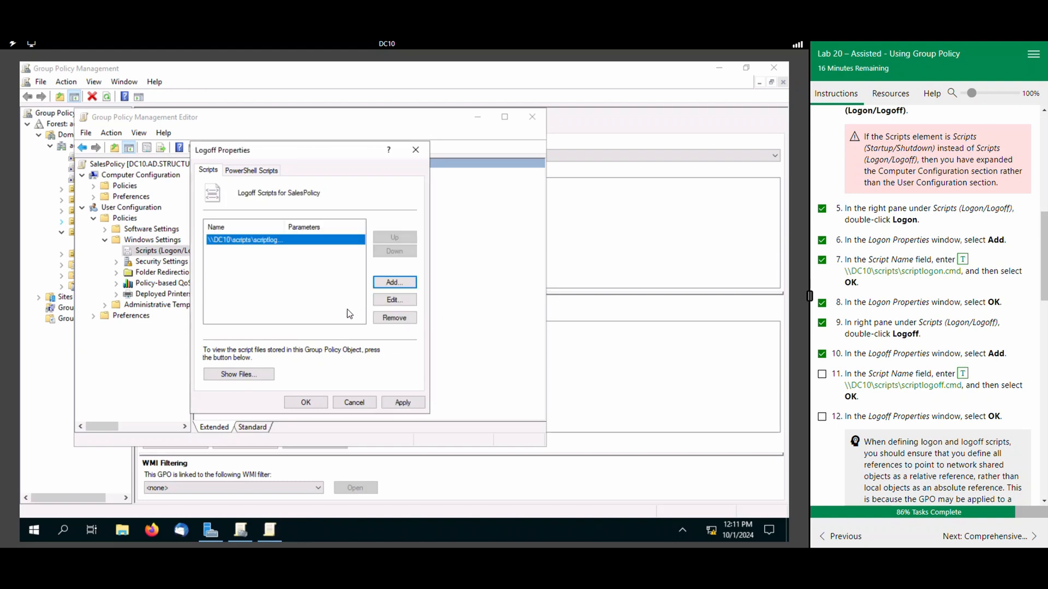
{"action": "left_click", "coordinate": [308, 403]}
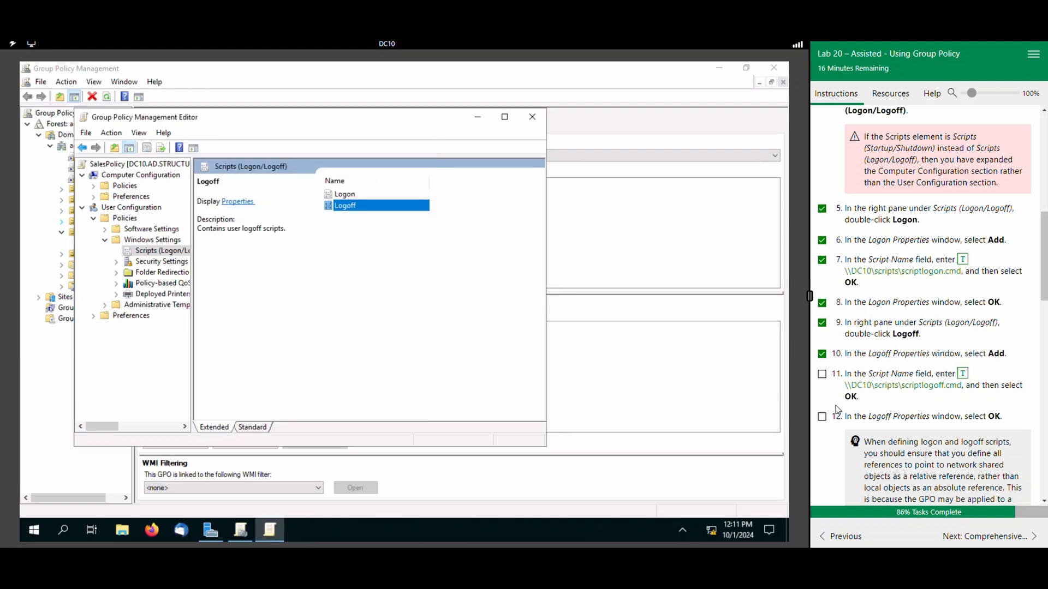
Mark lab tasks 11 and 12 complete and score the logon/logoff scripts task.
{"action": "left_click", "coordinate": [822, 375]}
{"action": "left_click", "coordinate": [823, 416]}
{"action": "scroll", "coordinate": [845, 420], "scroll_direction": "down", "scroll_amount": 4}
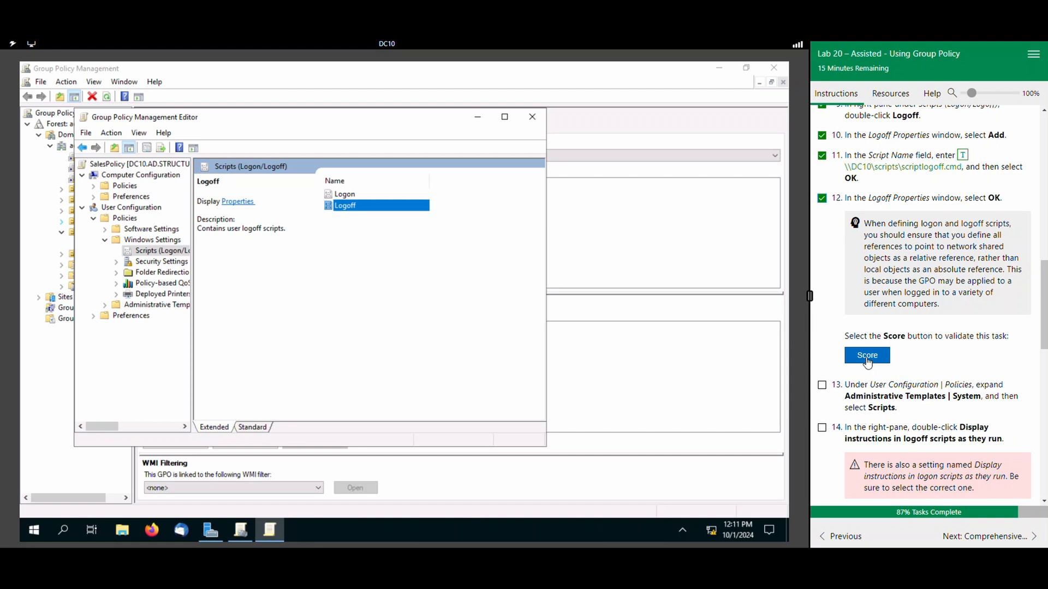
{"action": "left_click", "coordinate": [867, 361]}
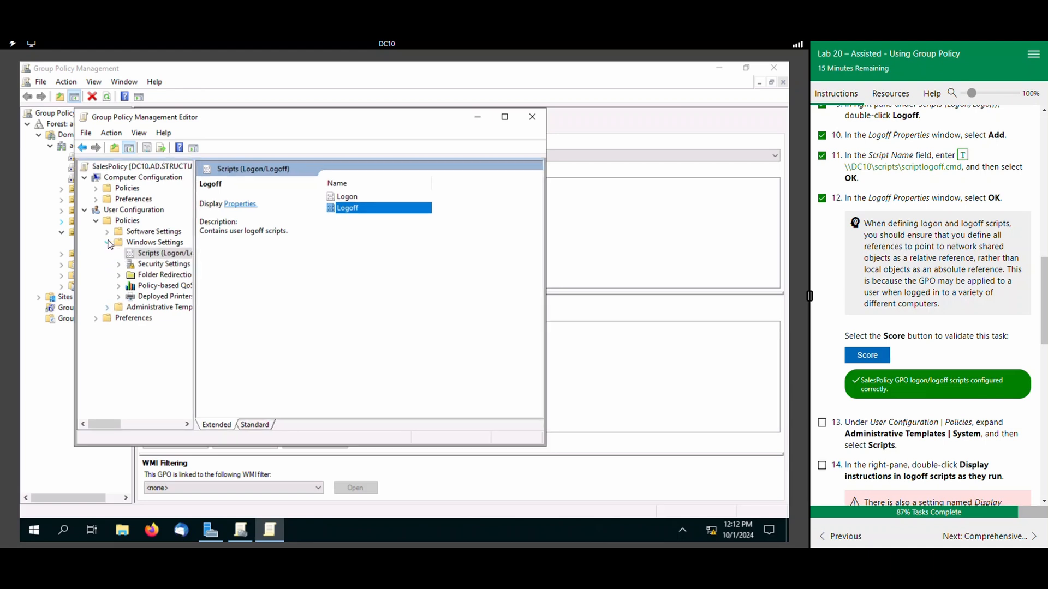
Go to Administrative Templates > System > Scripts under the User Configuration policies, and mark lab task 13 complete.
{"action": "left_click", "coordinate": [108, 243]}
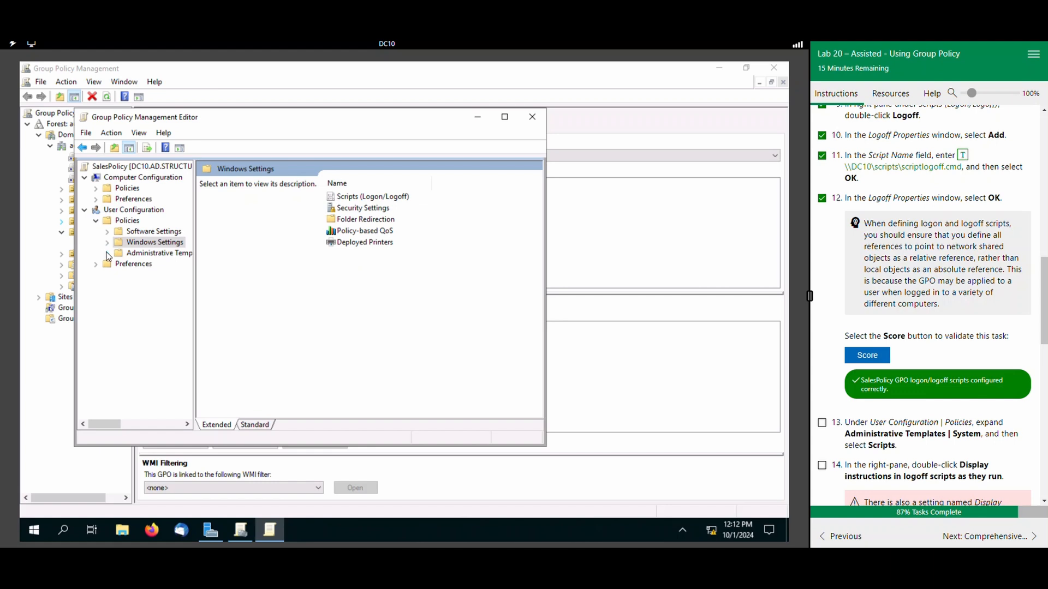
{"action": "left_click", "coordinate": [107, 253]}
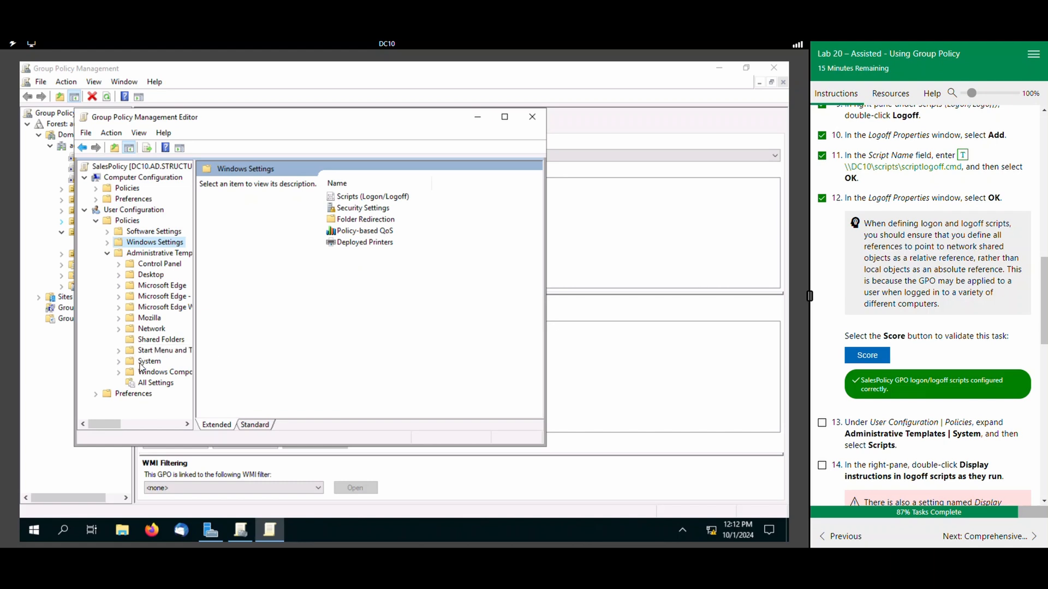
{"action": "left_click", "coordinate": [120, 362]}
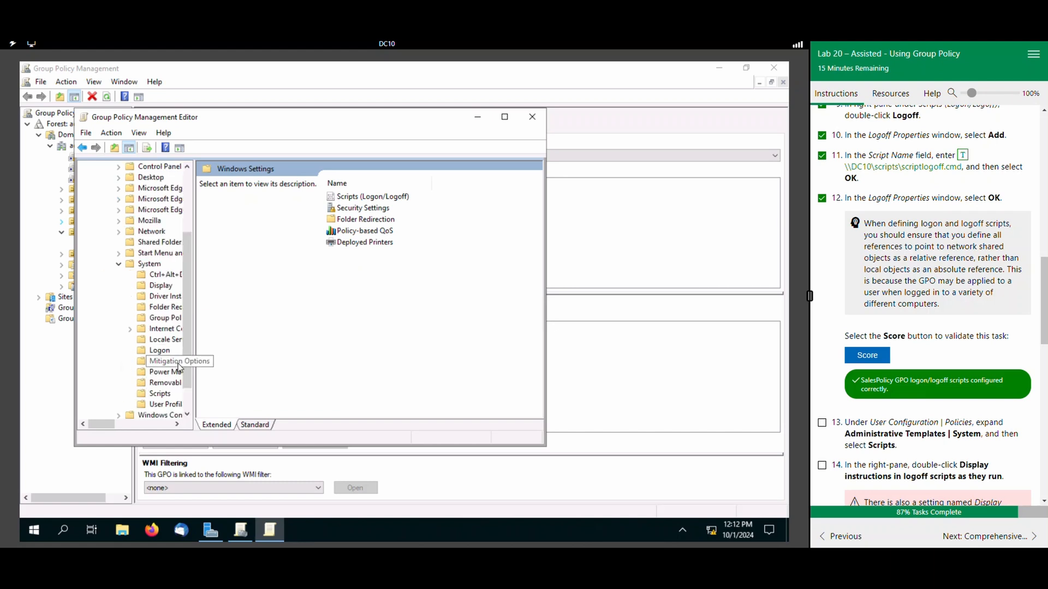
{"action": "left_click", "coordinate": [159, 394]}
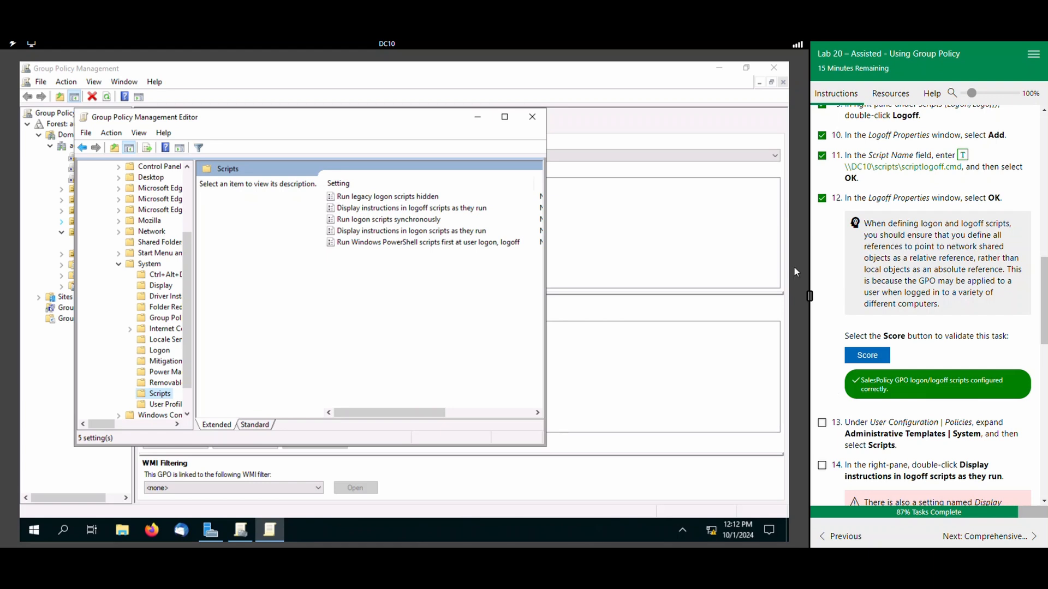
{"action": "left_click", "coordinate": [822, 424]}
{"action": "scroll", "coordinate": [849, 413], "scroll_direction": "down", "scroll_amount": 2}
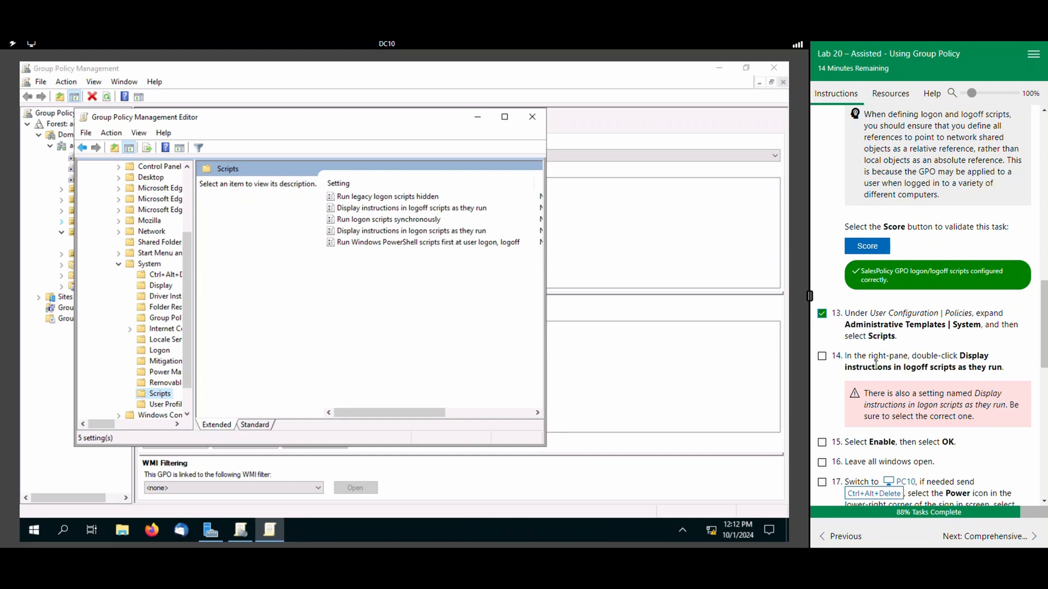
{"action": "left_click", "coordinate": [418, 211]}
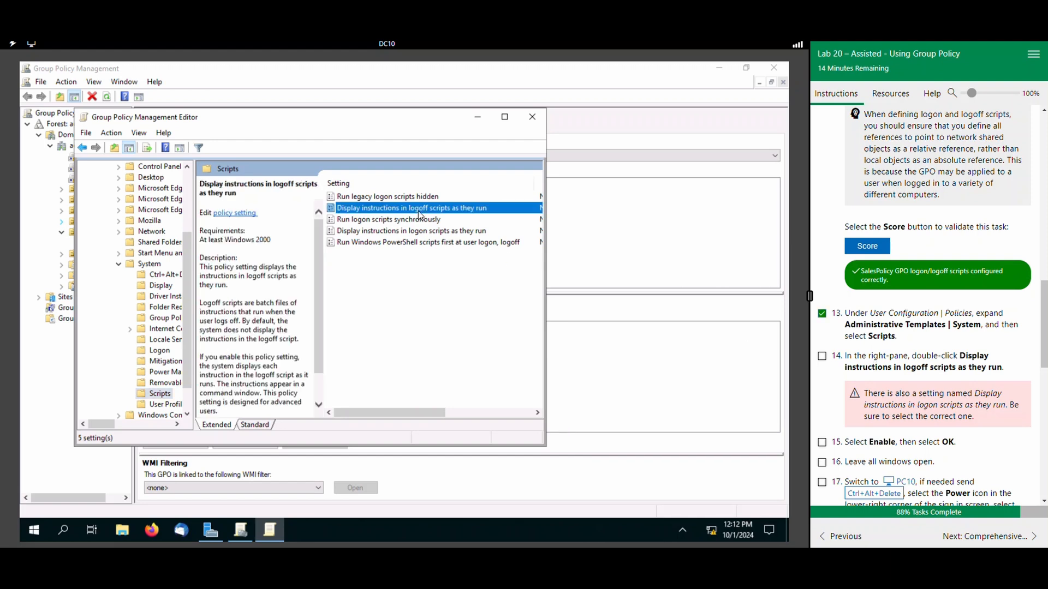
{"action": "double_click", "coordinate": [418, 214]}
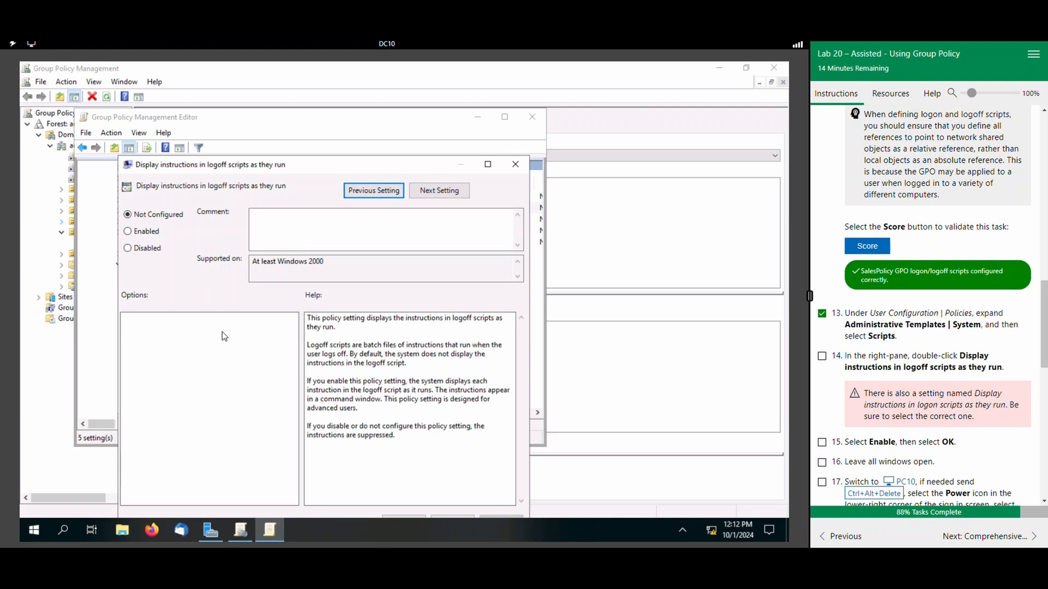
{"action": "left_click", "coordinate": [515, 166]}
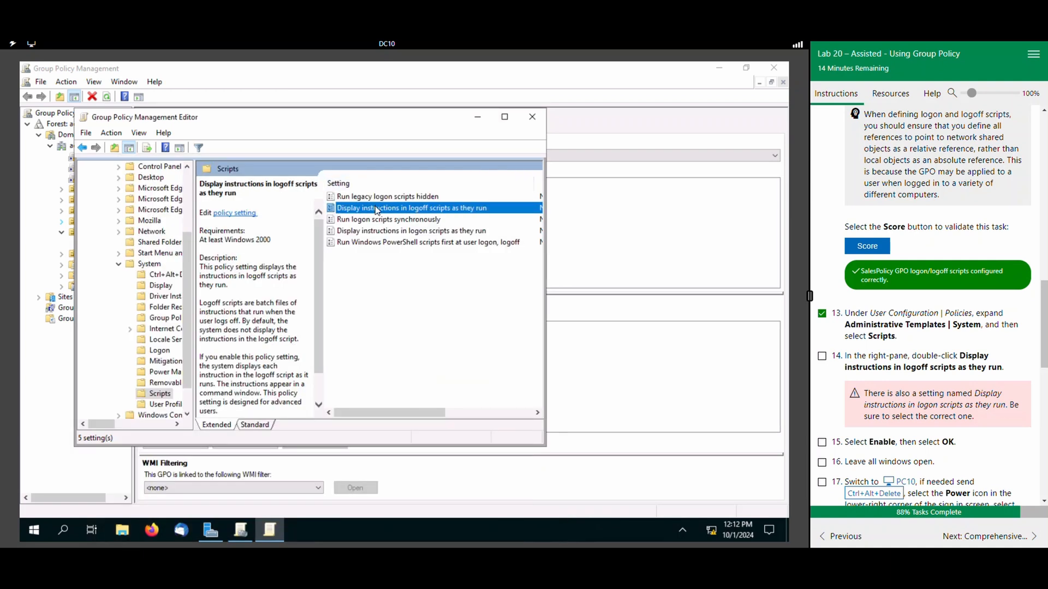
Set the policy "Display instructions in logoff scripts as they run" to Enabled, and mark lab tasks 14 and 15 complete.
{"action": "double_click", "coordinate": [434, 208]}
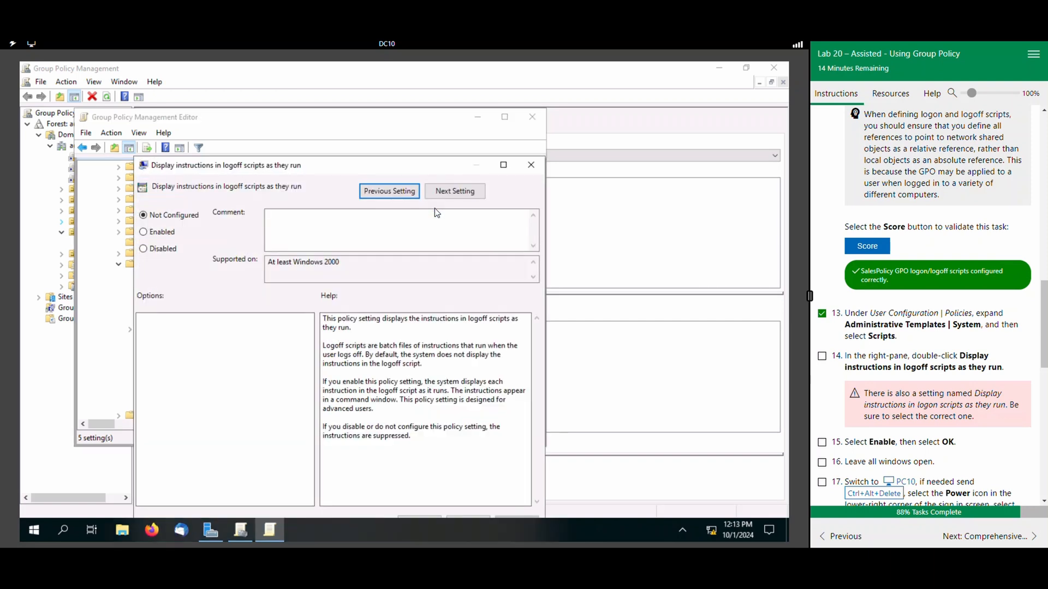
{"action": "left_click", "coordinate": [162, 232]}
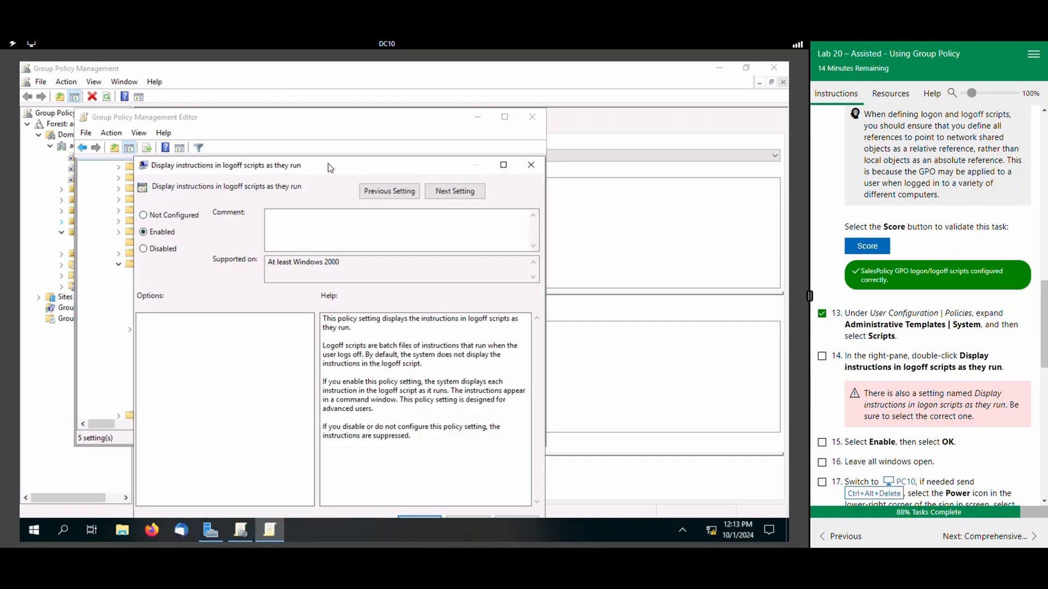
{"action": "left_click_drag", "start_coordinate": [329, 159], "coordinate": [316, 112]}
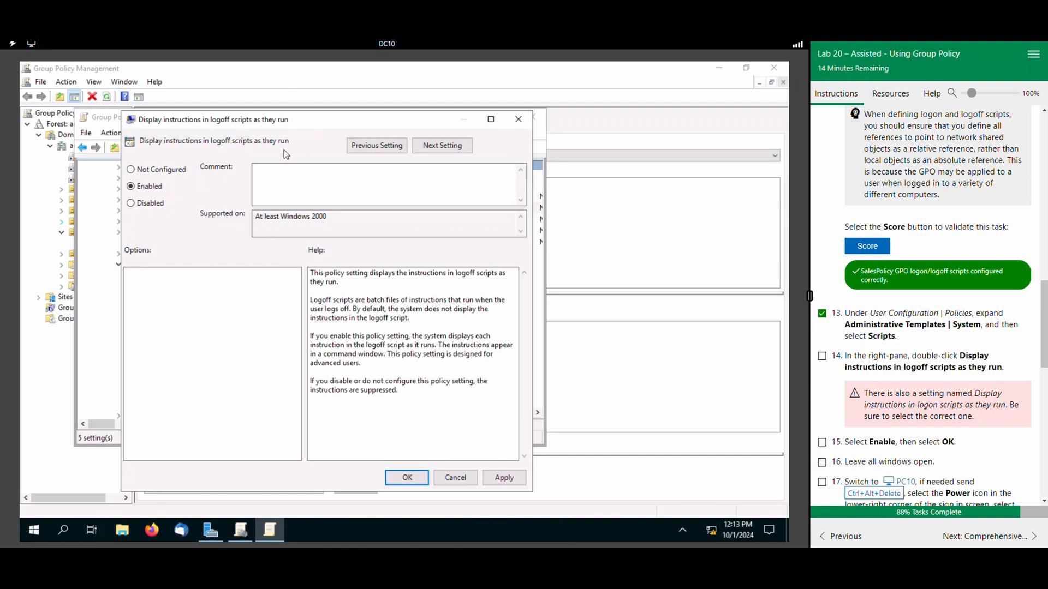
{"action": "left_click", "coordinate": [822, 357]}
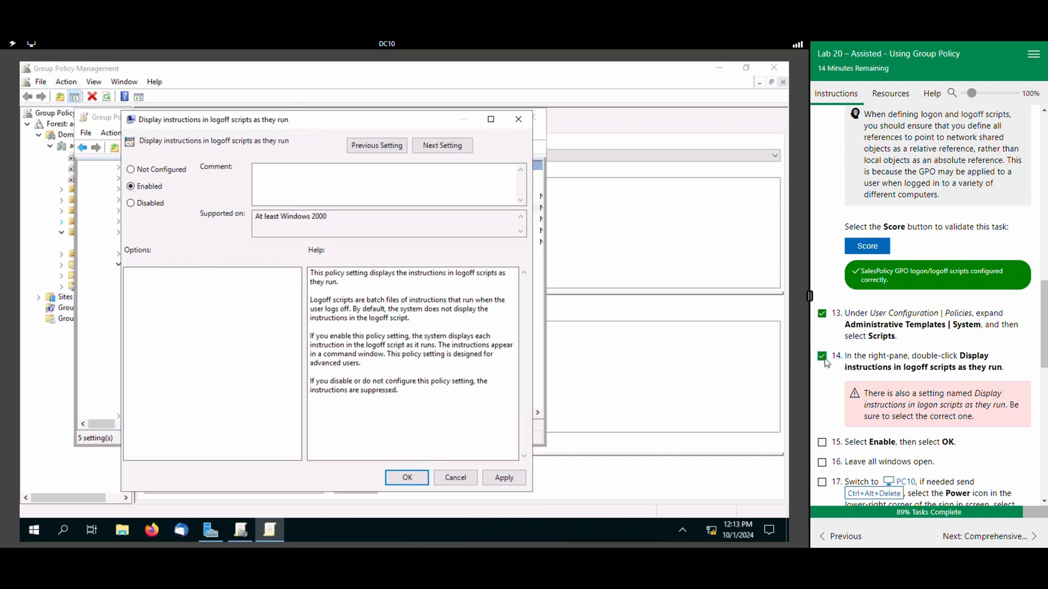
{"action": "left_click", "coordinate": [407, 478]}
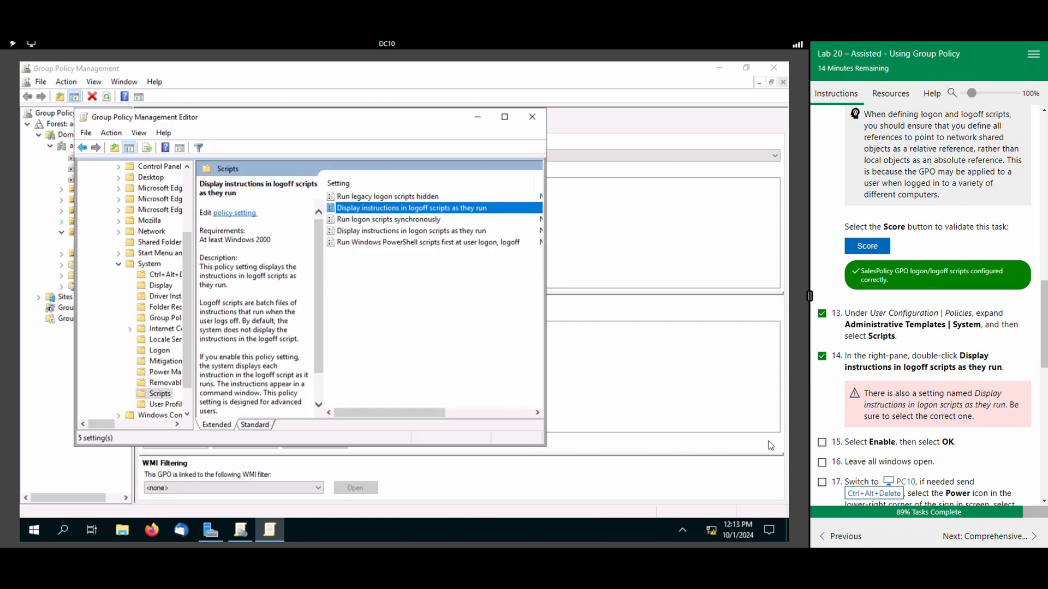
{"action": "left_click", "coordinate": [822, 442]}
{"action": "scroll", "coordinate": [849, 458], "scroll_direction": "down", "scroll_amount": 1}
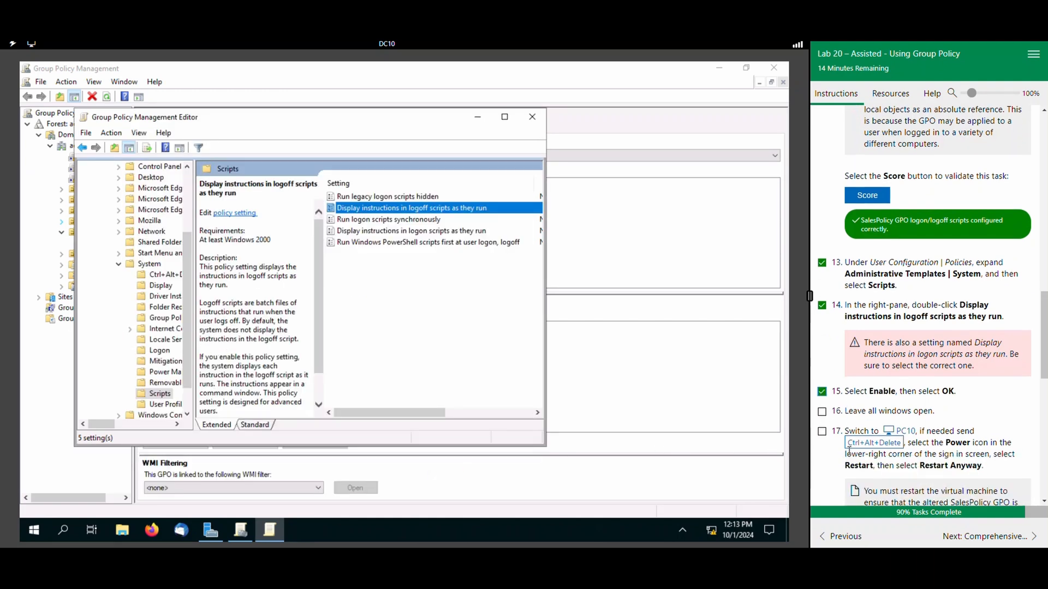
Mark lab task 16 complete, restart PC10 from its sign-in screen despite the unsaved-work warning, and mark lab task 17 complete.
{"action": "left_click", "coordinate": [823, 409]}
{"action": "scroll", "coordinate": [932, 362], "scroll_direction": "down", "scroll_amount": 2}
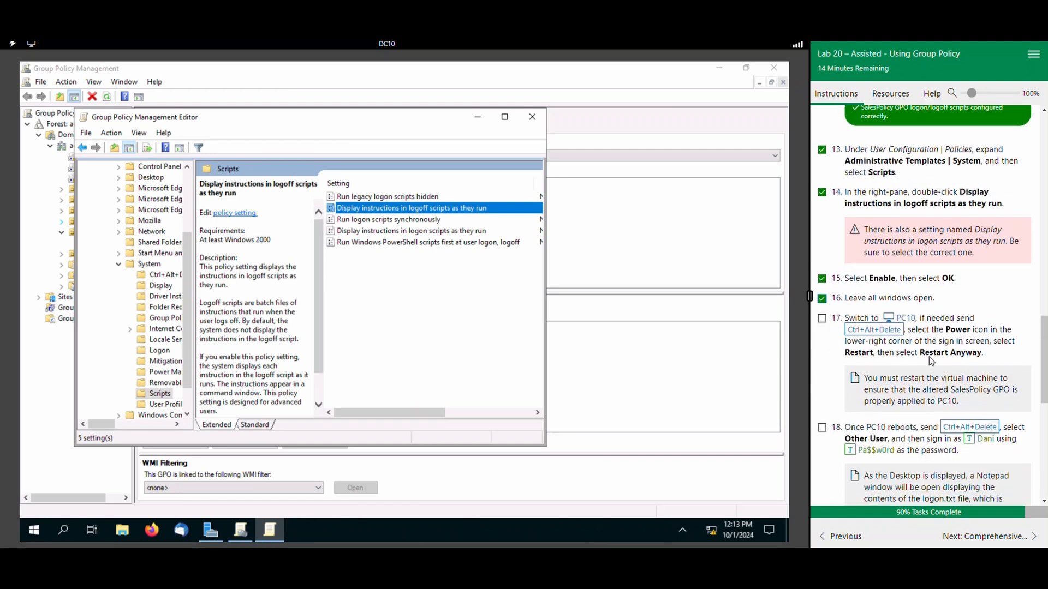
{"action": "left_click", "coordinate": [905, 318]}
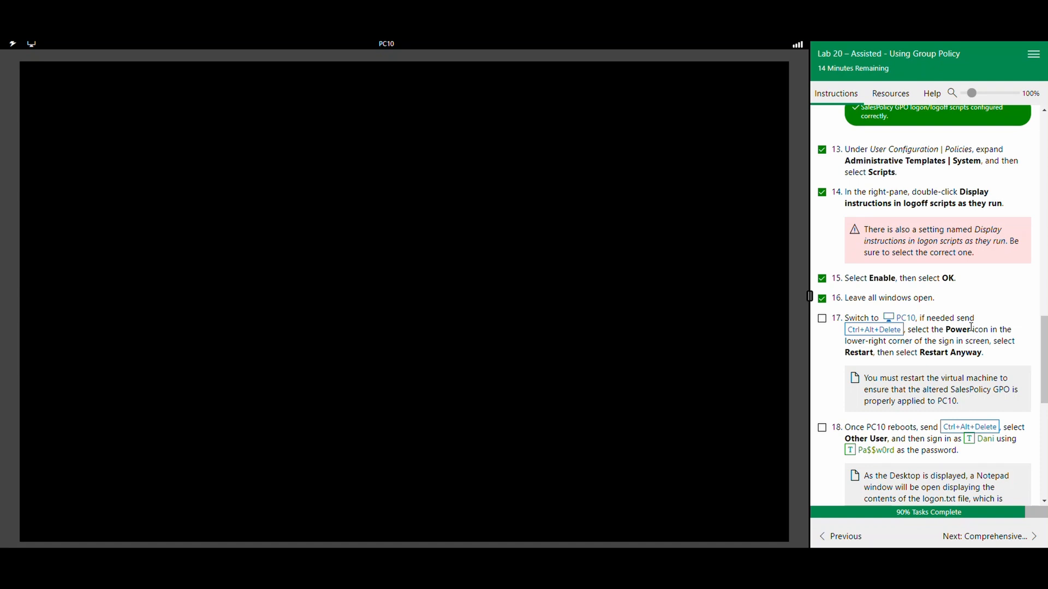
{"action": "left_click", "coordinate": [897, 334]}
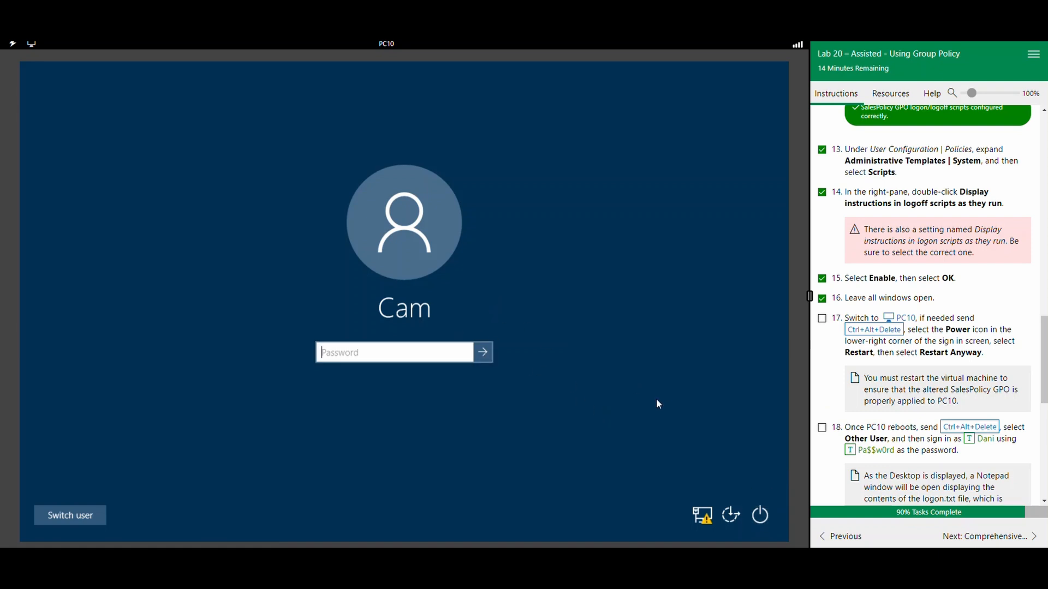
{"action": "left_click", "coordinate": [760, 517]}
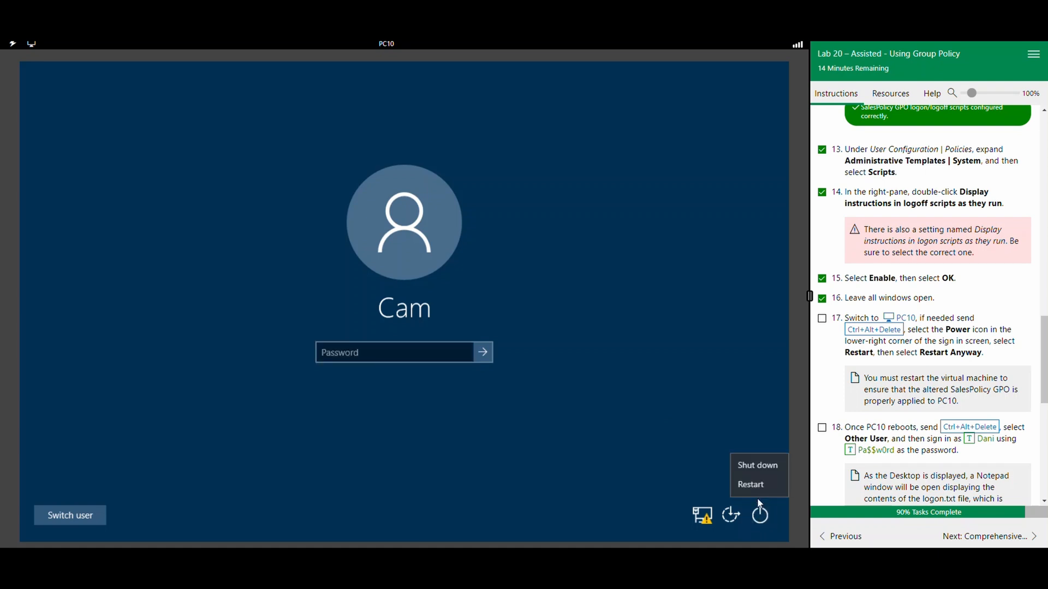
{"action": "left_click", "coordinate": [751, 485]}
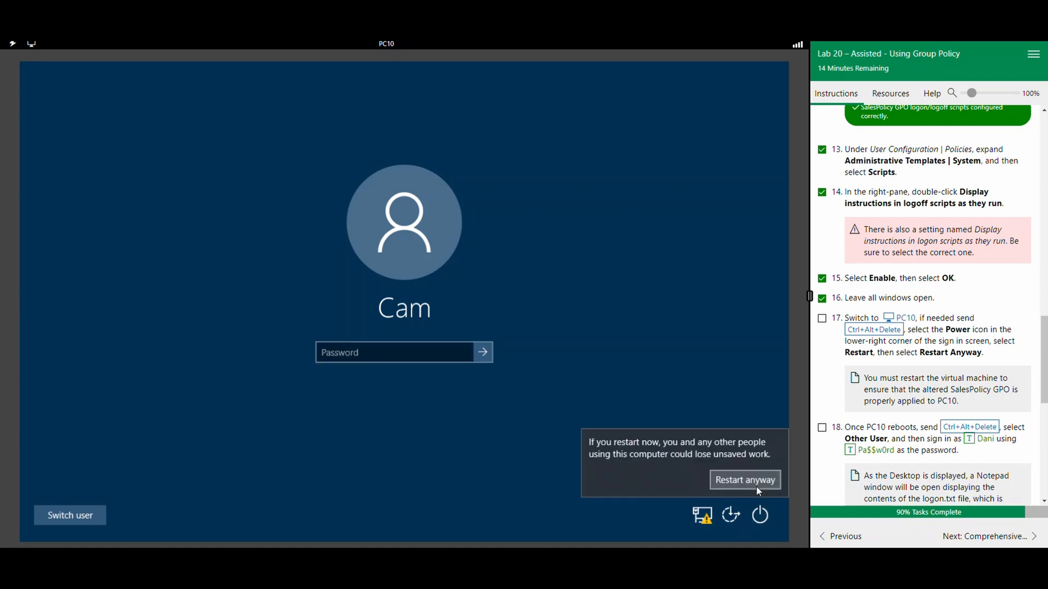
{"action": "left_click", "coordinate": [726, 485]}
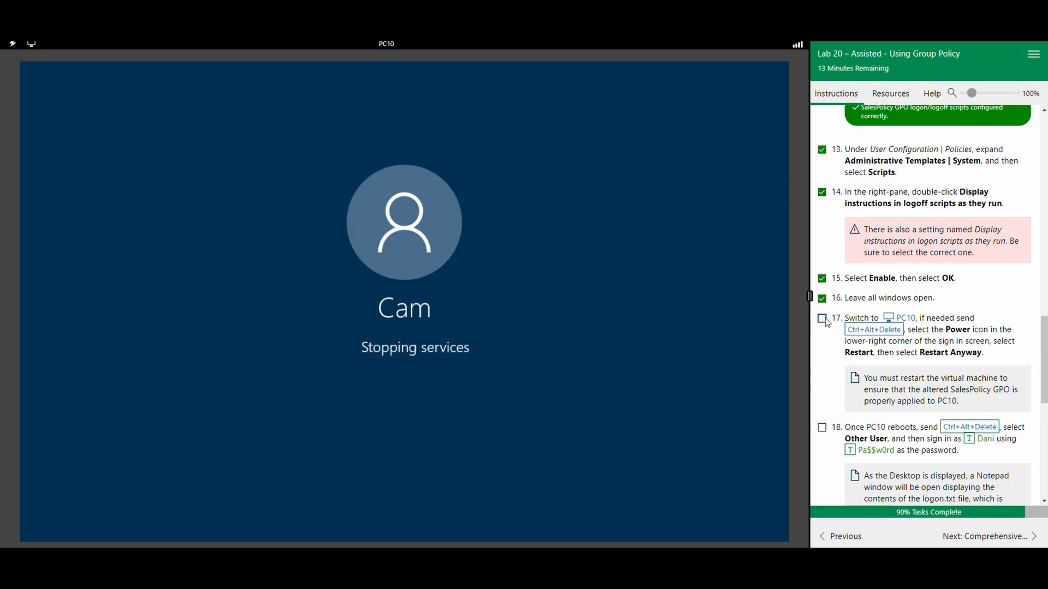
{"action": "left_click", "coordinate": [823, 320]}
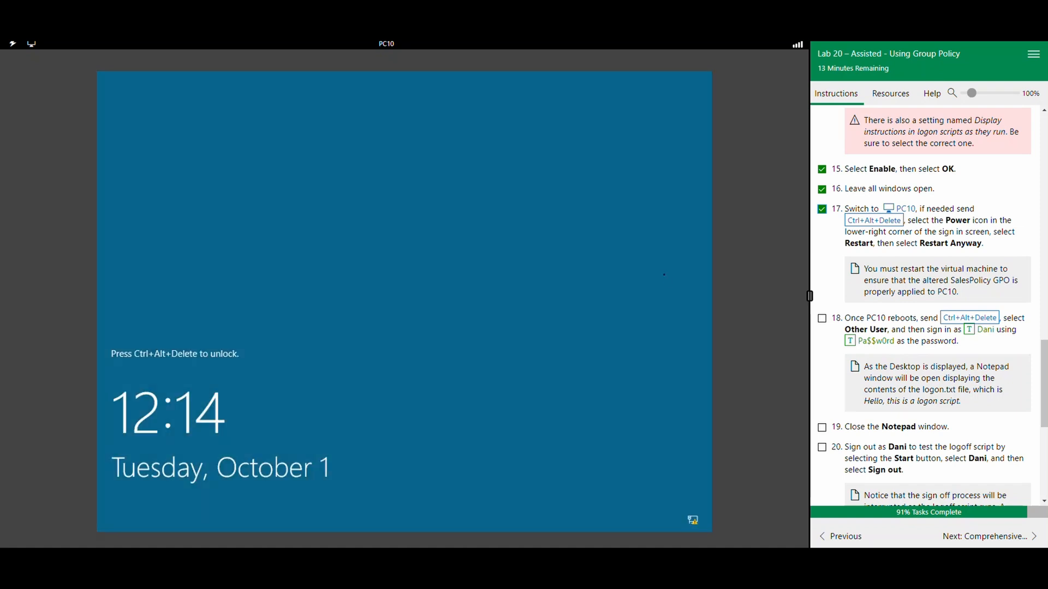
Unlock PC10 and sign in as Other user with the user name and account password given in lab task 18.
{"action": "left_click", "coordinate": [955, 319]}
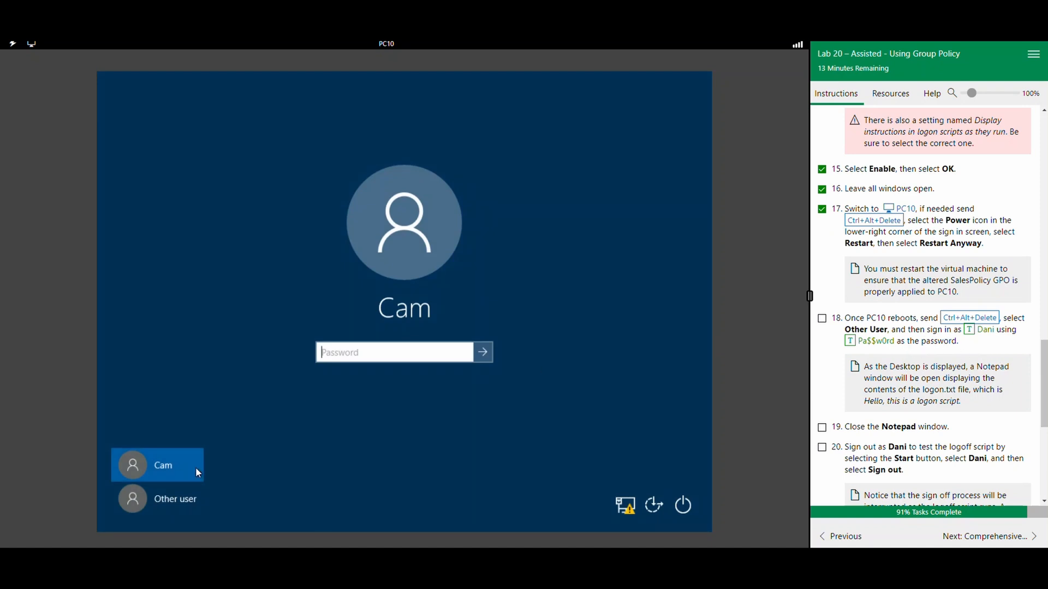
{"action": "left_click", "coordinate": [188, 498]}
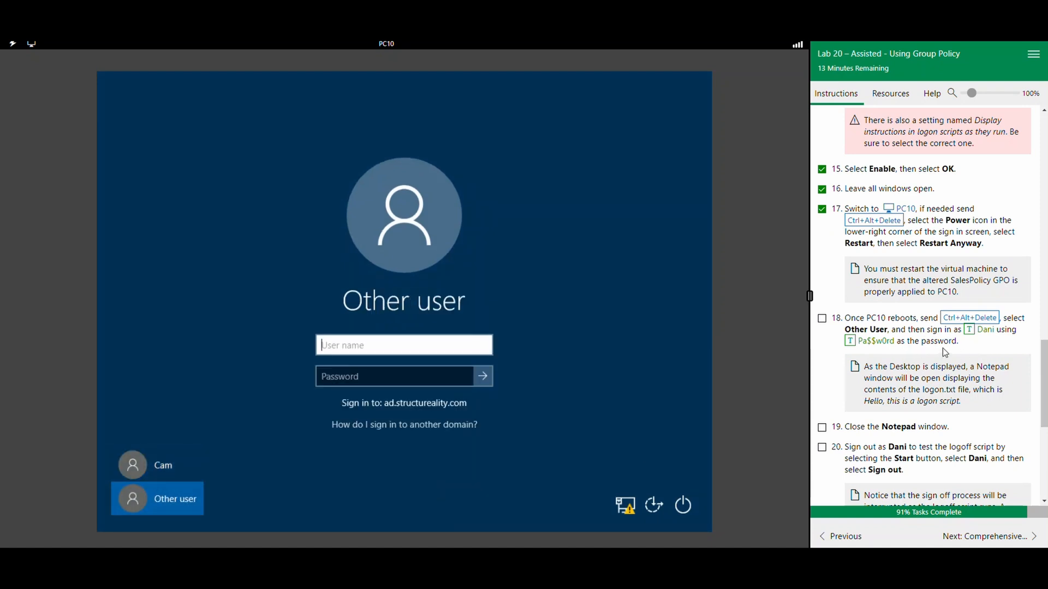
{"action": "left_click", "coordinate": [970, 330]}
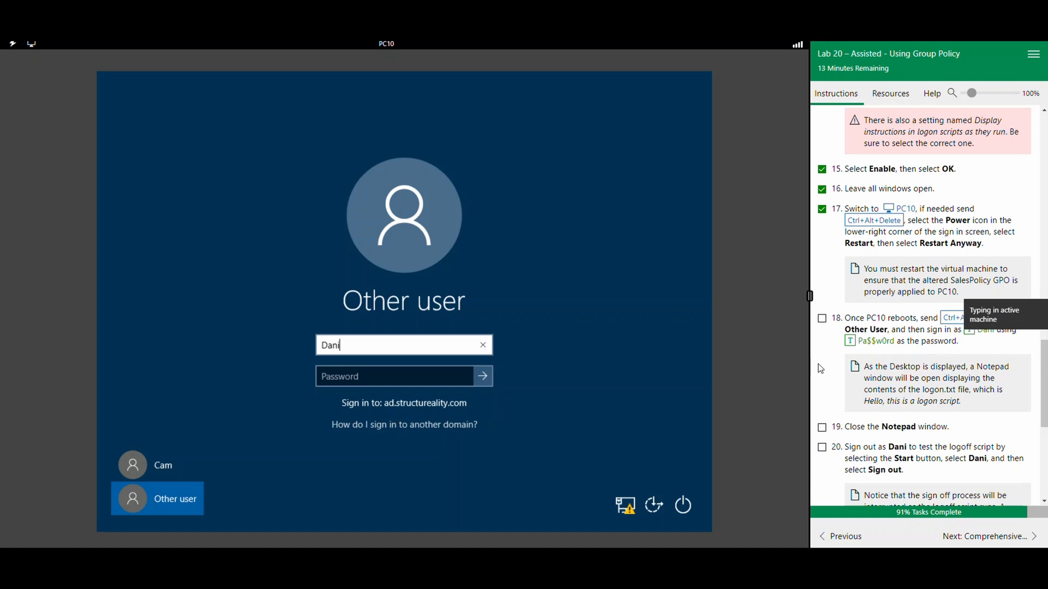
{"action": "left_click", "coordinate": [416, 376]}
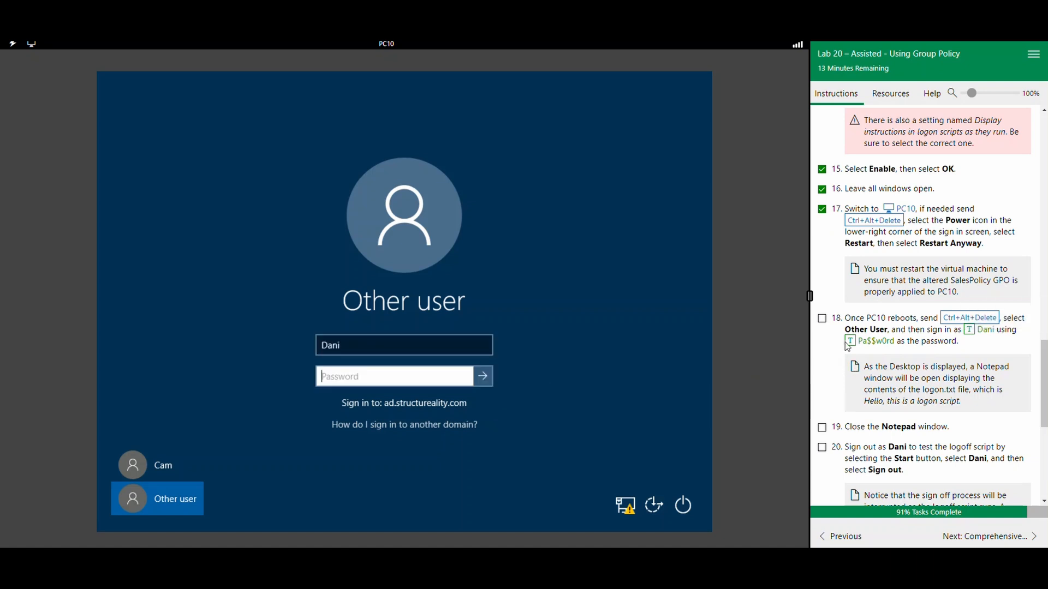
{"action": "left_click", "coordinate": [850, 343]}
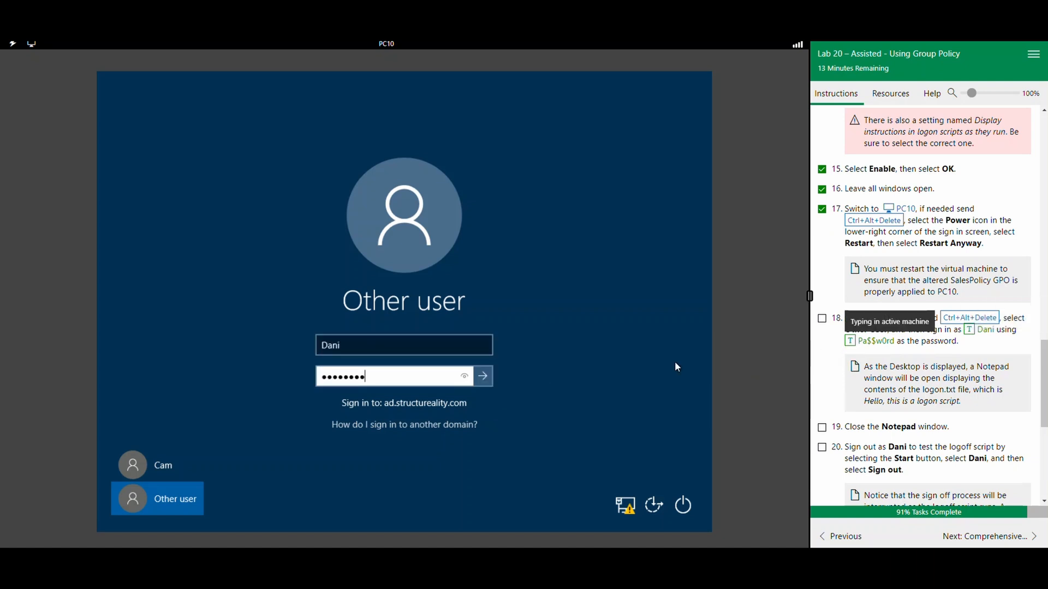
{"action": "left_click", "coordinate": [488, 375]}
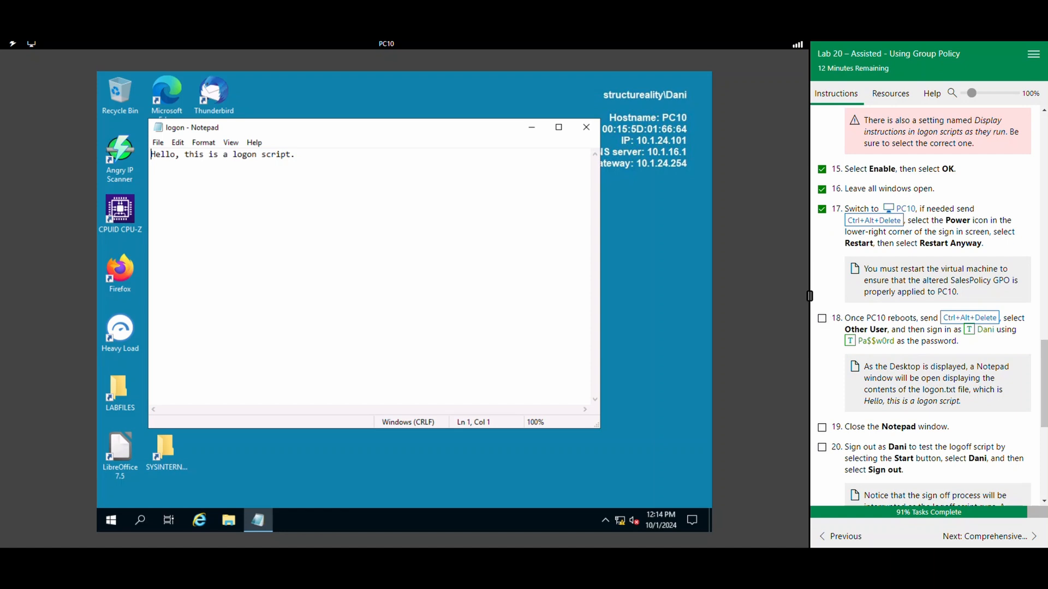
{"action": "left_click", "coordinate": [1034, 56]}
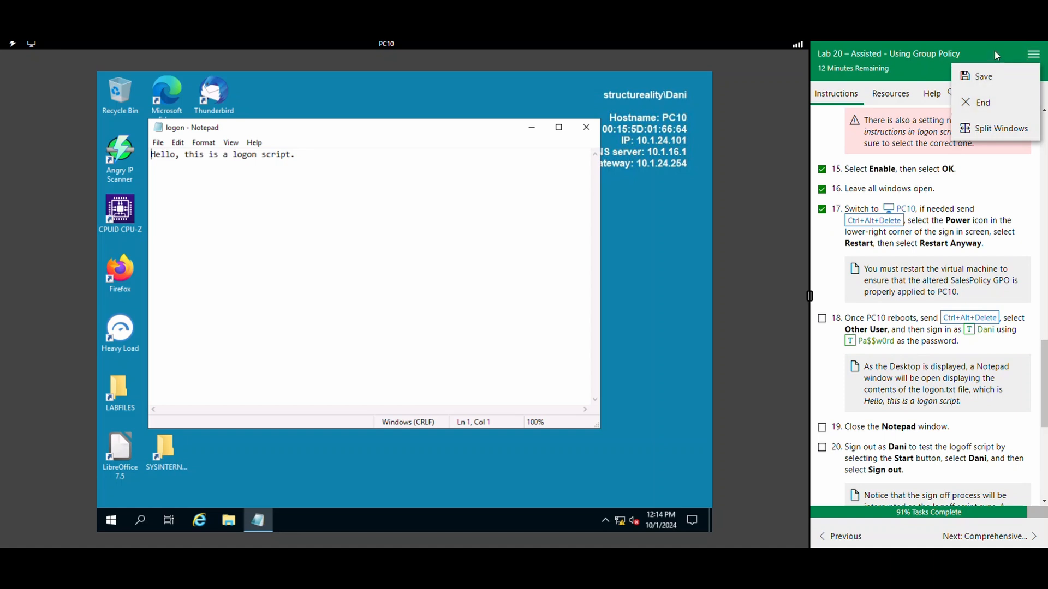
{"action": "left_click", "coordinate": [1033, 54]}
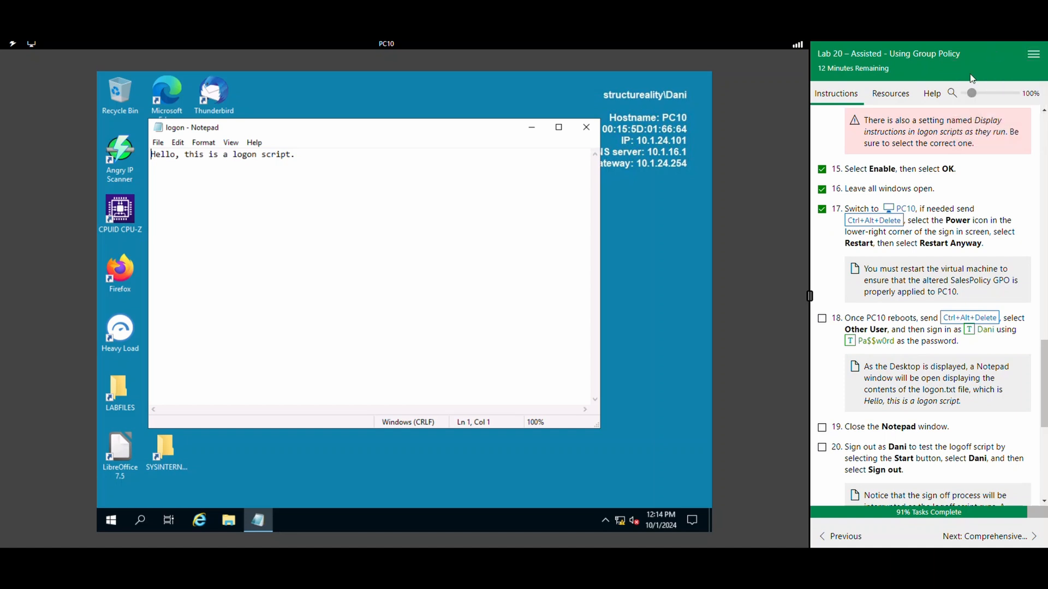
Mark lab task 18 complete, close the logon script's Notepad window on PC10, and mark lab task 19 complete.
{"action": "left_click", "coordinate": [823, 319]}
{"action": "left_click", "coordinate": [585, 127]}
{"action": "left_click", "coordinate": [822, 429]}
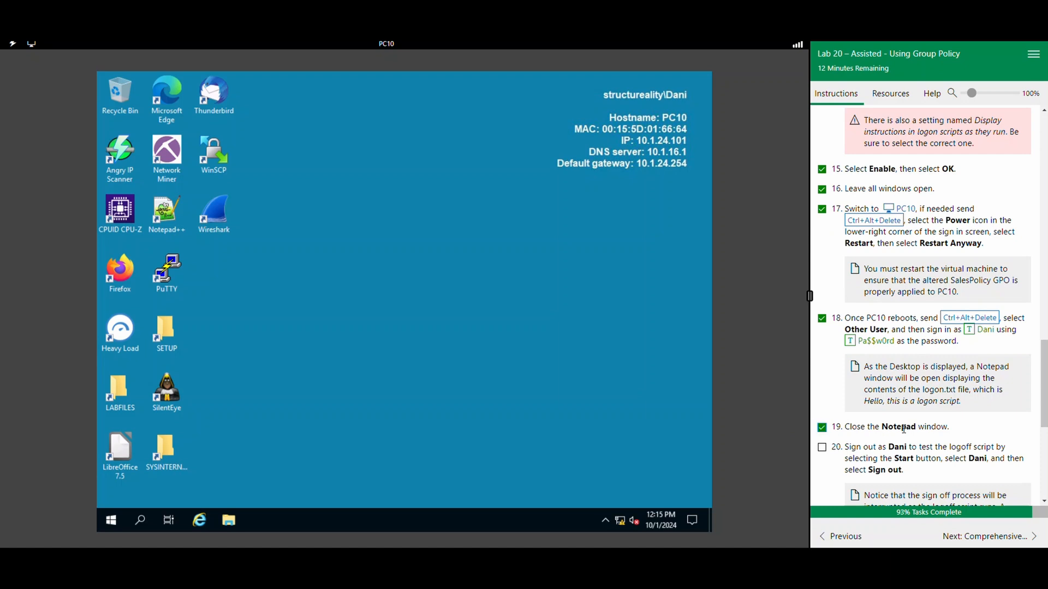
{"action": "scroll", "coordinate": [907, 393], "scroll_direction": "down", "scroll_amount": 2}
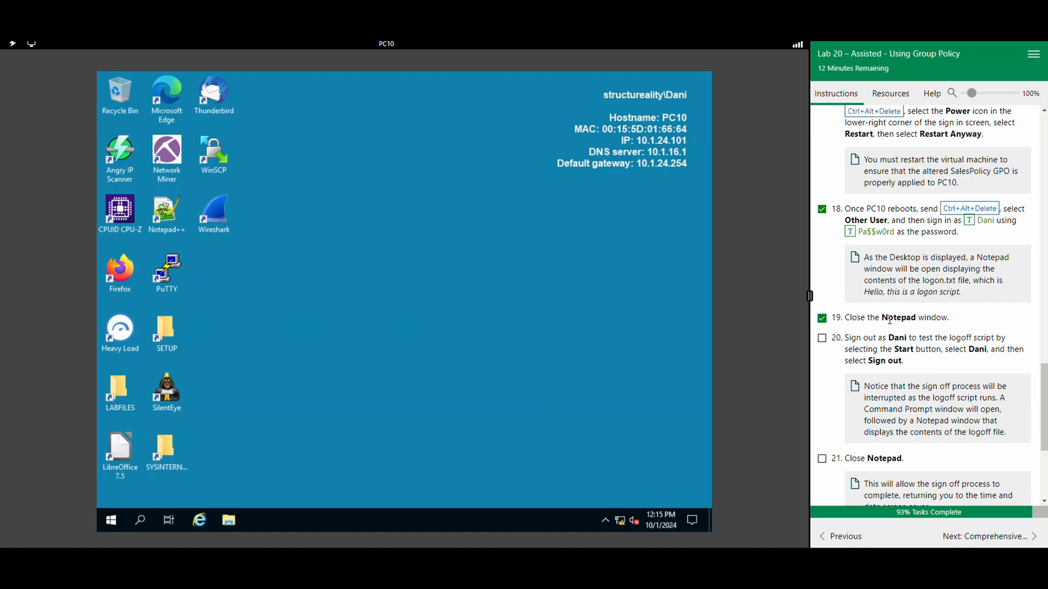
Mark lab task 20 complete and sign the current user out of PC10 to test the logoff script.
{"action": "left_click", "coordinate": [823, 339]}
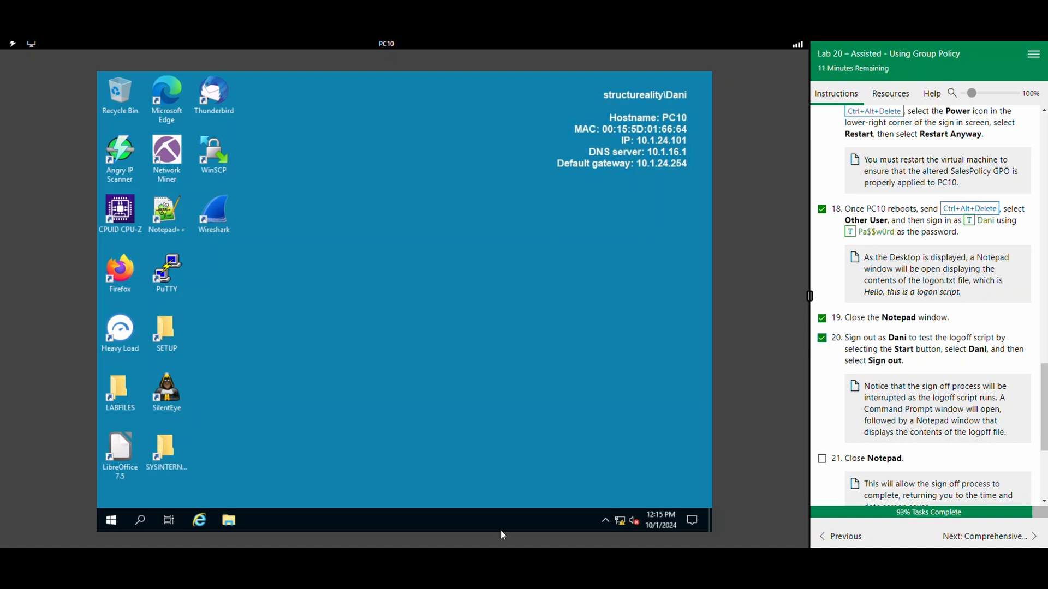
{"action": "left_click", "coordinate": [111, 522]}
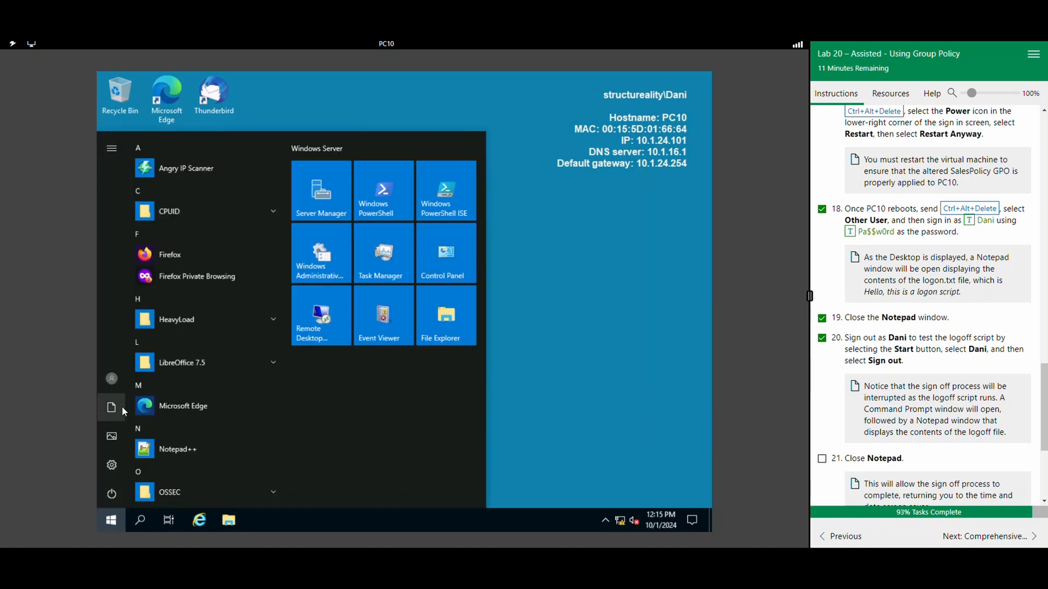
{"action": "left_click", "coordinate": [112, 379]}
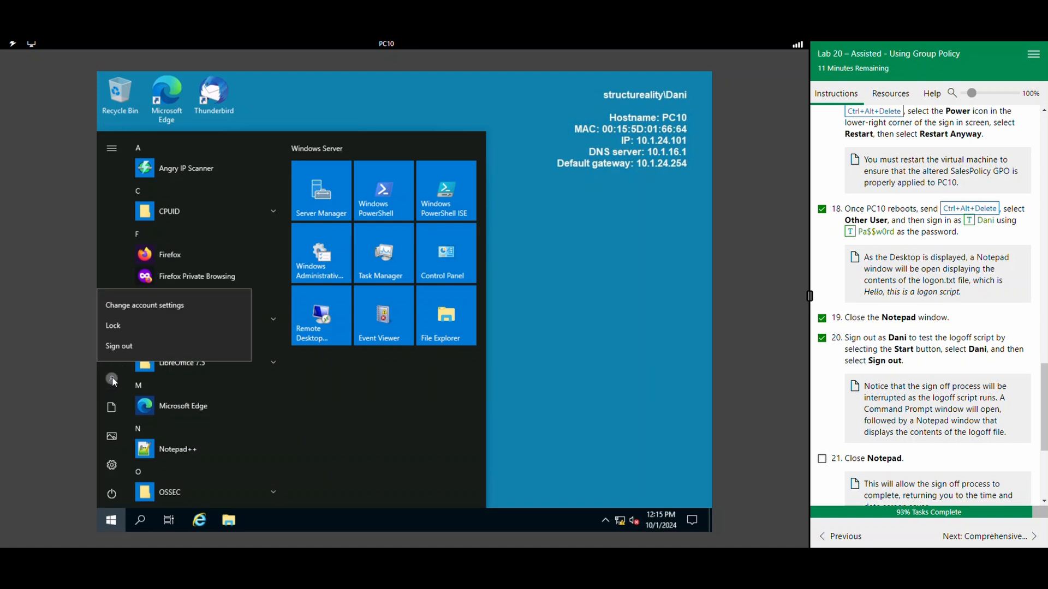
{"action": "left_click", "coordinate": [127, 346]}
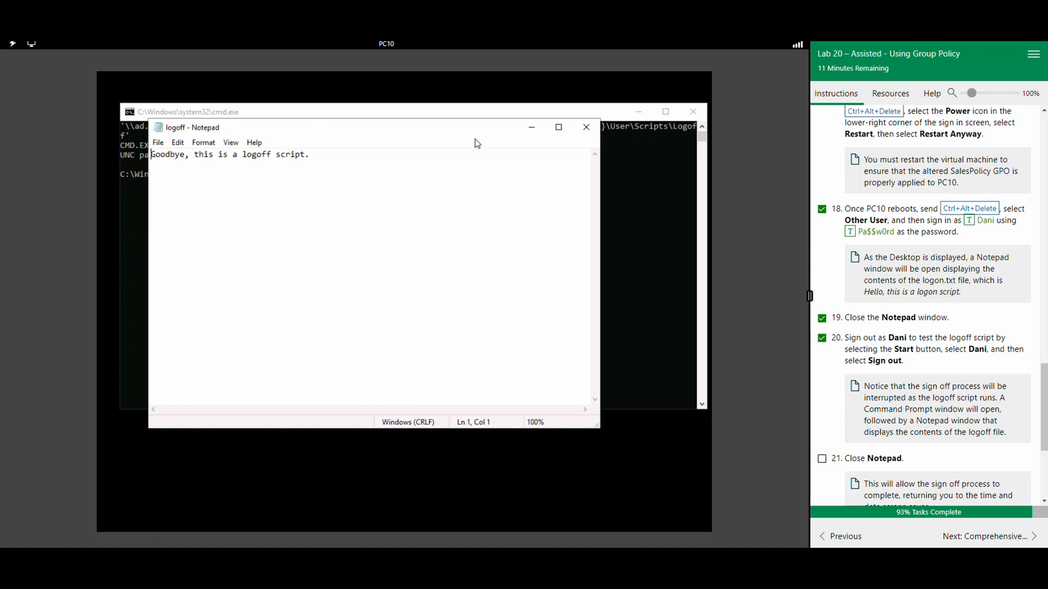
Close the logoff script's Notepad window so the sign-out can complete, and mark lab task 21 complete.
{"action": "left_click", "coordinate": [586, 127]}
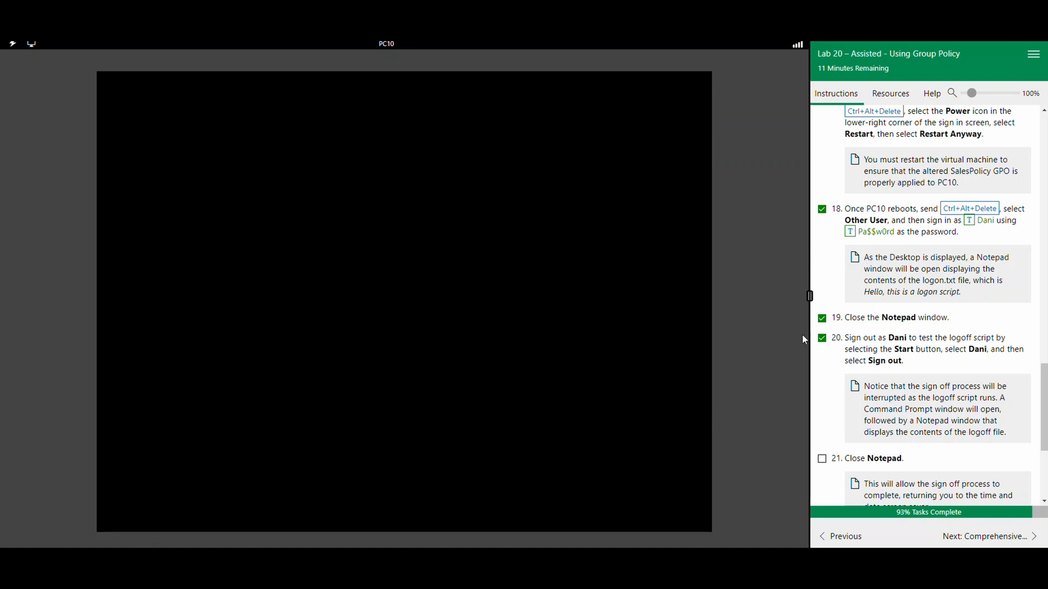
{"action": "scroll", "coordinate": [873, 426], "scroll_direction": "down", "scroll_amount": 2}
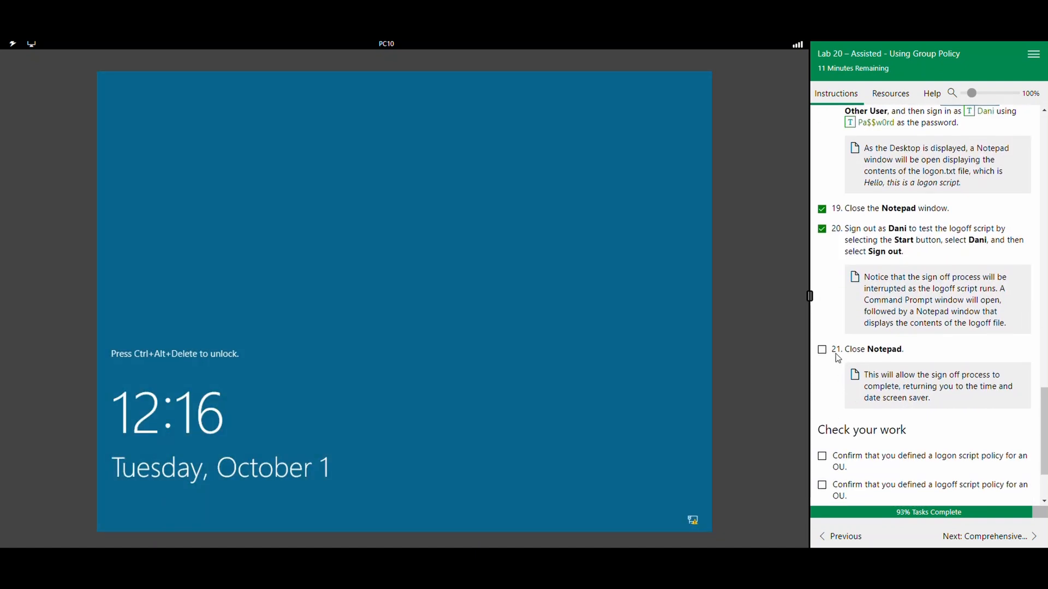
{"action": "left_click", "coordinate": [821, 350]}
Confirm the first four "Check your work" items, from defining the logon script policy through testing the logon script on an OU member client.
{"action": "scroll", "coordinate": [880, 376], "scroll_direction": "down", "scroll_amount": 1}
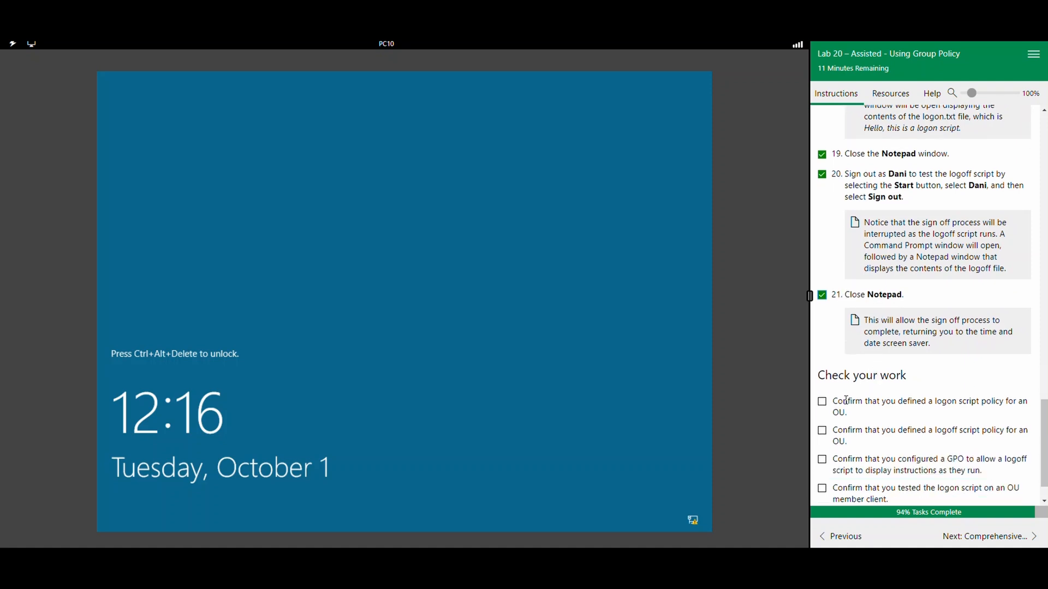
{"action": "left_click", "coordinate": [821, 402]}
{"action": "left_click", "coordinate": [822, 431]}
{"action": "left_click", "coordinate": [822, 460]}
{"action": "left_click", "coordinate": [822, 489]}
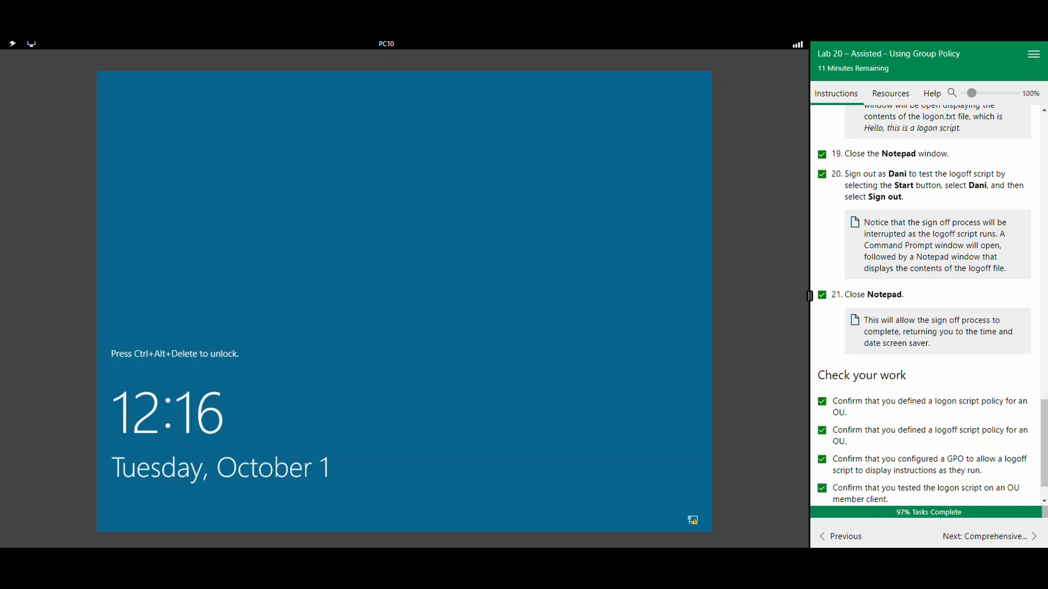